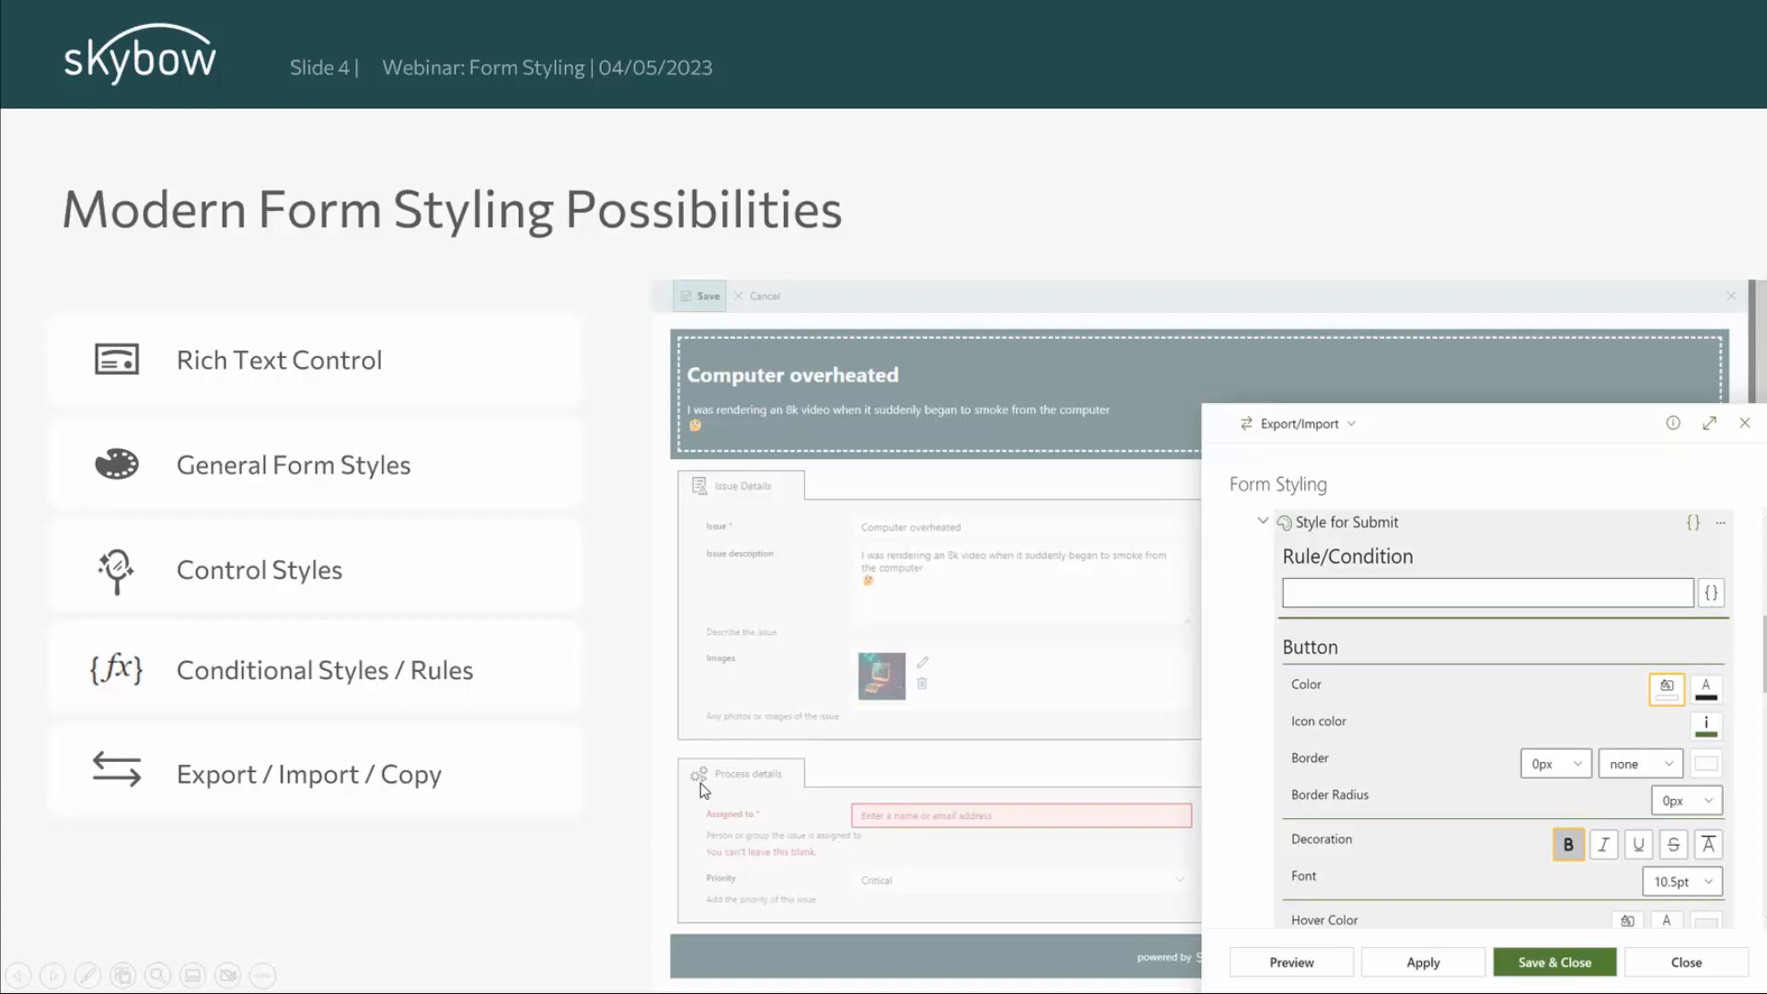
{"action": "left_click", "coordinate": [698, 828]}
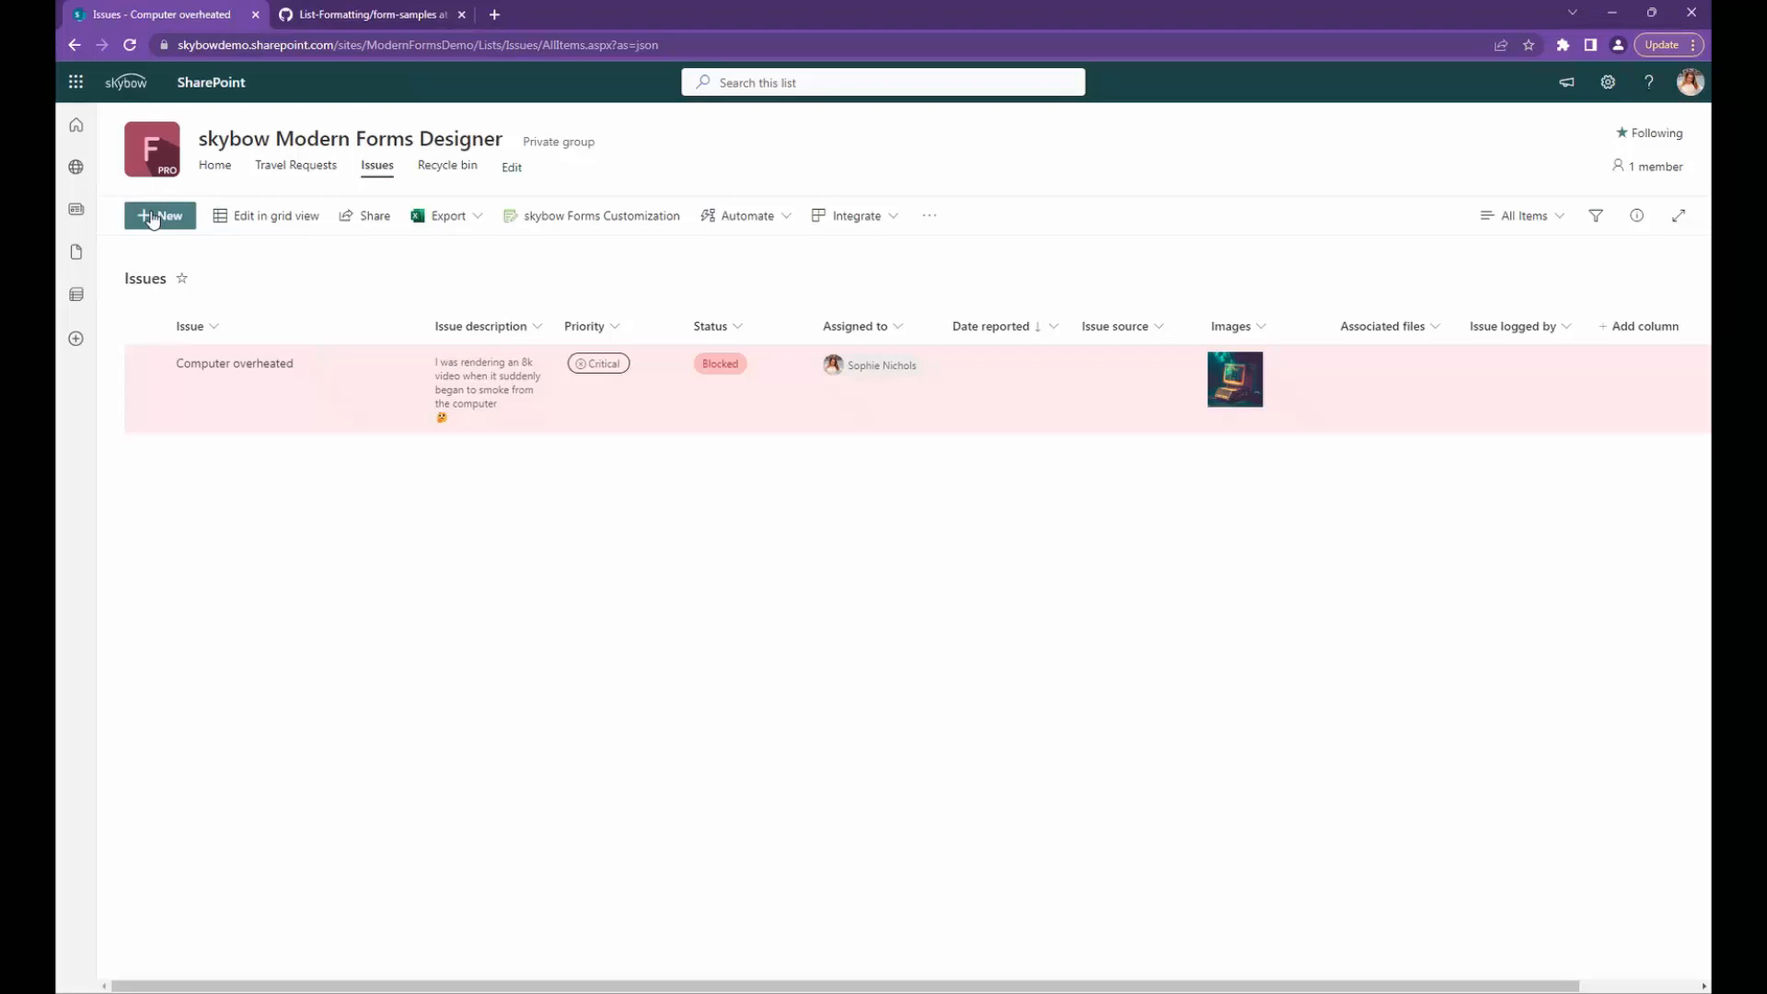
Step: From the site's home page, browse the new-list templates and preview the Issue tracker template without creating a list
{"action": "left_click", "coordinate": [149, 158]}
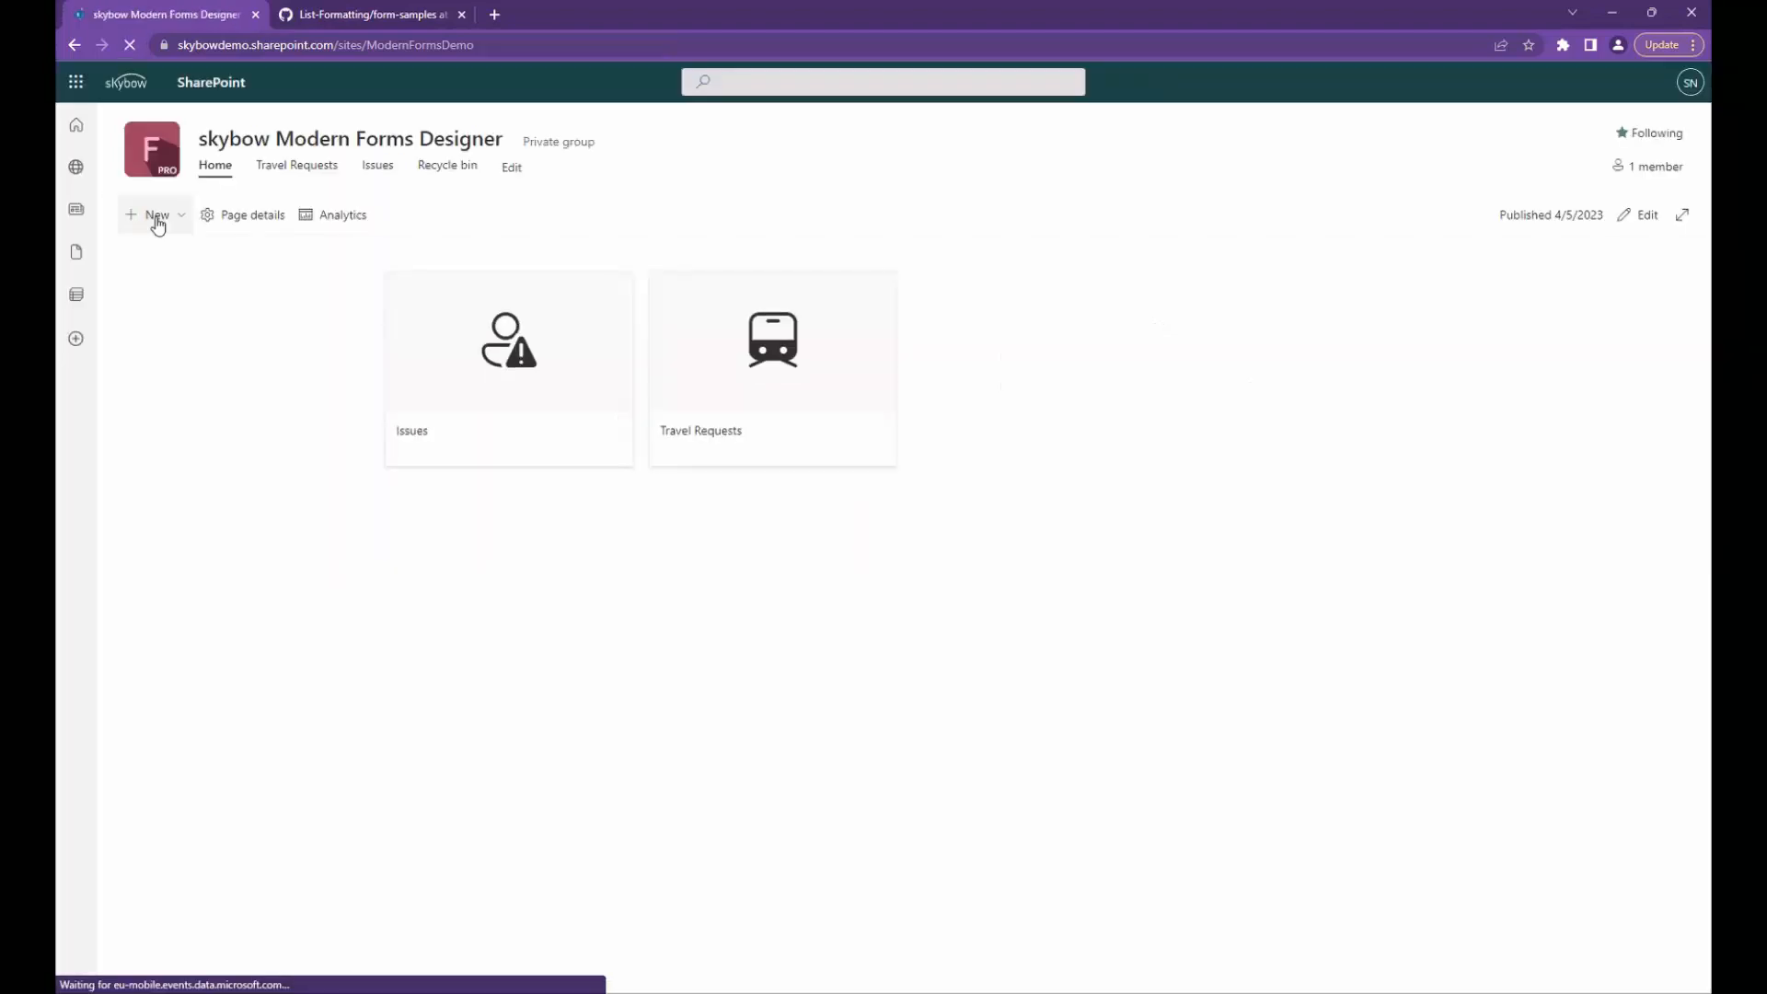
{"action": "left_click", "coordinate": [156, 217]}
{"action": "left_click", "coordinate": [138, 249]}
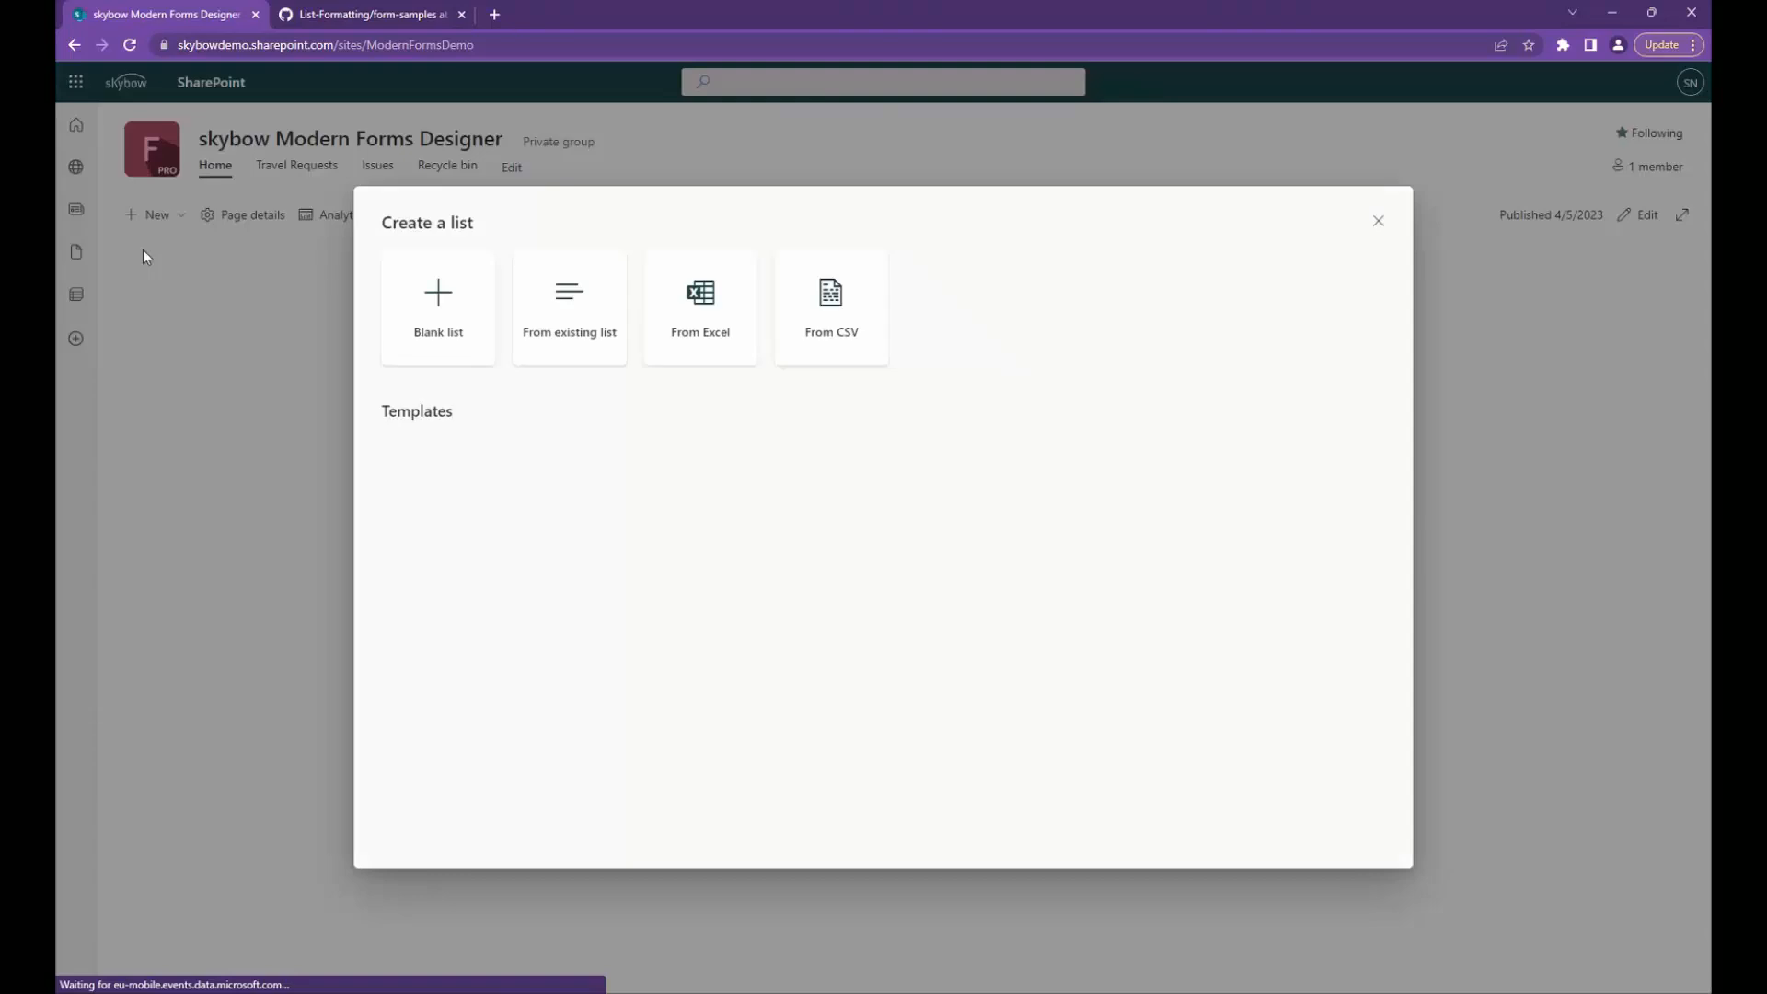
{"action": "scroll", "coordinate": [858, 546], "scroll_direction": "down", "scroll_amount": 2}
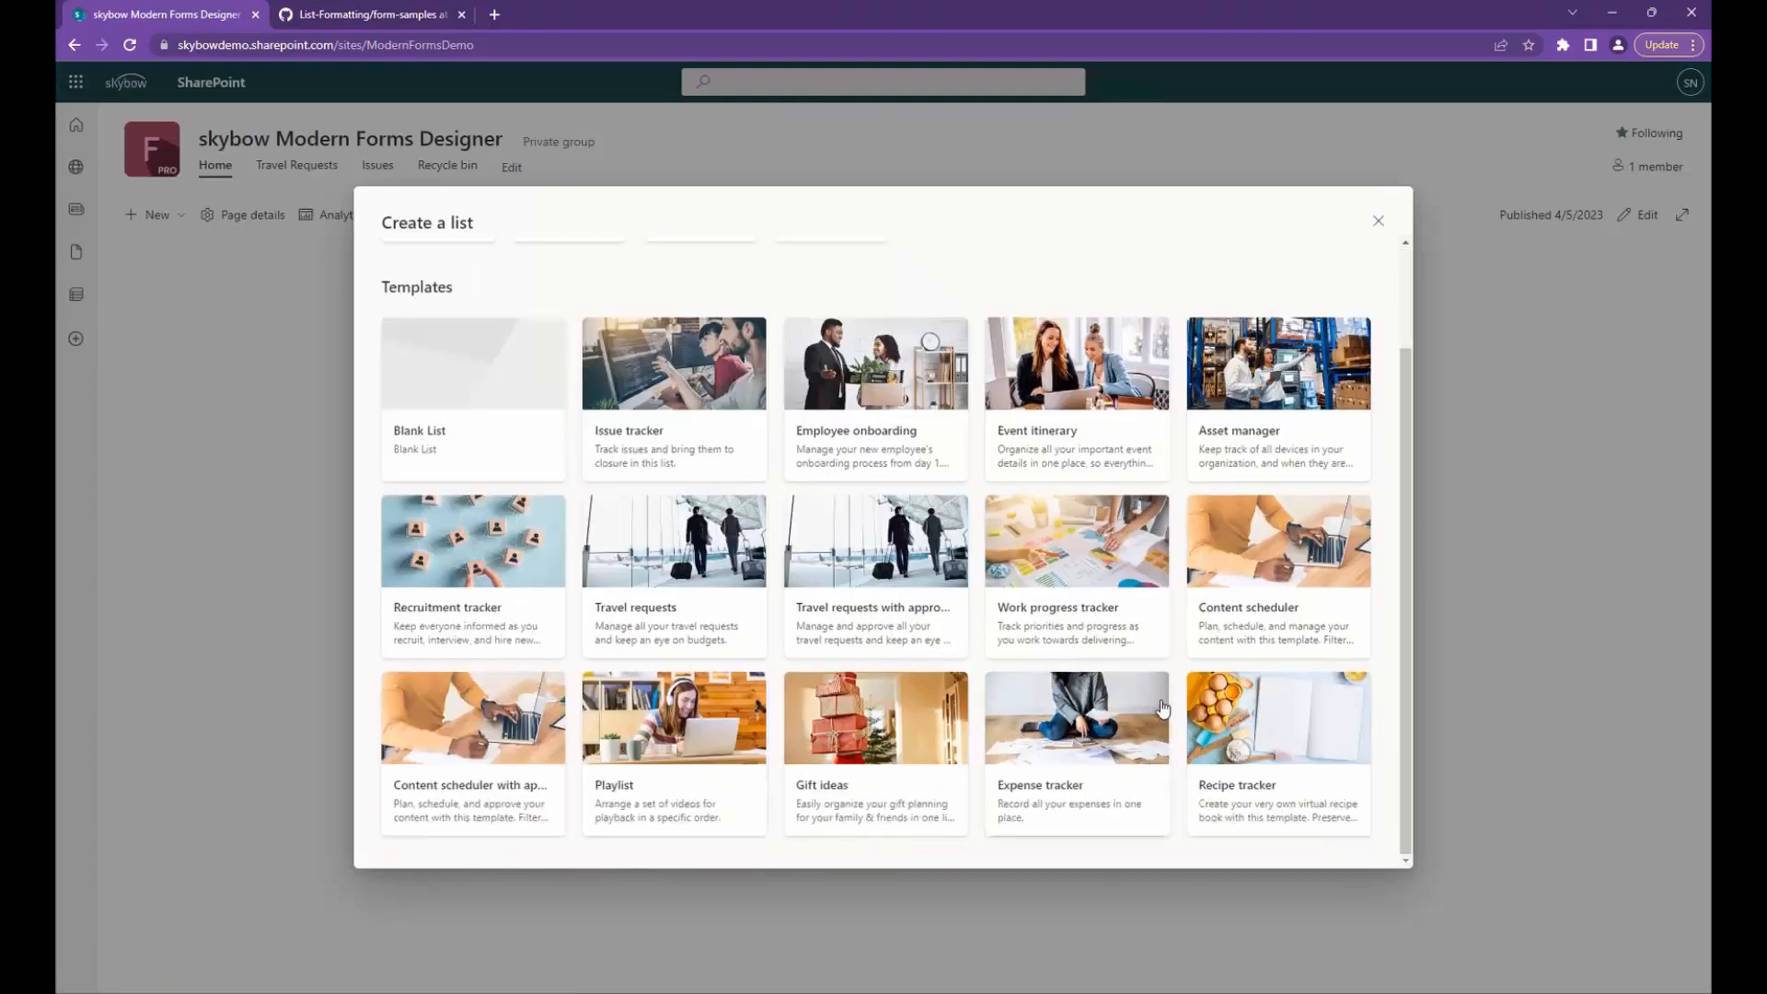
{"action": "scroll", "coordinate": [858, 545], "scroll_direction": "up", "scroll_amount": 2}
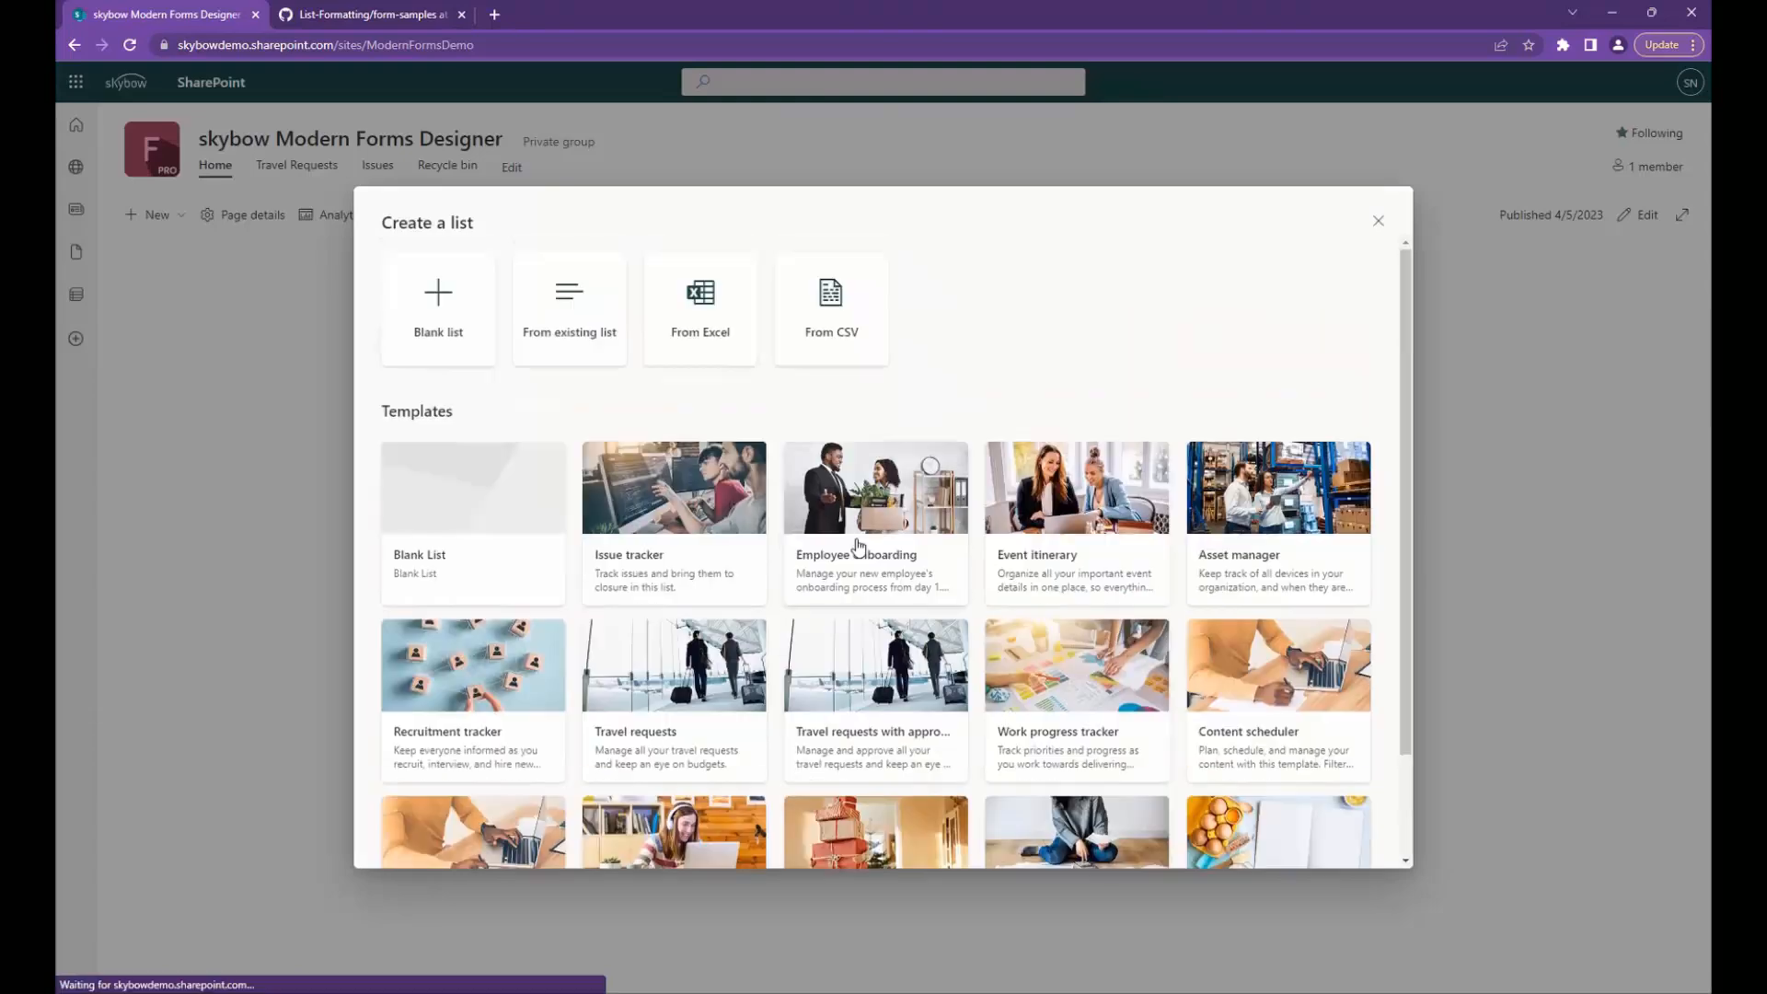
{"action": "left_click", "coordinate": [669, 494]}
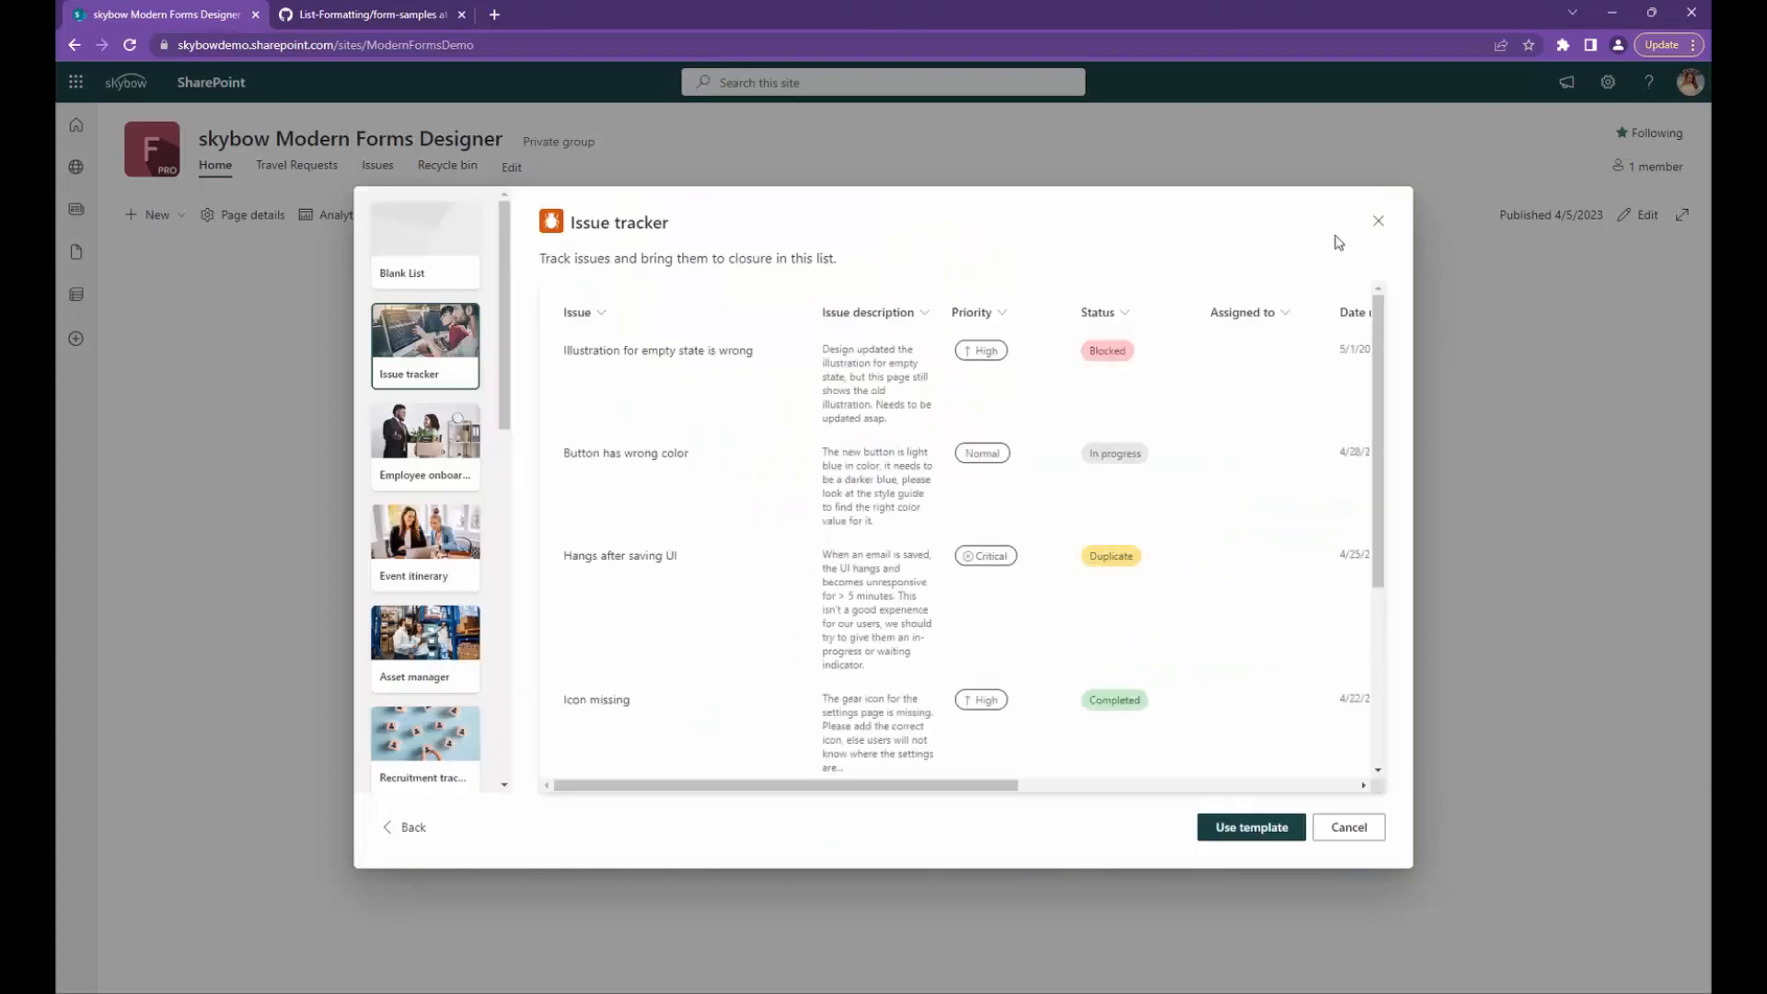
{"action": "left_click", "coordinate": [1378, 222]}
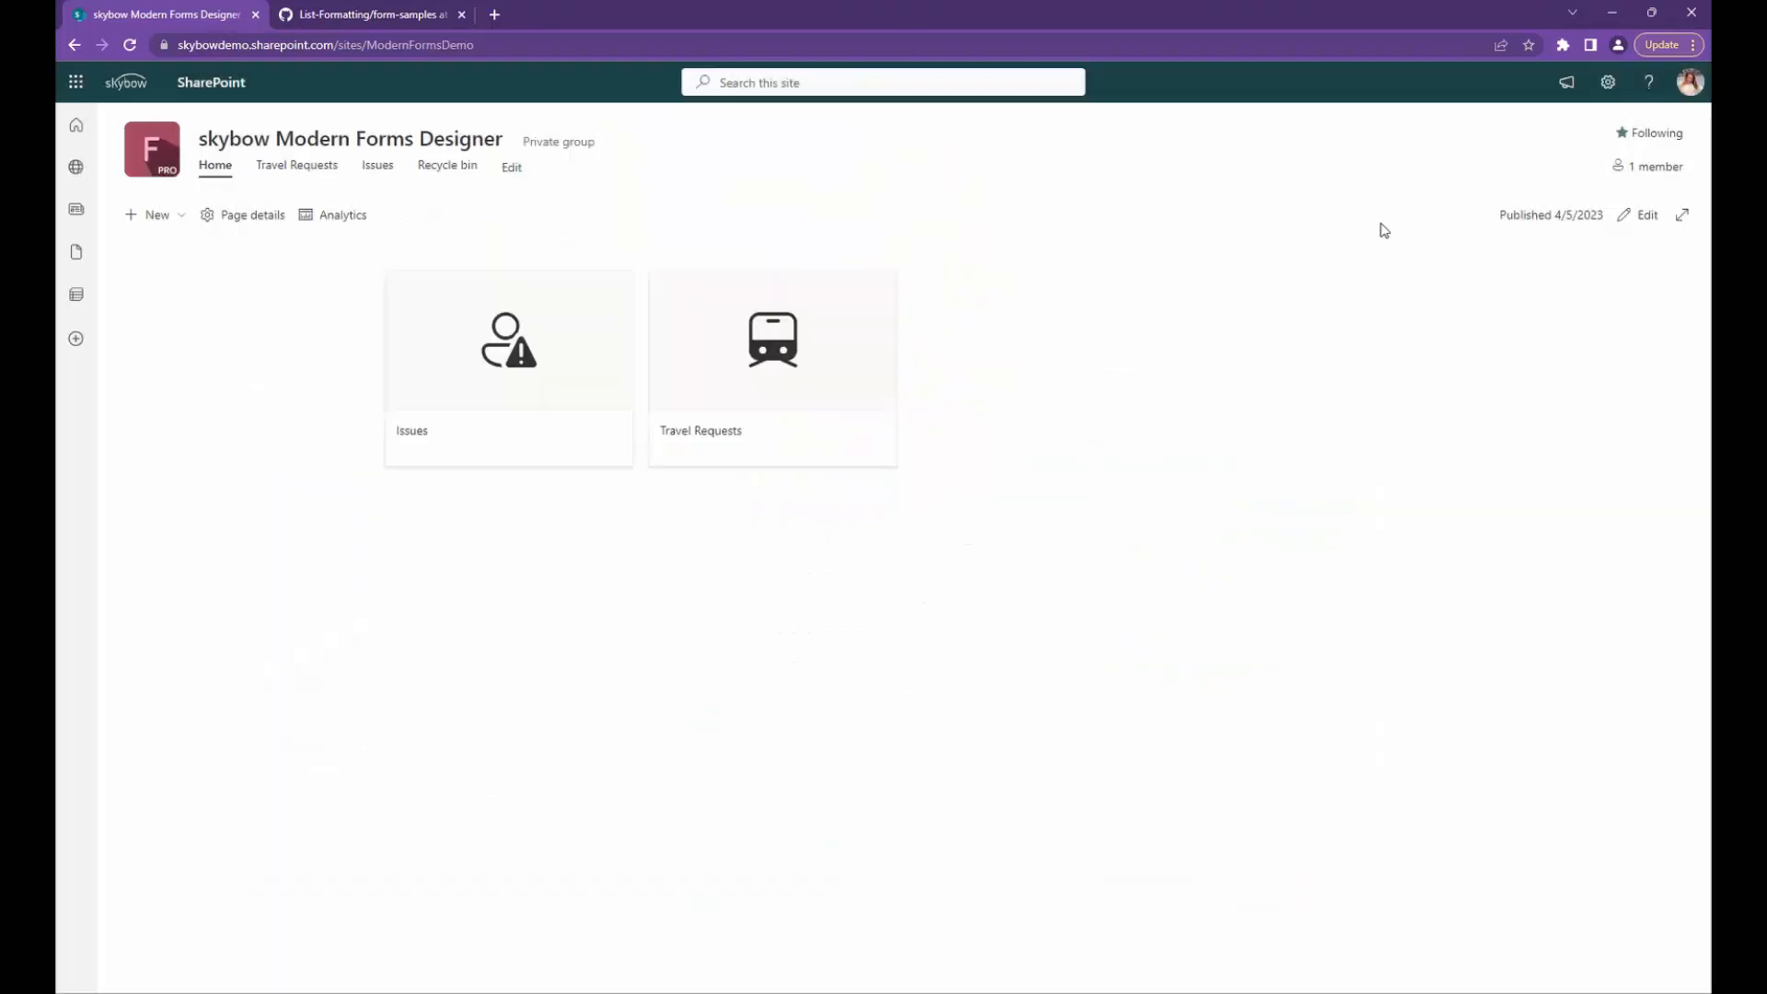
Step: Start a new item in the Issues list and open the form's layout configuration for header formatting
{"action": "left_click", "coordinate": [564, 364]}
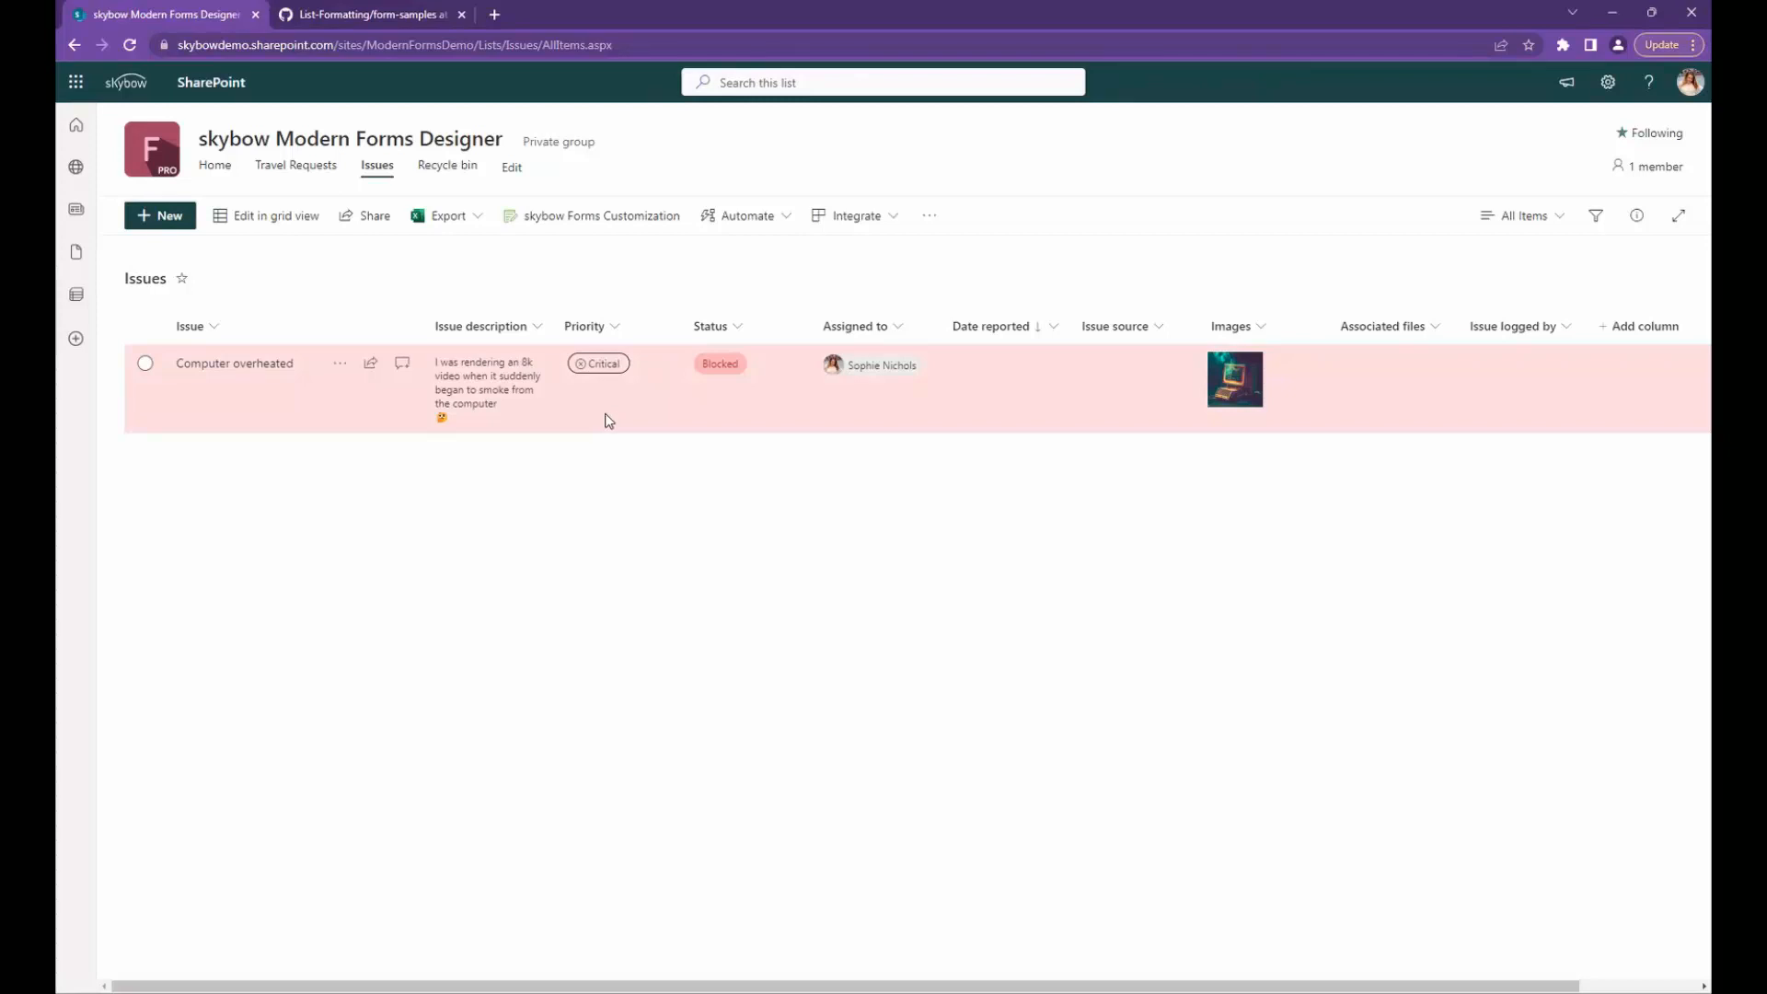
{"action": "left_click", "coordinate": [168, 221]}
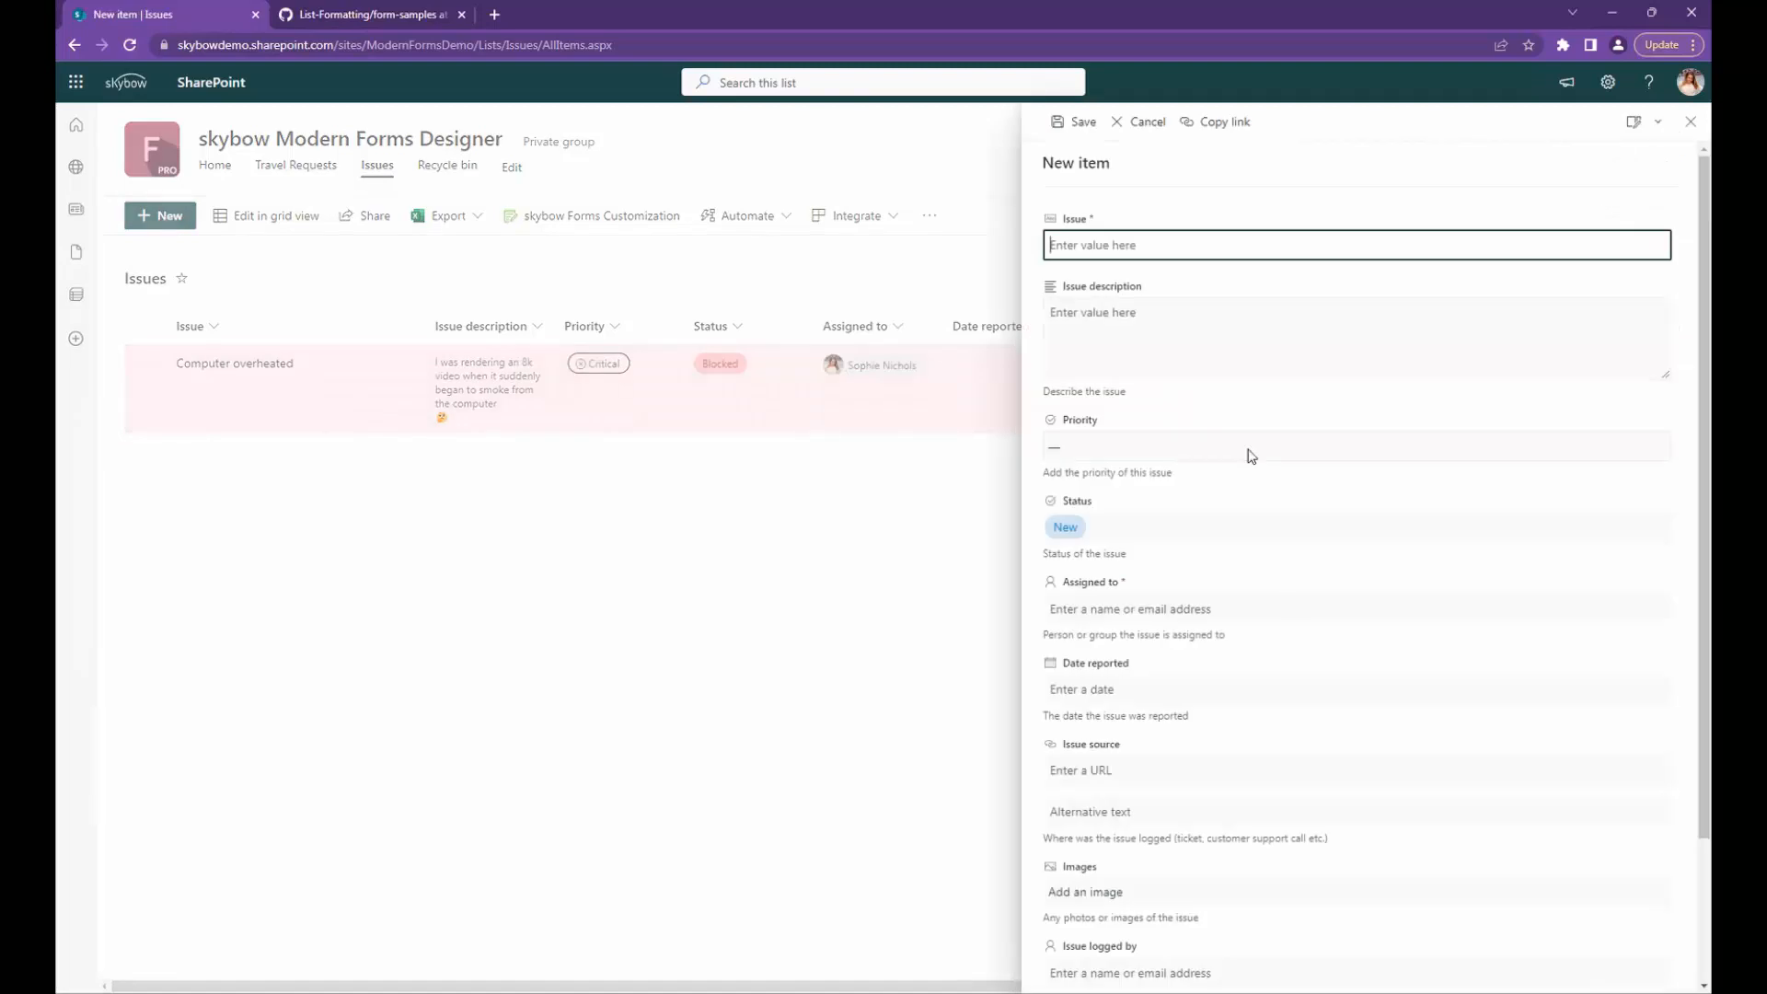
{"action": "left_click", "coordinate": [1646, 128]}
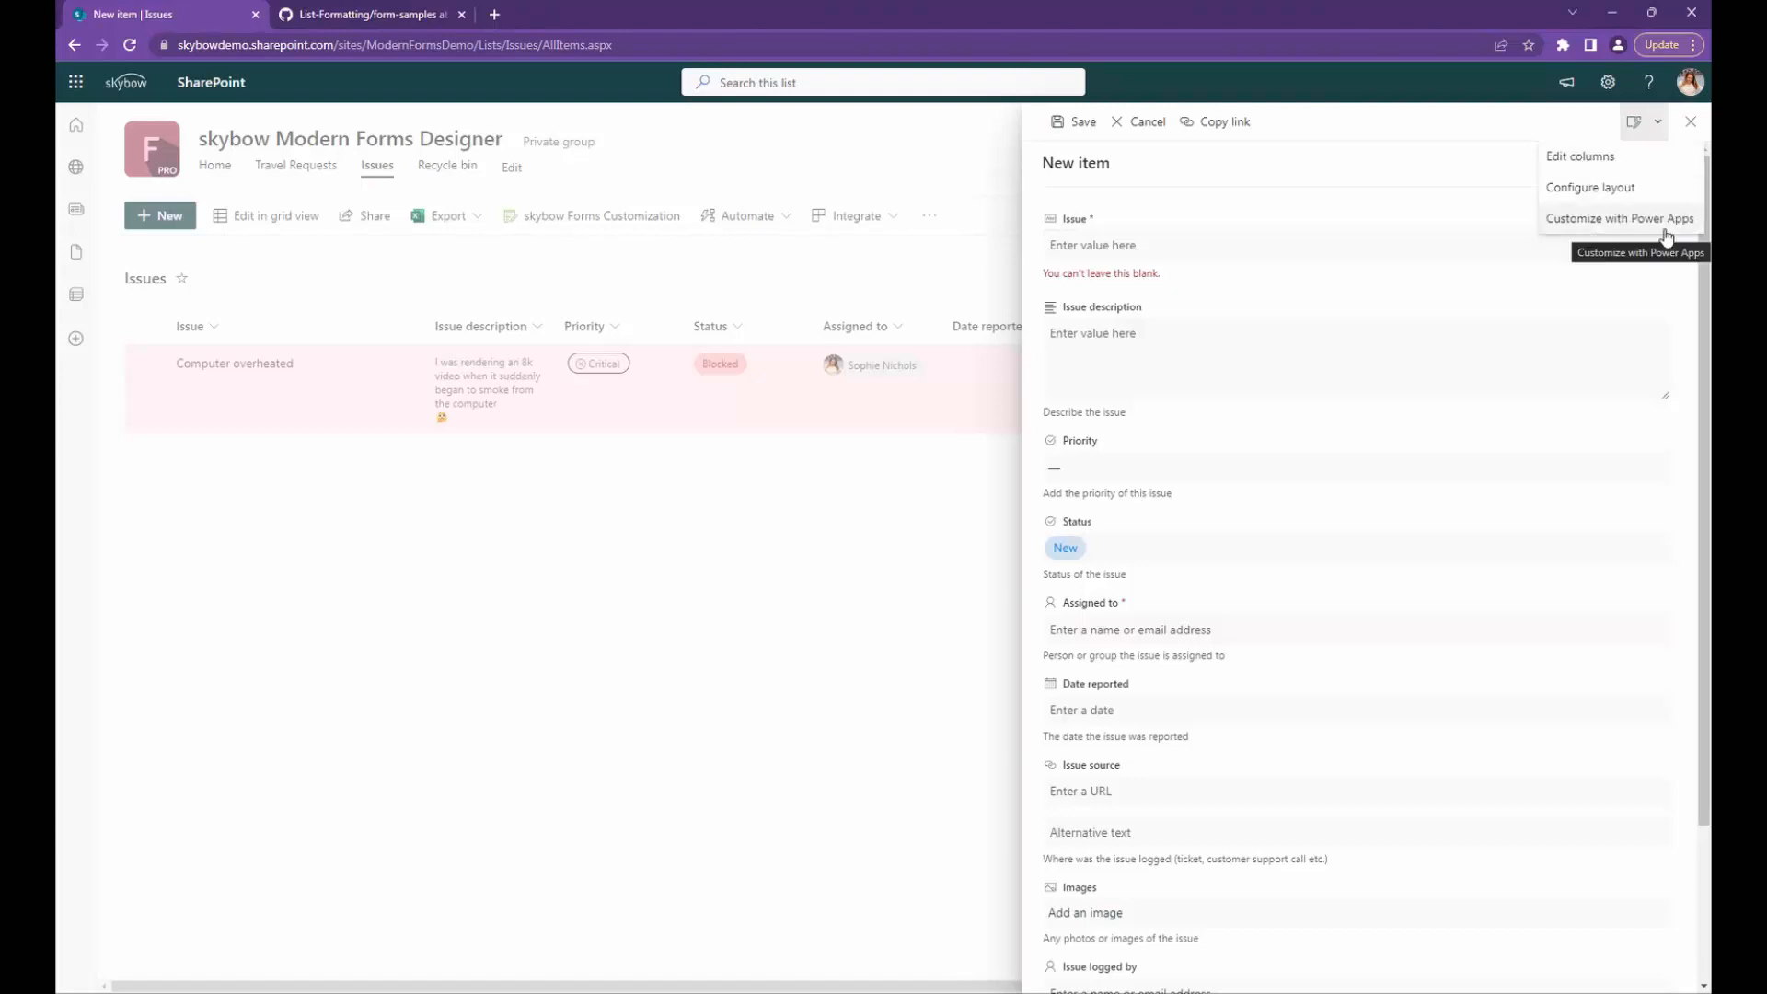
{"action": "left_click", "coordinate": [1580, 191]}
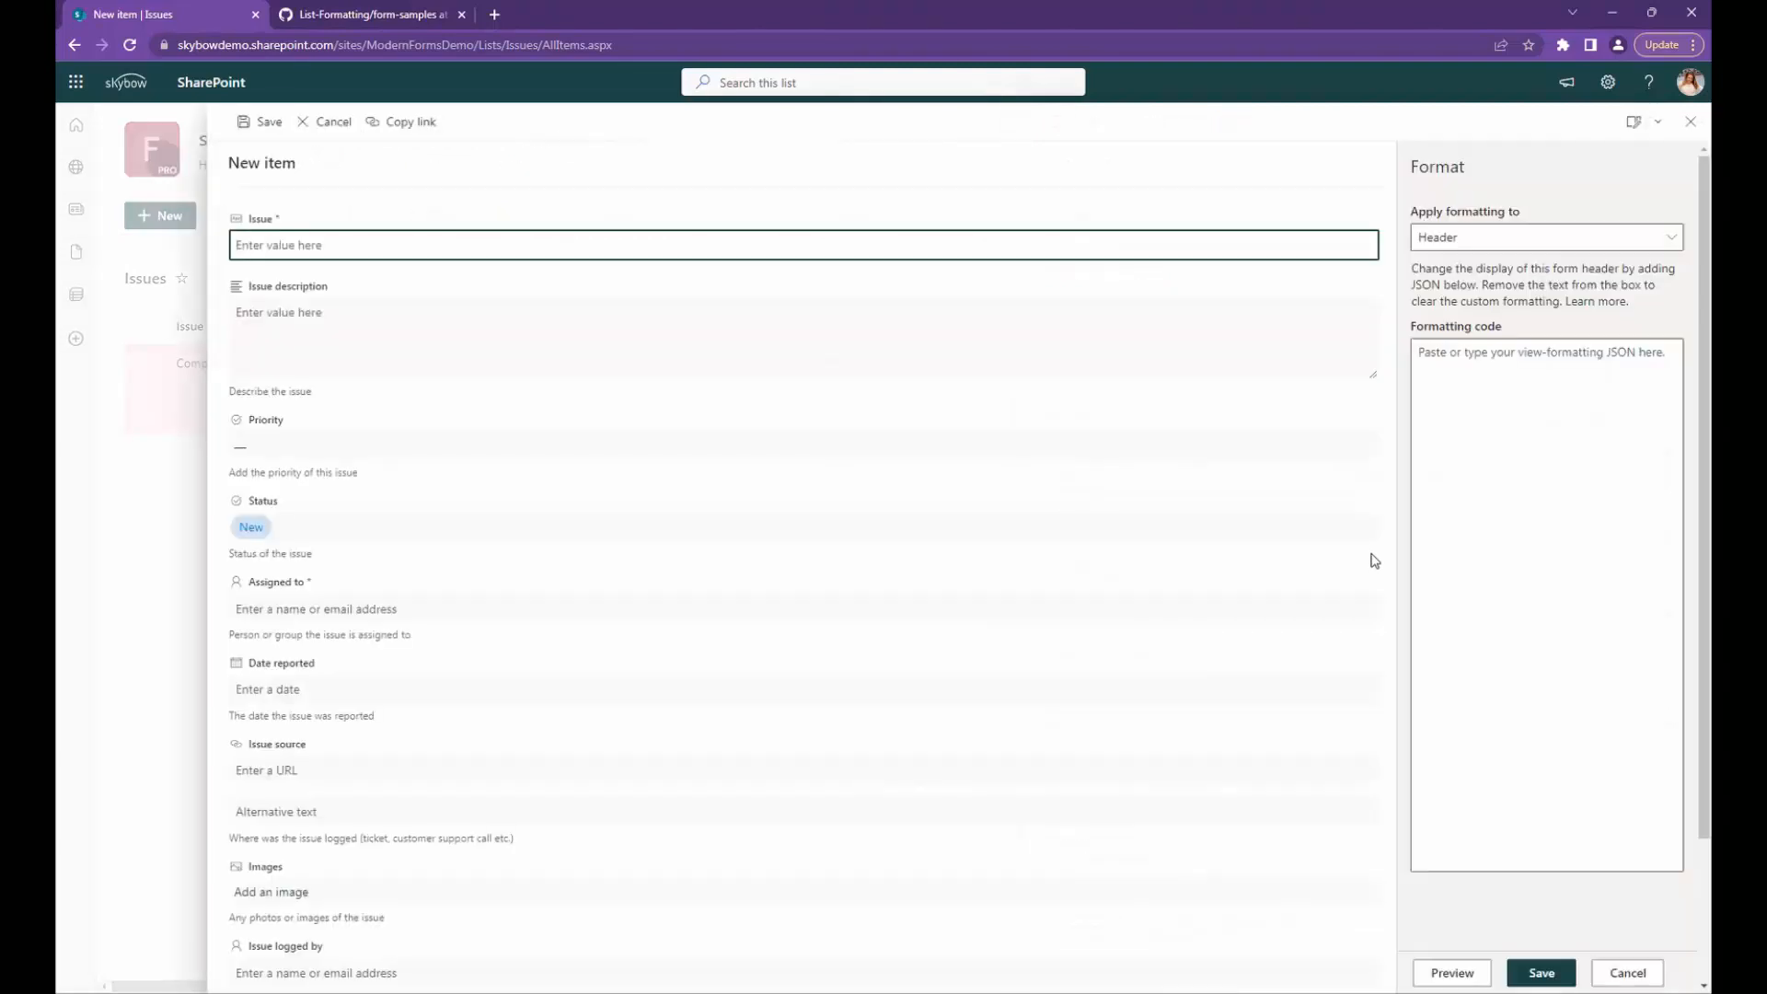
{"action": "left_click", "coordinate": [1468, 453]}
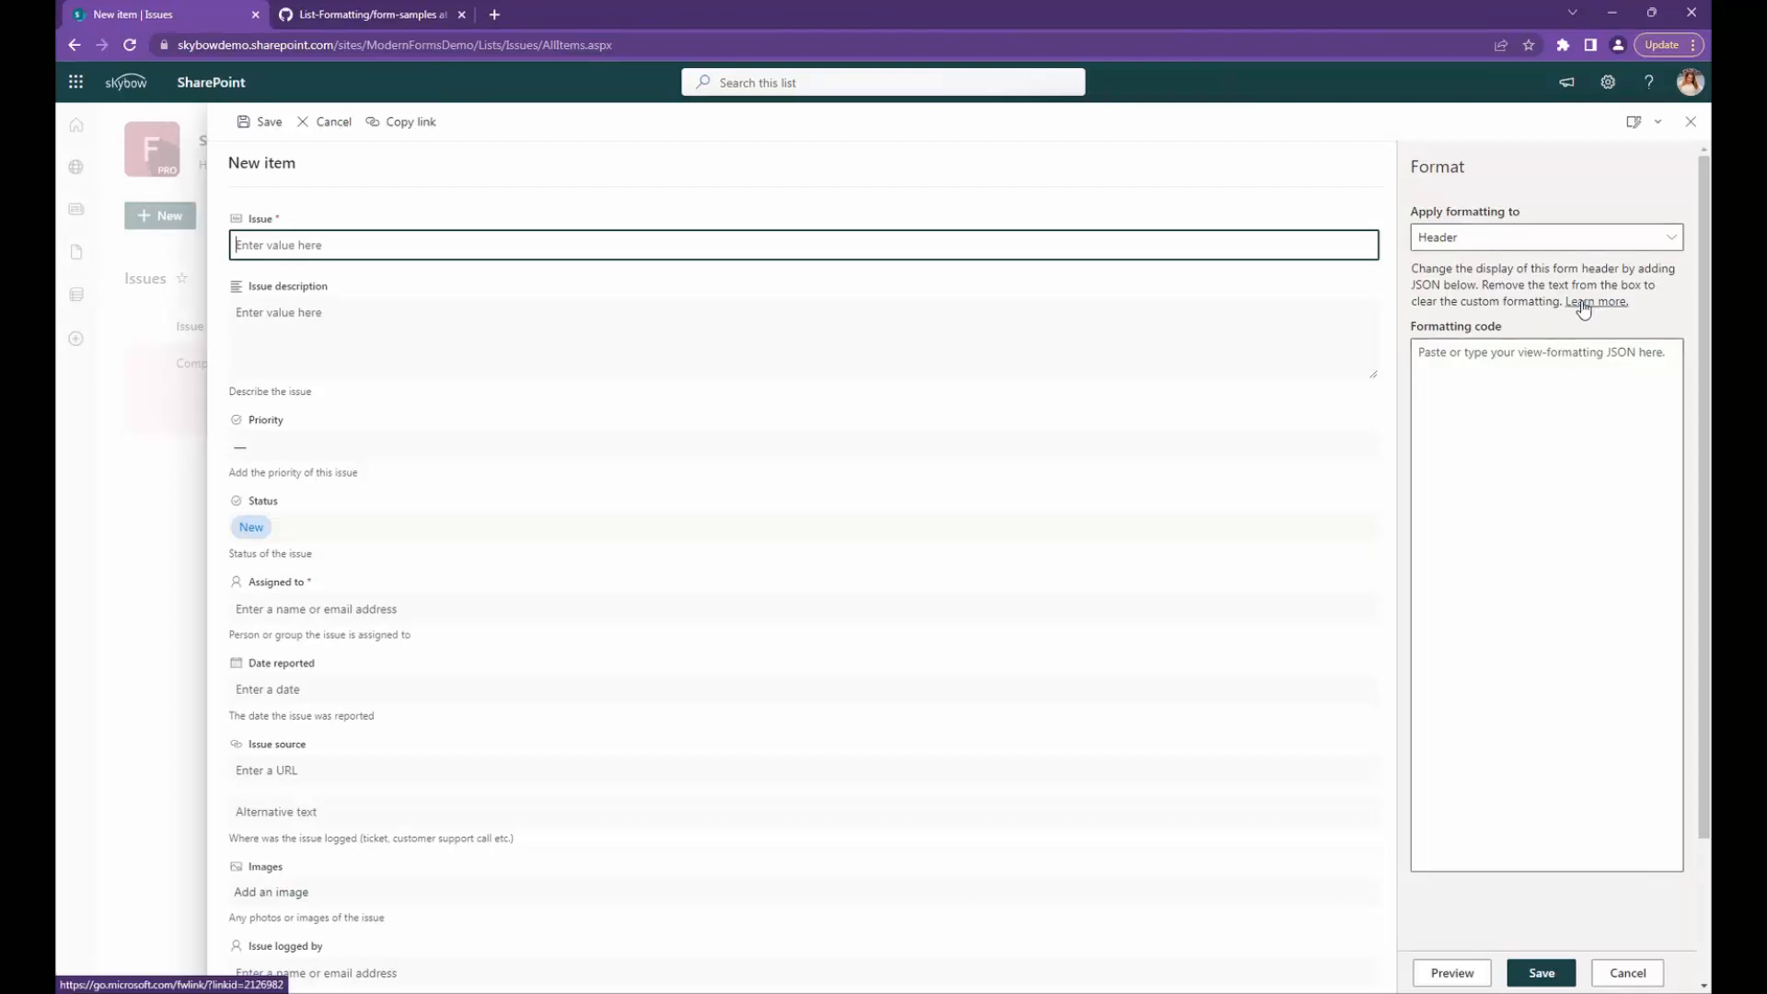
{"action": "left_click", "coordinate": [1637, 304]}
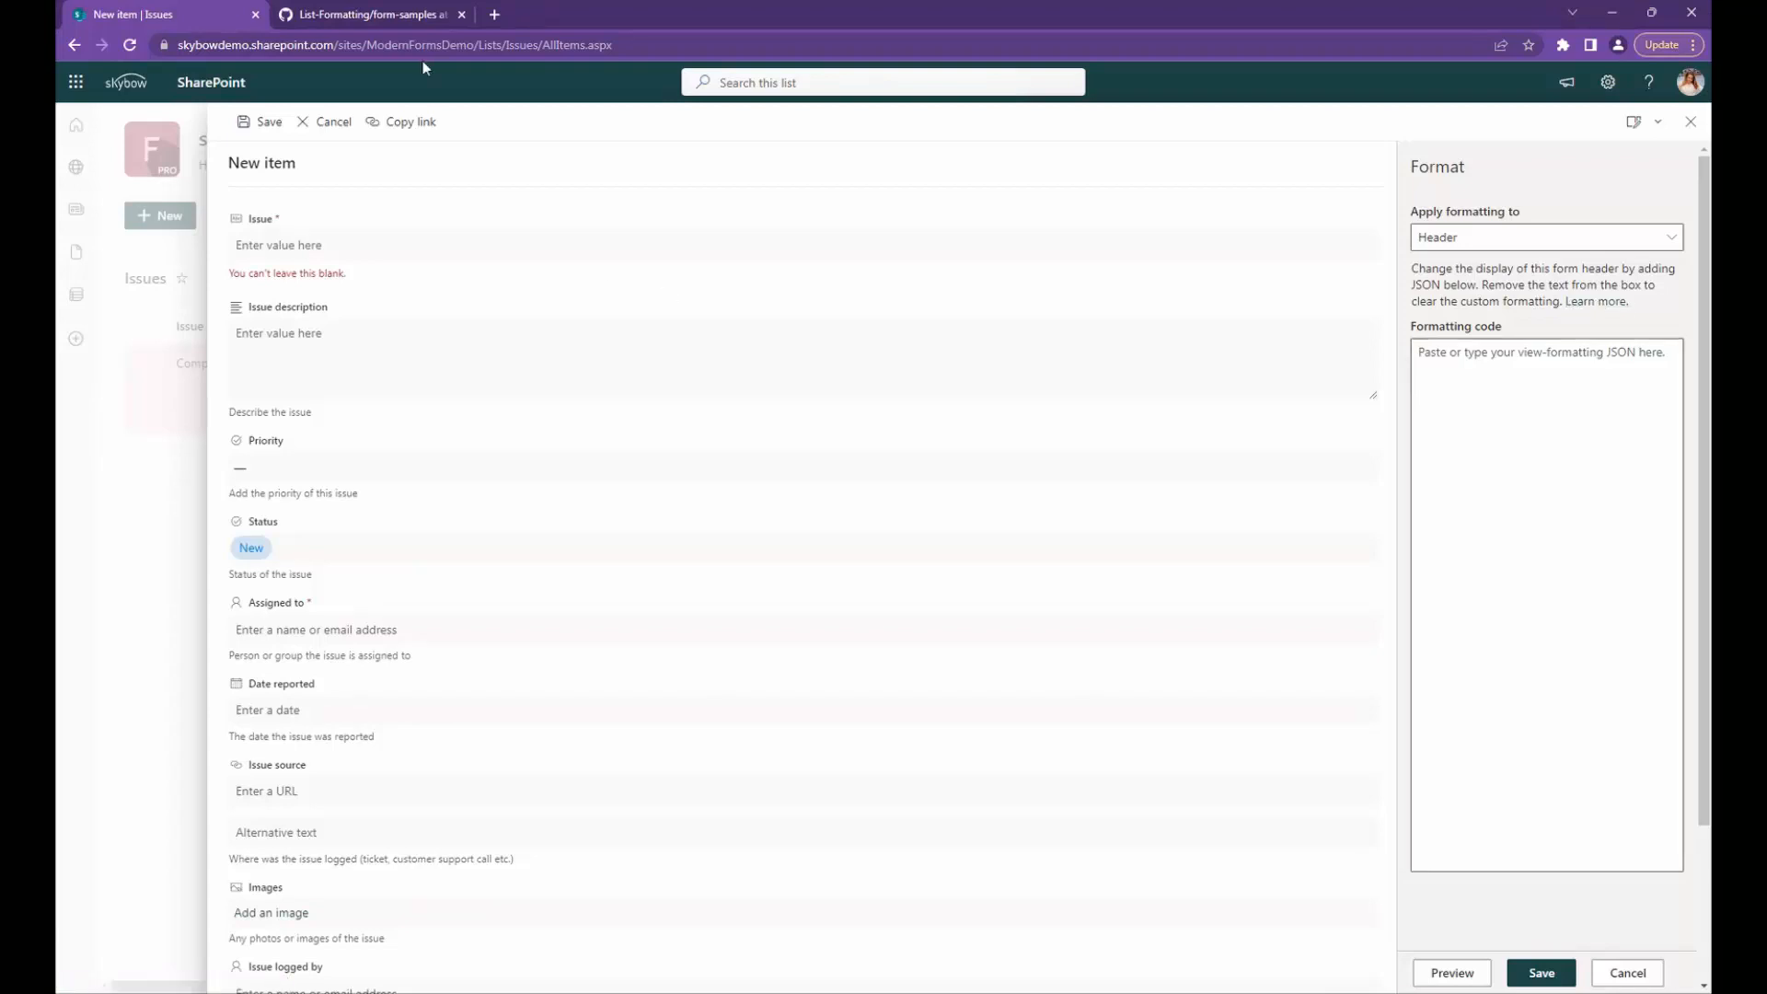
Step: Switch to GitHub, open the dashed-line-header folder in form-samples and review its alignment previews
{"action": "left_click", "coordinate": [344, 16]}
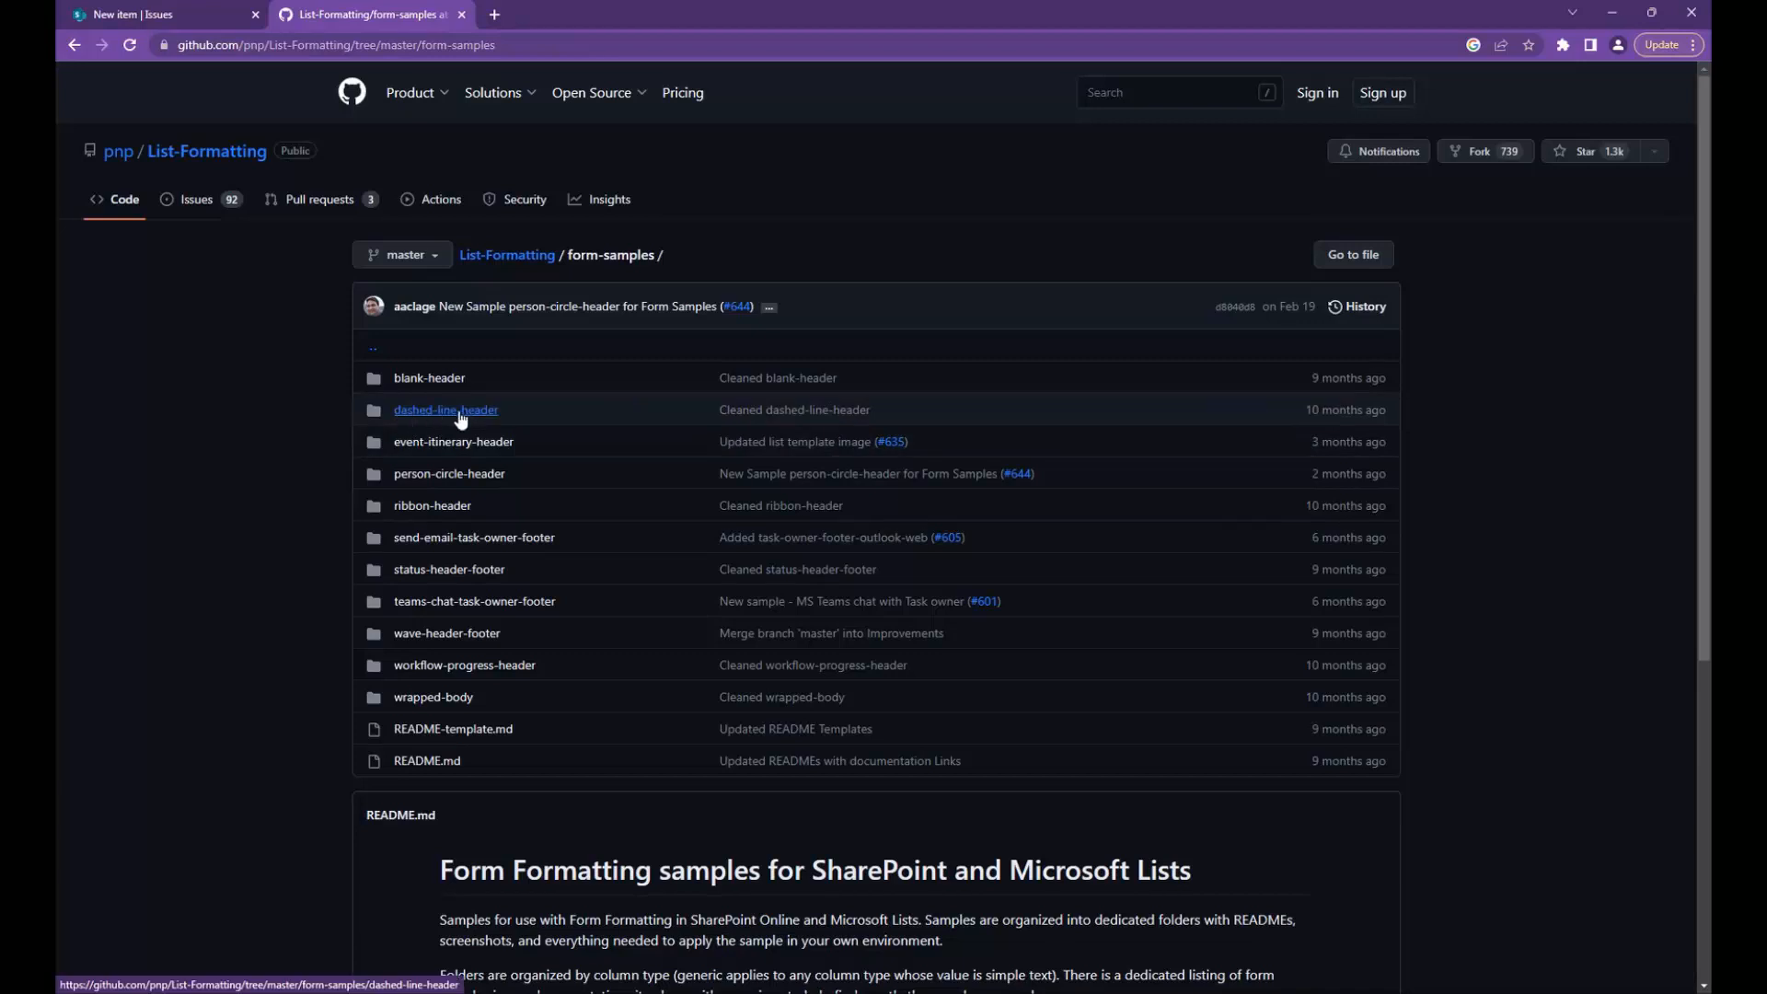
{"action": "left_click", "coordinate": [460, 415]}
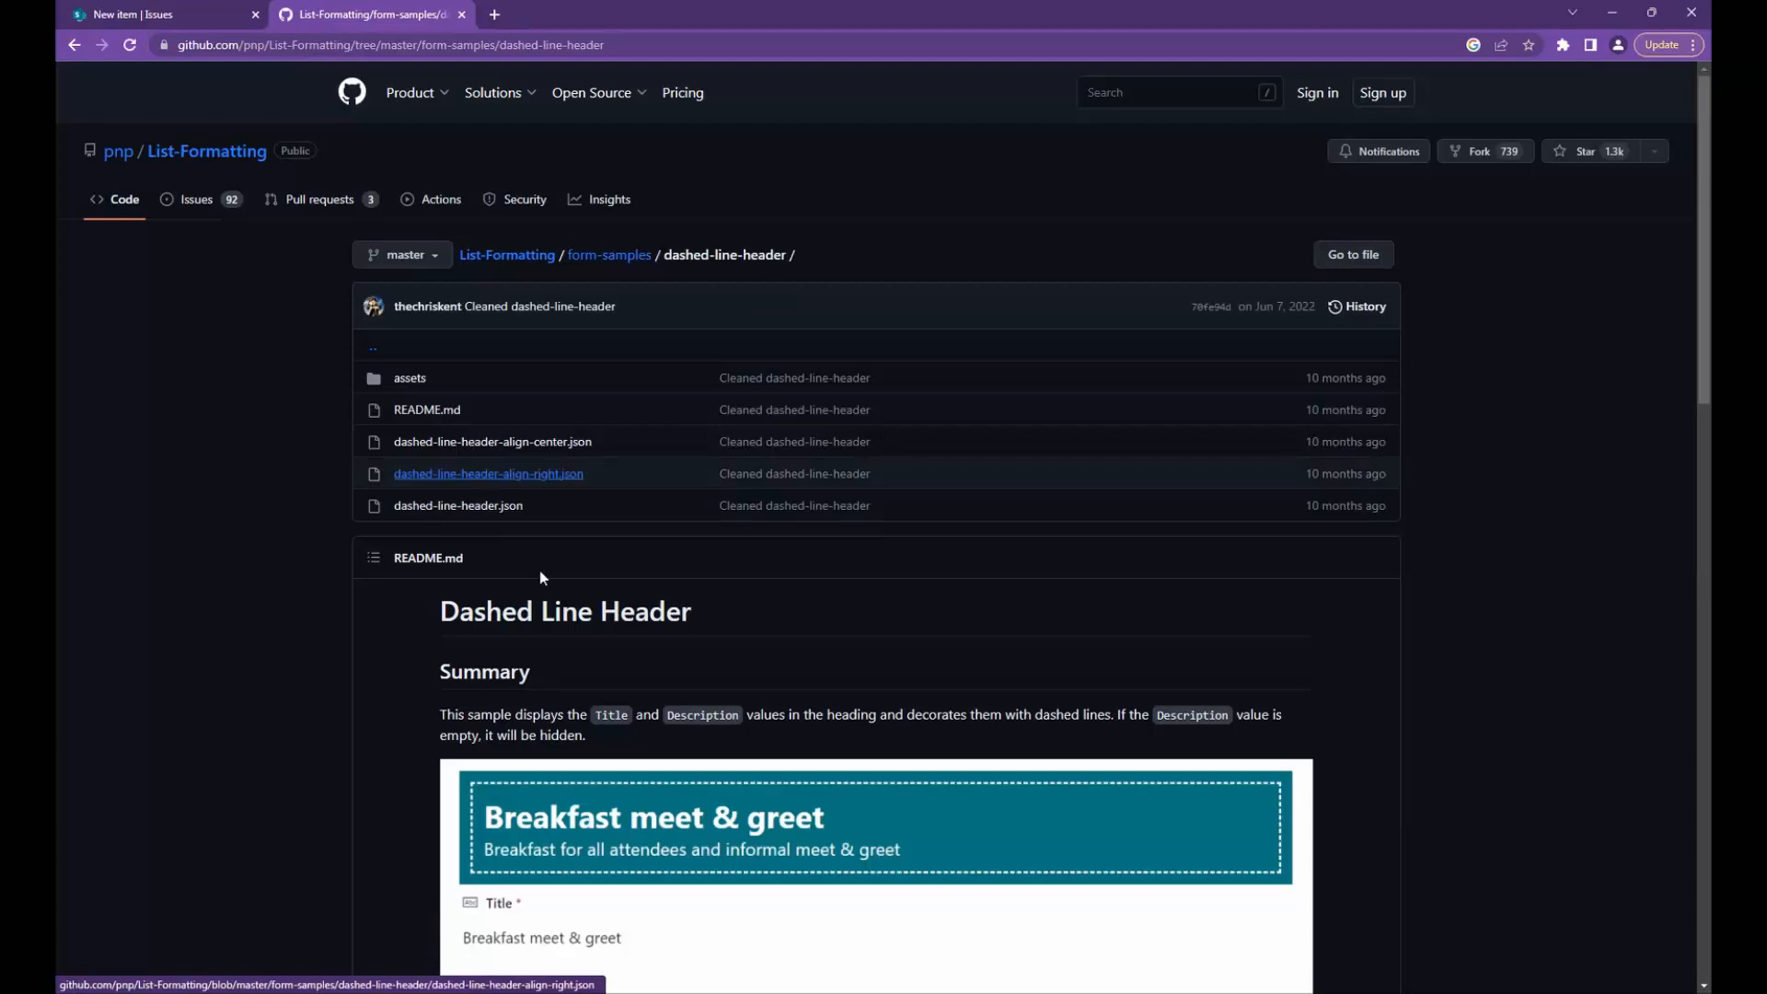
{"action": "scroll", "coordinate": [775, 814], "scroll_direction": "down", "scroll_amount": 2}
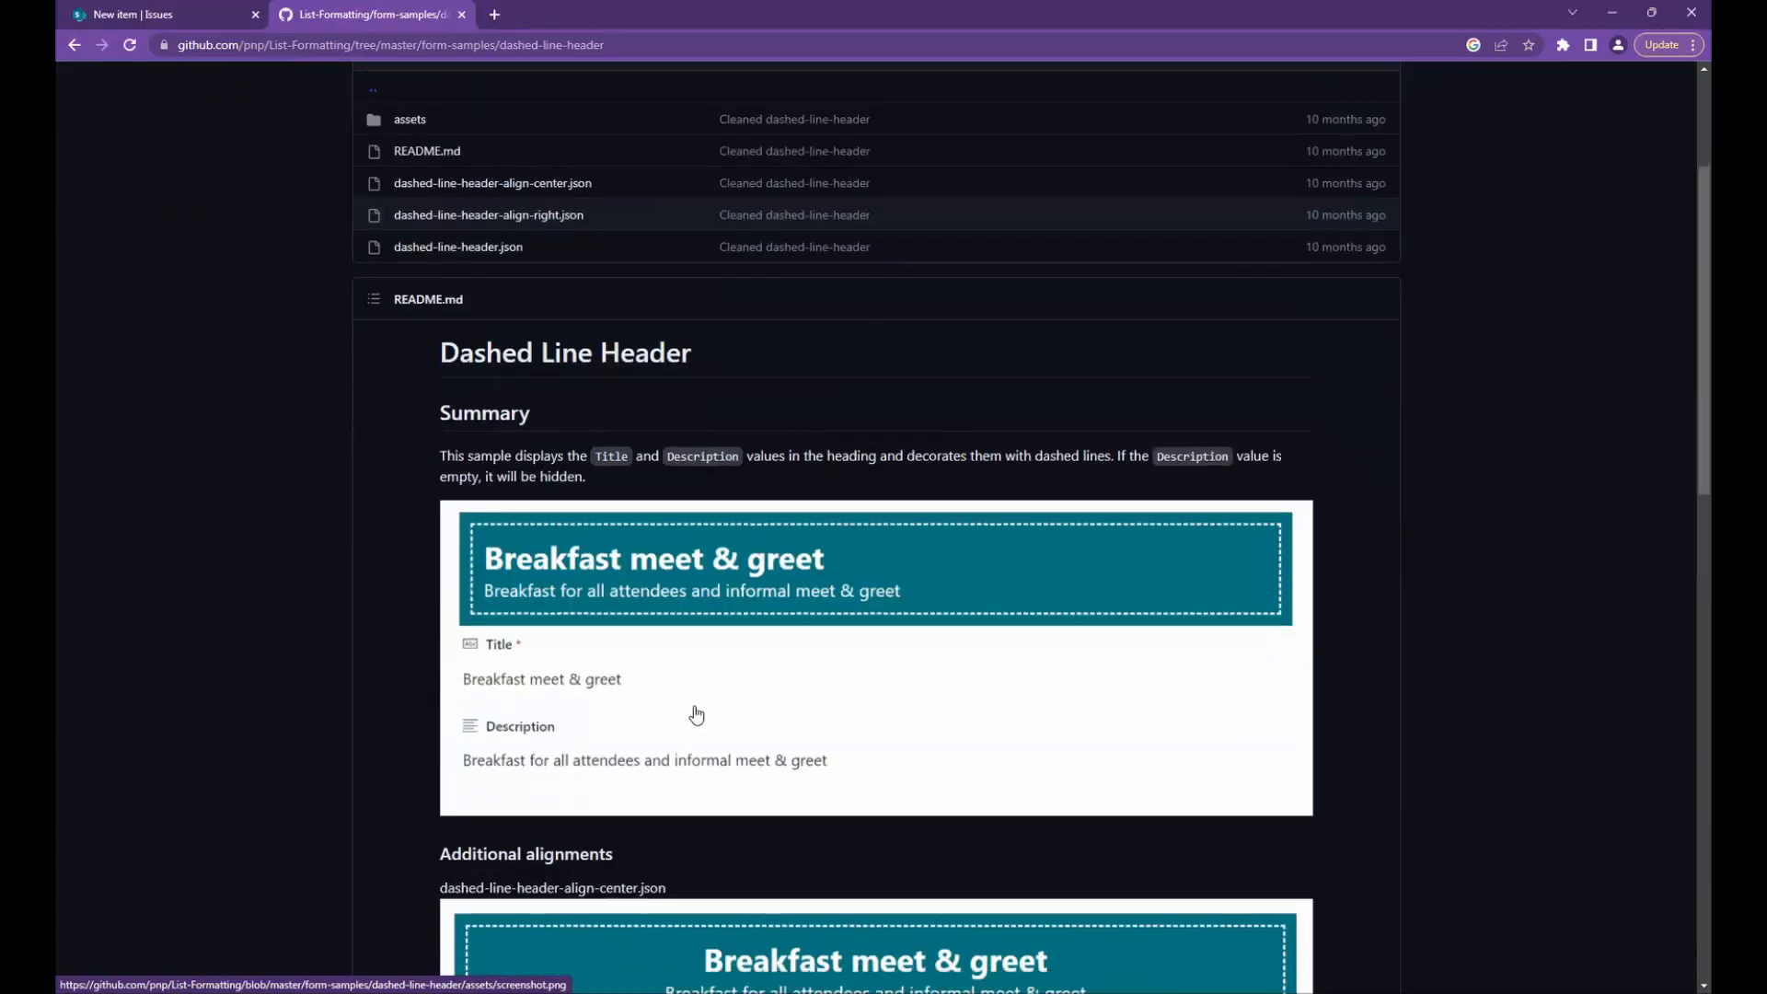
{"action": "scroll", "coordinate": [727, 368], "scroll_direction": "up", "scroll_amount": 2}
{"action": "scroll", "coordinate": [615, 548], "scroll_direction": "down", "scroll_amount": 5}
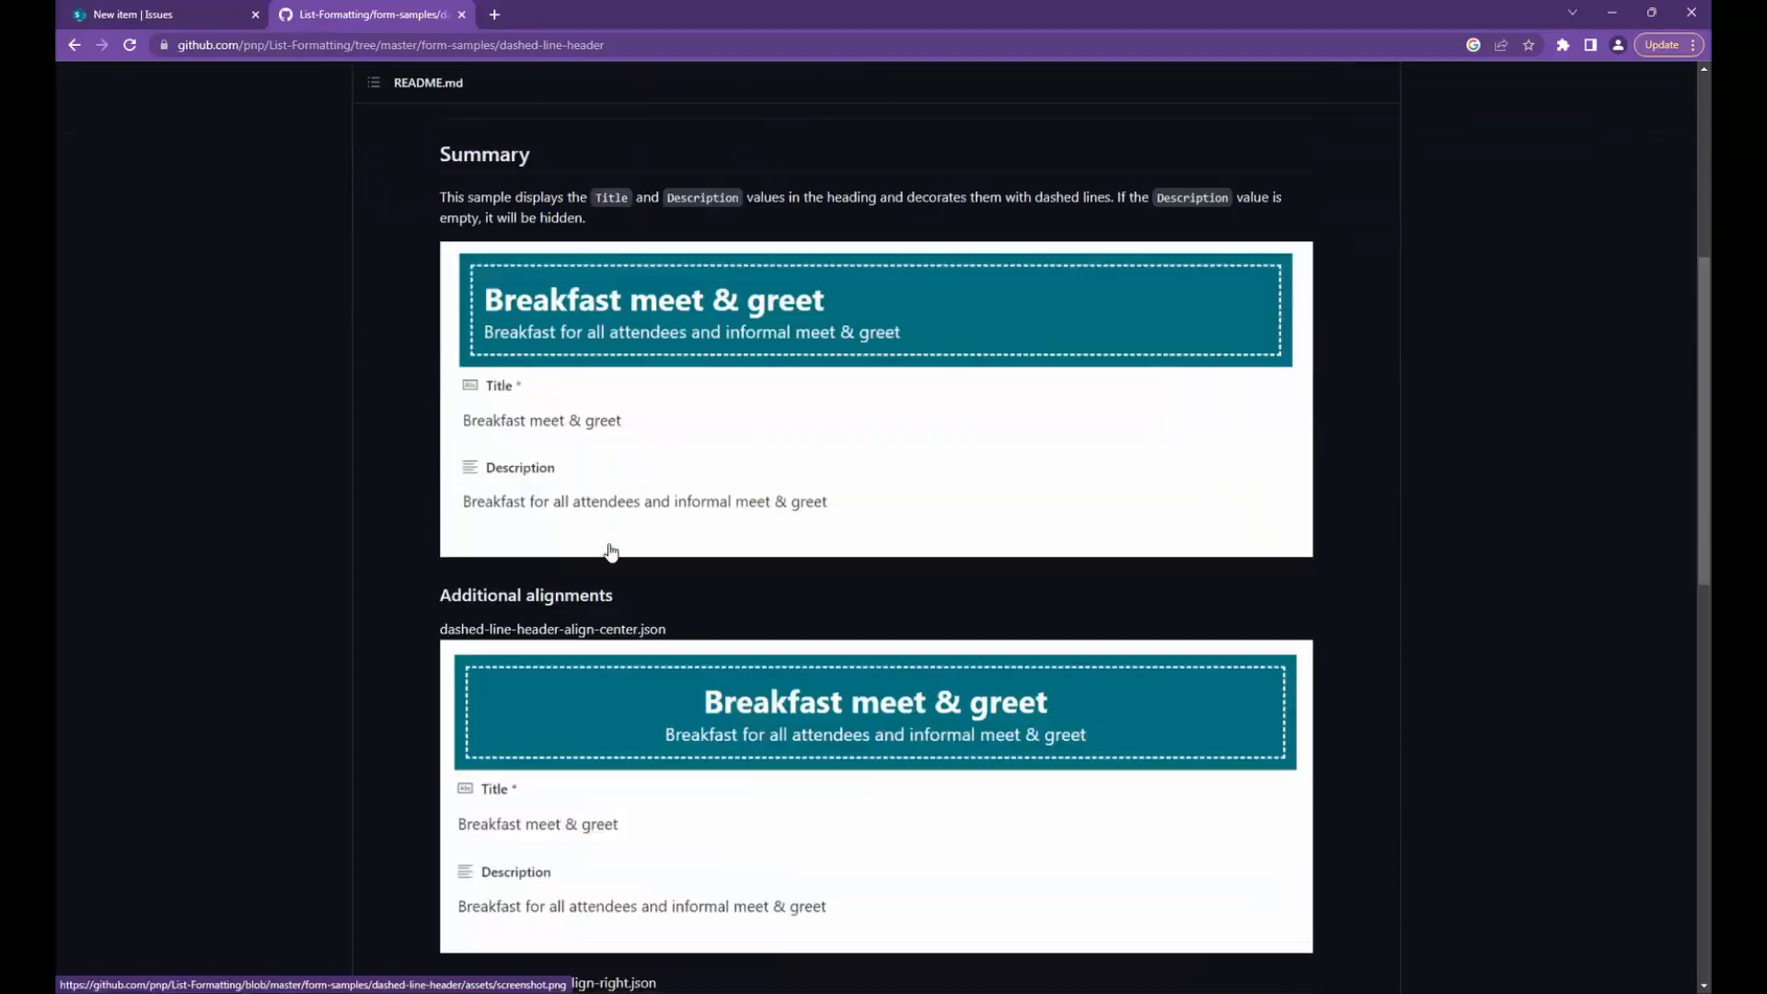
{"action": "scroll", "coordinate": [820, 722], "scroll_direction": "down", "scroll_amount": 4}
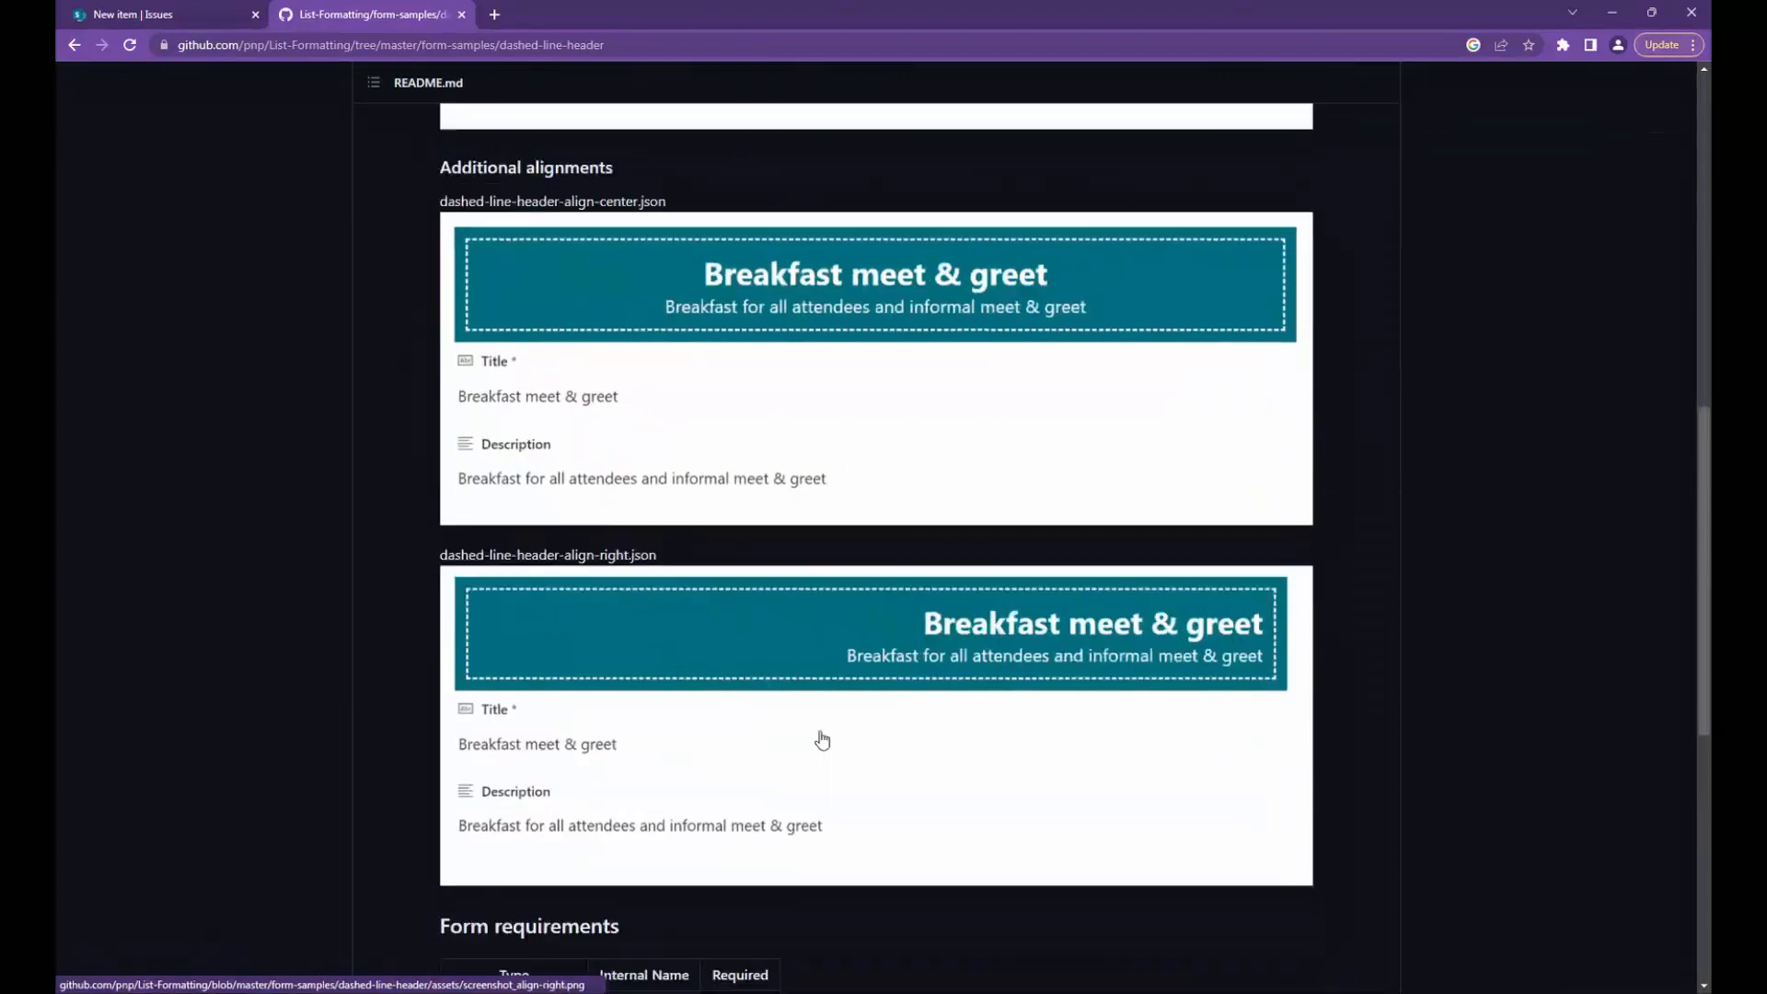
{"action": "scroll", "coordinate": [446, 386], "scroll_direction": "up", "scroll_amount": 8}
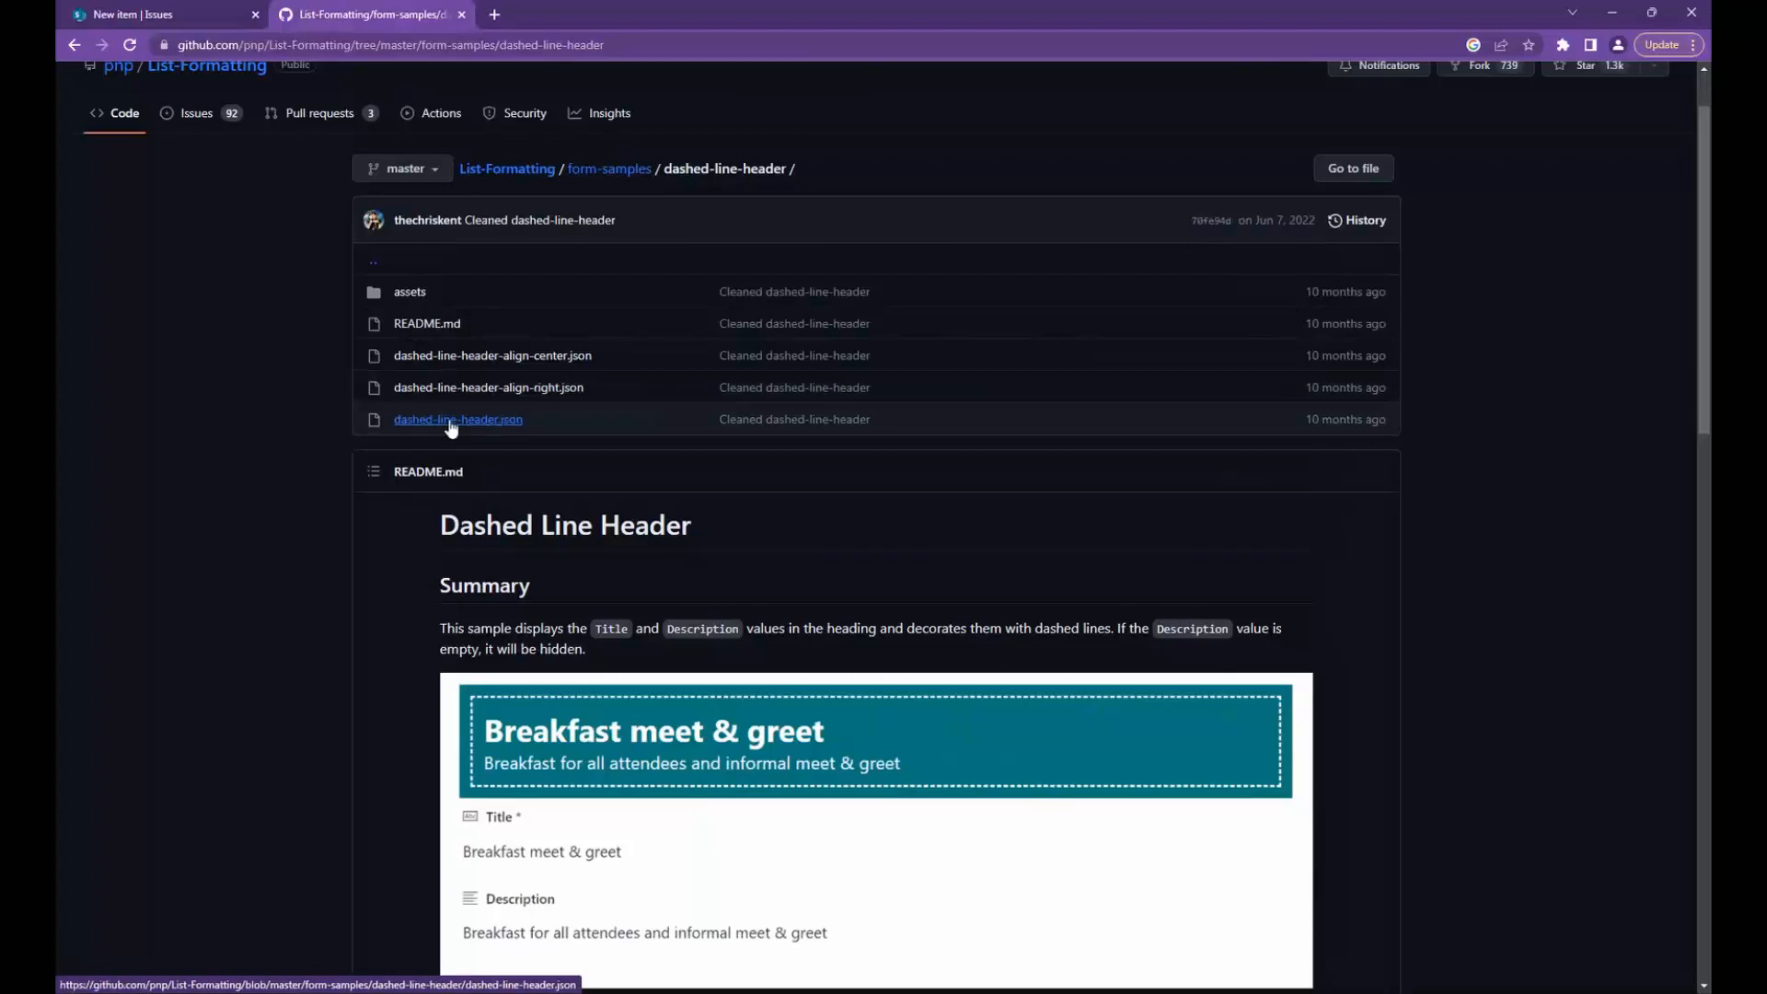
Step: Copy the raw contents of dashed-line-header.json and check its Title field reference
{"action": "left_click", "coordinate": [447, 423]}
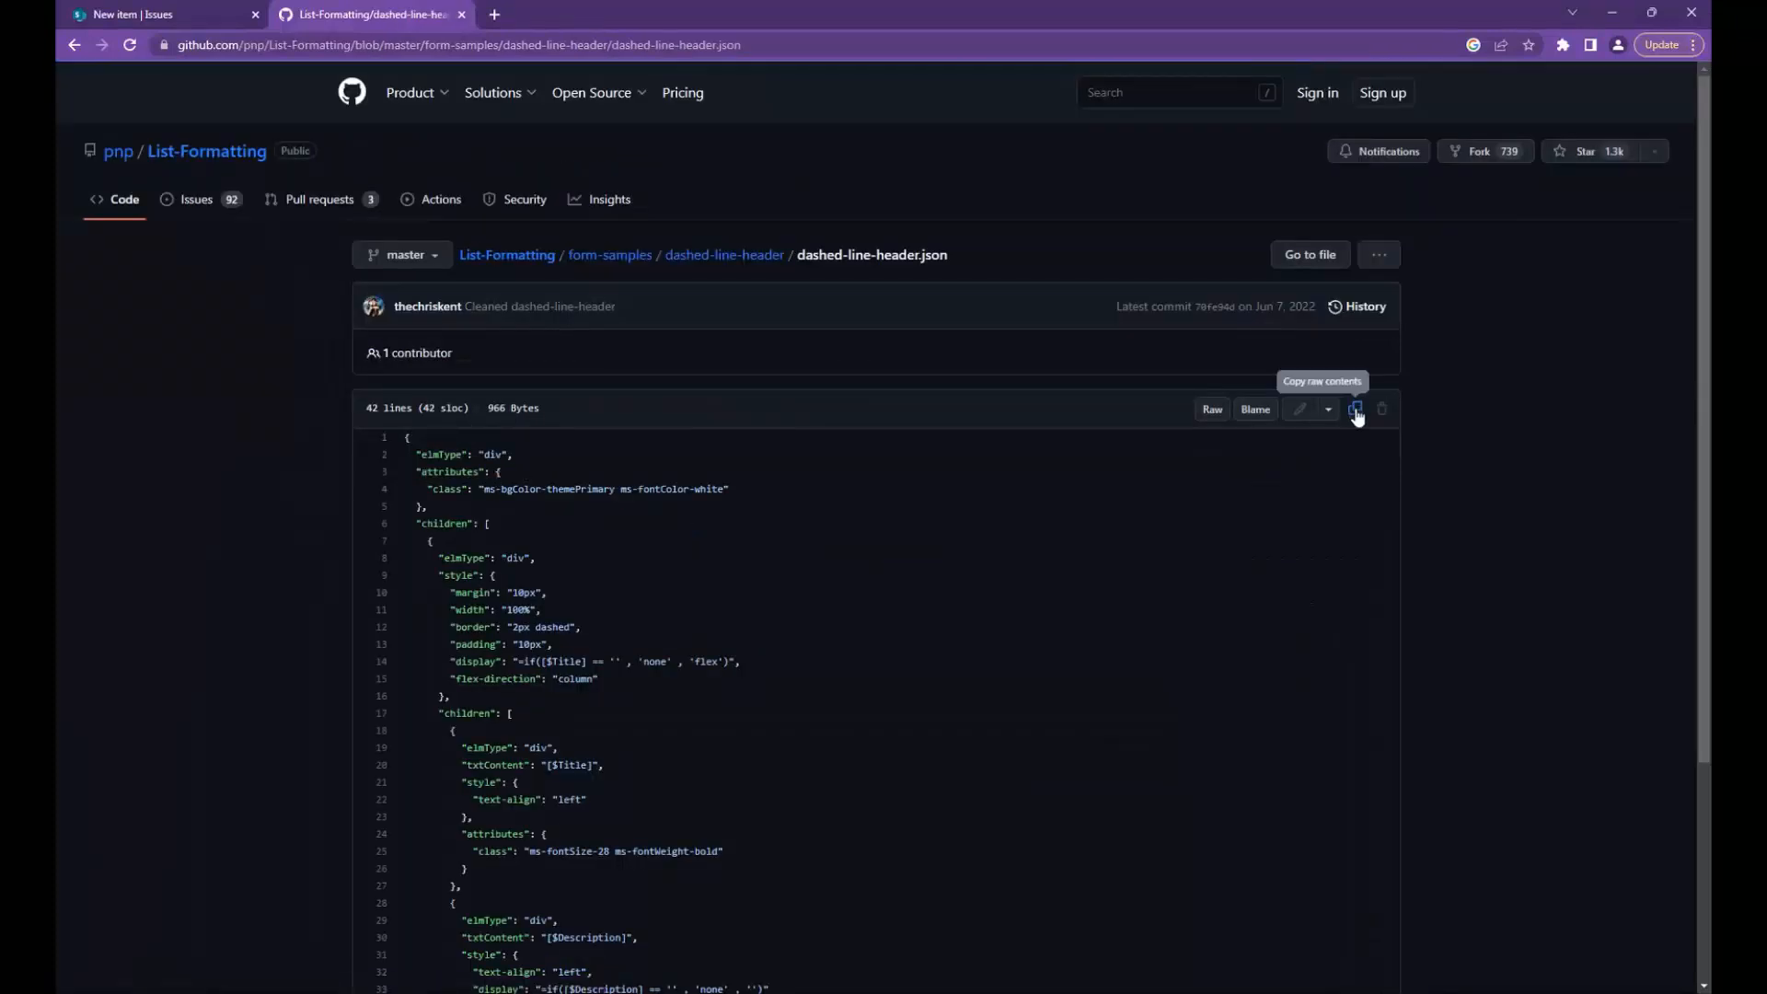
{"action": "left_click", "coordinate": [1356, 409]}
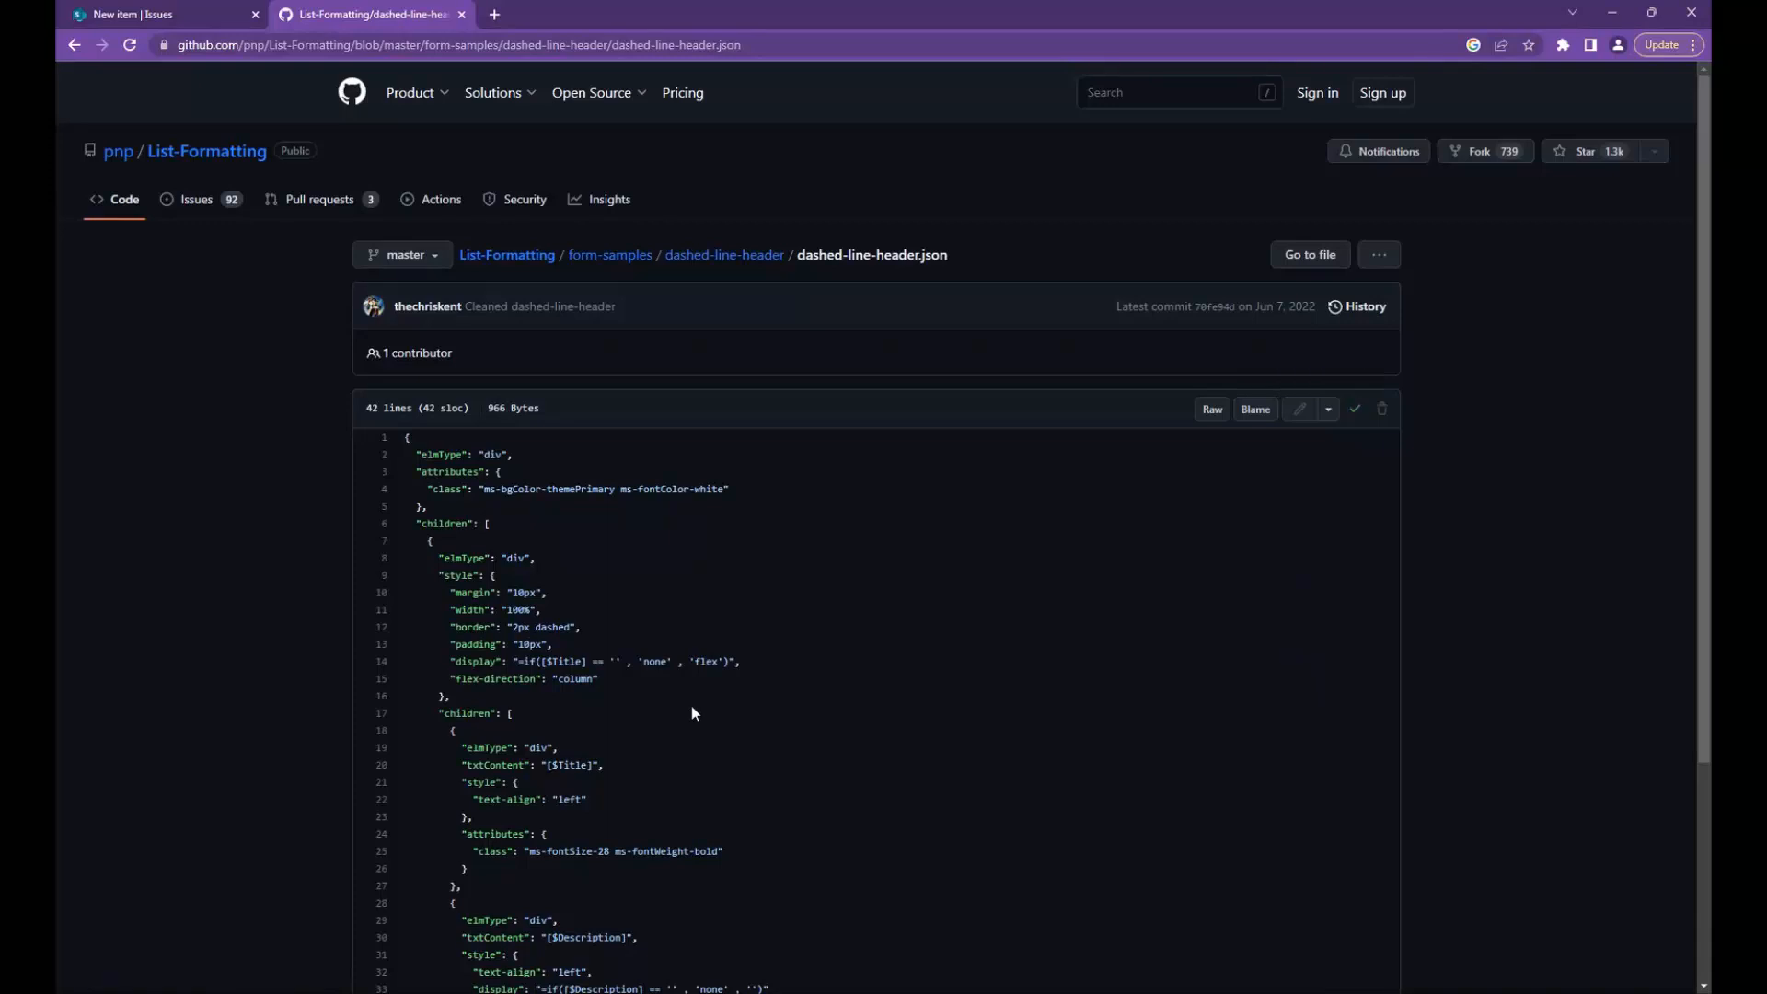
{"action": "left_click_drag", "start_coordinate": [562, 937], "coordinate": [598, 937]}
{"action": "left_click_drag", "start_coordinate": [560, 764], "coordinate": [601, 767]}
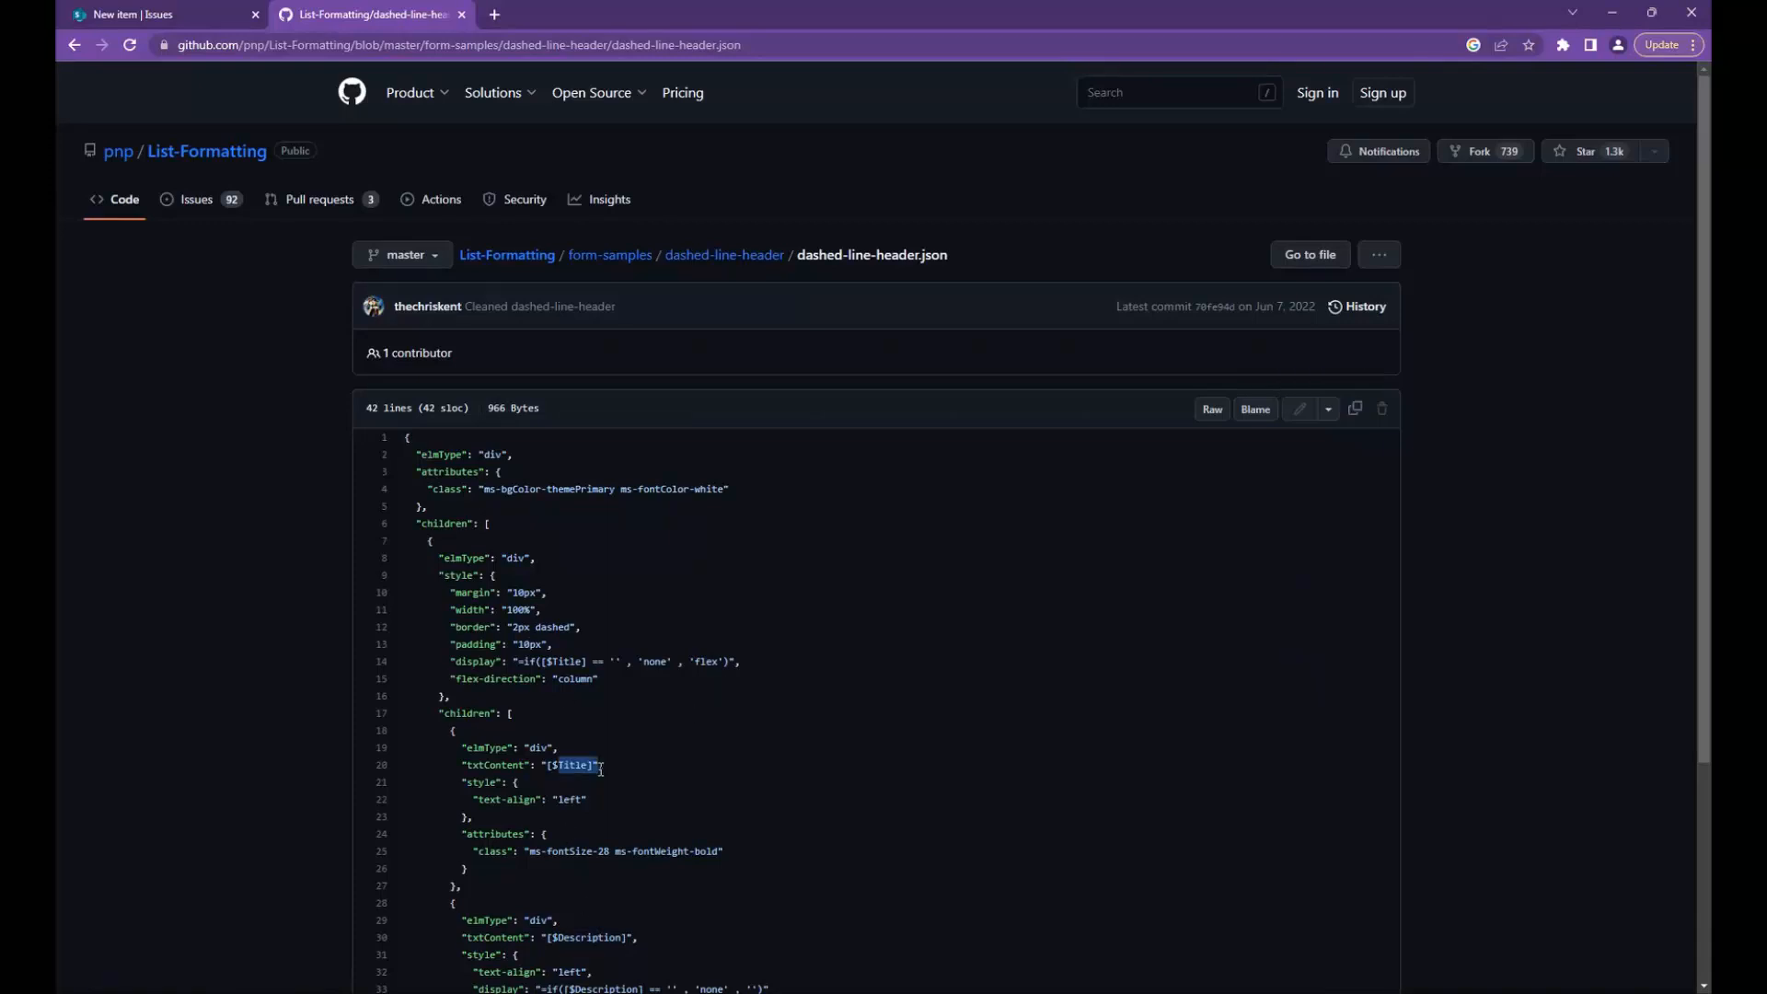
Step: Back in the SharePoint new item form, paste the copied JSON as the header's formatting code and preview it
{"action": "left_click", "coordinate": [138, 14]}
{"action": "left_click", "coordinate": [1501, 387]}
{"action": "key", "text": "ctrl+v"}
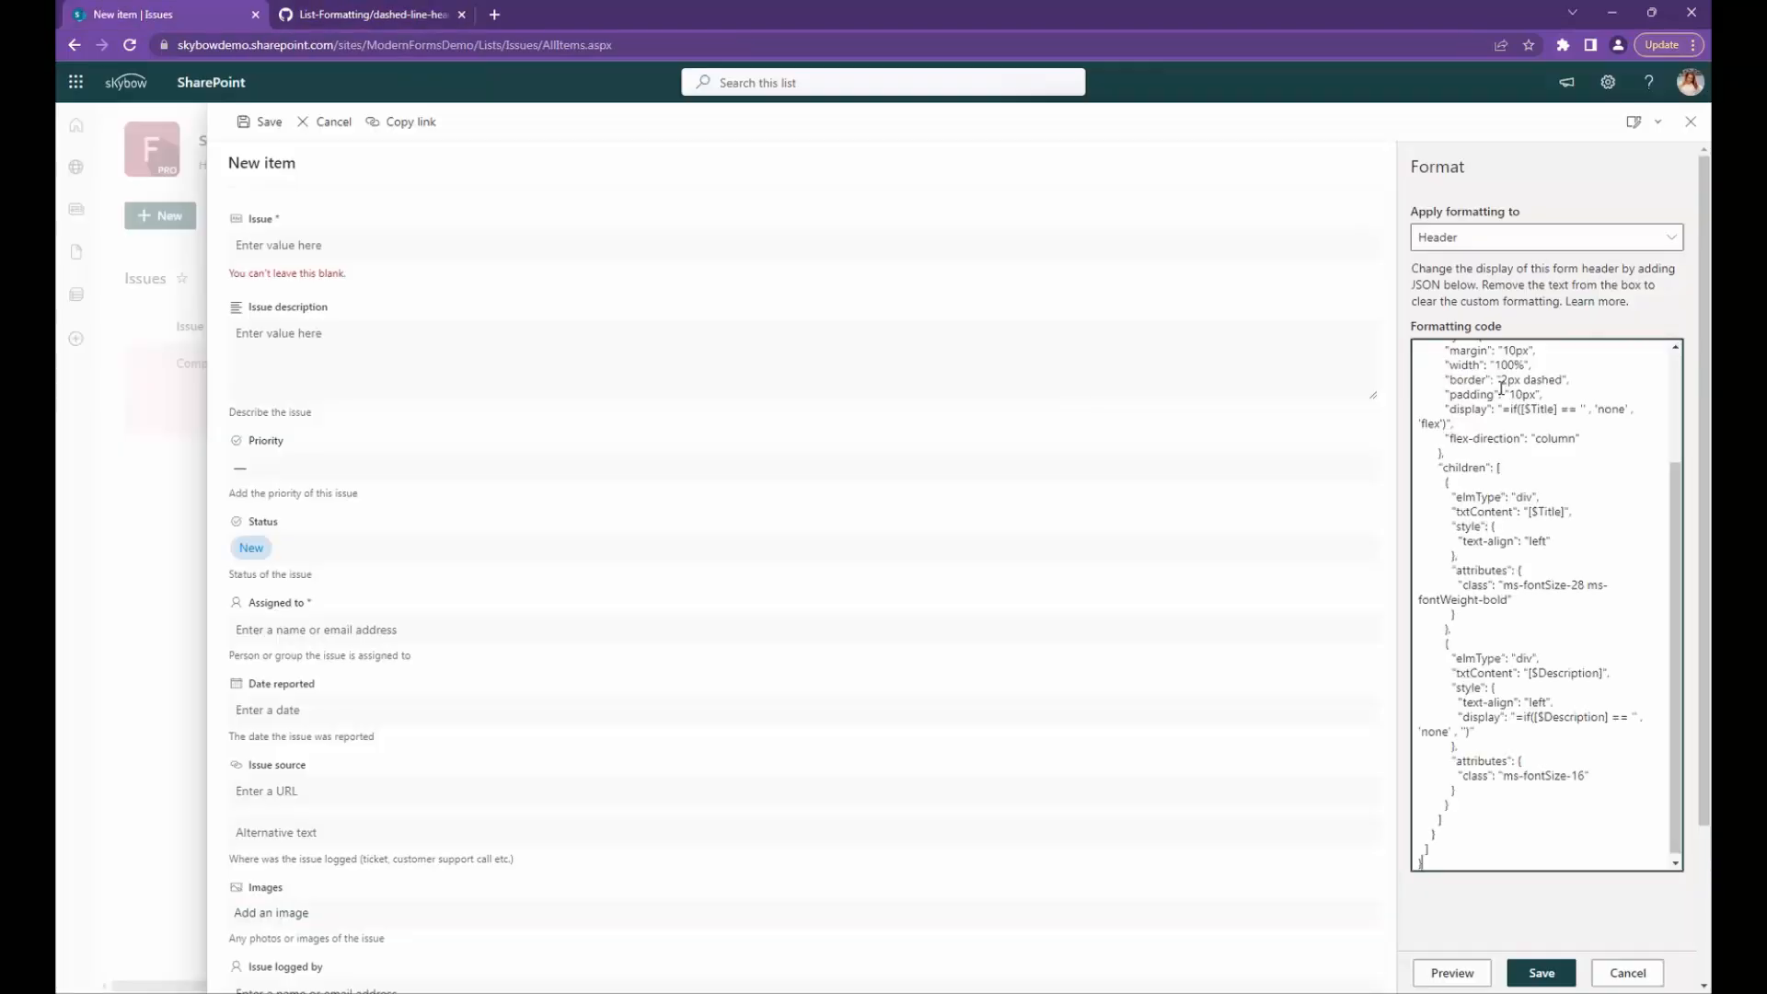
{"action": "scroll", "coordinate": [1516, 759], "scroll_direction": "up", "scroll_amount": 5}
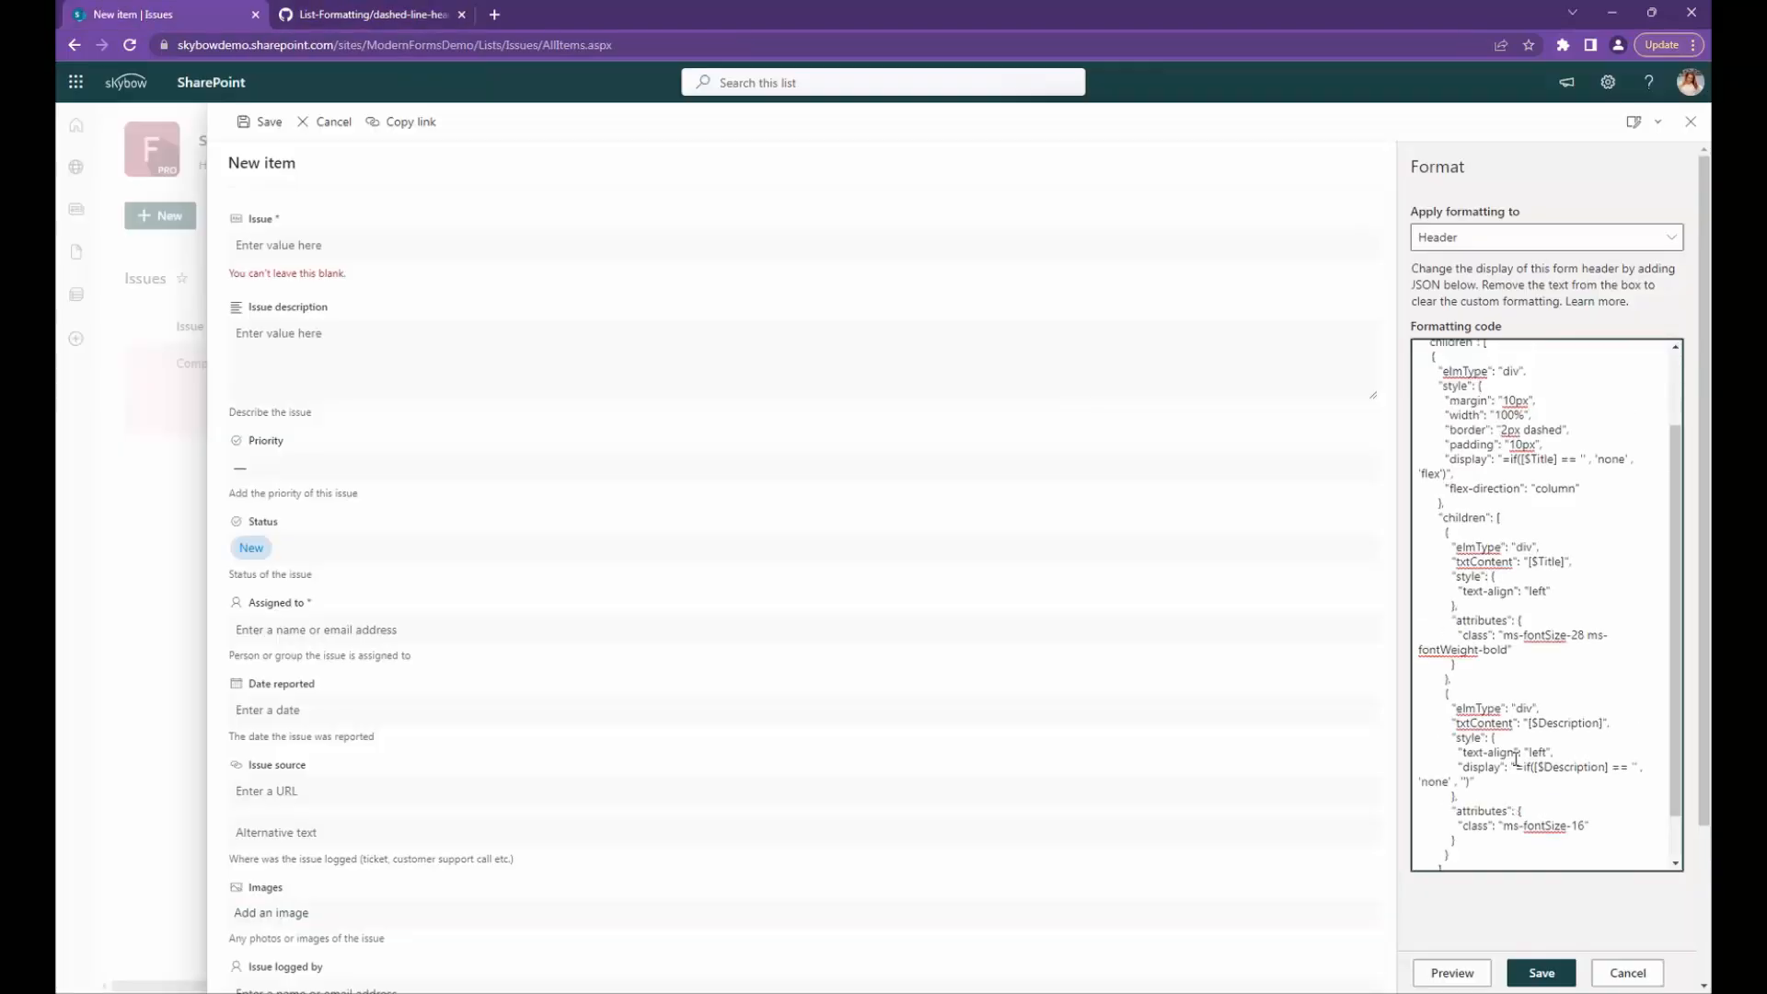
{"action": "left_click", "coordinate": [1447, 973]}
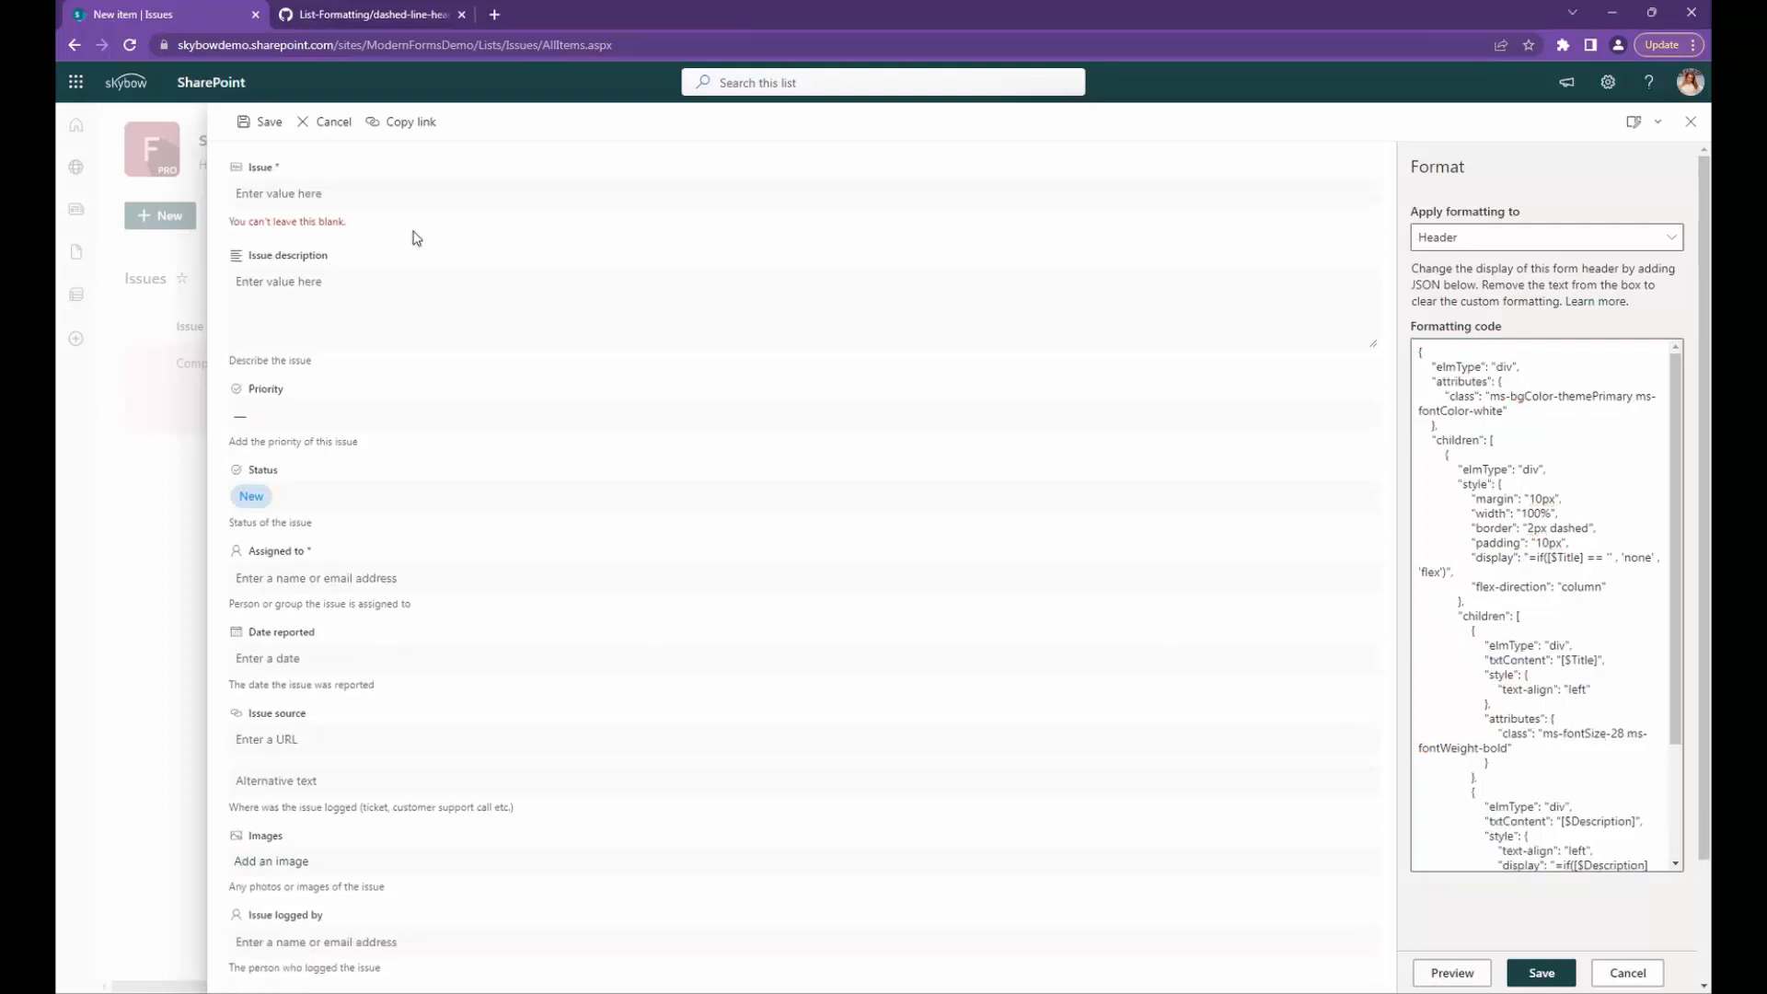
Step: Test the header by entering "qwwqewq" as the issue and "qwwqeq" as the issue description
{"action": "left_click", "coordinate": [331, 192]}
{"action": "type", "text": "qwwqewq"}
{"action": "left_click", "coordinate": [338, 321]}
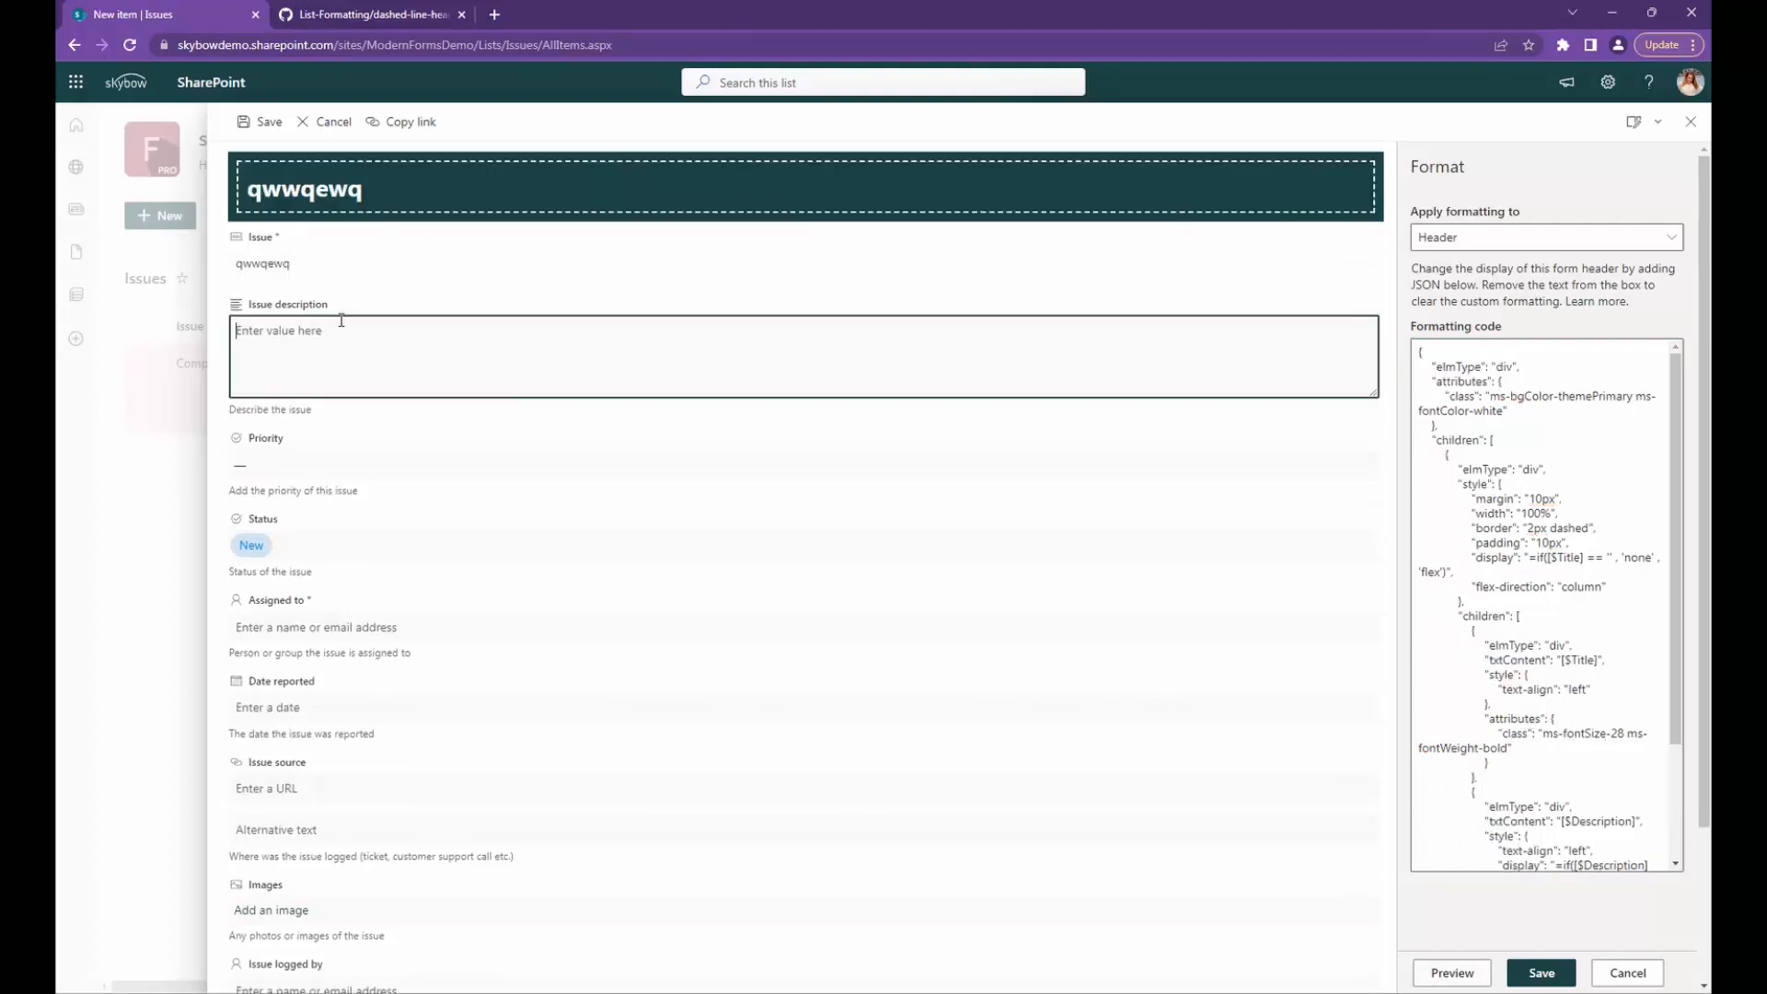
{"action": "type", "text": "qwwqeq"}
{"action": "left_click", "coordinate": [365, 300]}
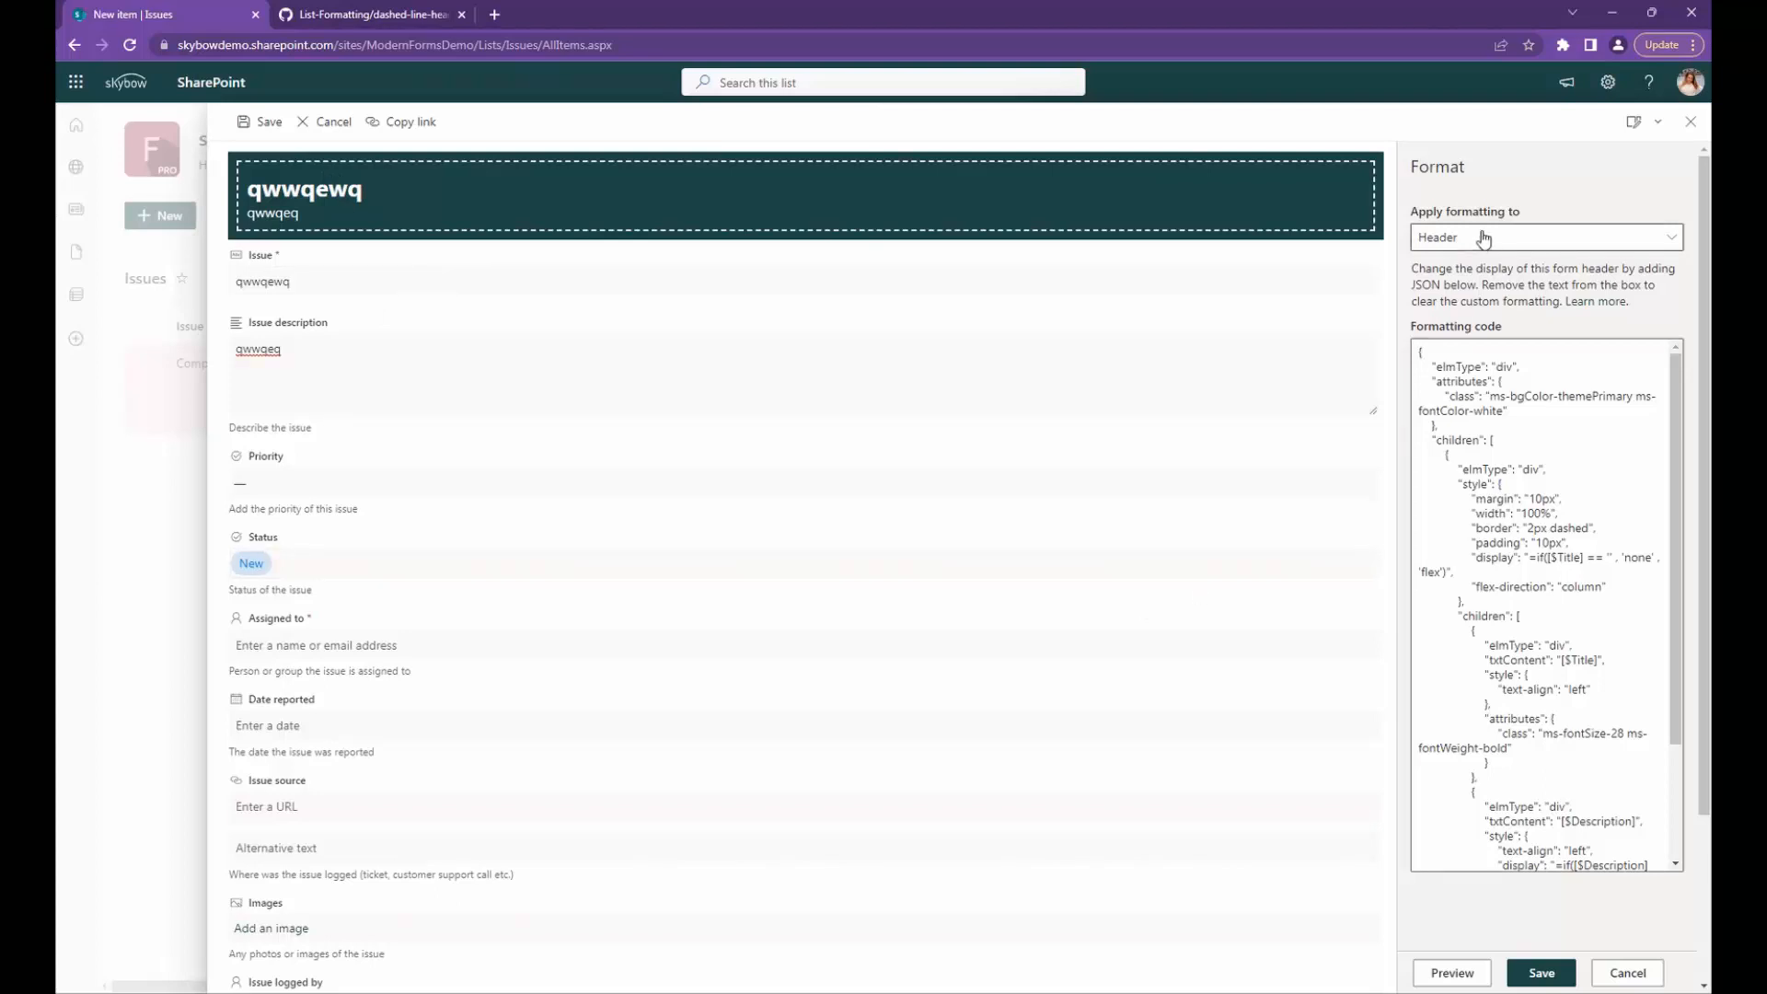
Step: Check which form sections can be formatted, inspect the header's JSON including its font size class, and save the formatting
{"action": "left_click", "coordinate": [1437, 246]}
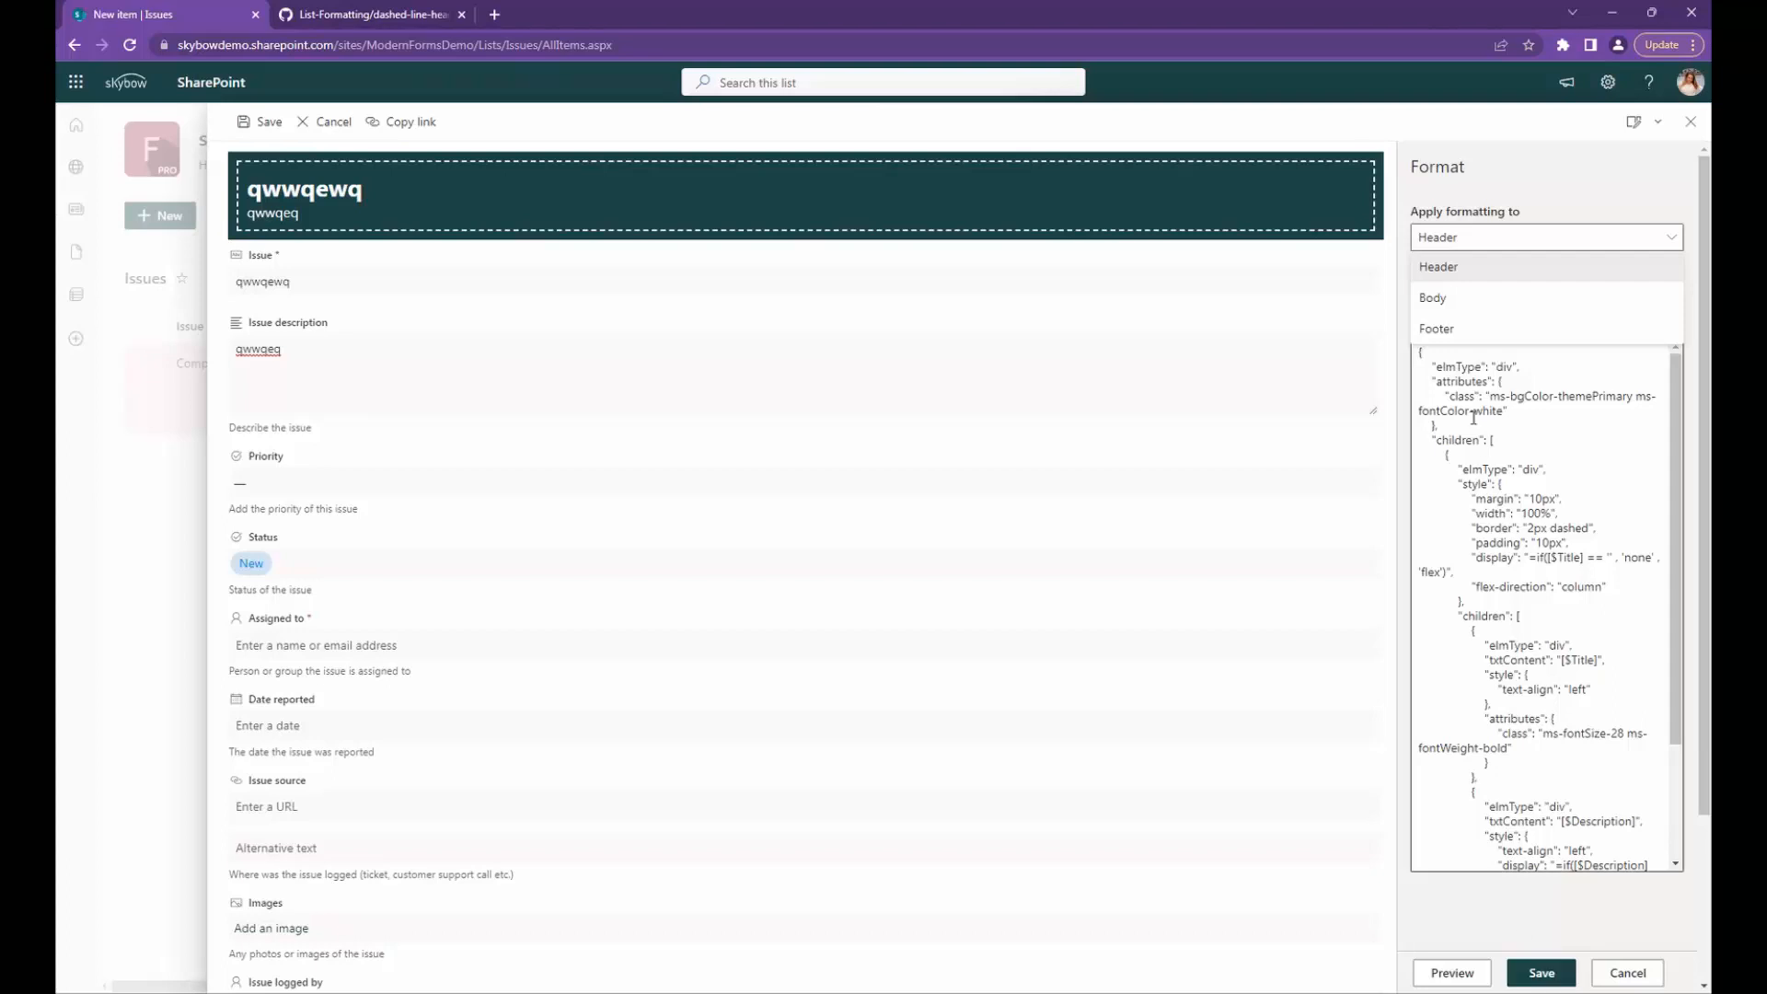
{"action": "left_click_drag", "start_coordinate": [1442, 410], "coordinate": [1553, 833]}
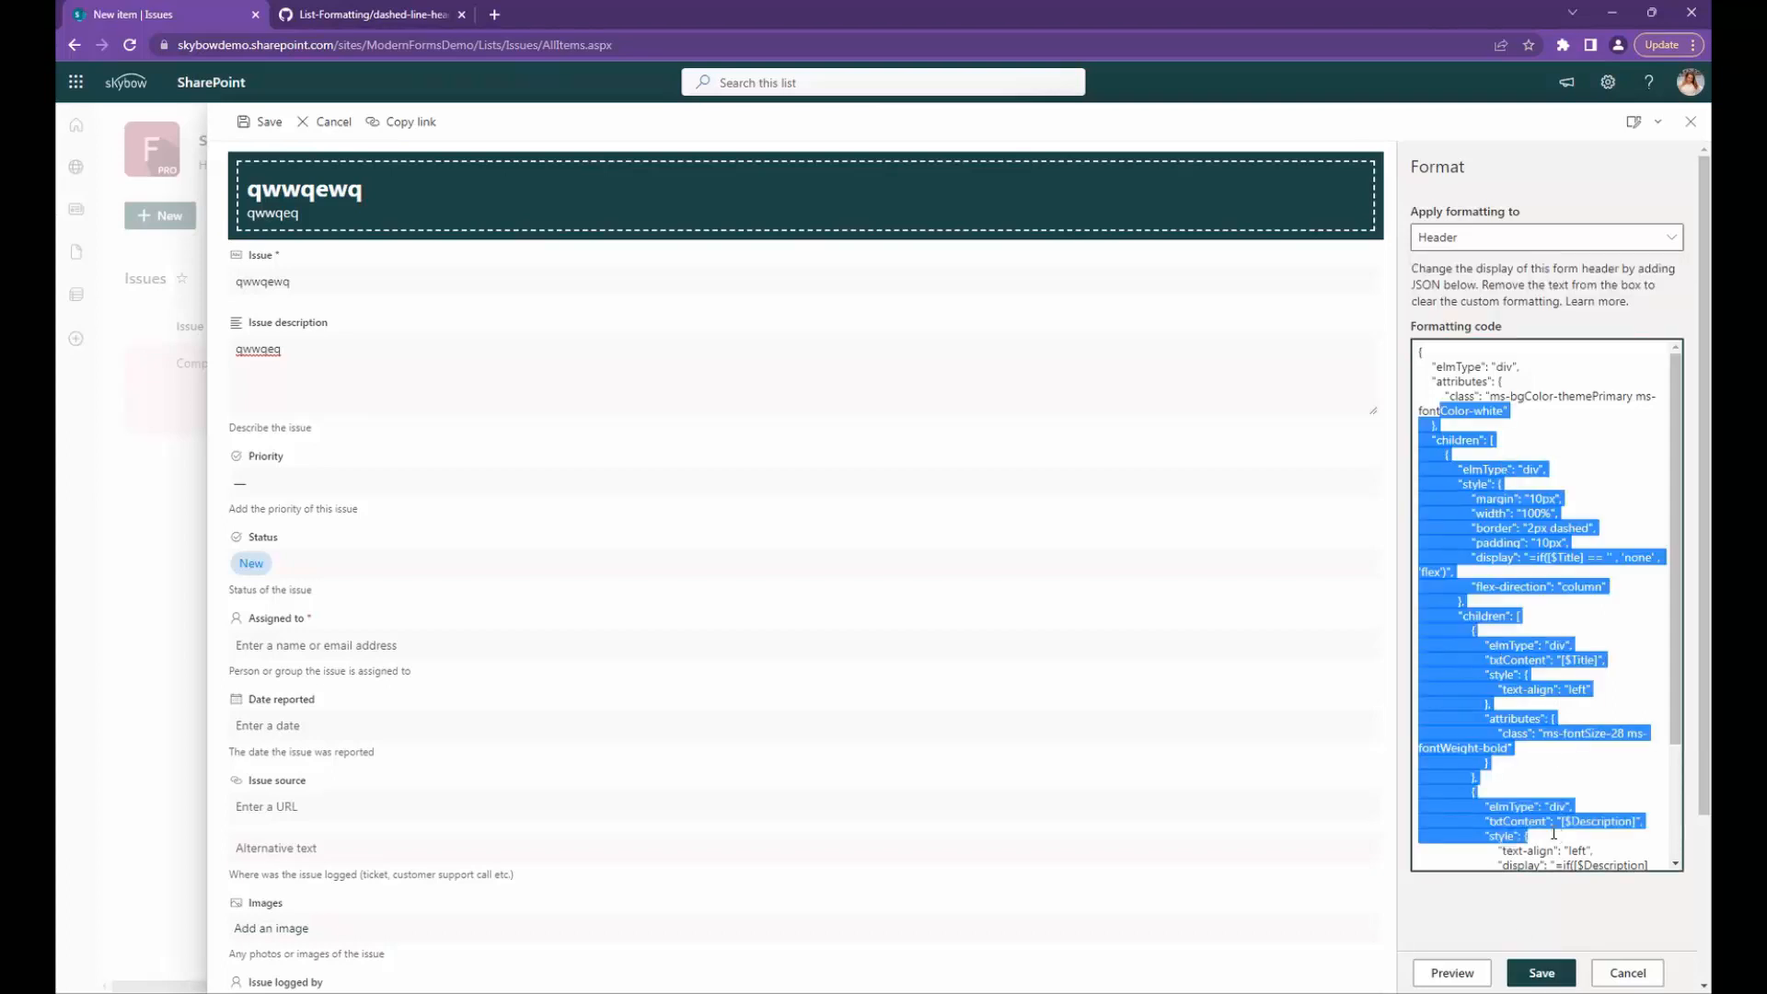
{"action": "left_click", "coordinate": [1601, 741]}
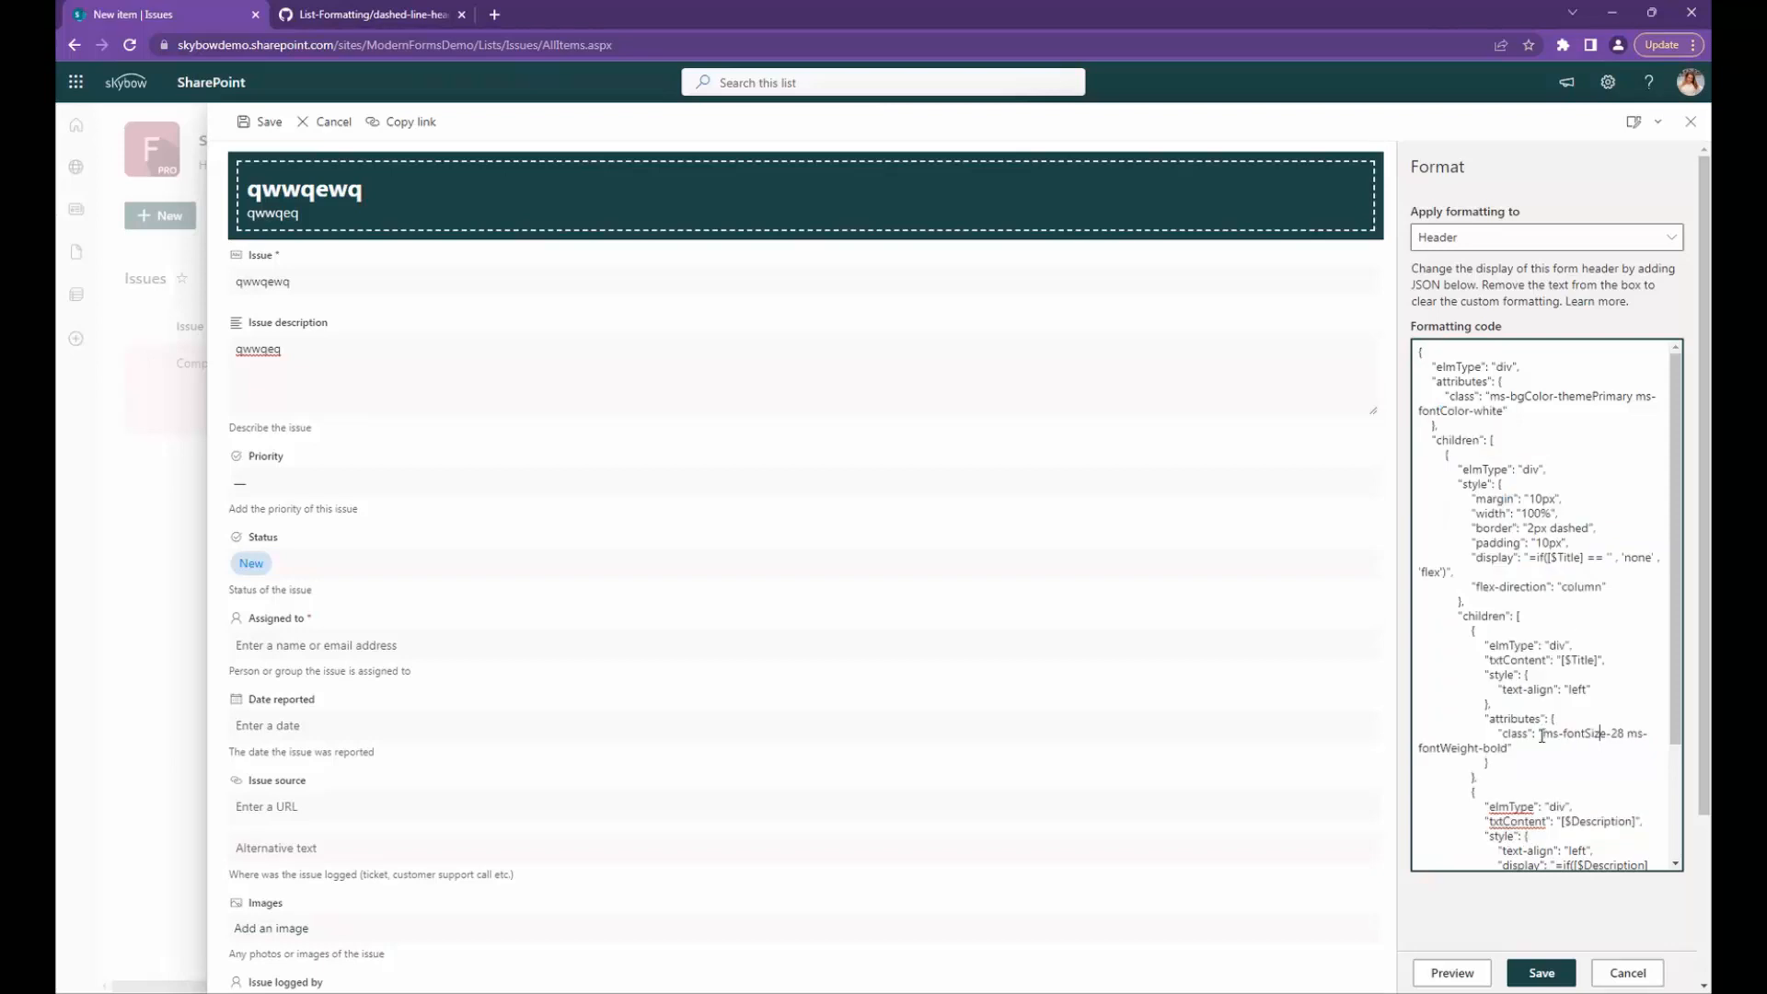
{"action": "left_click_drag", "start_coordinate": [1540, 733], "coordinate": [1605, 734]}
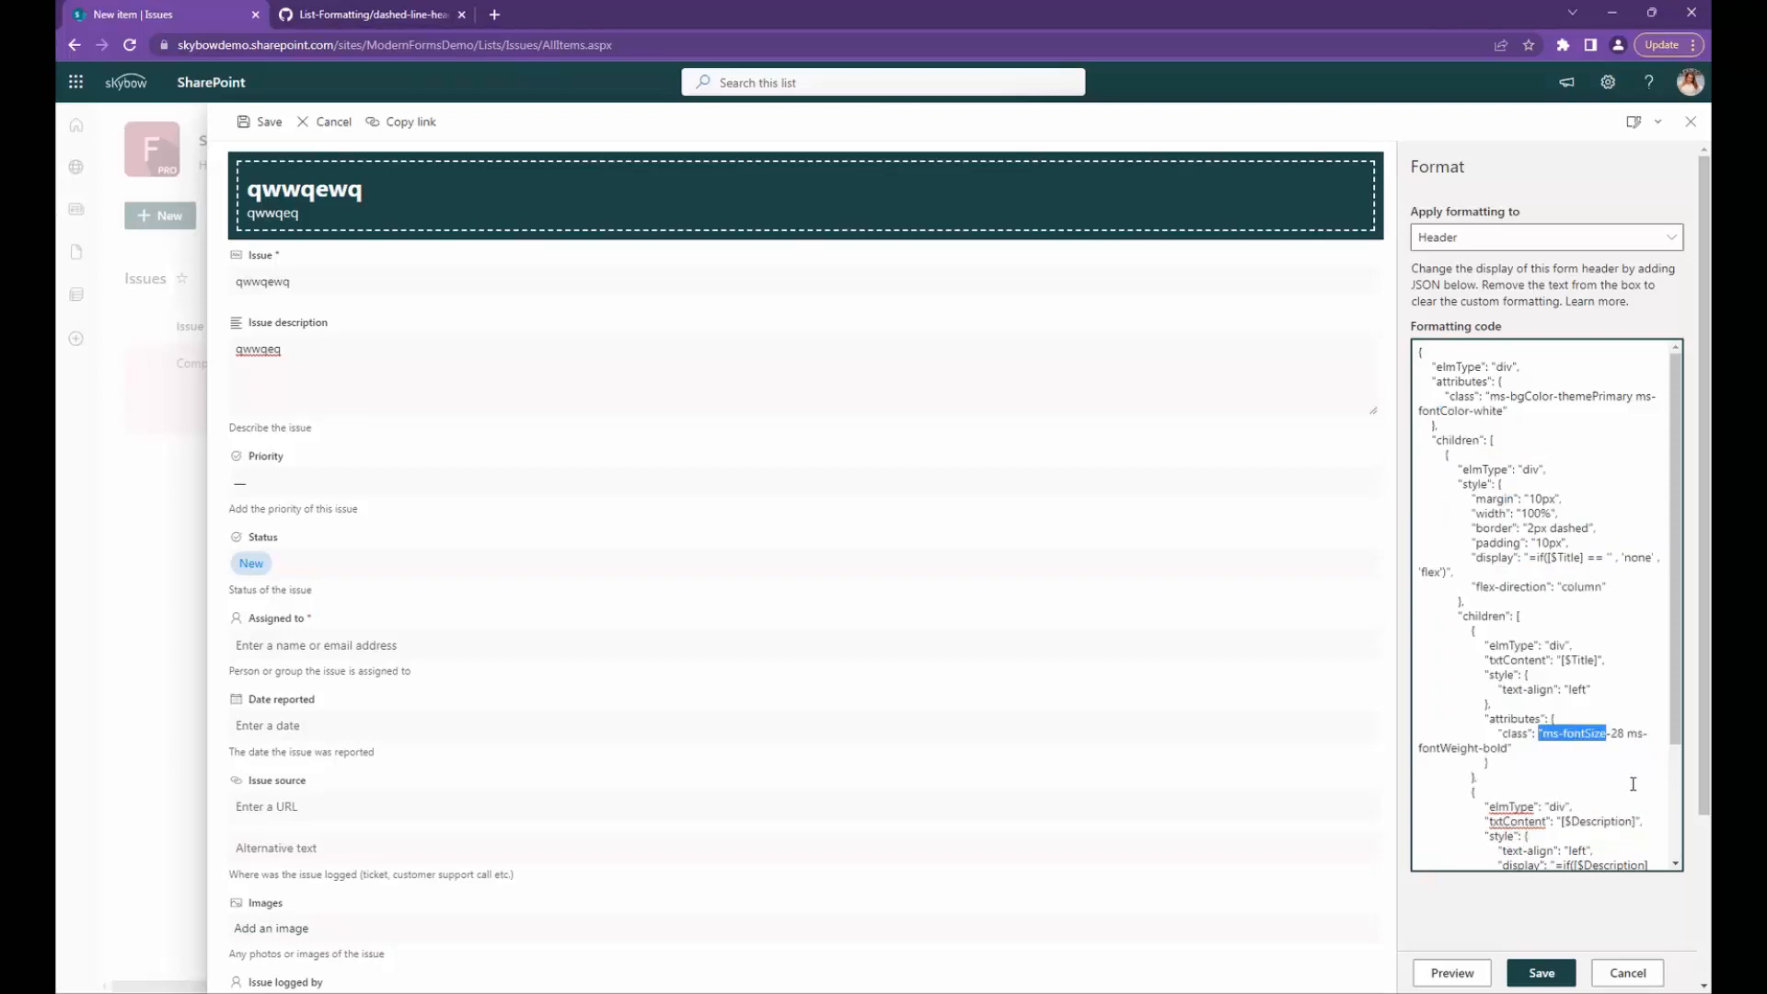
{"action": "left_click", "coordinate": [1539, 972]}
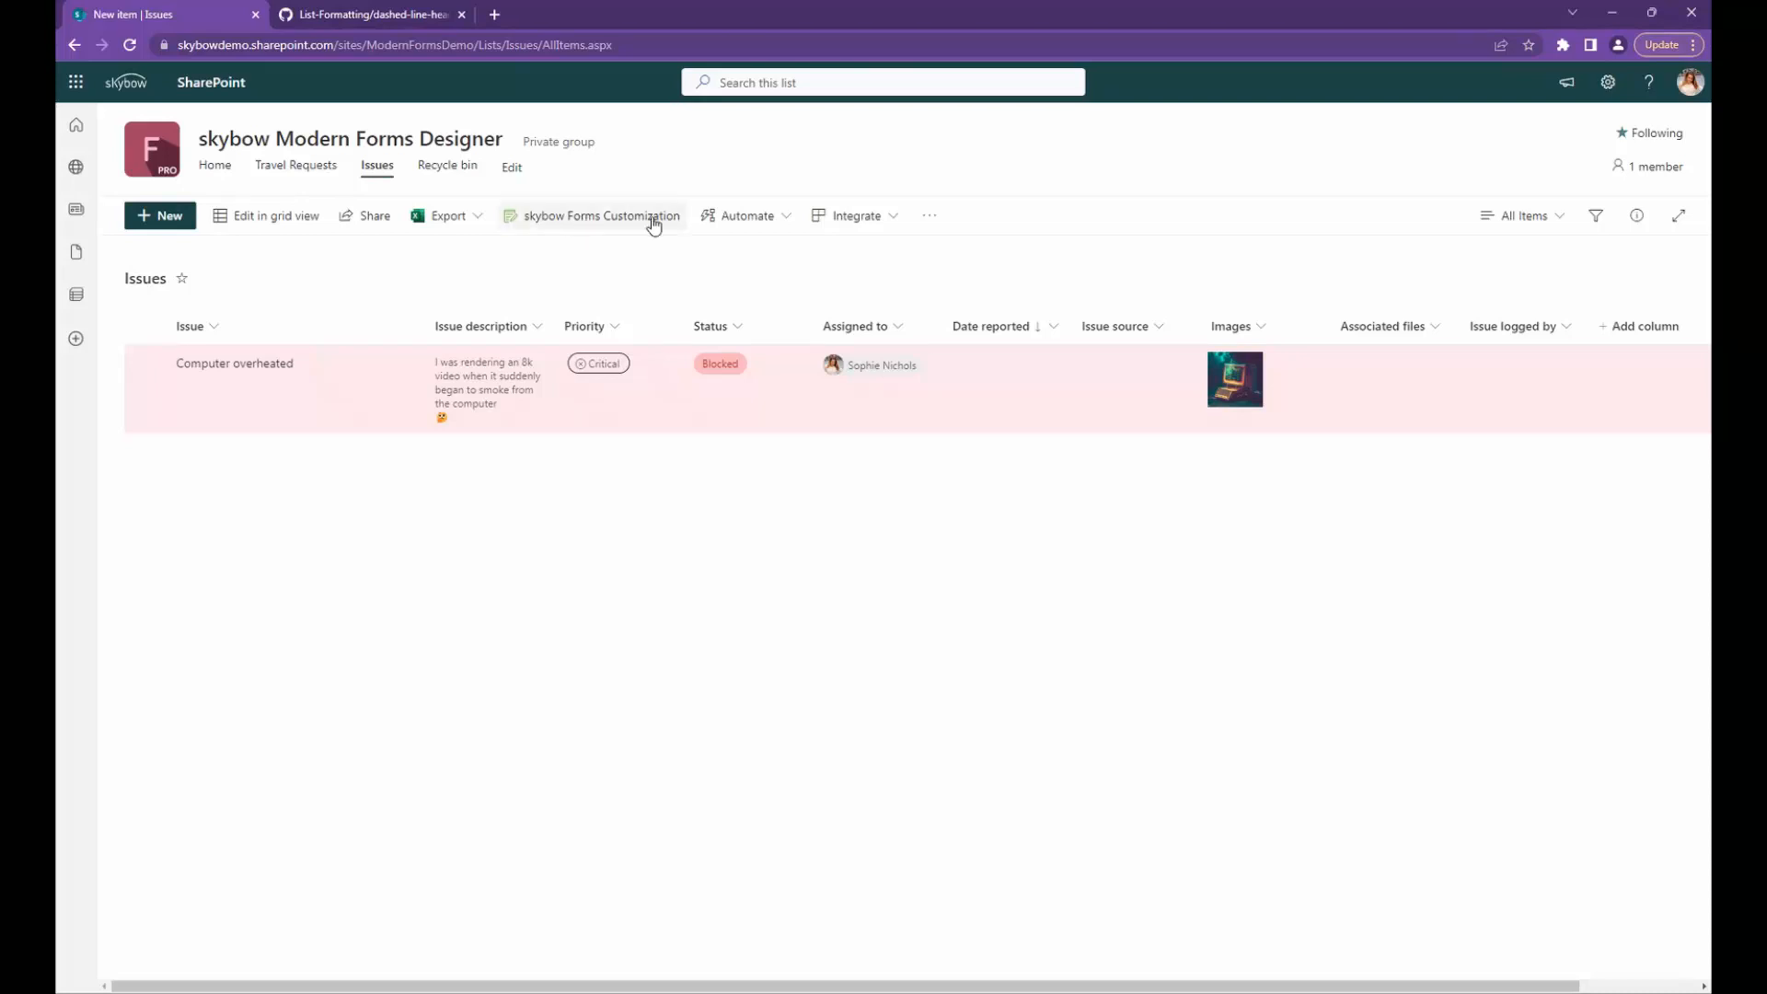
Step: Open the Issues list's EditForm.aspx for customization in skybow Modern Forms and look through its fields
{"action": "left_click", "coordinate": [604, 220]}
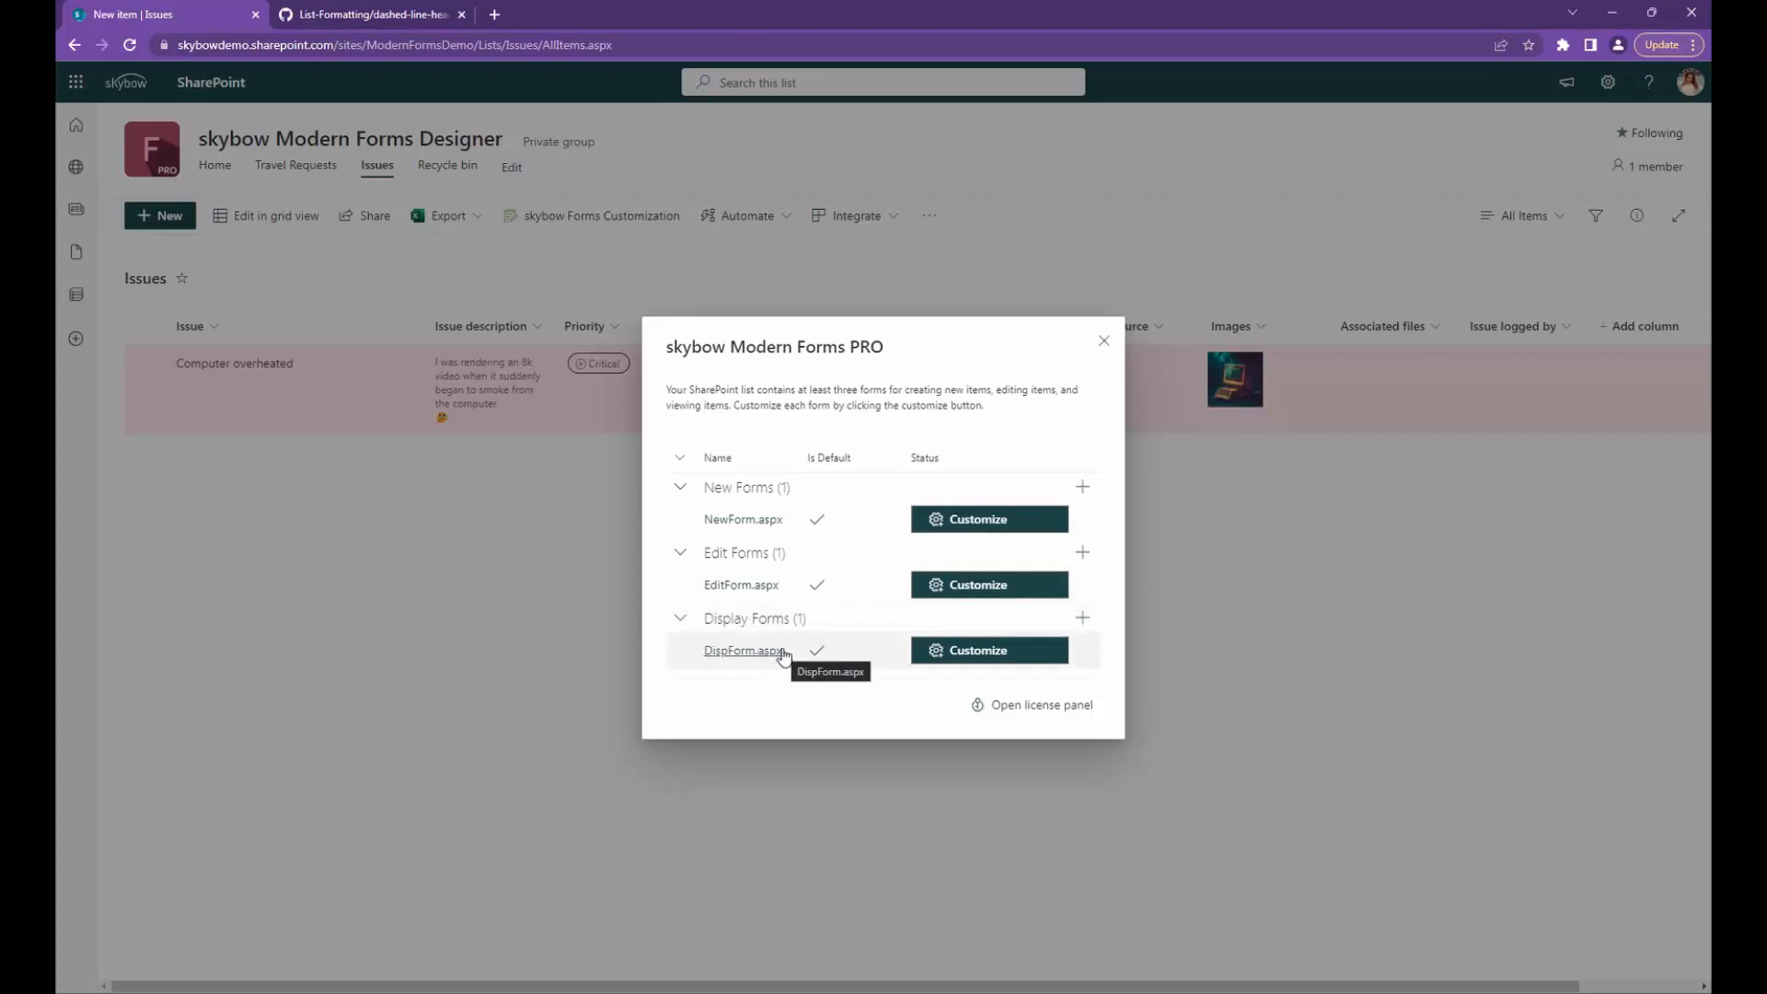
{"action": "left_click", "coordinate": [982, 594]}
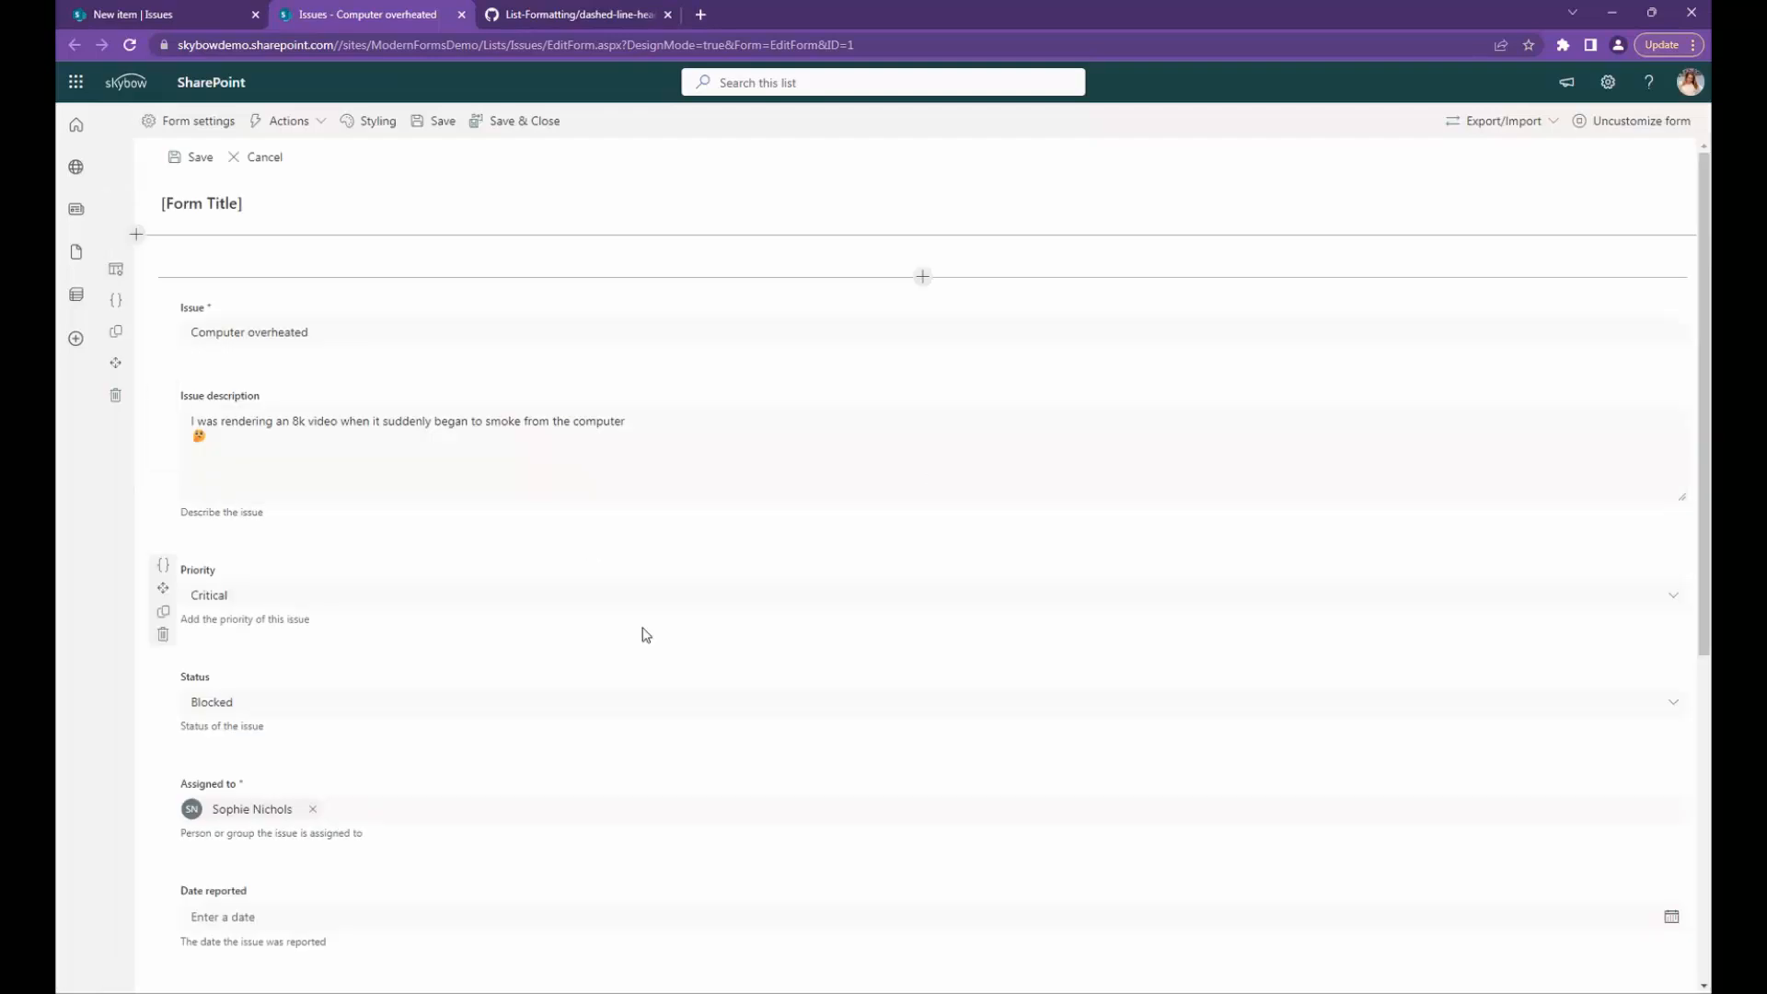
{"action": "scroll", "coordinate": [646, 635], "scroll_direction": "down", "scroll_amount": 6}
{"action": "scroll", "coordinate": [631, 825], "scroll_direction": "up", "scroll_amount": 6}
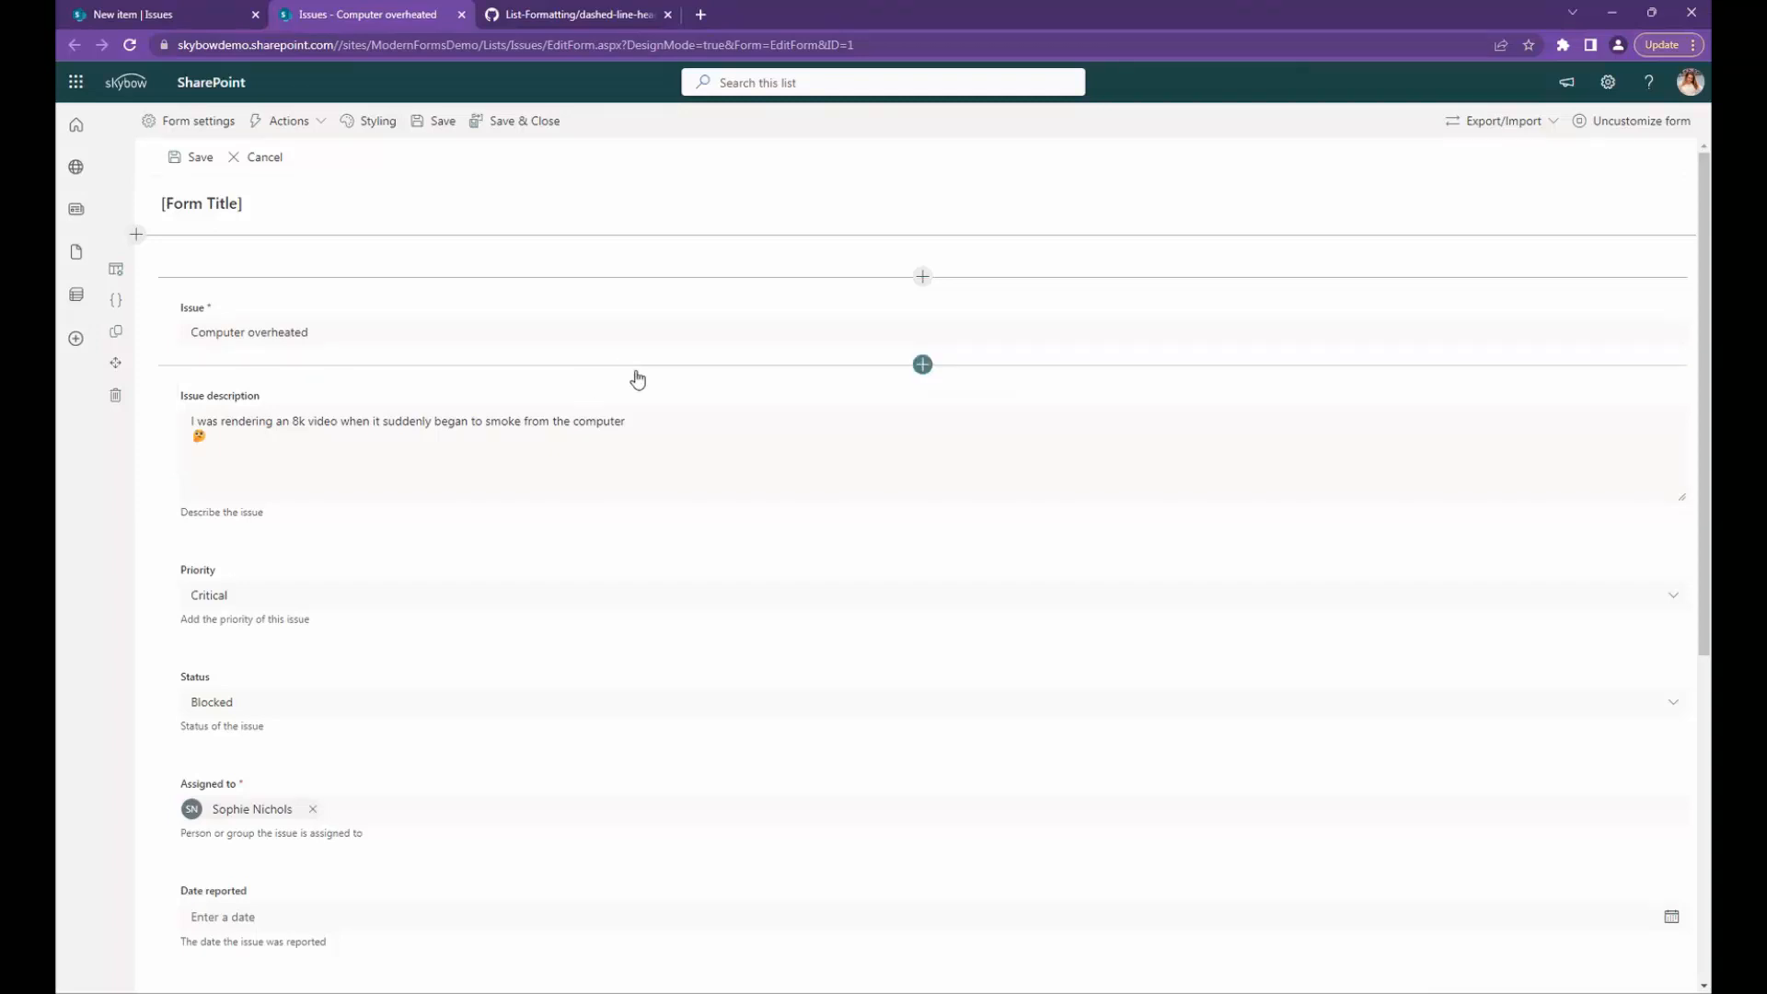
Step: Add a one-column row above the form fields and insert a Rich Text control in it
{"action": "left_click", "coordinate": [136, 236]}
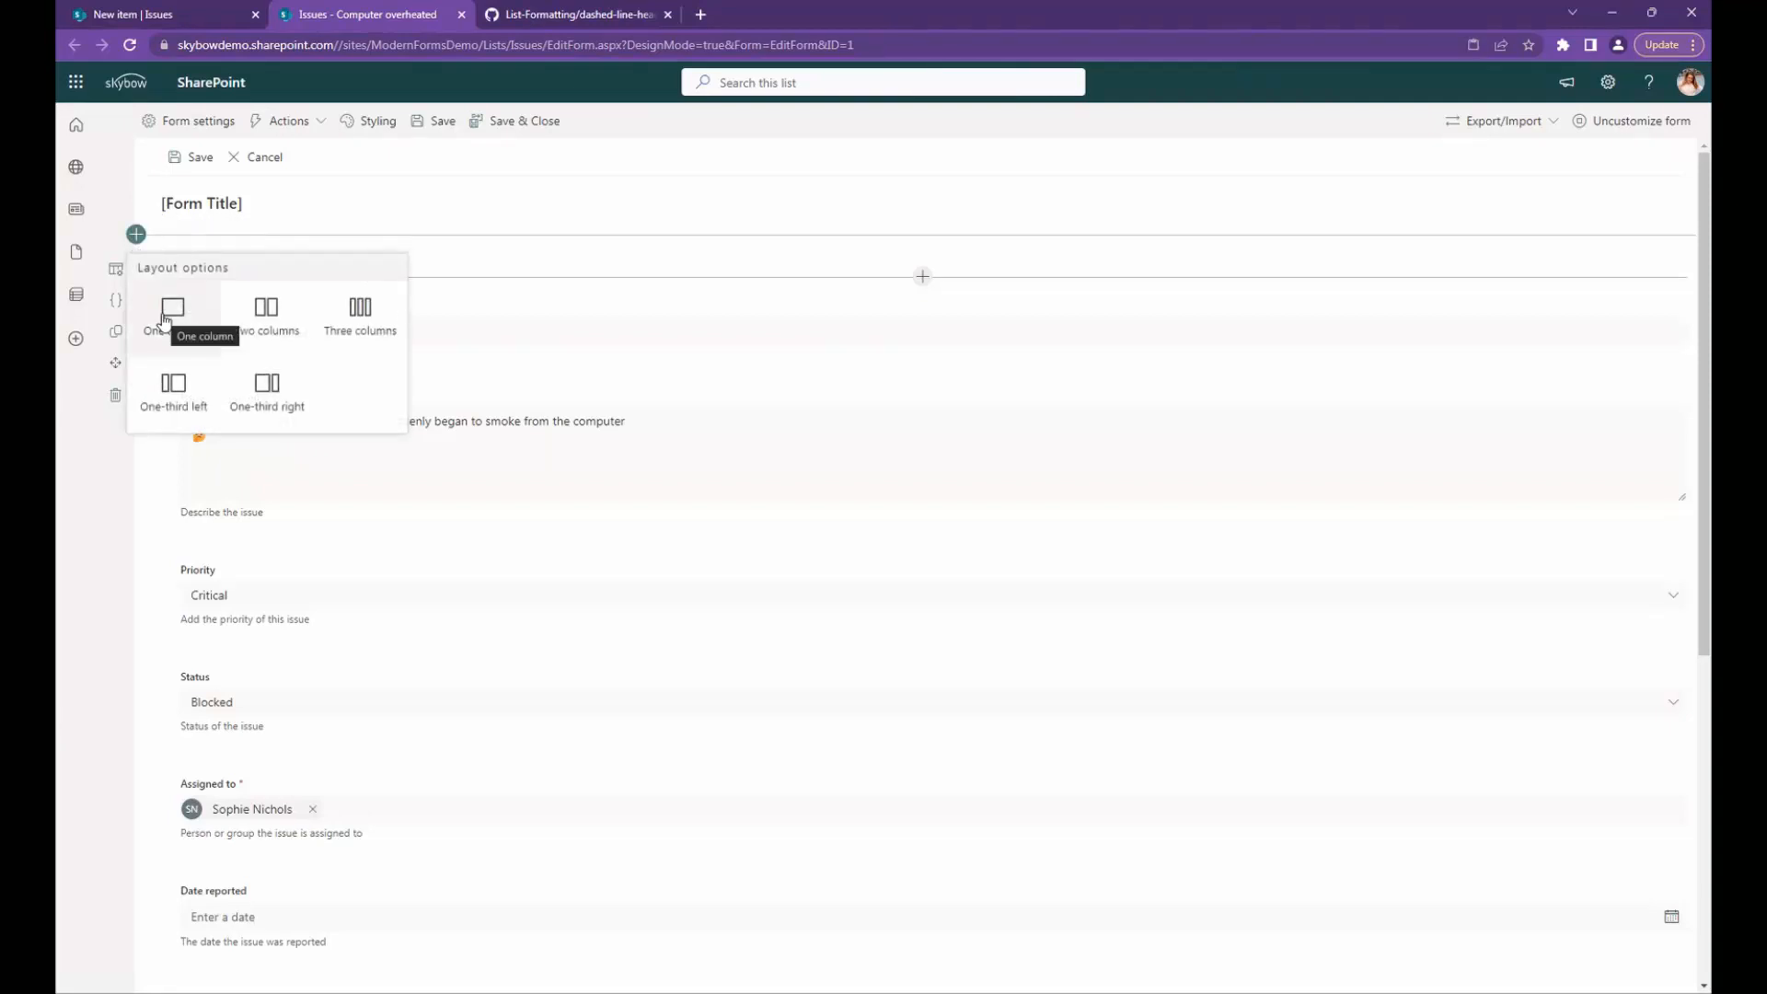
{"action": "left_click", "coordinate": [180, 318]}
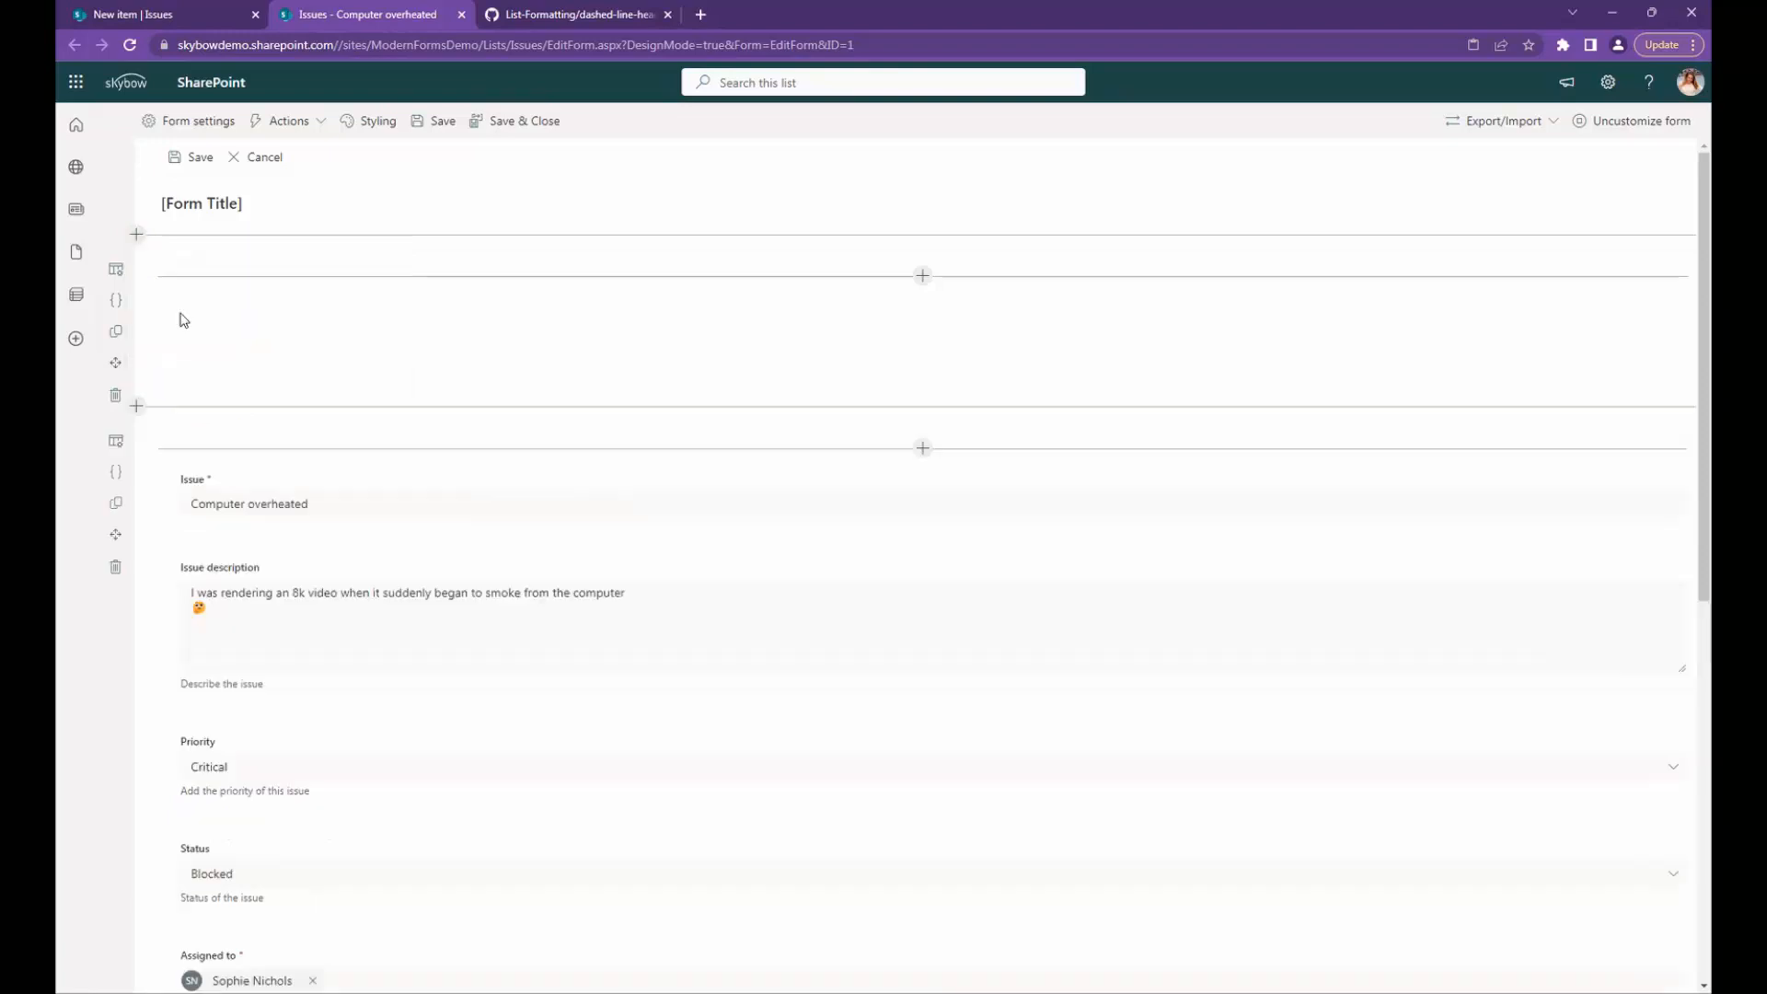
{"action": "left_click", "coordinate": [907, 277]}
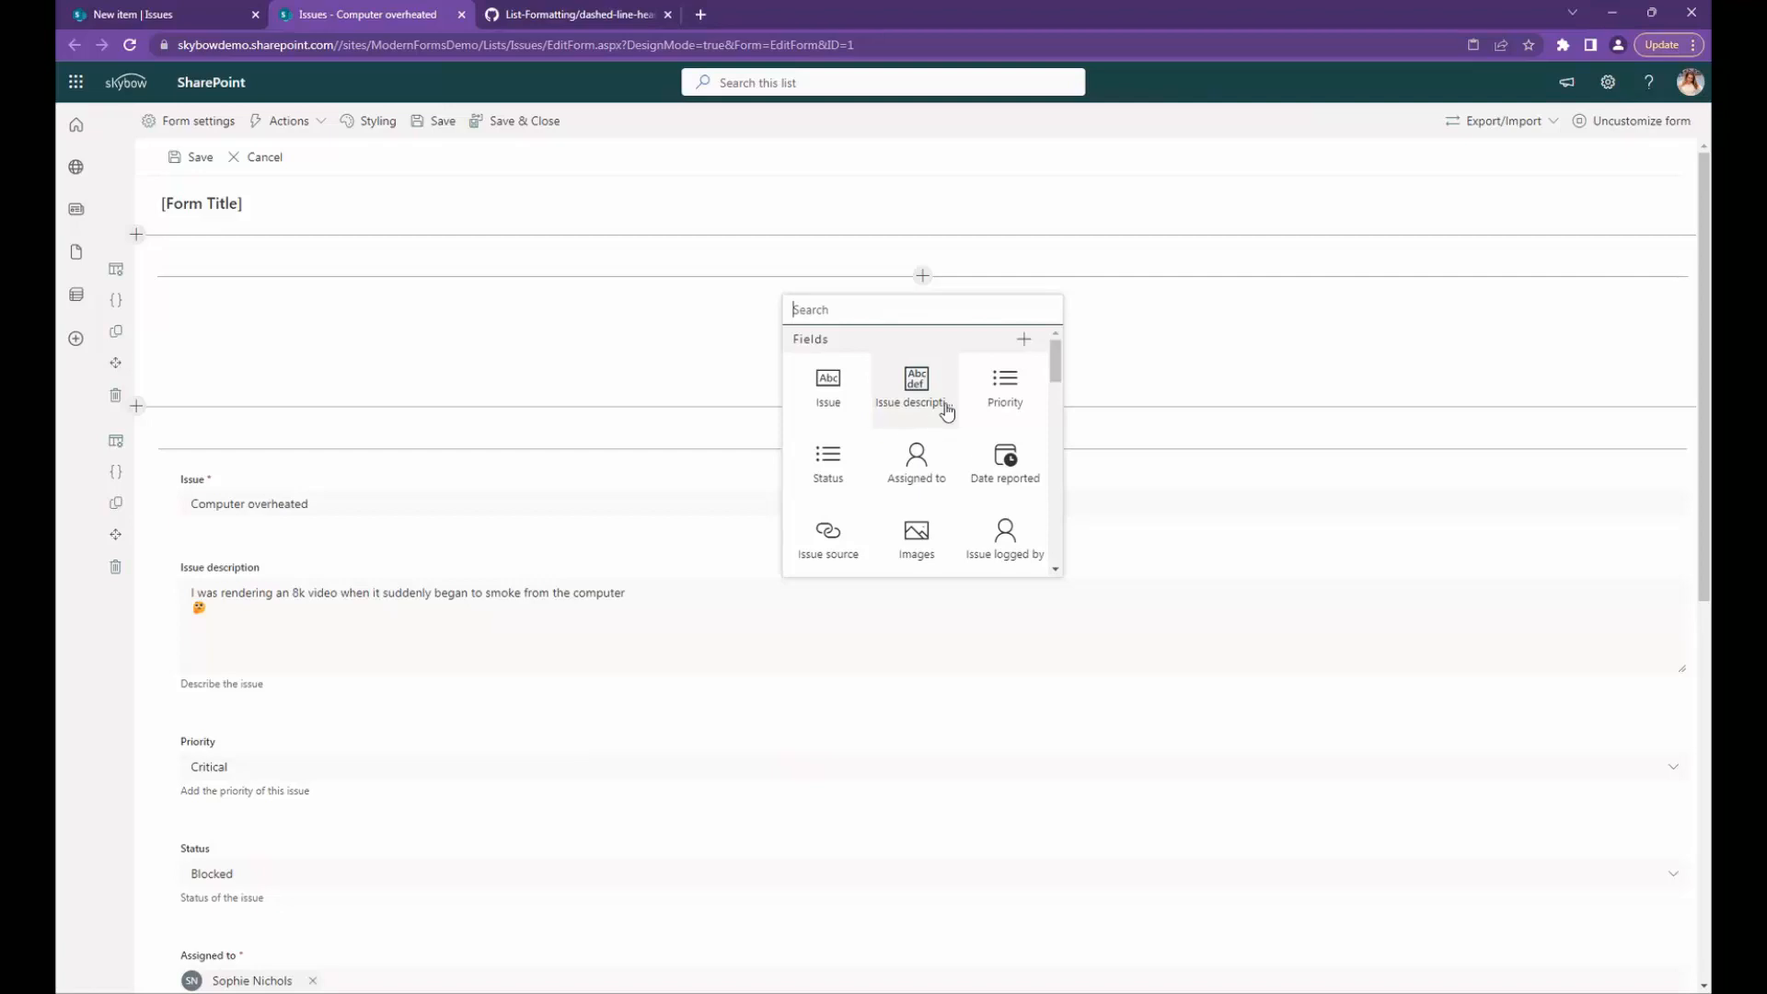
{"action": "scroll", "coordinate": [942, 490], "scroll_direction": "down", "scroll_amount": 5}
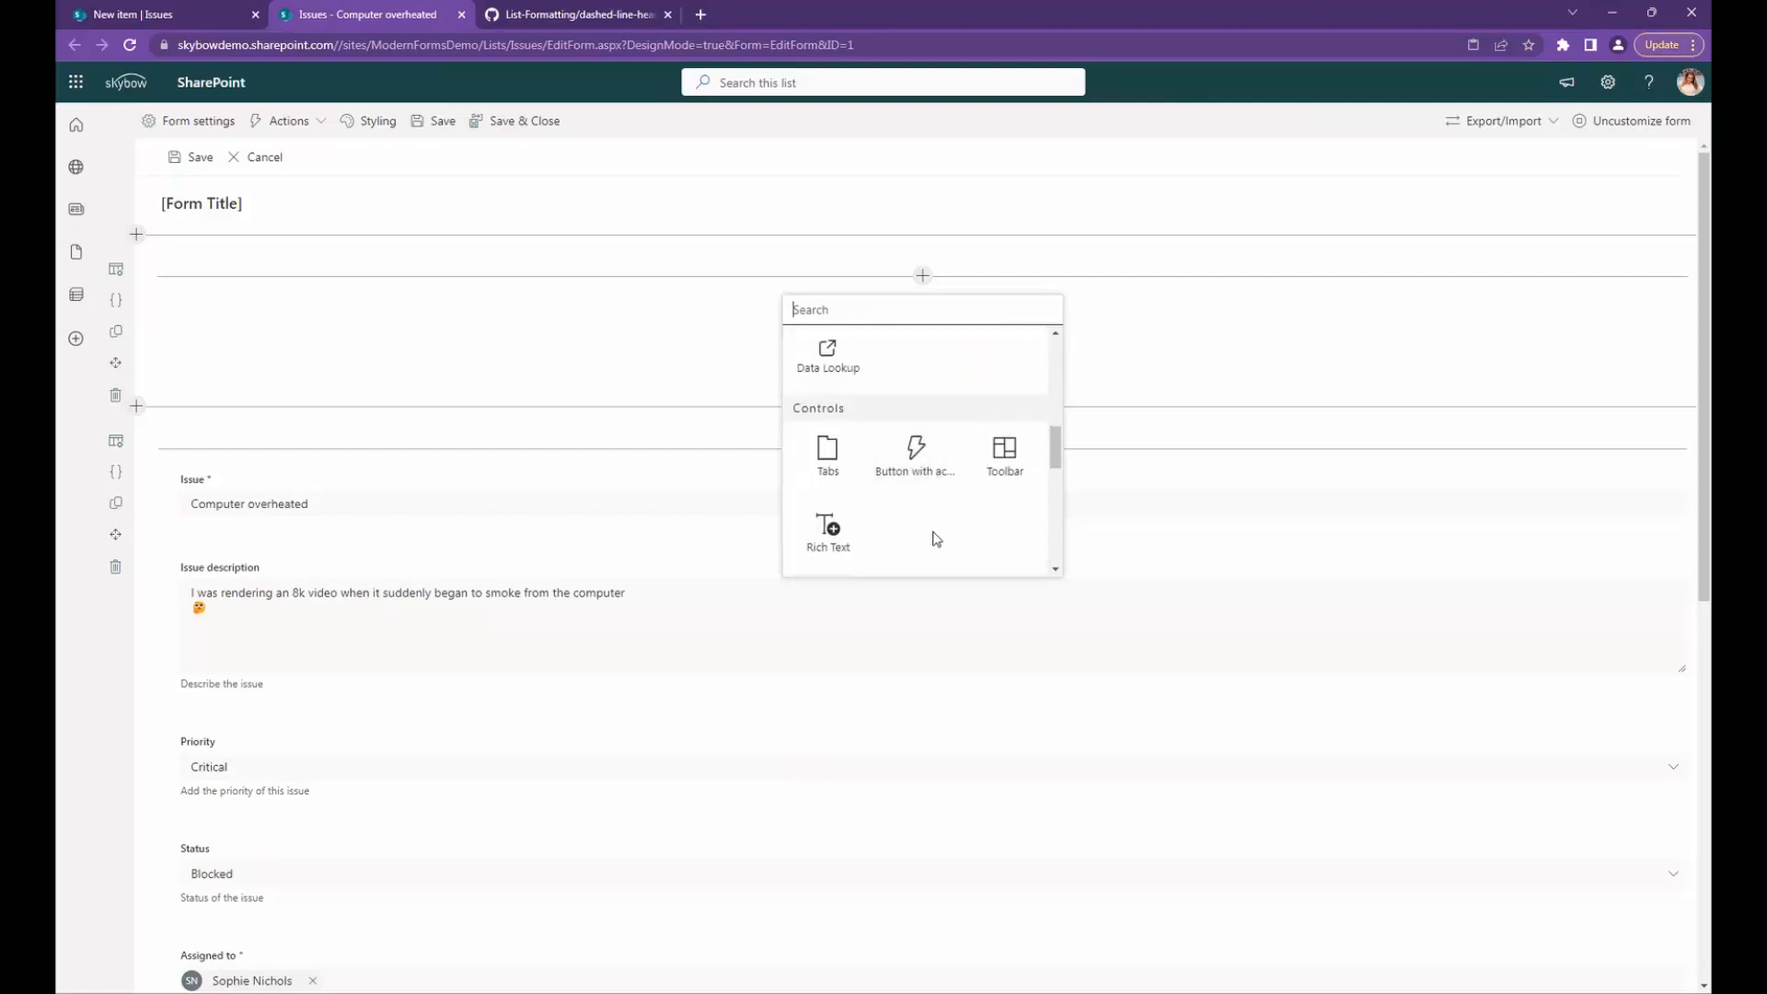
{"action": "left_click", "coordinate": [828, 539]}
Step: Fill the Rich Text control with the lines "Issue: [[Title]]" and "Description: [[Description]]"
{"action": "left_click", "coordinate": [237, 315]}
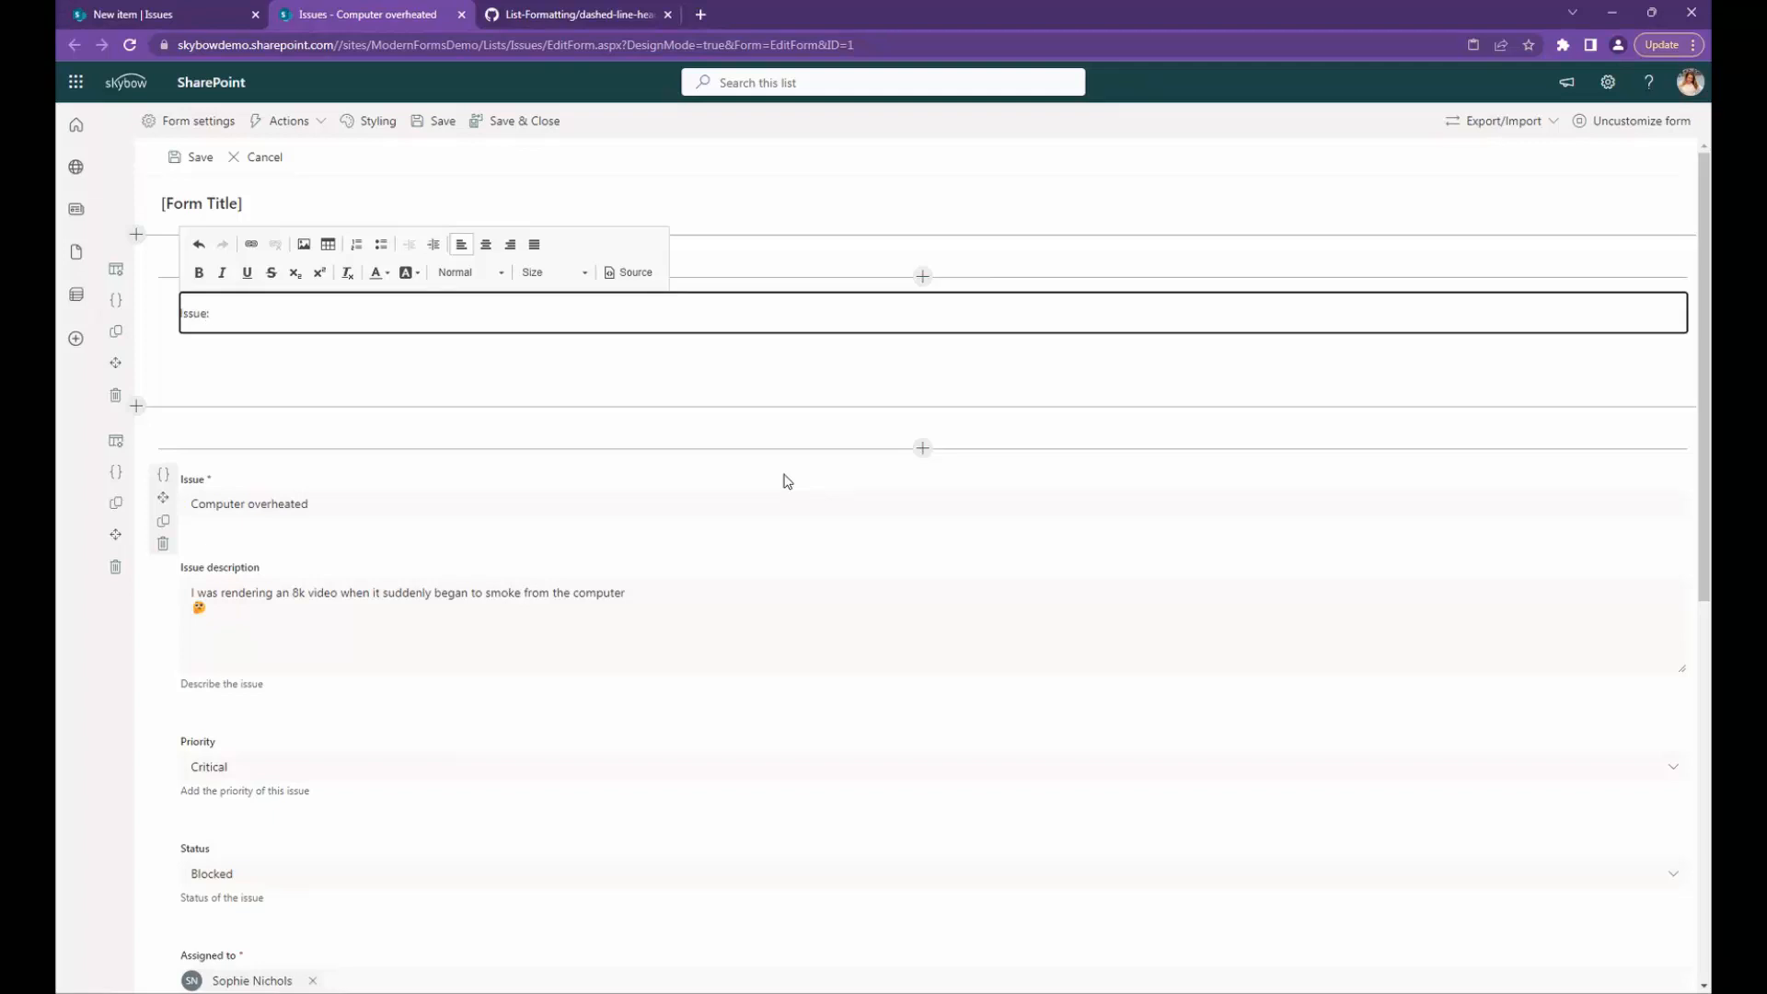
{"action": "type", "text": "[[Title"}
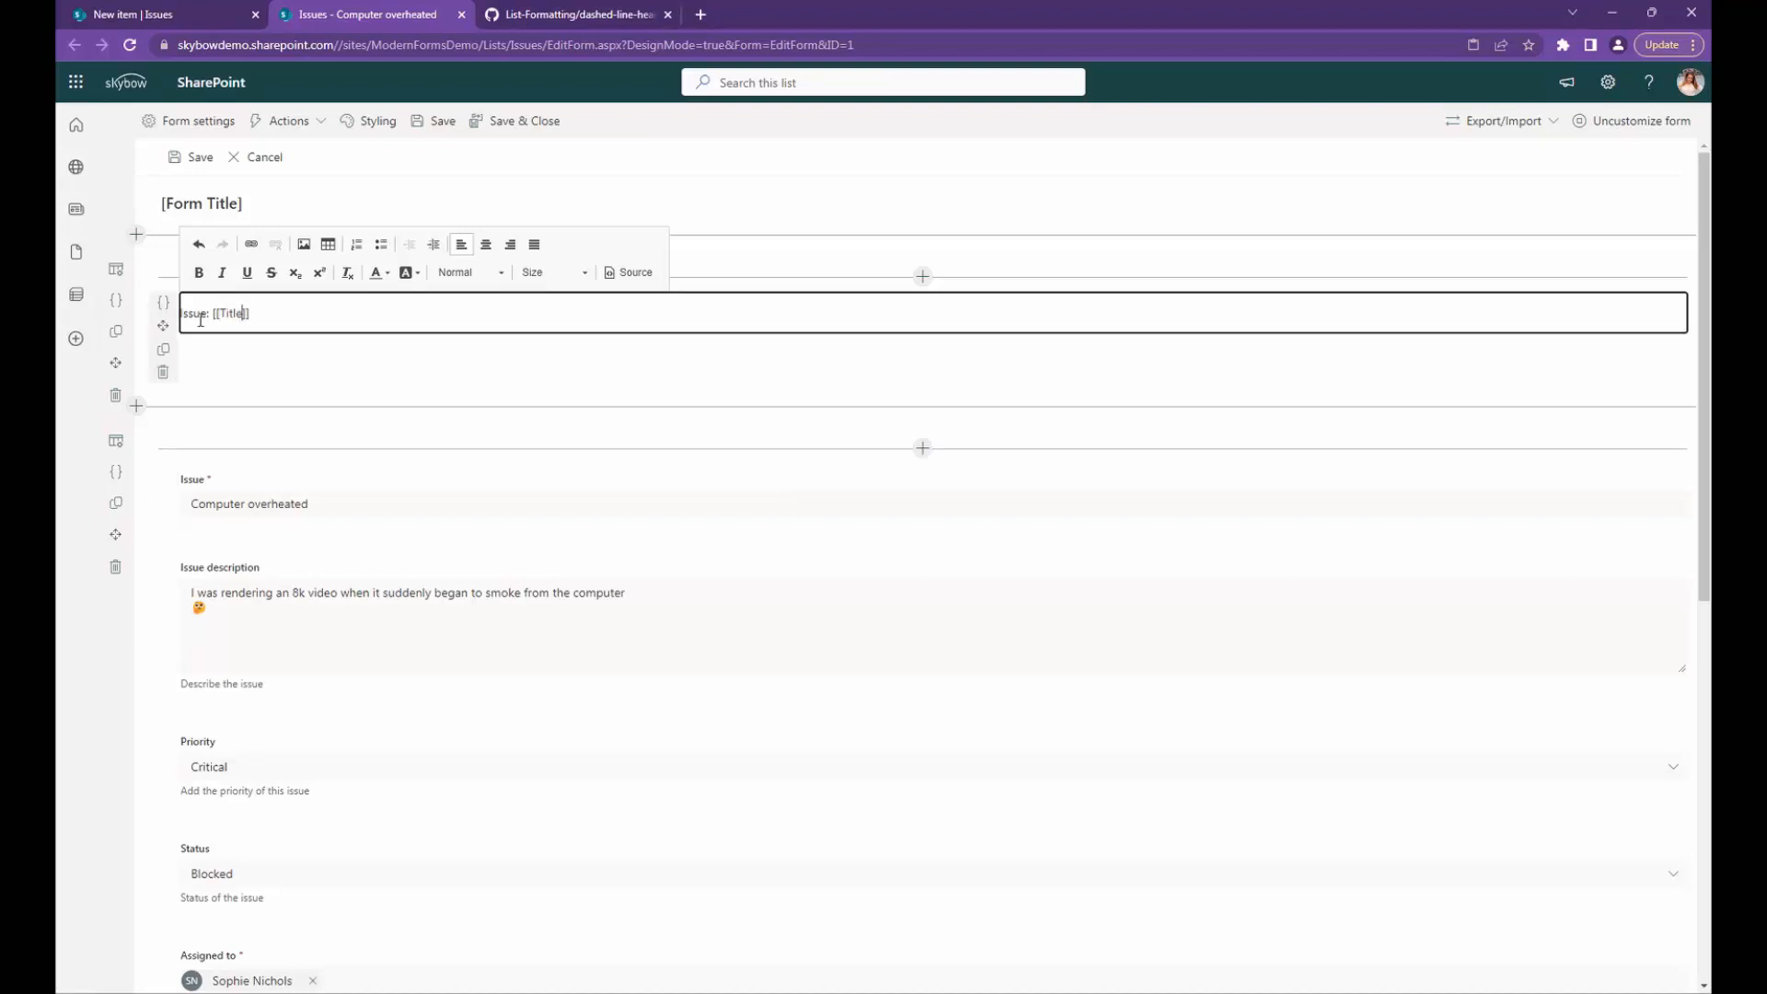
{"action": "double_click", "coordinate": [233, 313]}
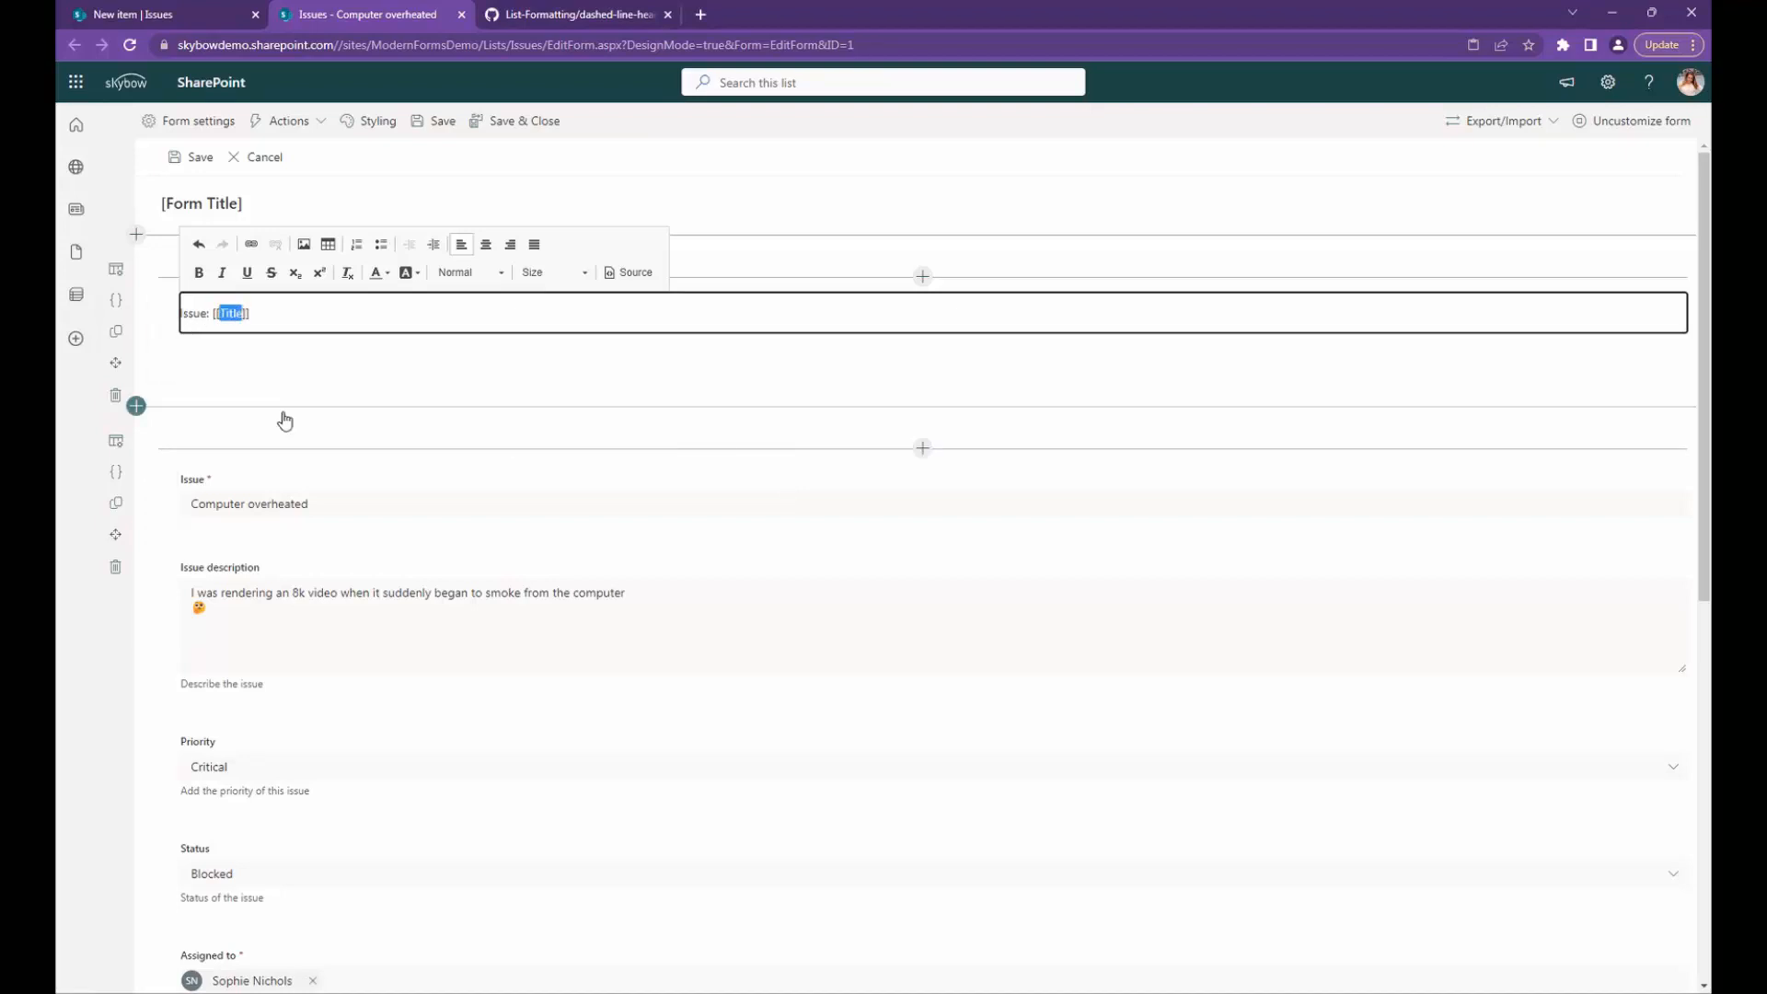
{"action": "left_click", "coordinate": [268, 314]}
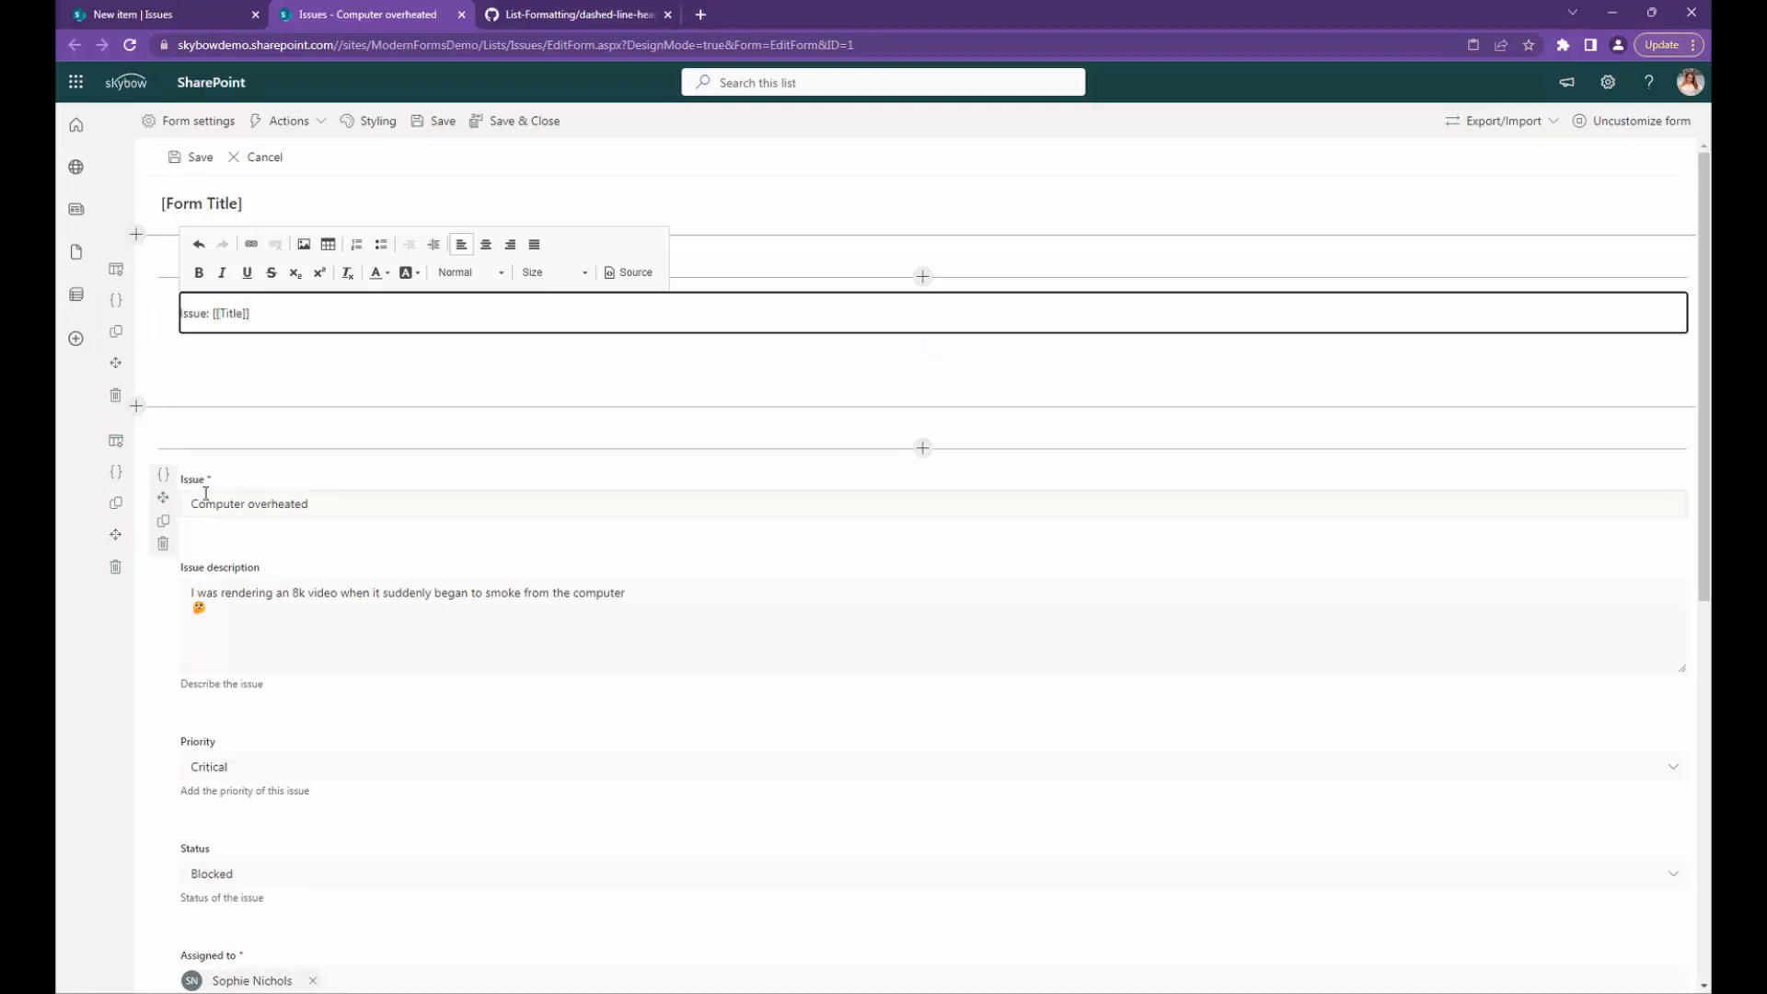
{"action": "key", "text": "Return"}
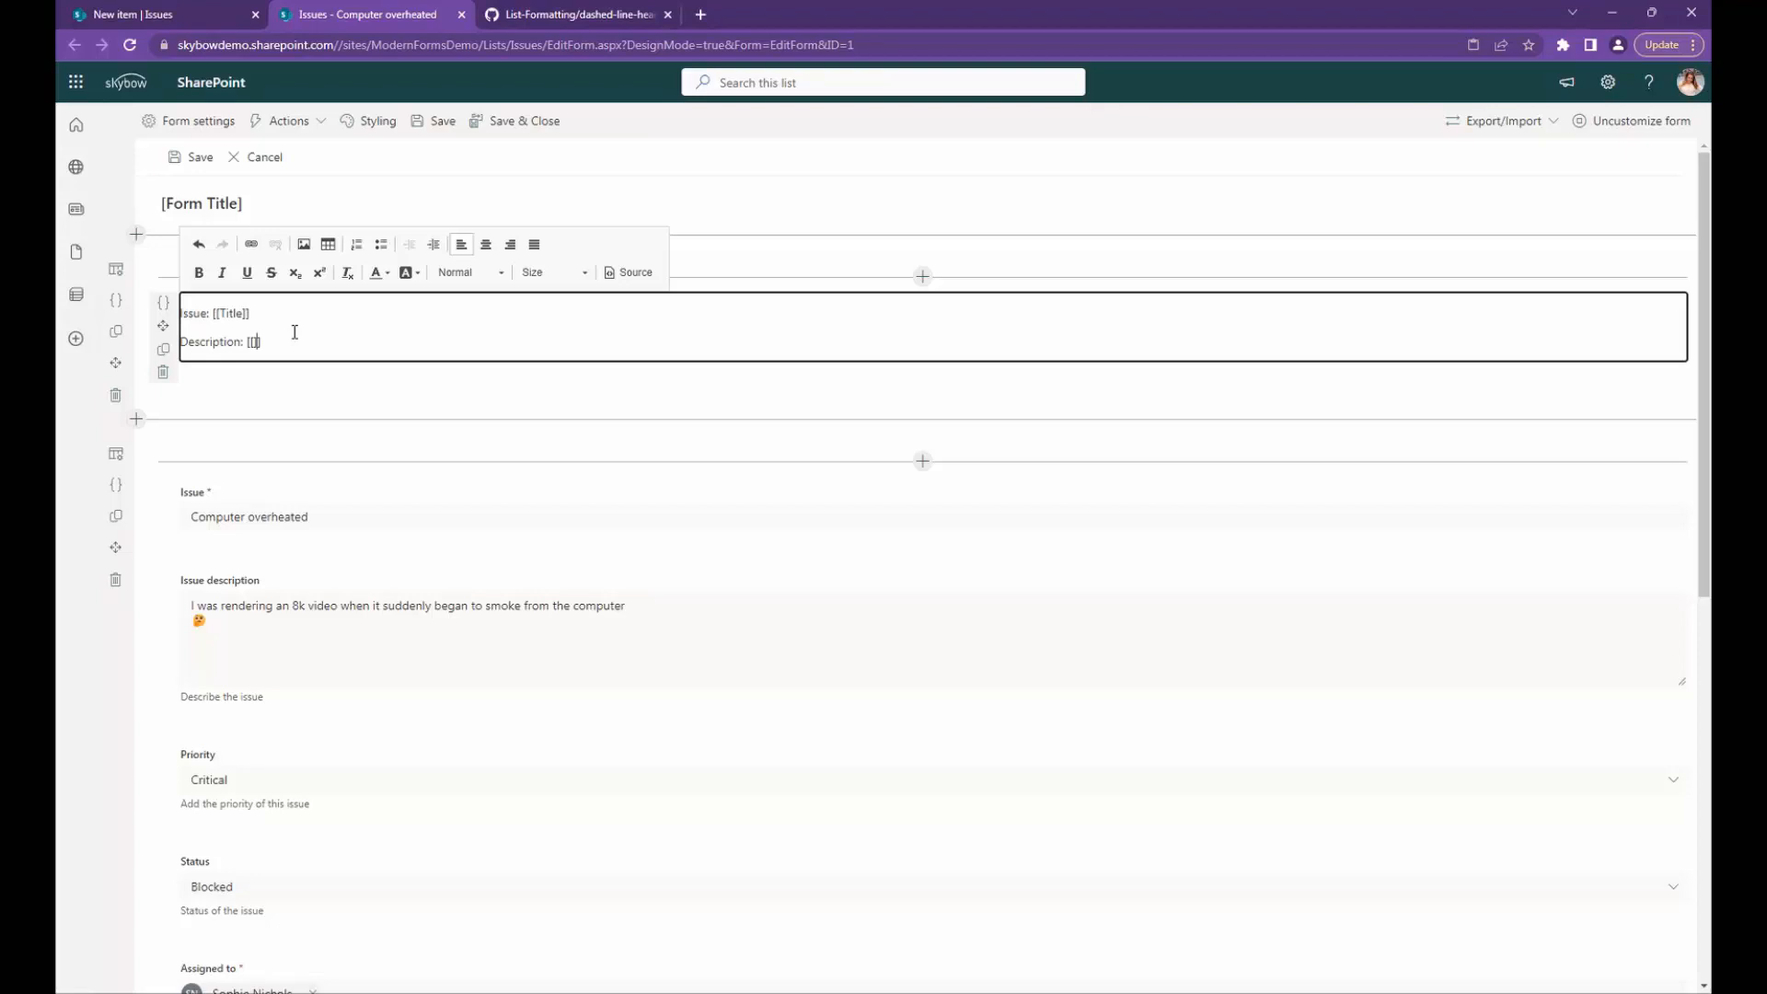
{"action": "type", "text": "Description"}
Step: Format the Issue line of the rich text as Heading 1 and set the Description line to font size 16
{"action": "triple_click", "coordinate": [266, 320]}
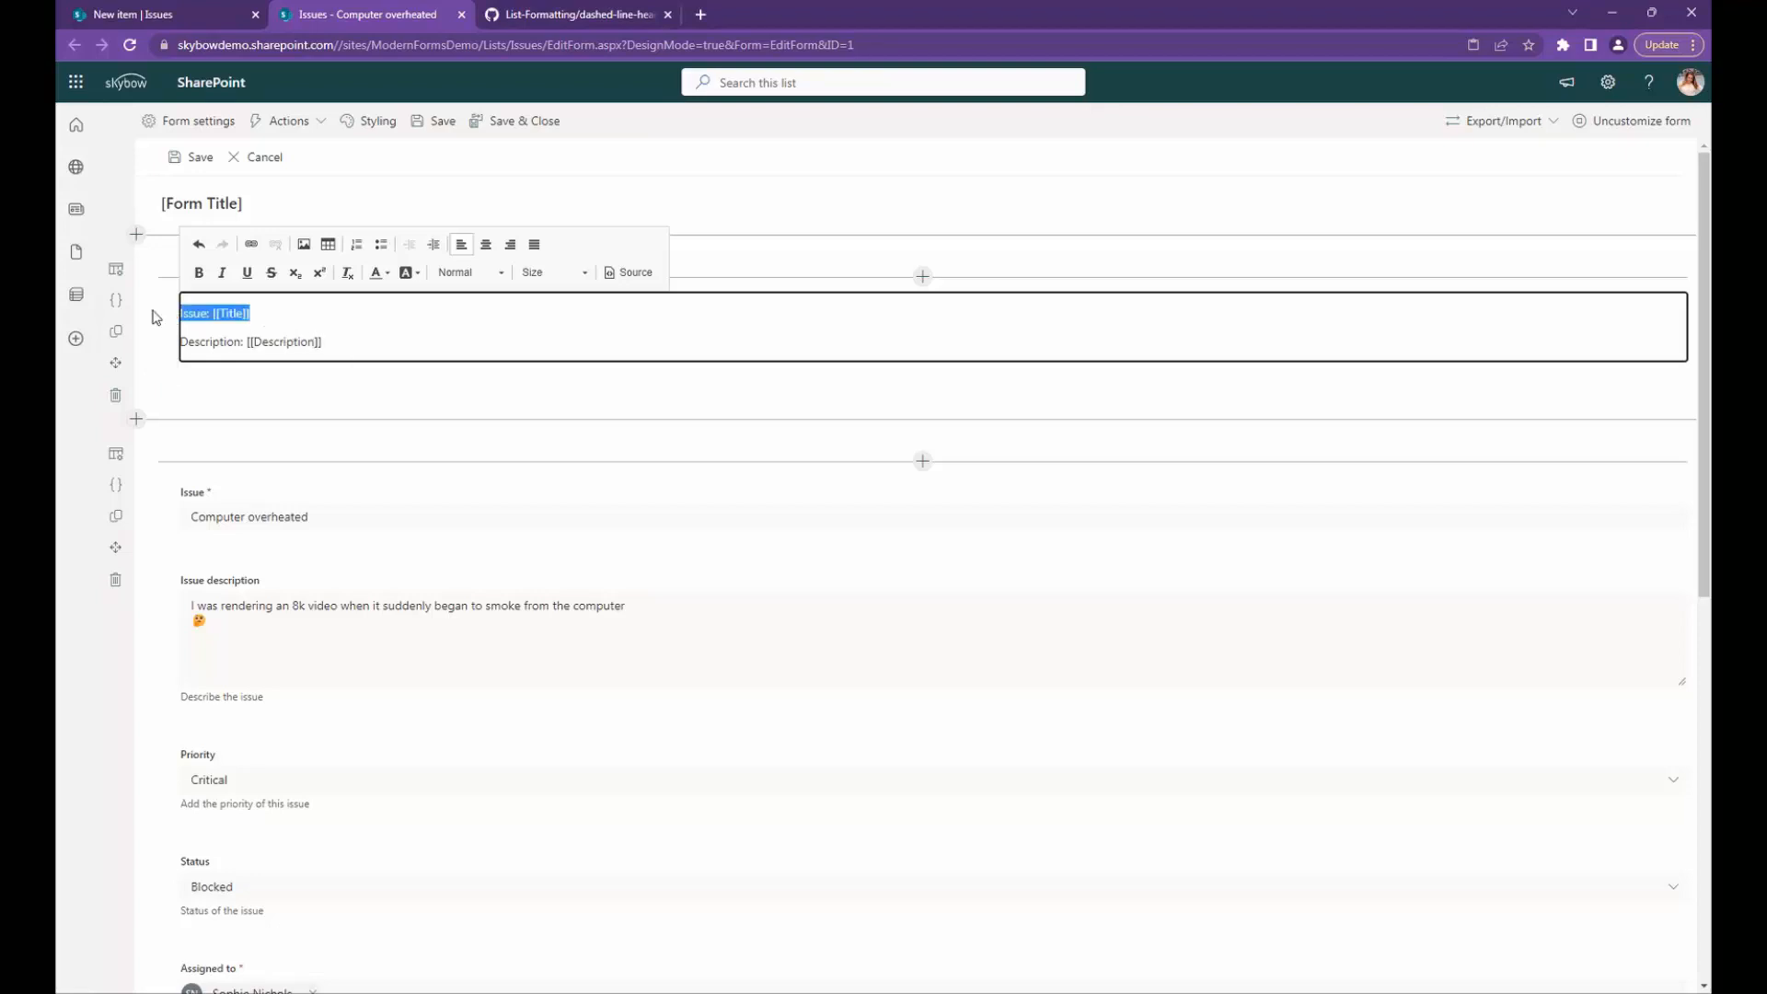
{"action": "left_click", "coordinate": [500, 273]}
{"action": "left_click", "coordinate": [477, 338]}
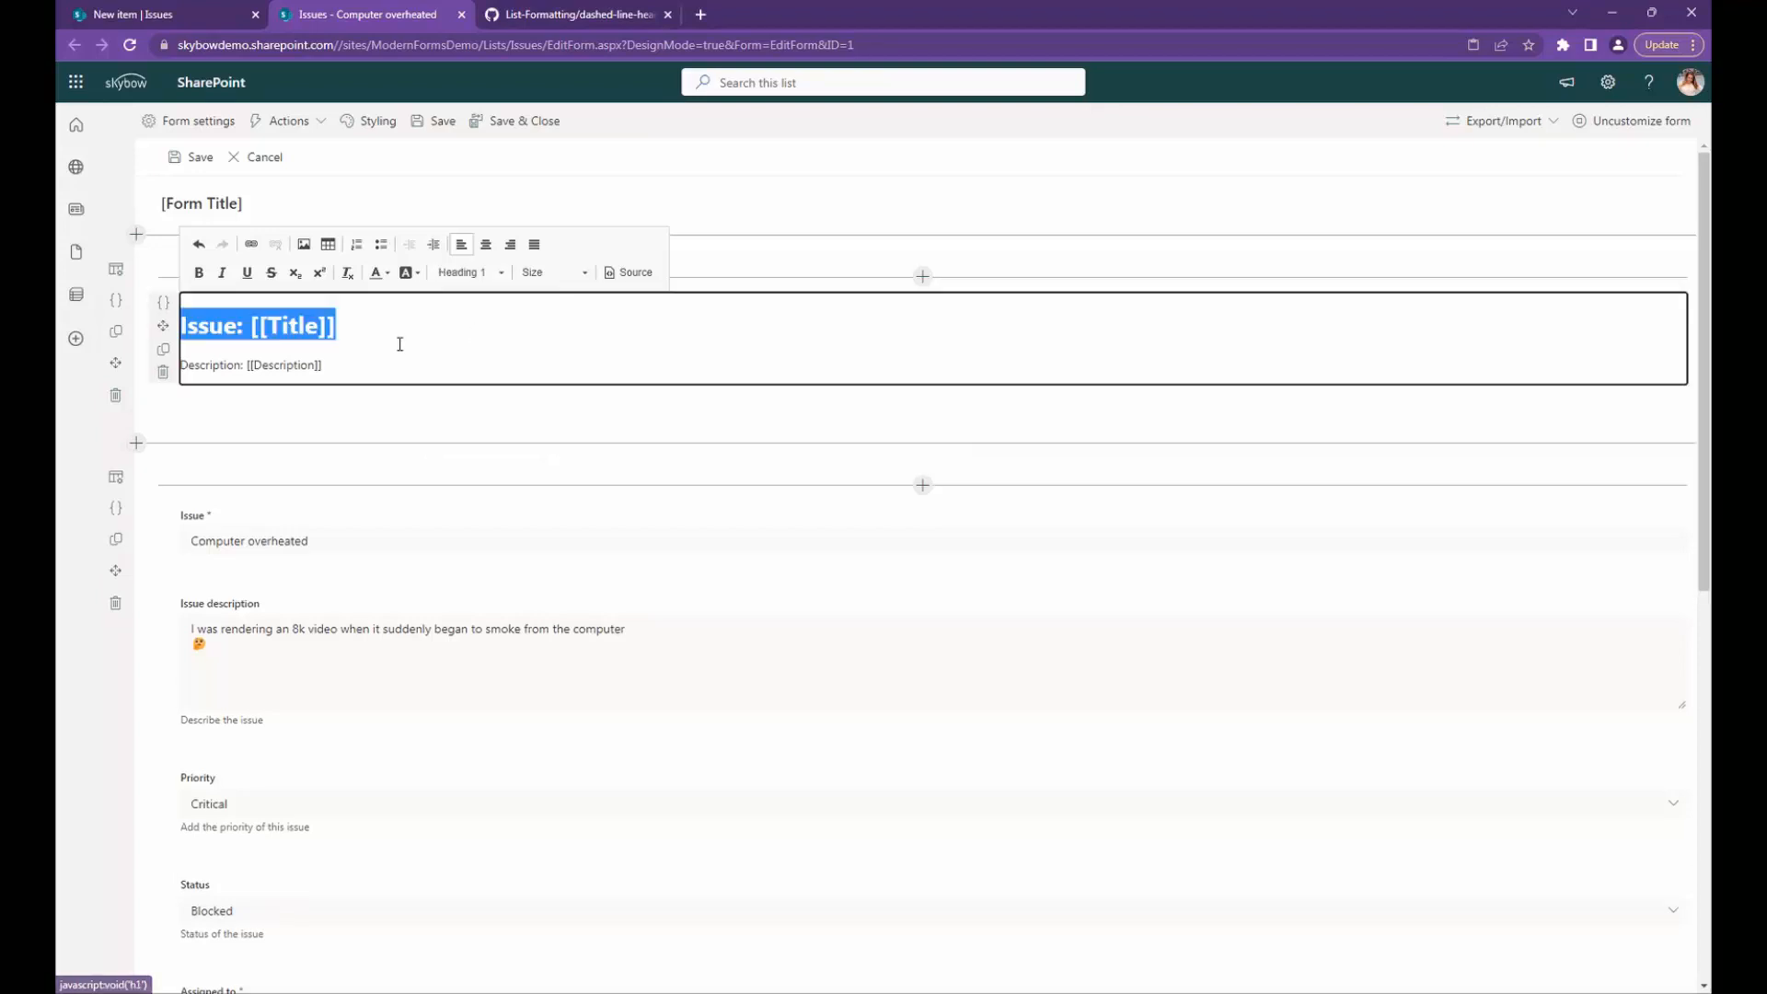
{"action": "left_click_drag", "start_coordinate": [355, 366], "coordinate": [157, 364]}
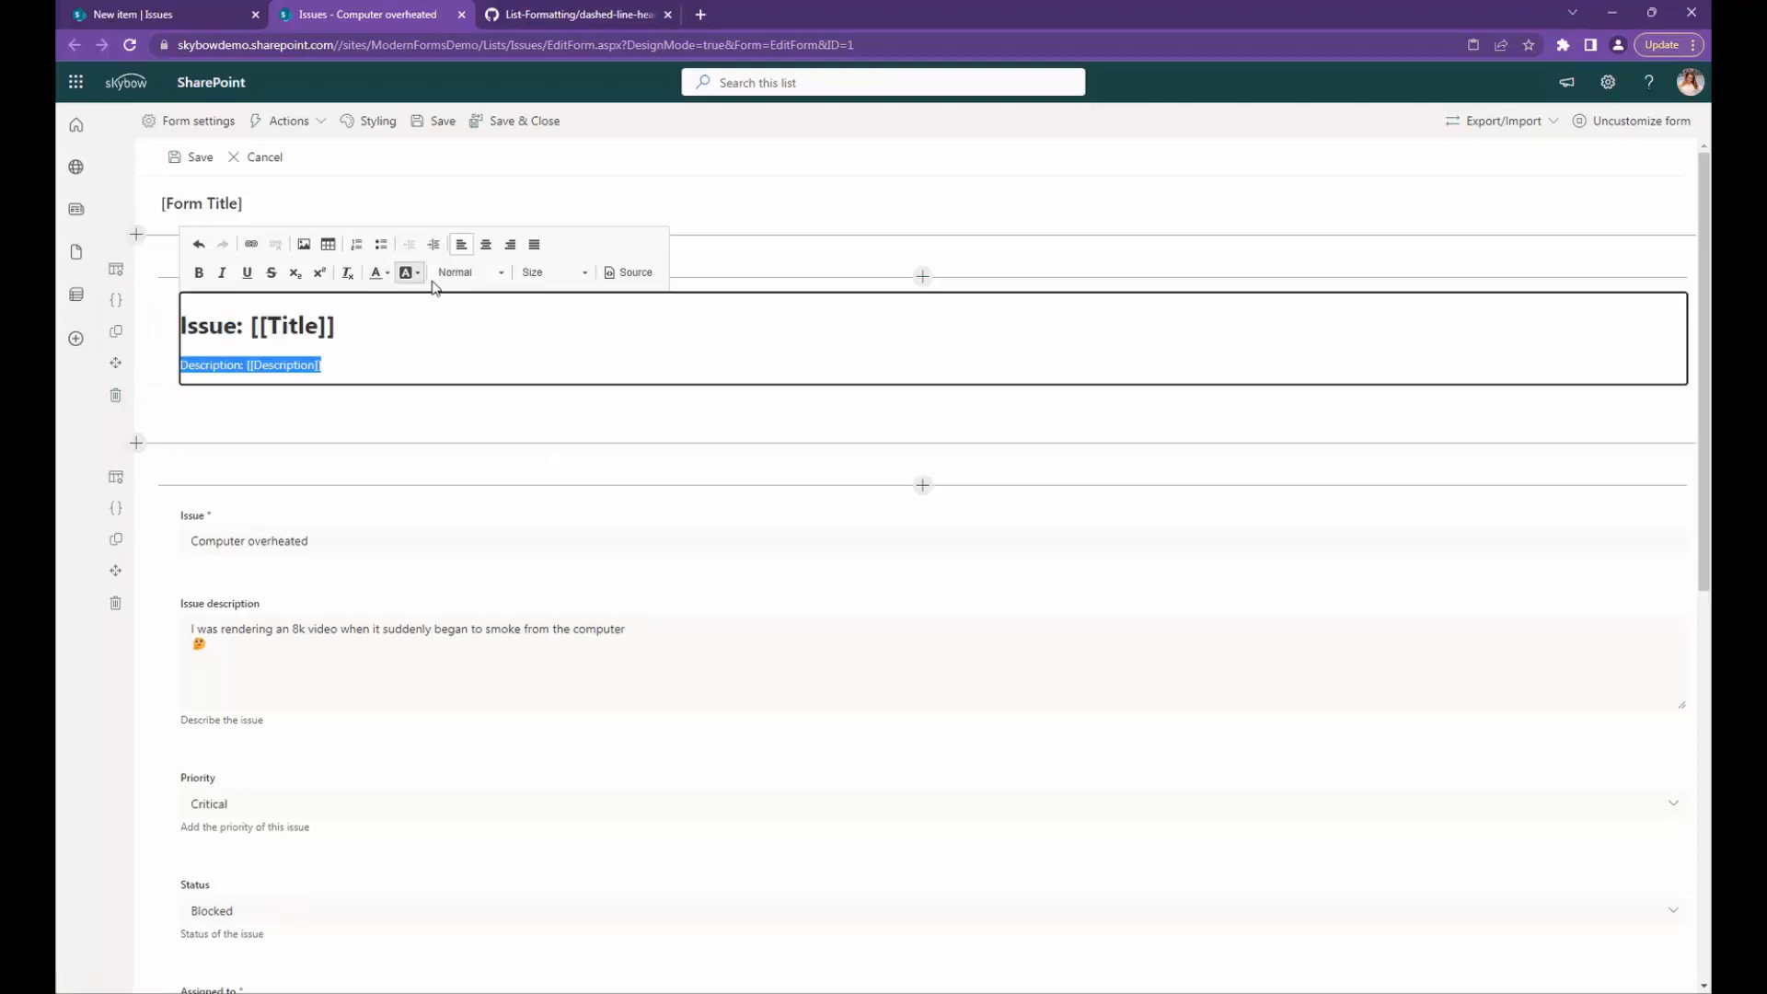
{"action": "left_click", "coordinate": [543, 272]}
{"action": "scroll", "coordinate": [538, 411], "scroll_direction": "down", "scroll_amount": 3}
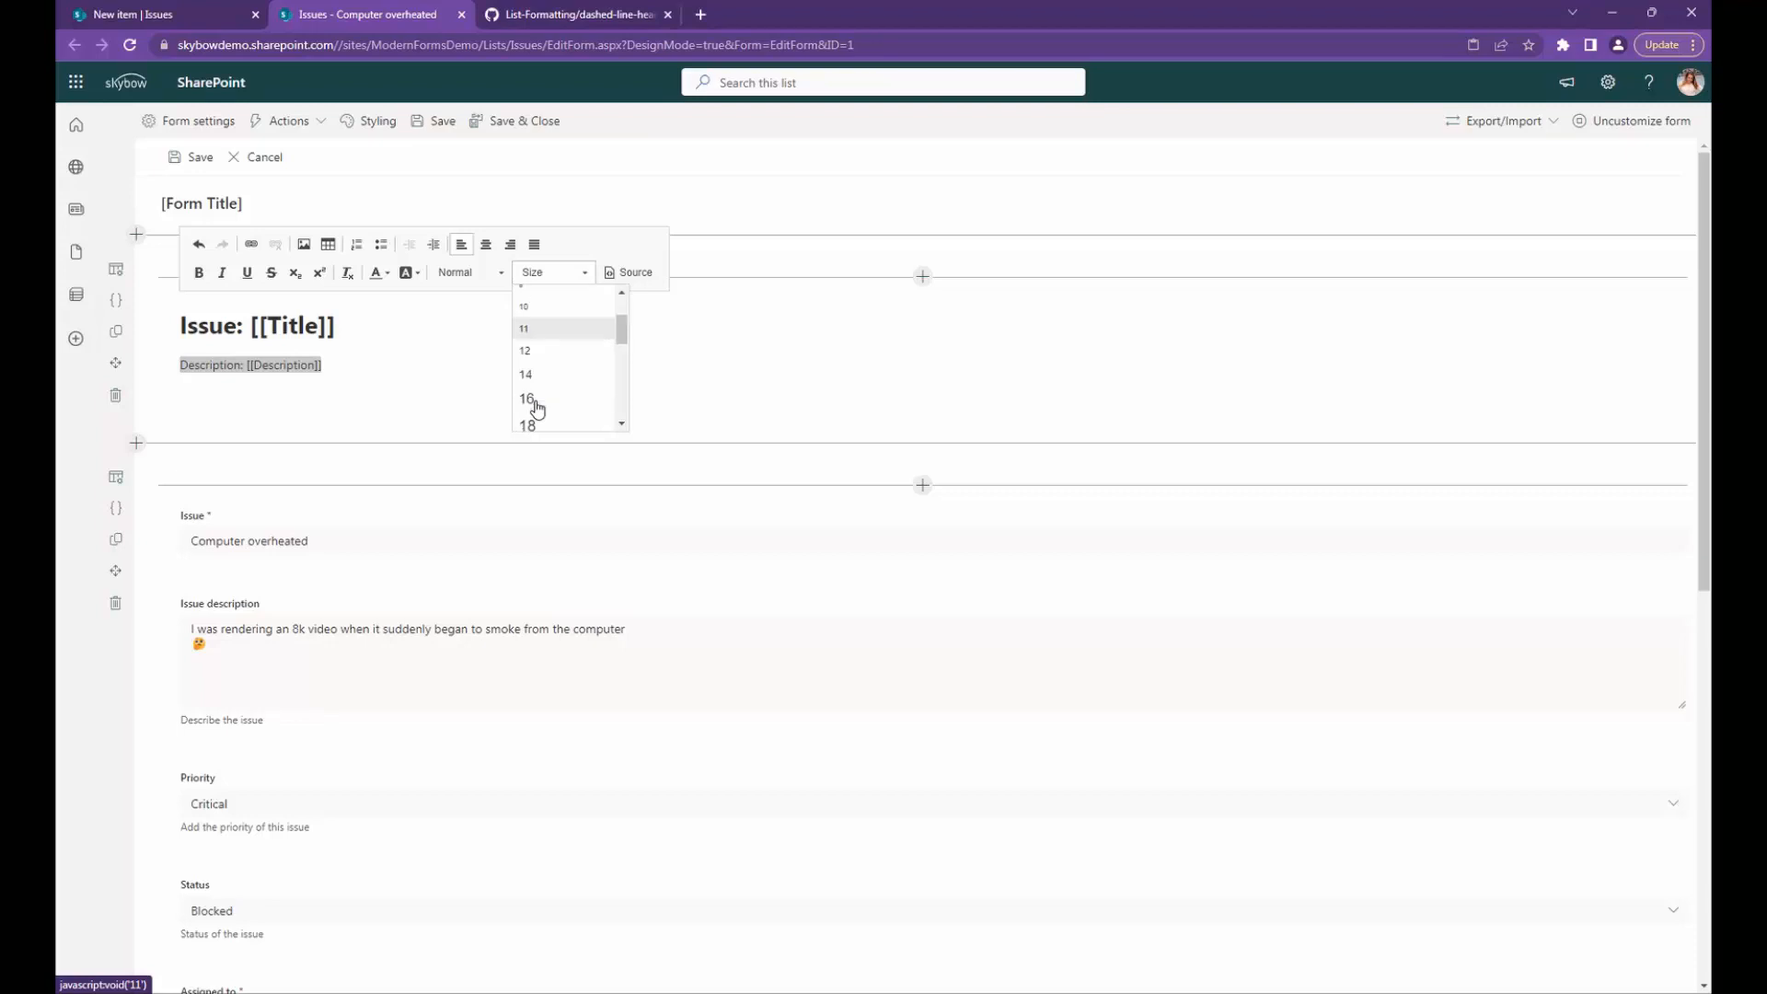
{"action": "left_click", "coordinate": [536, 390]}
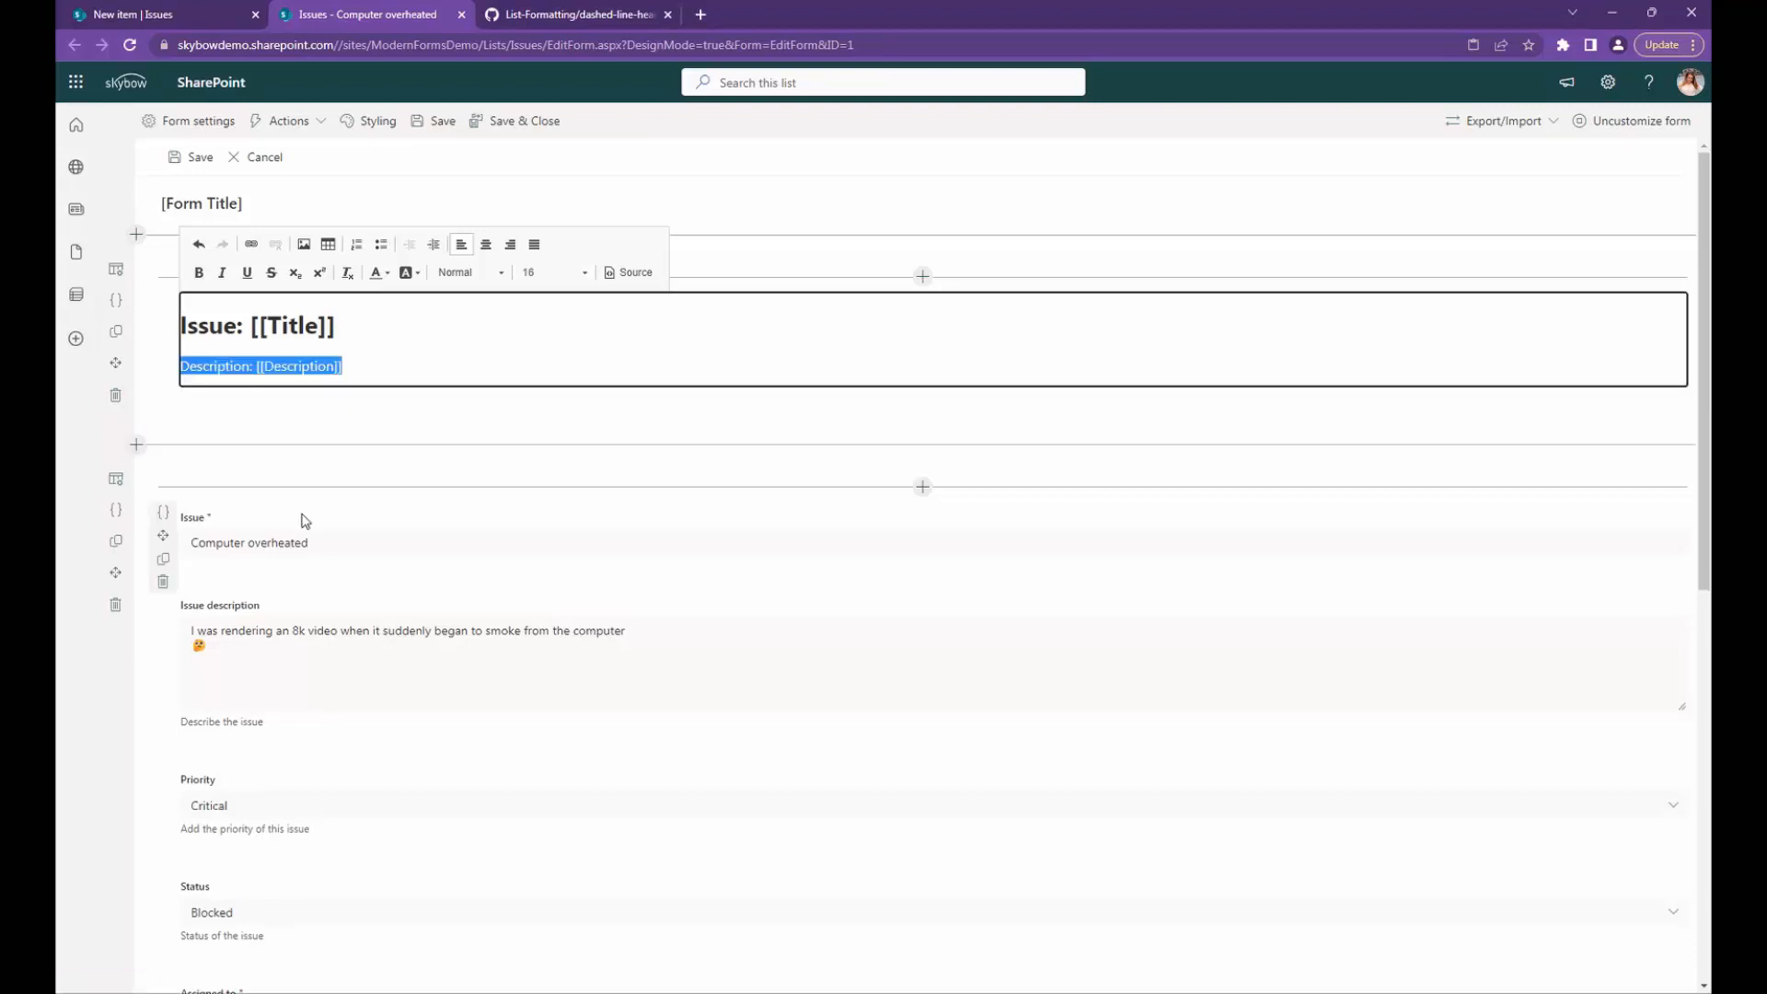
{"action": "left_click", "coordinate": [268, 416]}
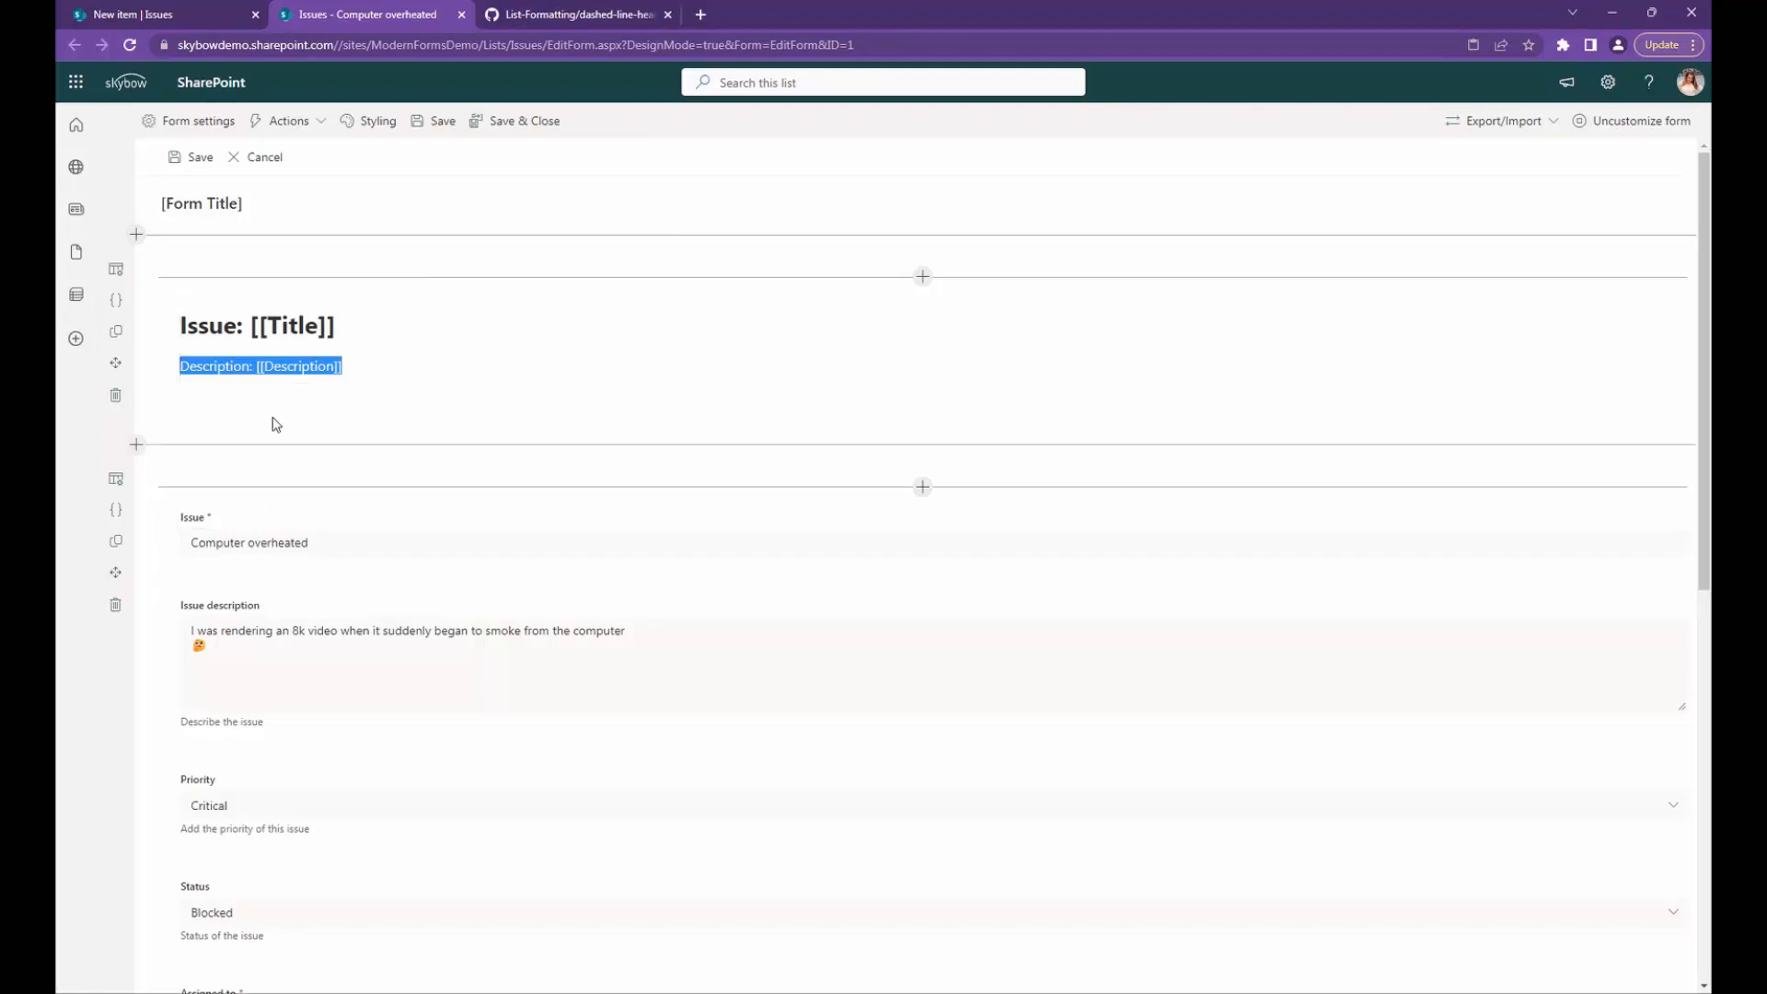
{"action": "left_click", "coordinate": [281, 324]}
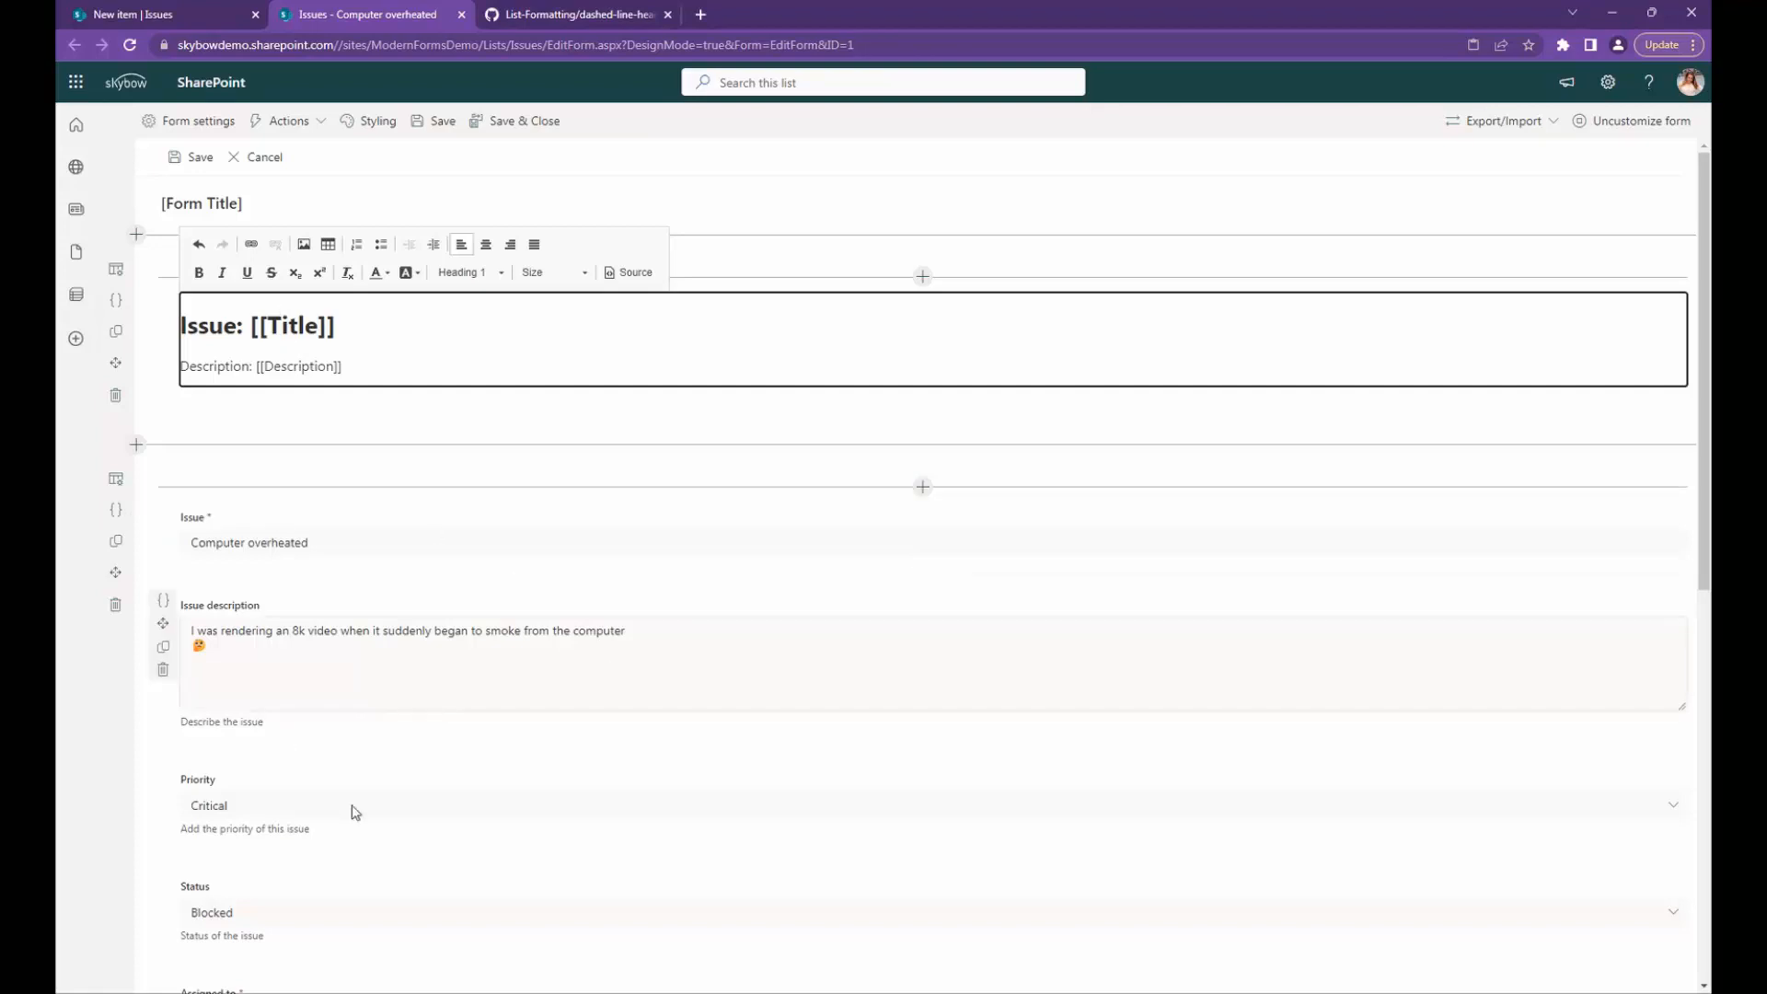
Step: Change the row holding the form fields to two columns and move the Images field directly below Issue description
{"action": "left_click", "coordinate": [116, 482]}
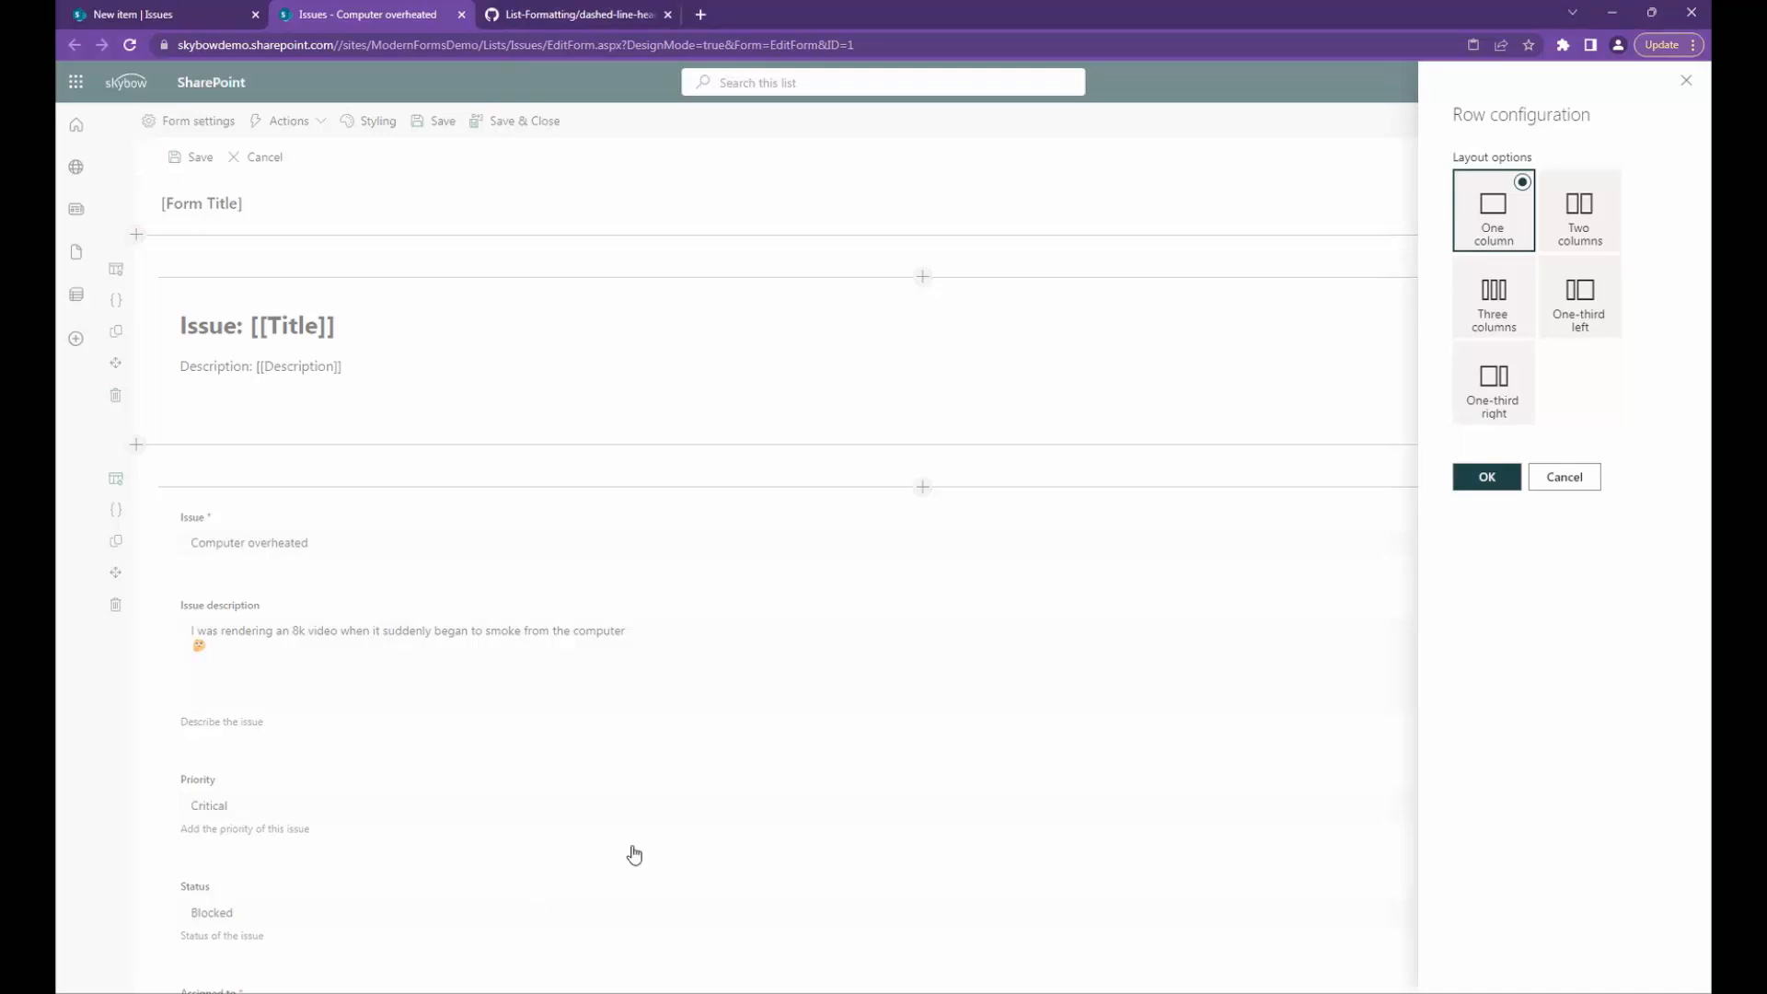
{"action": "left_click", "coordinate": [1581, 219]}
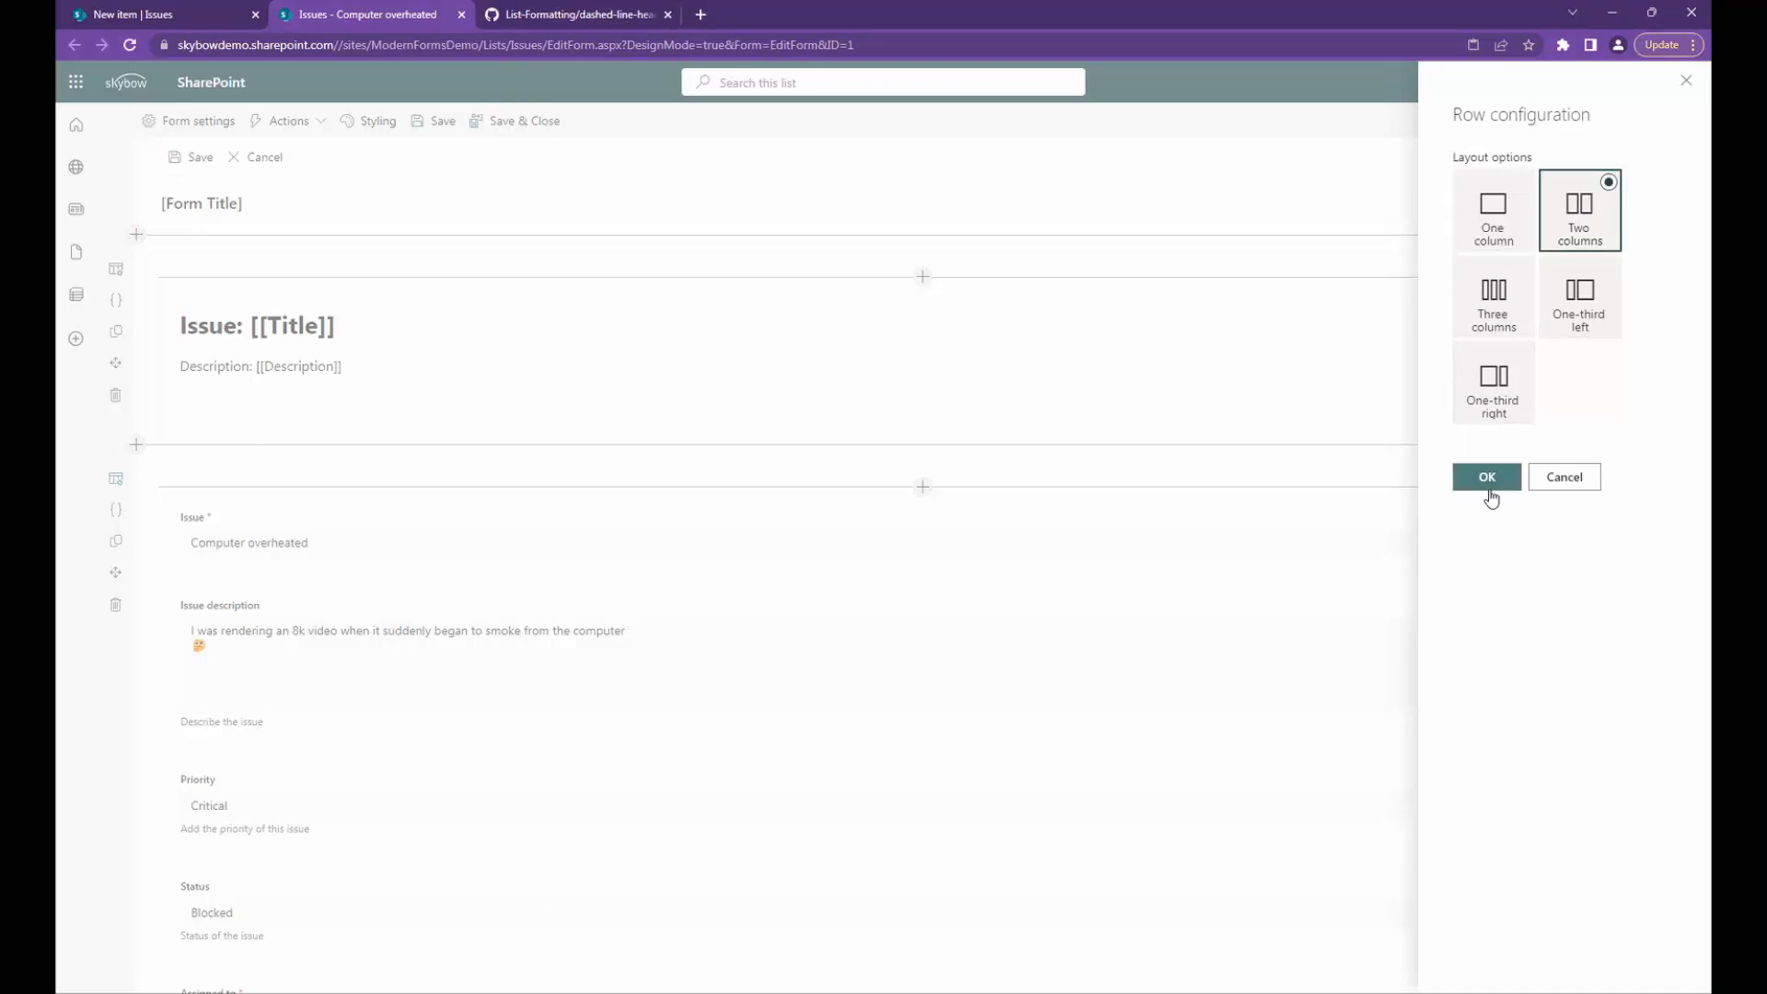
{"action": "left_click", "coordinate": [1486, 482]}
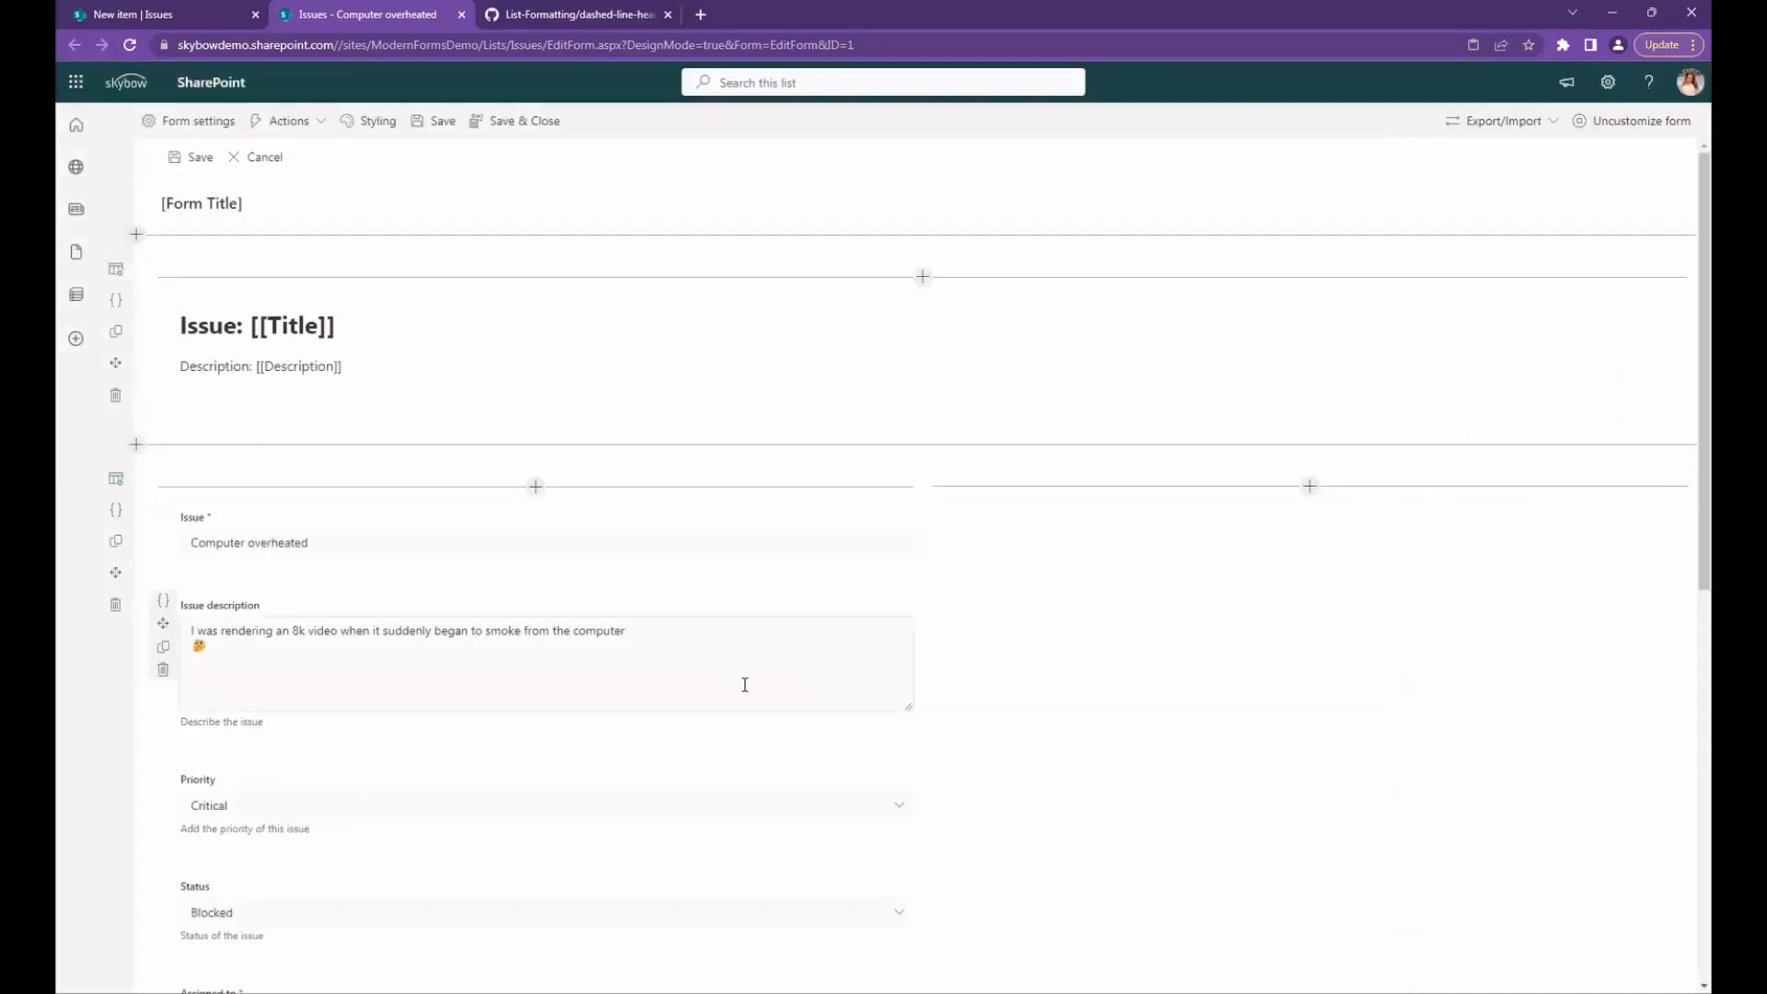
{"action": "scroll", "coordinate": [417, 705], "scroll_direction": "down", "scroll_amount": 1}
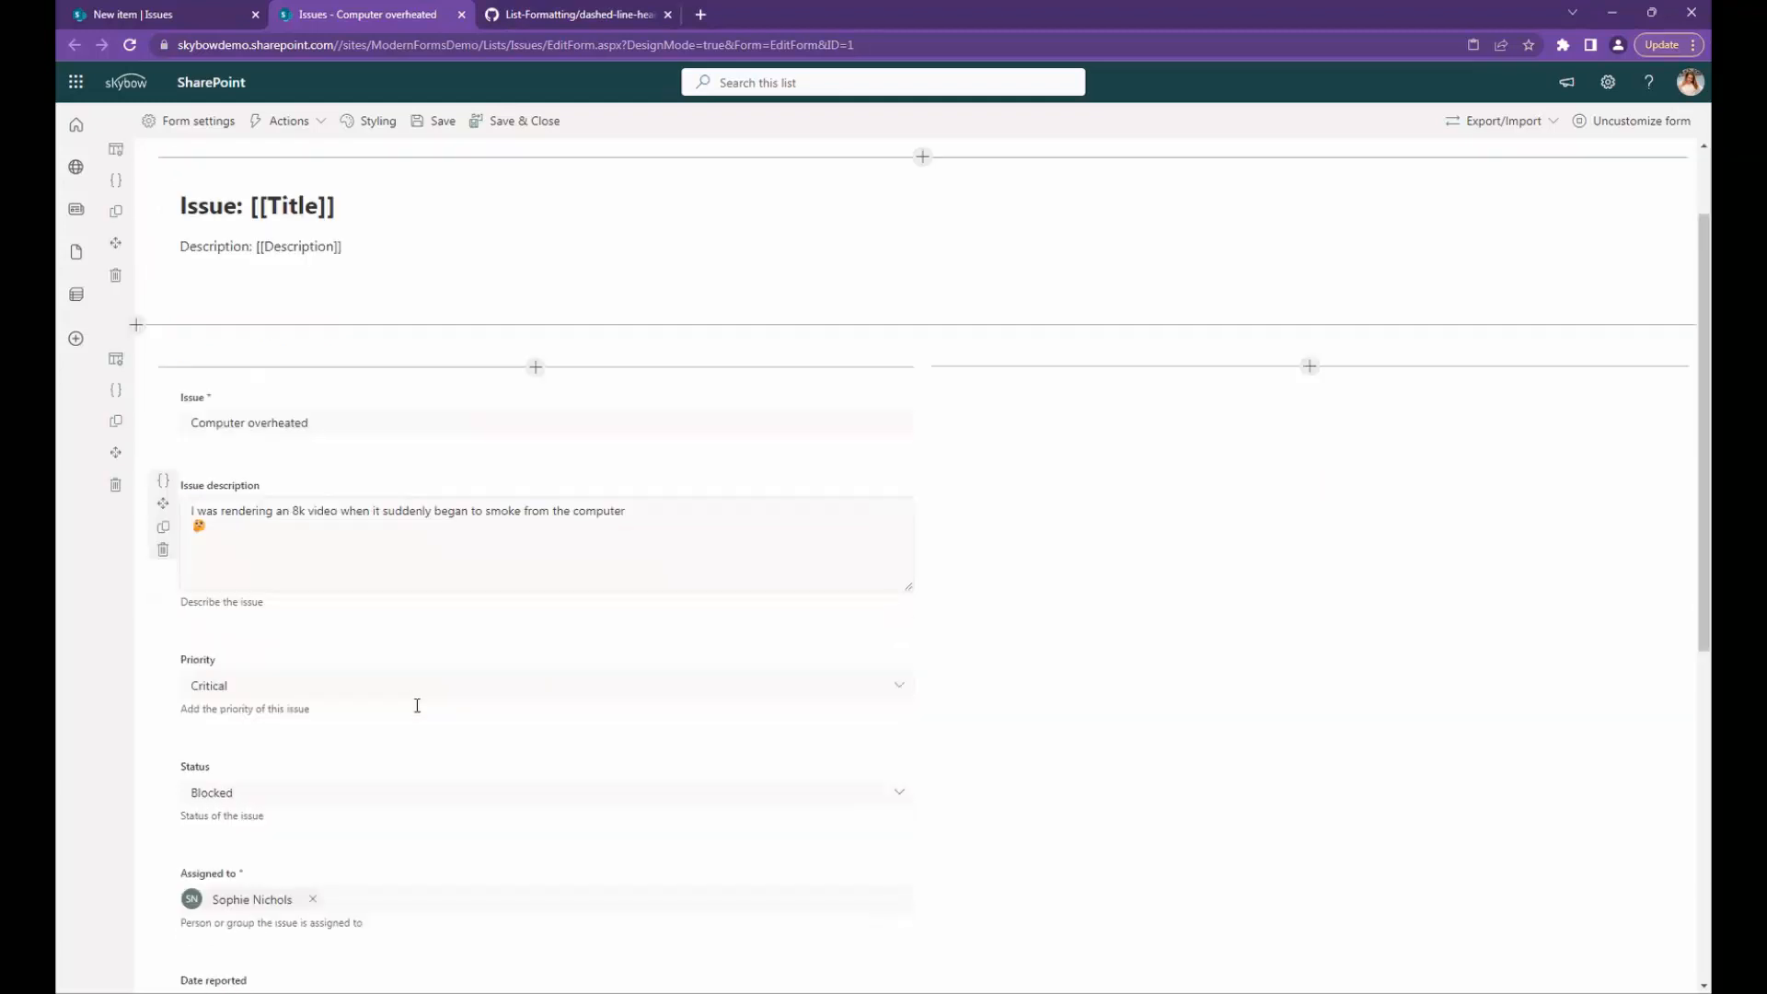
{"action": "scroll", "coordinate": [417, 705], "scroll_direction": "down", "scroll_amount": 4}
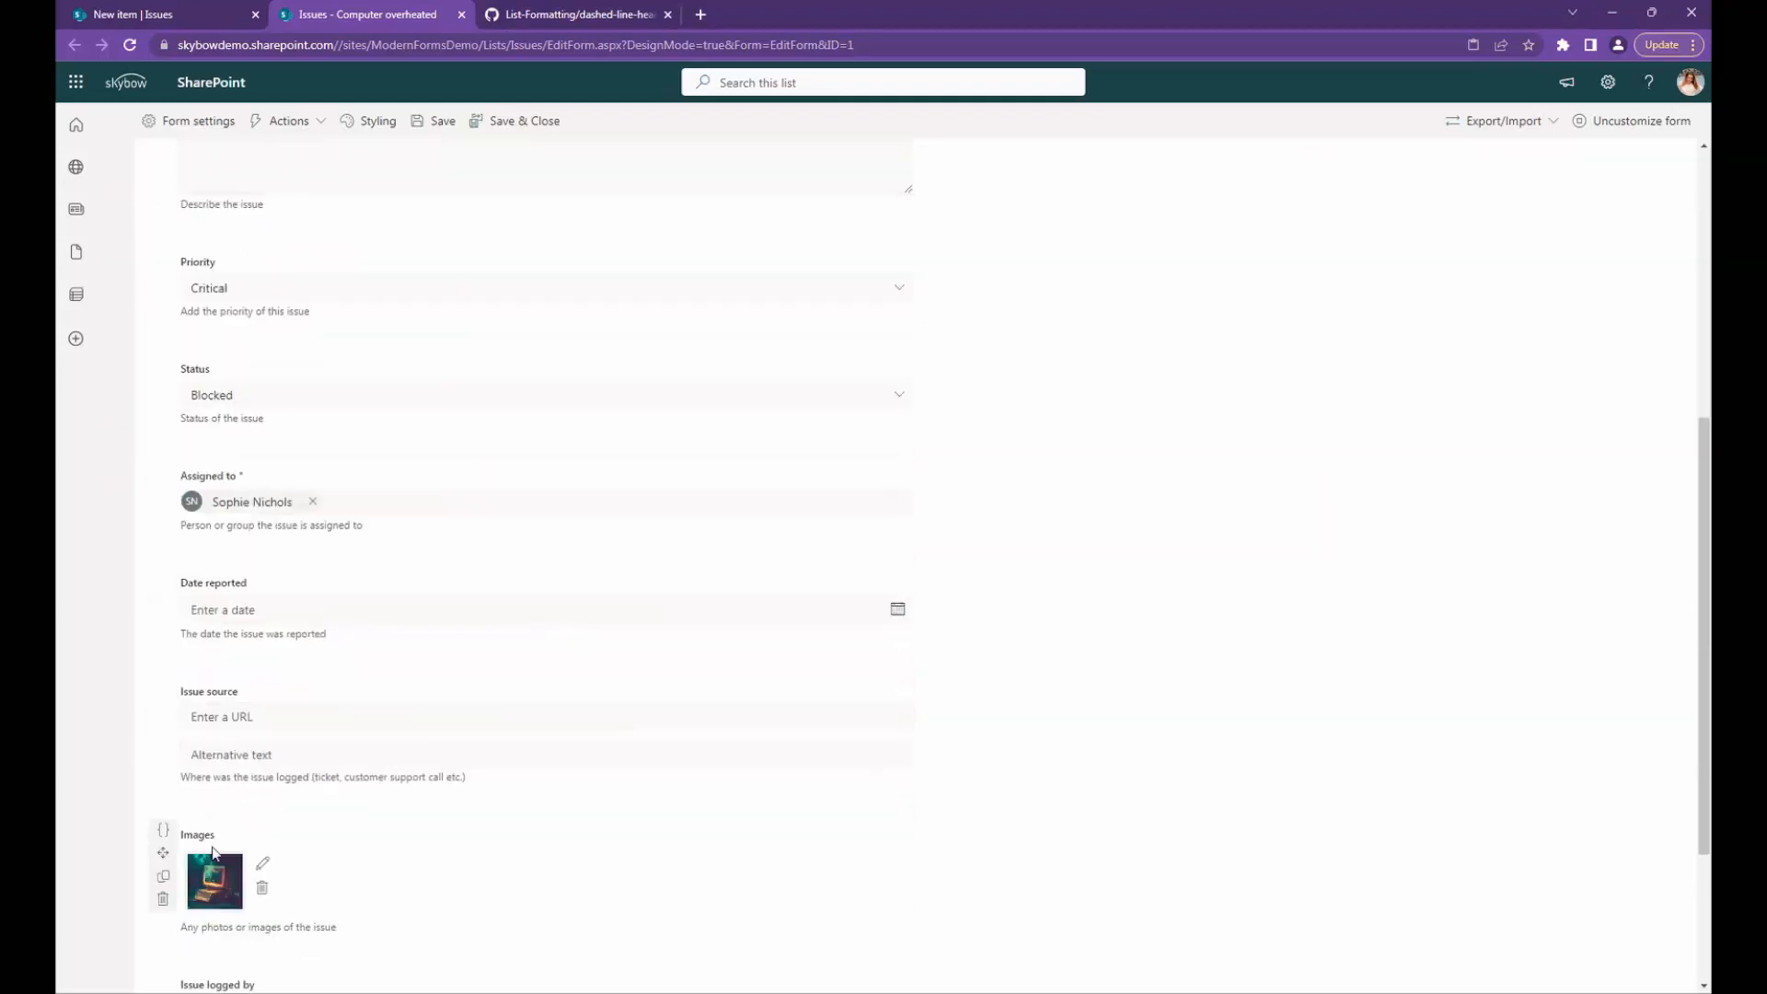
{"action": "left_click_drag", "start_coordinate": [207, 835], "coordinate": [265, 241]}
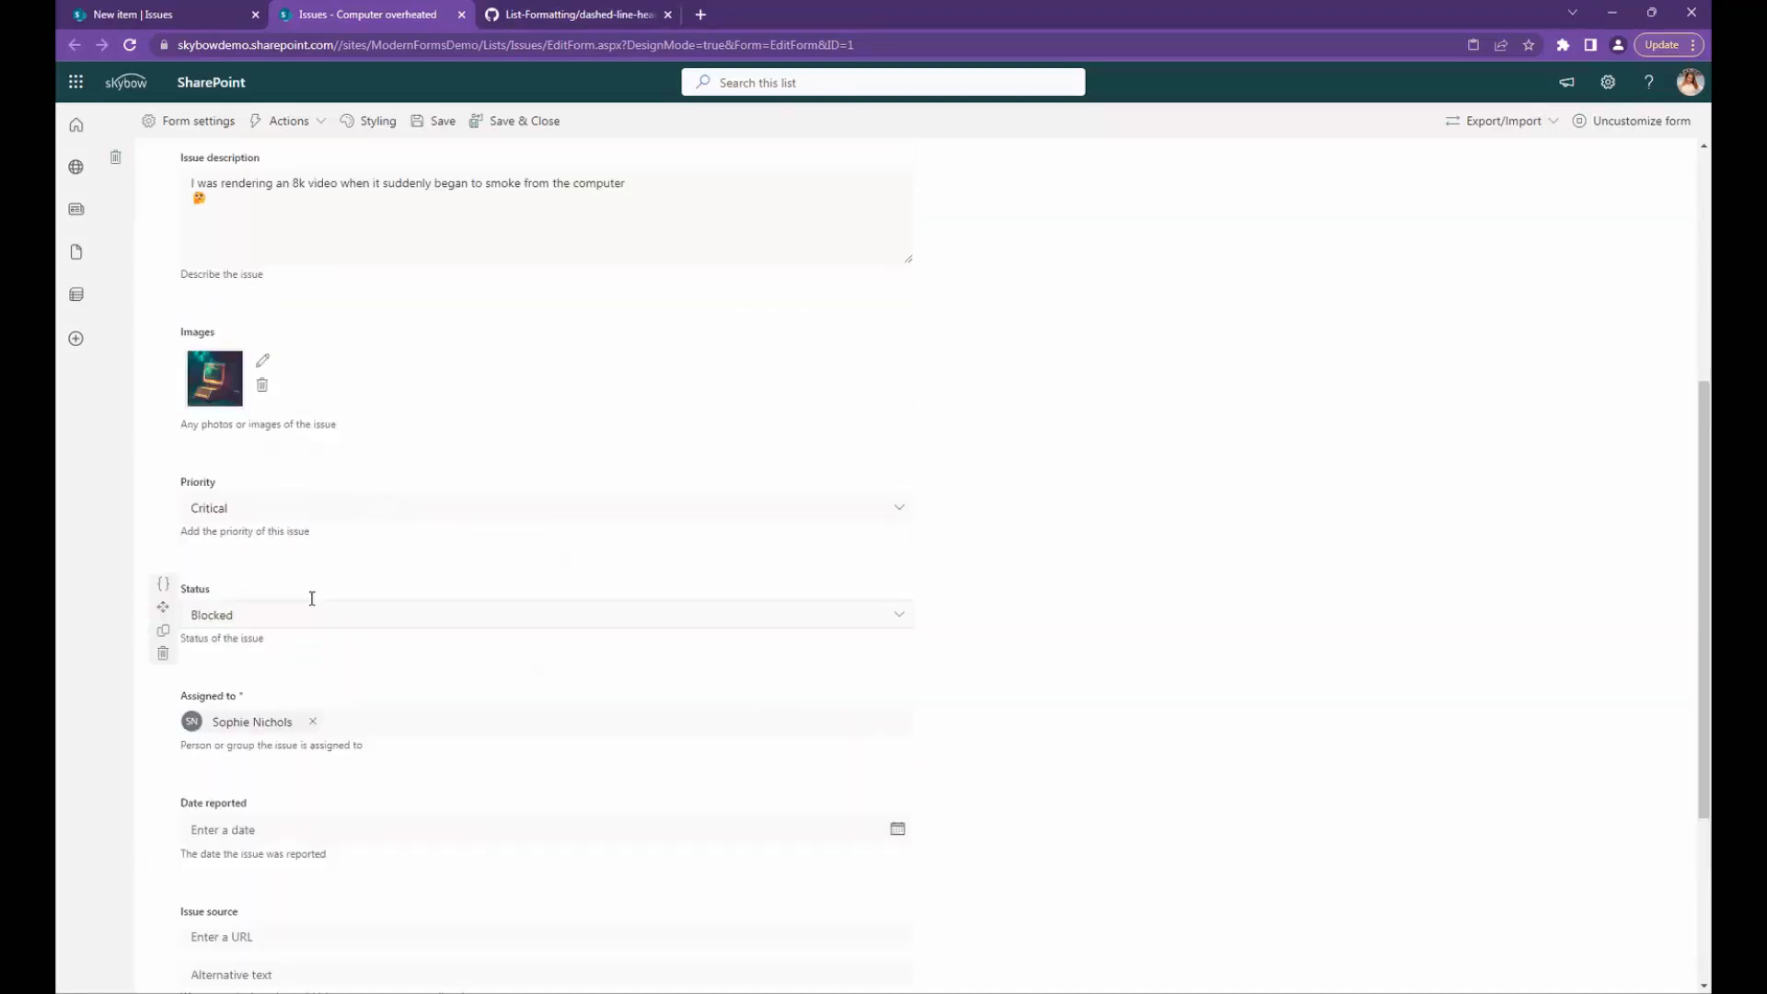
Step: Move the Assigned to and Date reported fields into the second column and save the form configuration
{"action": "scroll", "coordinate": [312, 599], "scroll_direction": "up", "scroll_amount": 3}
{"action": "scroll", "coordinate": [312, 609], "scroll_direction": "down", "scroll_amount": 3}
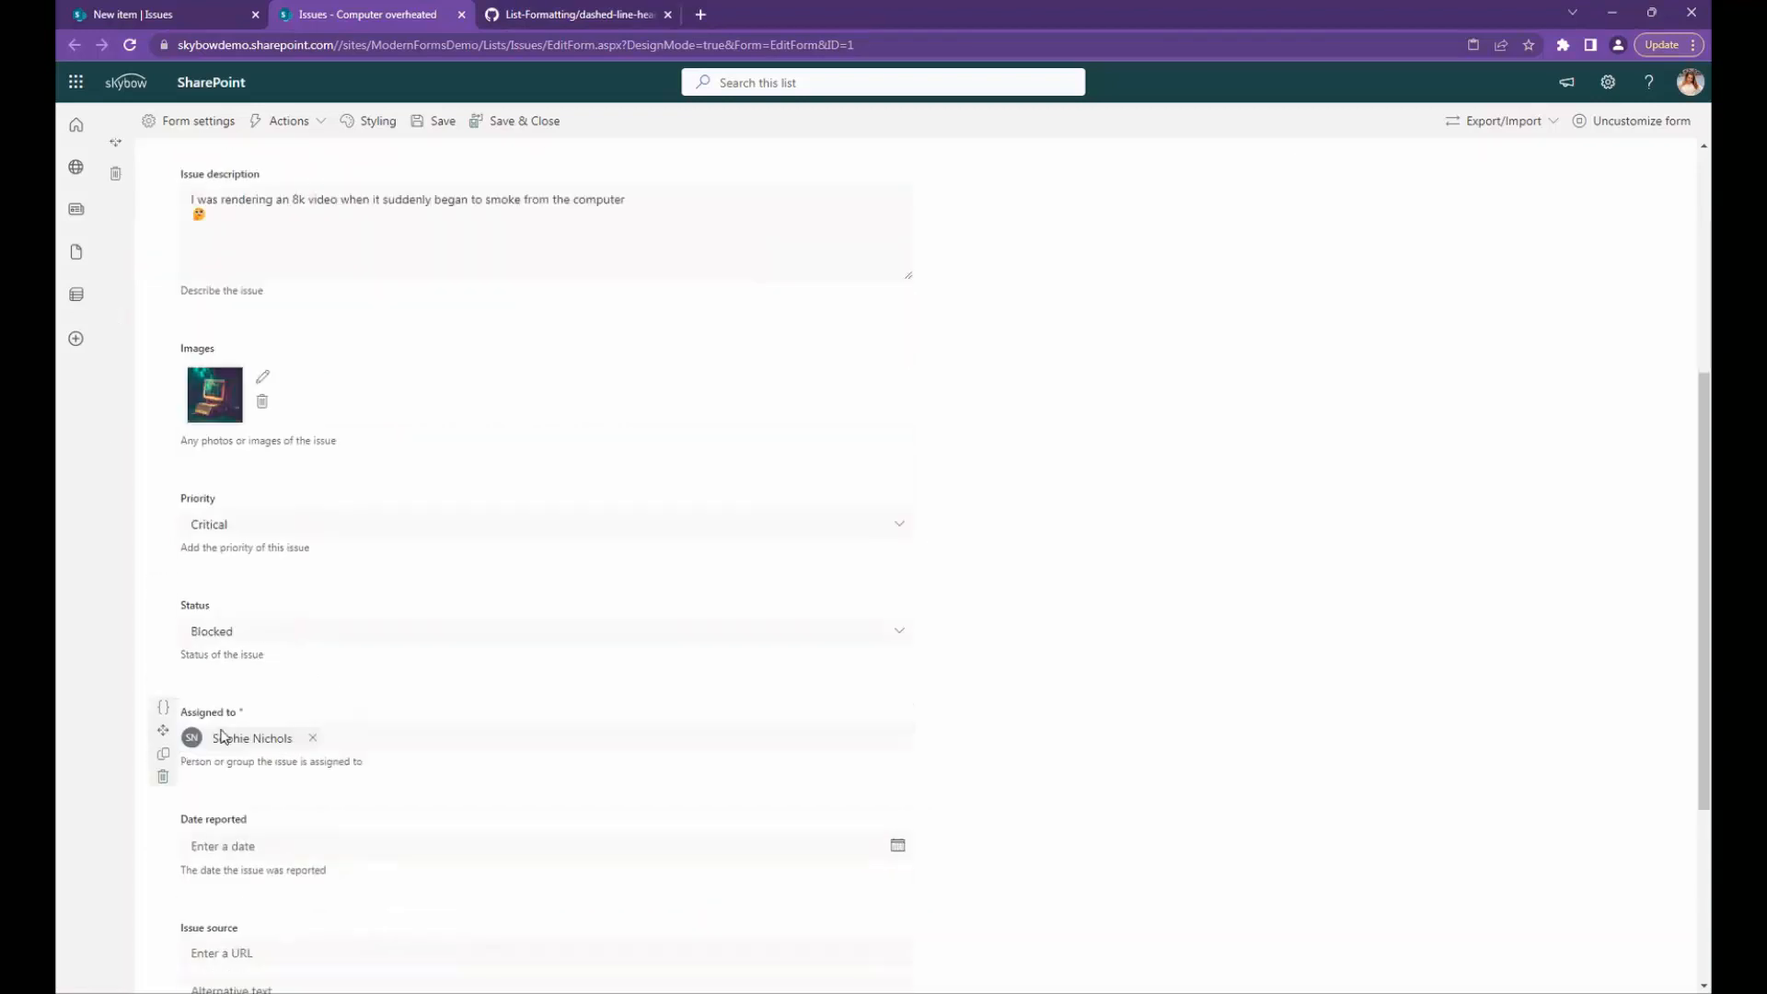
{"action": "left_click_drag", "start_coordinate": [206, 720], "coordinate": [1120, 213]}
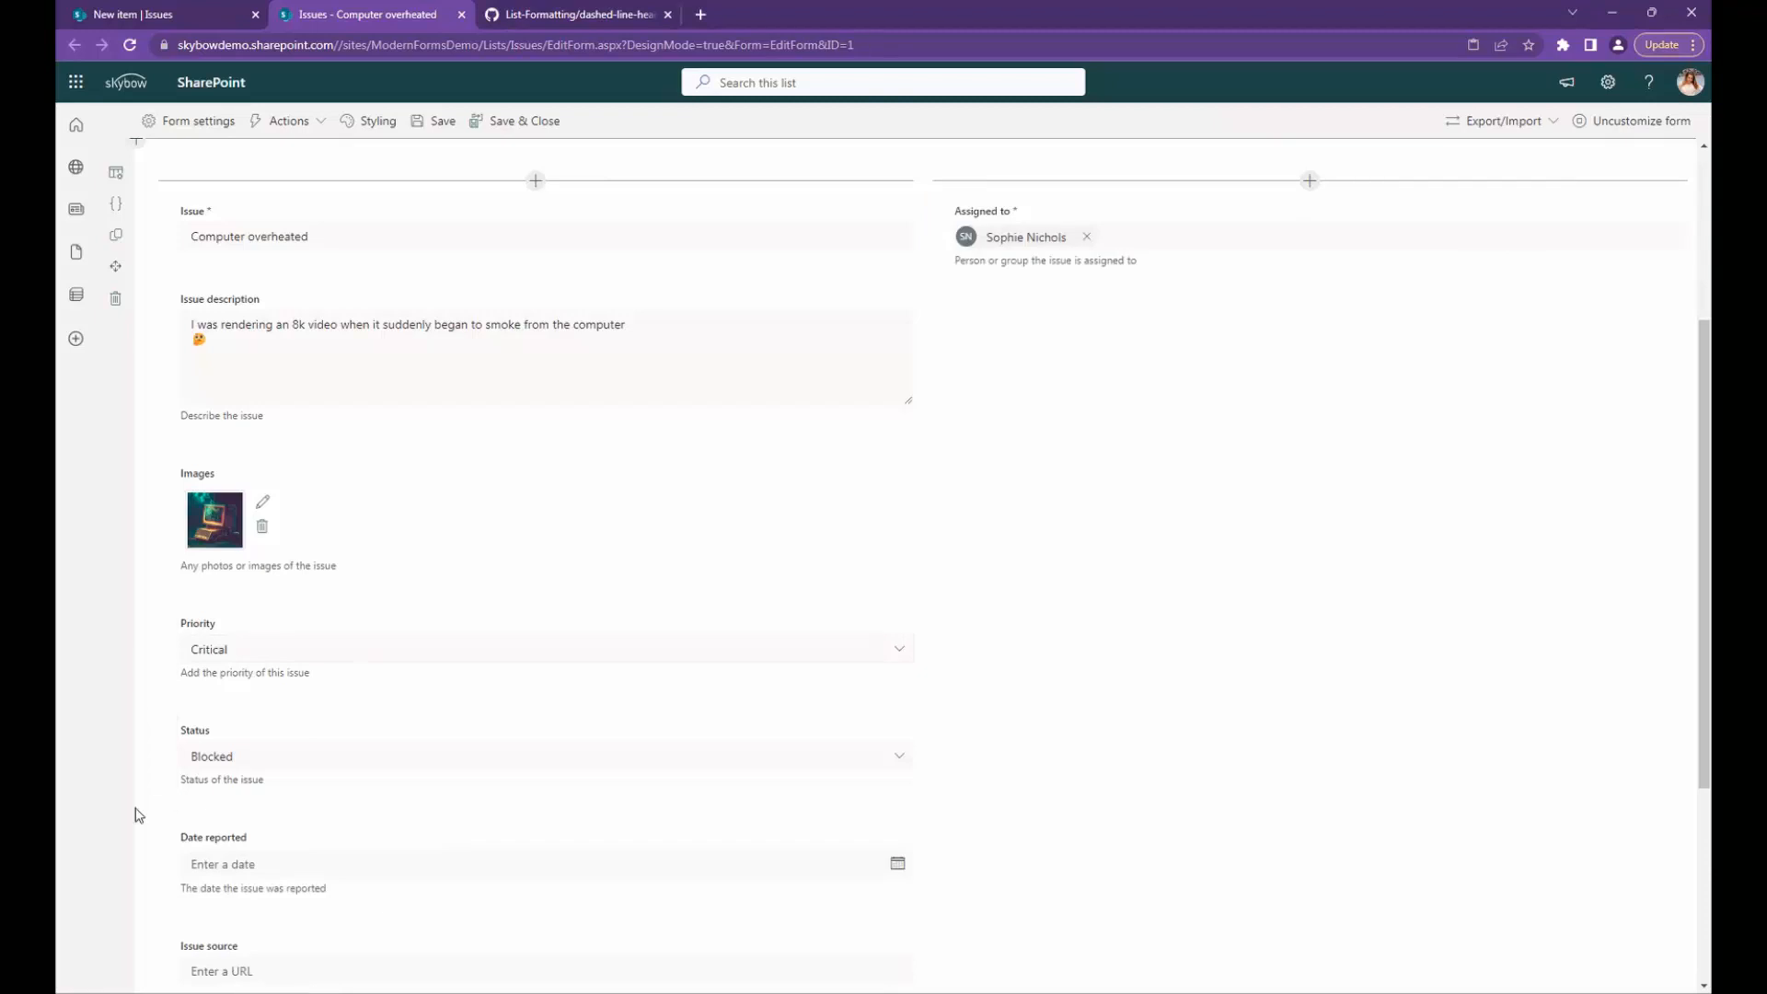
{"action": "left_click_drag", "start_coordinate": [225, 849], "coordinate": [1048, 305]}
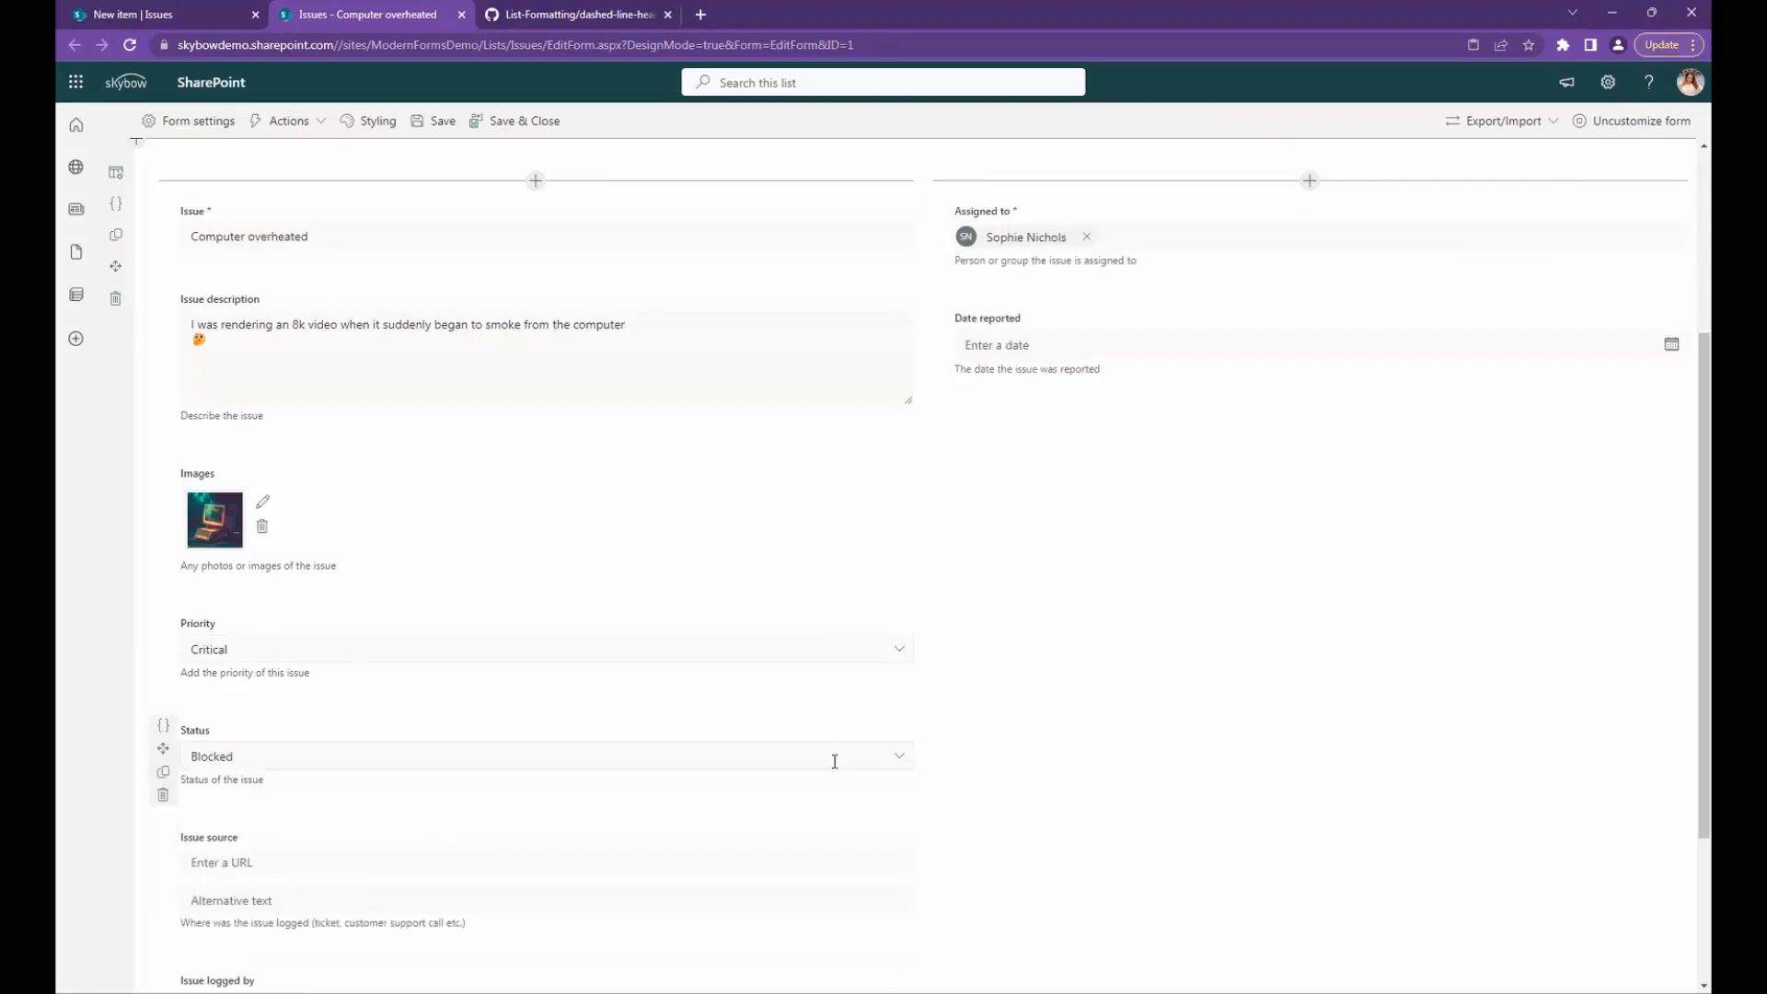
{"action": "scroll", "coordinate": [878, 631], "scroll_direction": "up", "scroll_amount": 3}
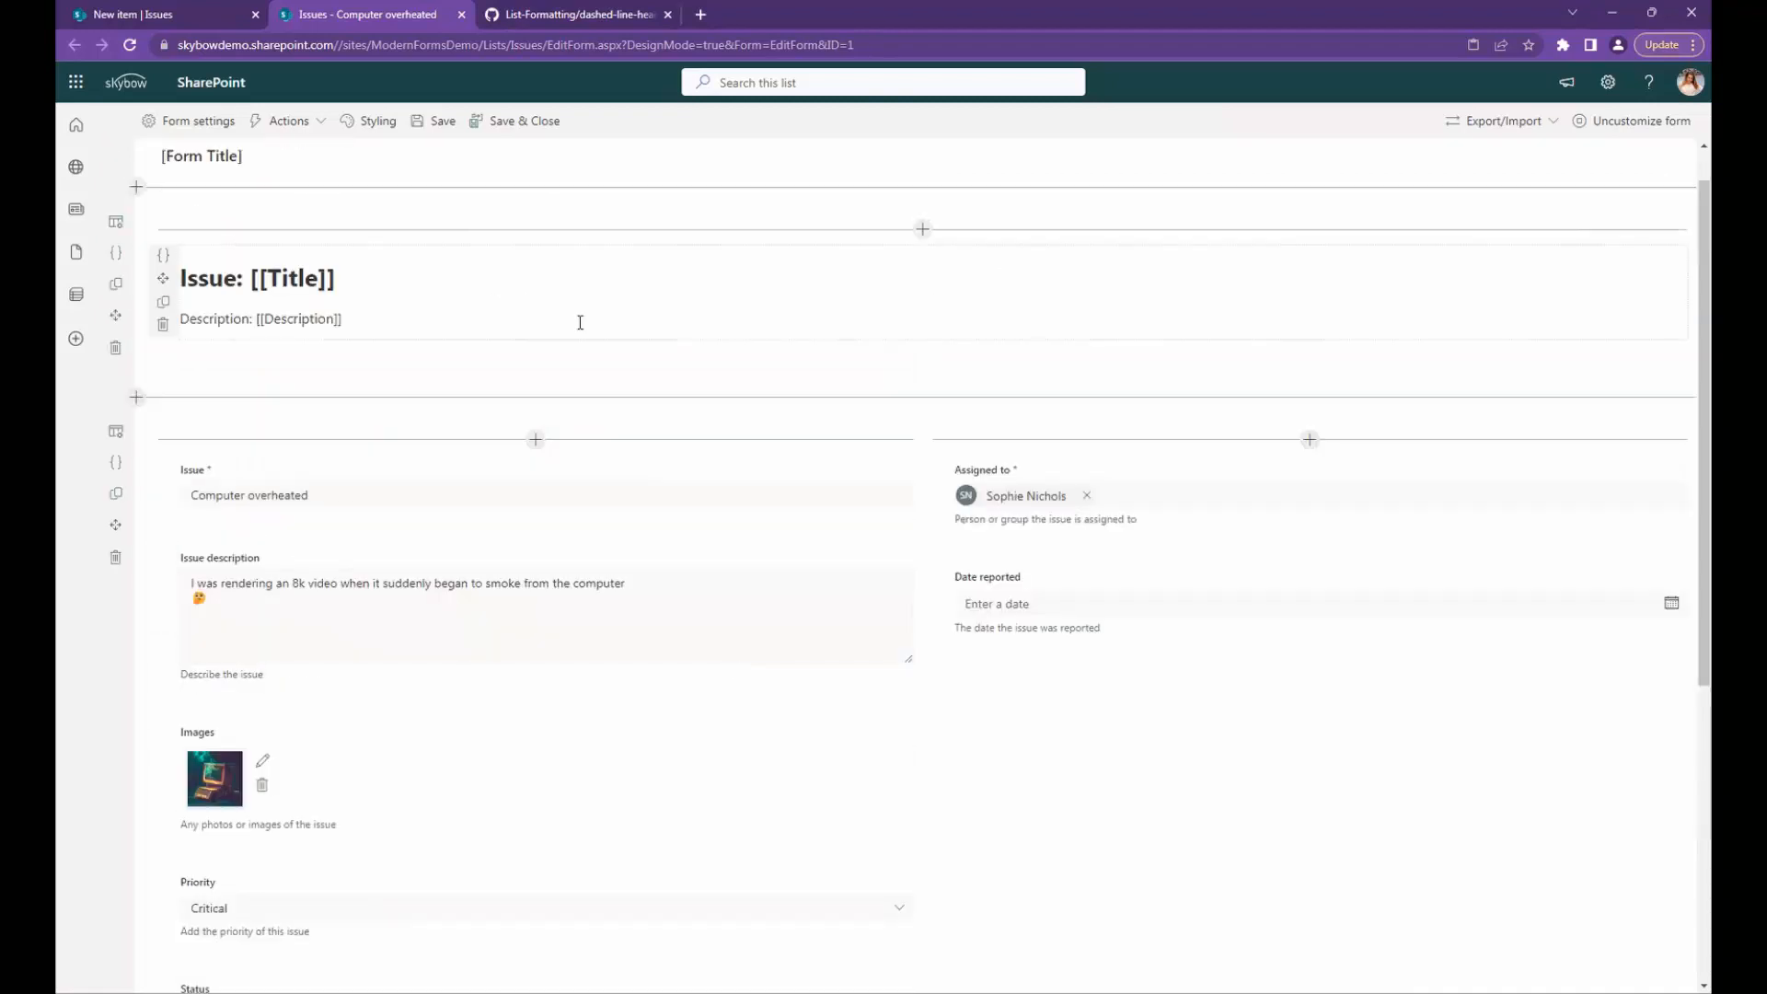
{"action": "left_click", "coordinate": [436, 127]}
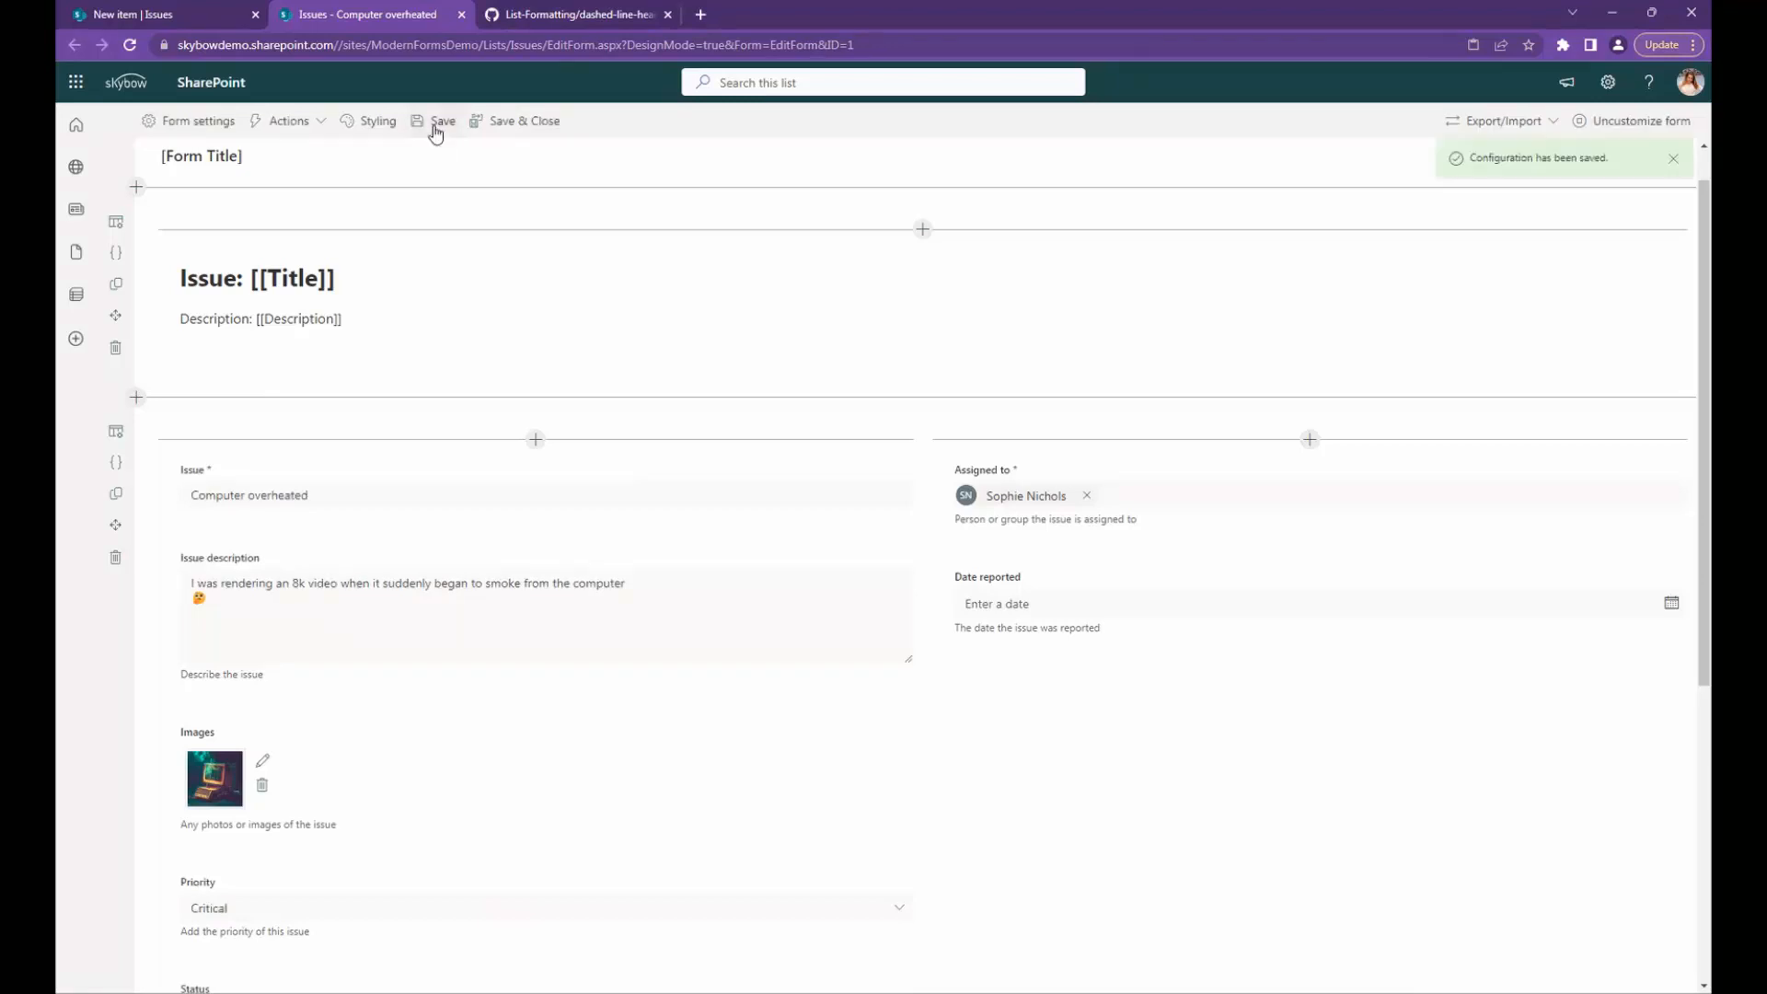
Step: Return to the Issues list, close the forms customization dialog, and open the "Computer overheated" item for editing
{"action": "left_click", "coordinate": [175, 13]}
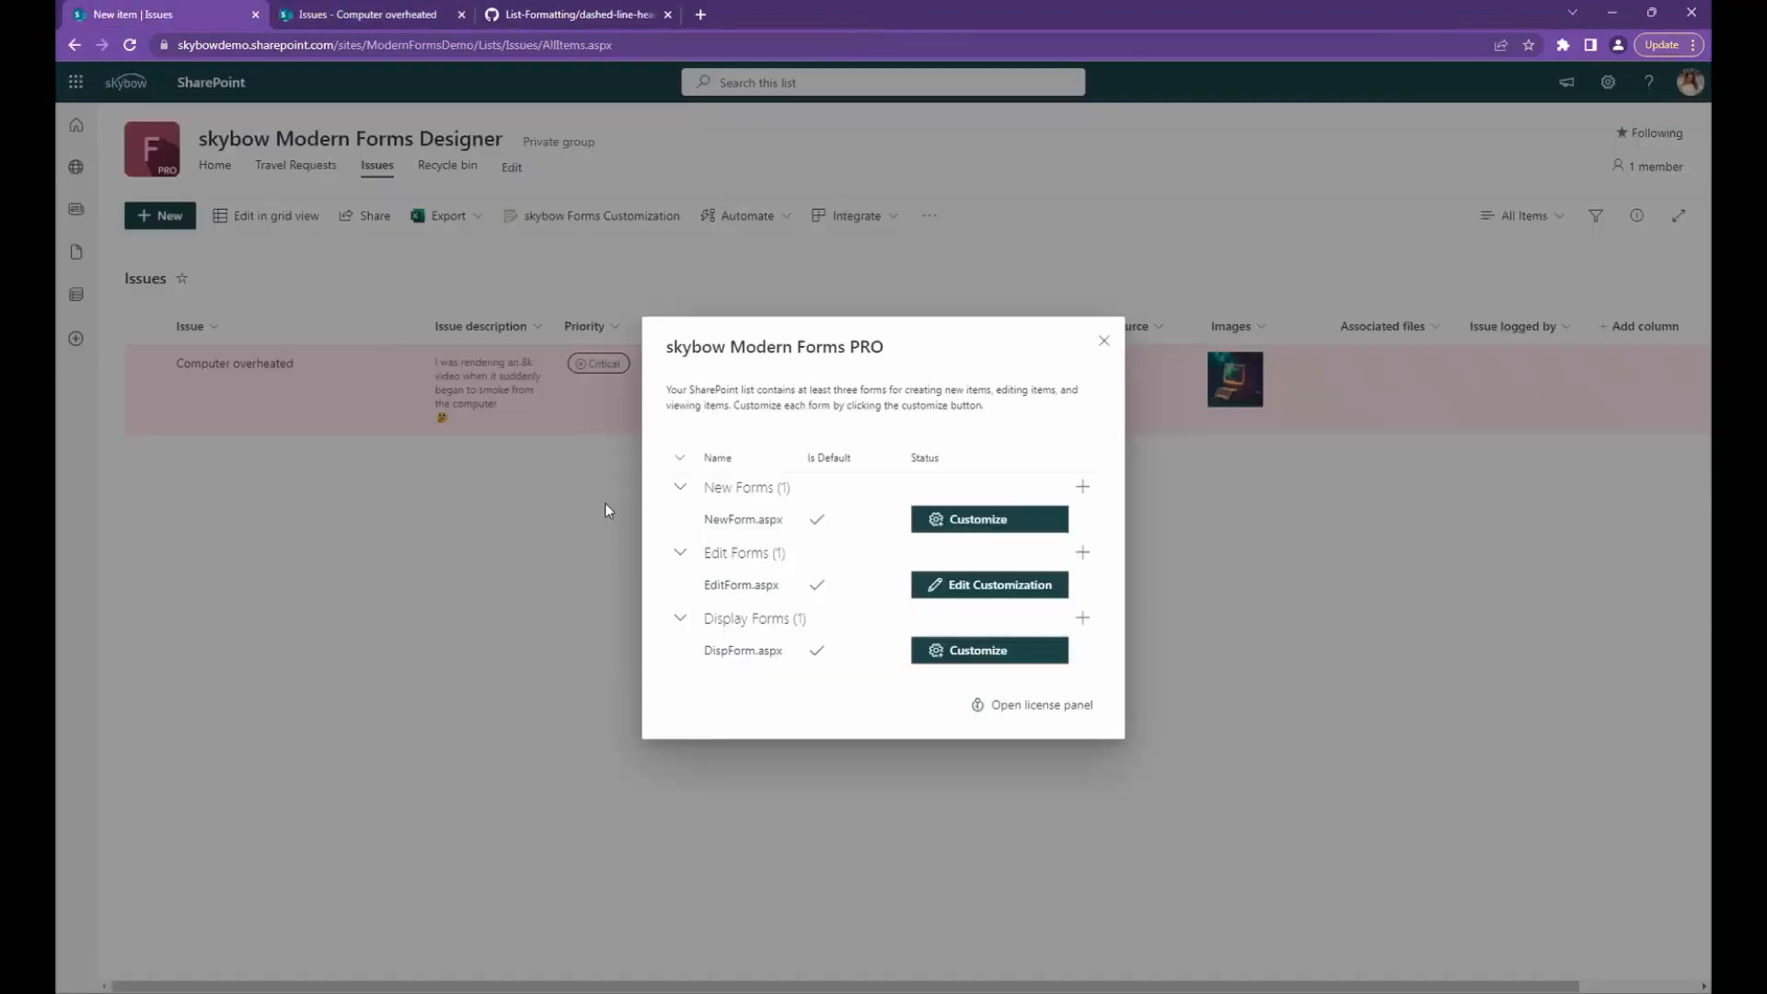
{"action": "left_click", "coordinate": [1105, 347]}
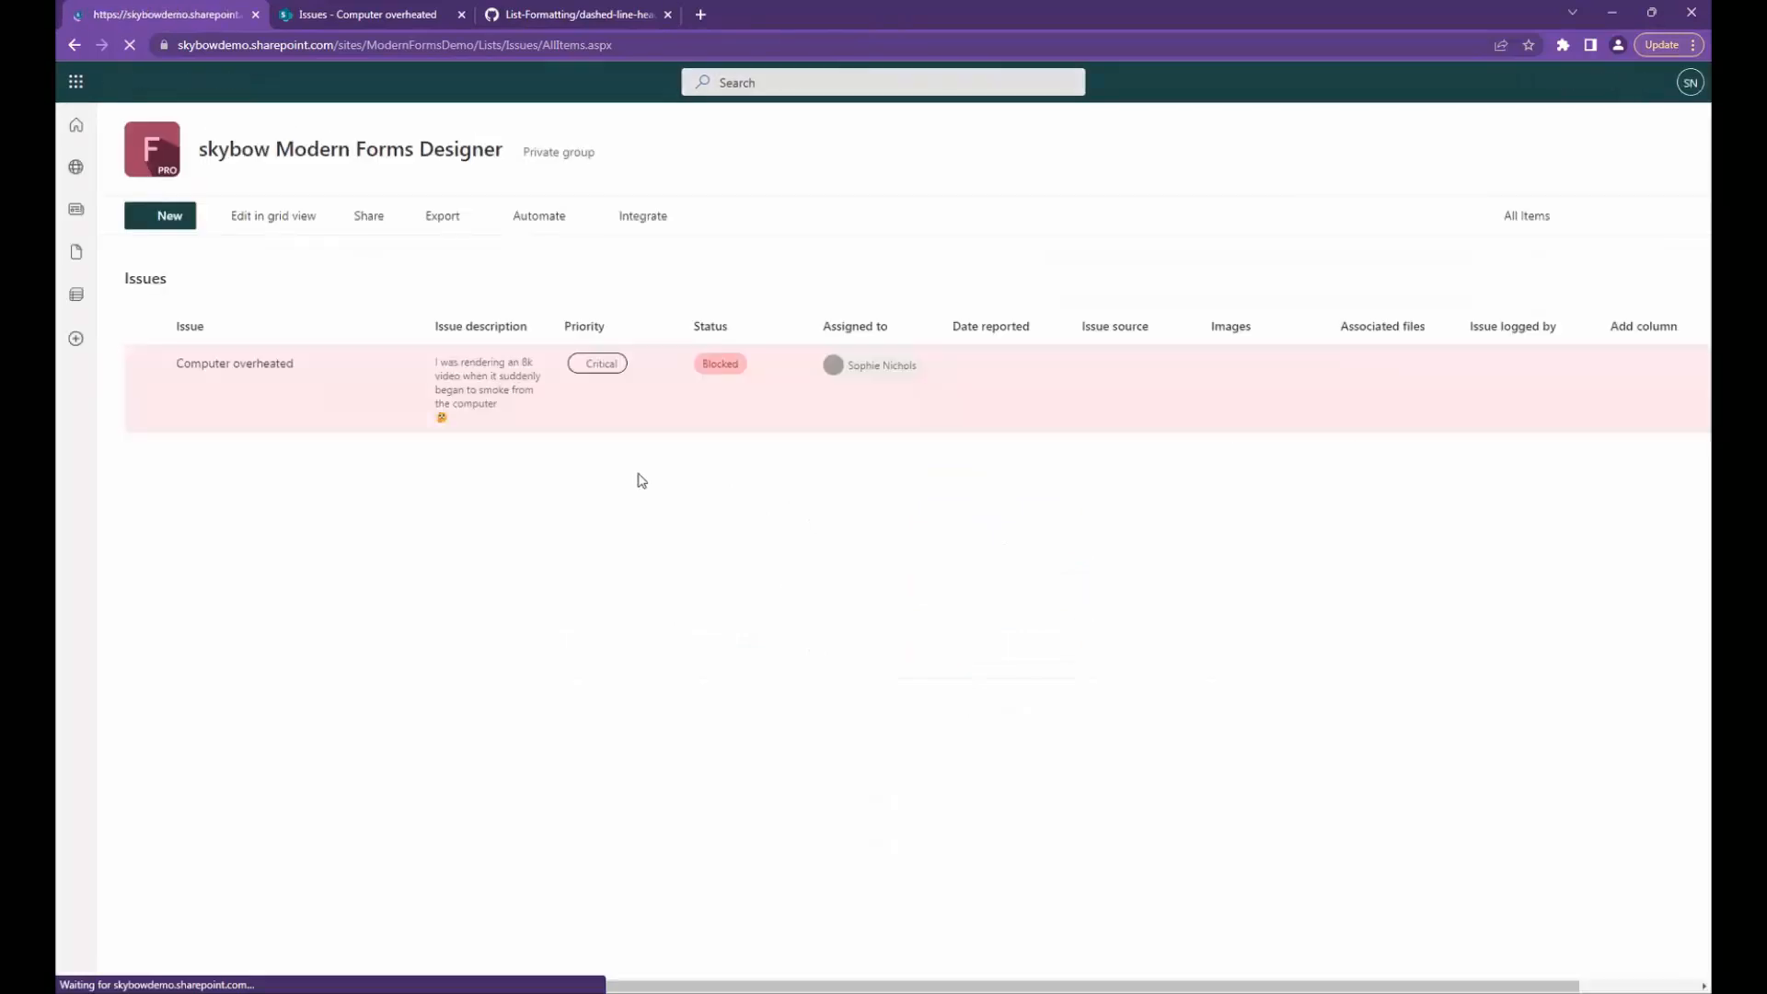
{"action": "right_click", "coordinate": [329, 405]}
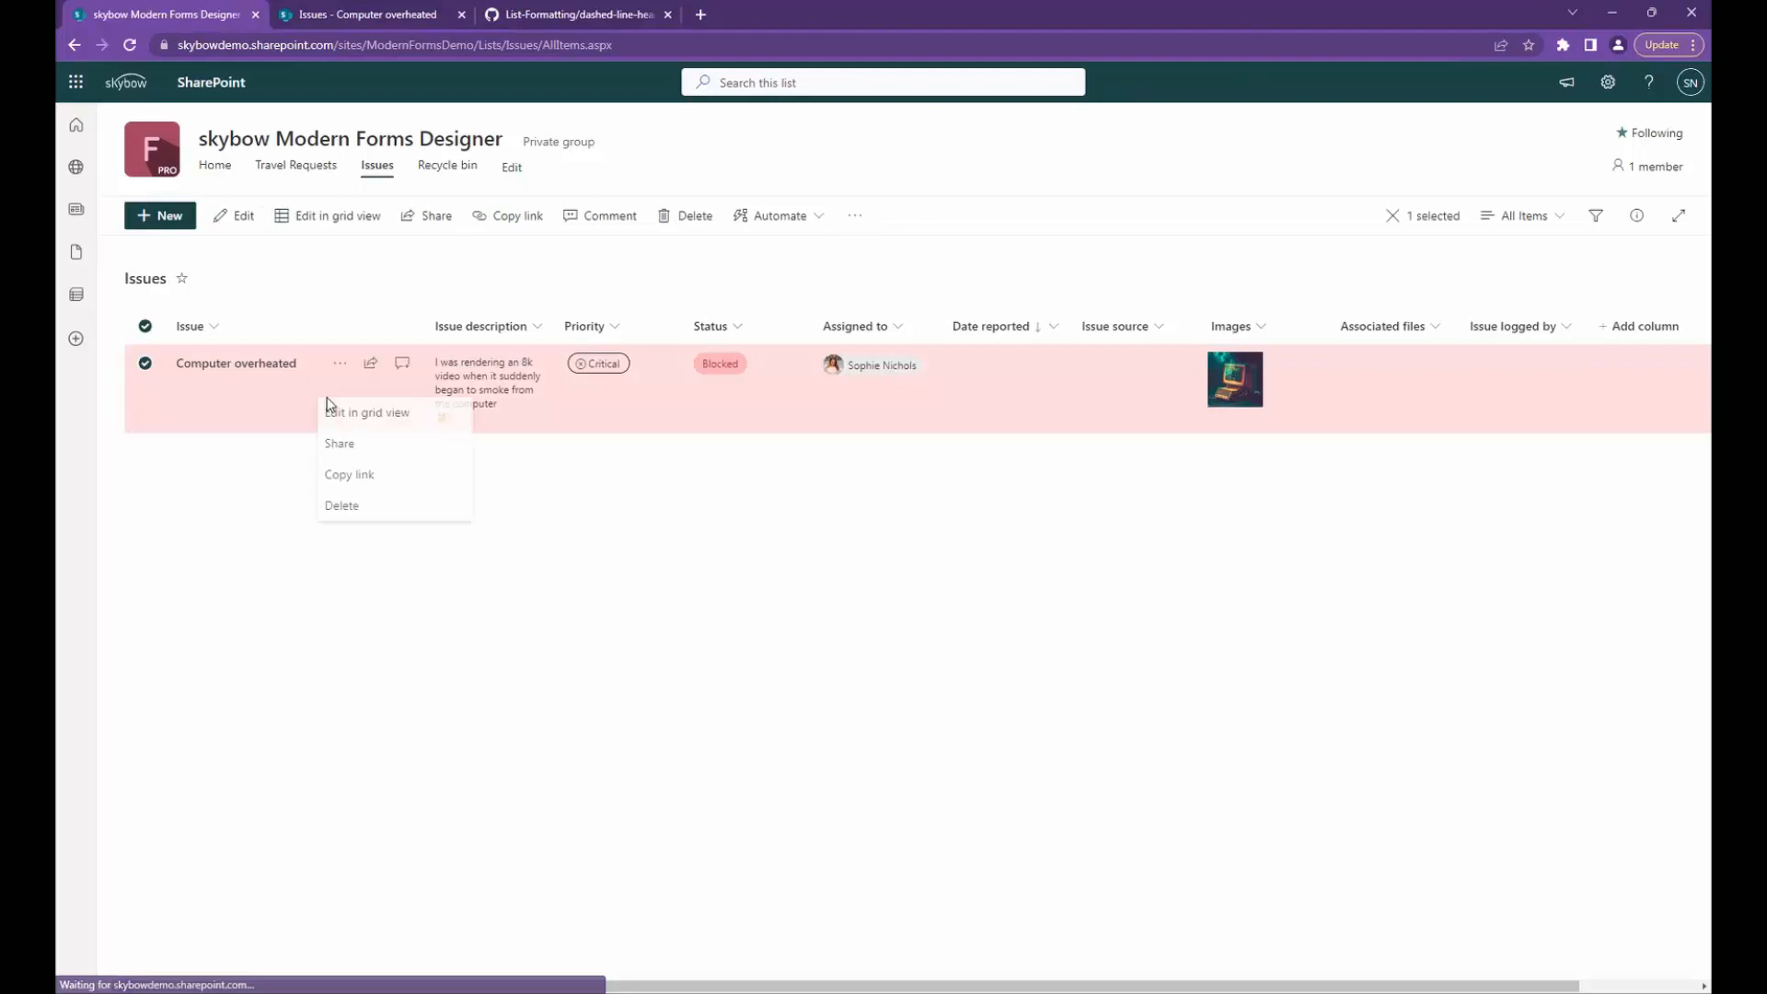
{"action": "left_click", "coordinate": [253, 415]}
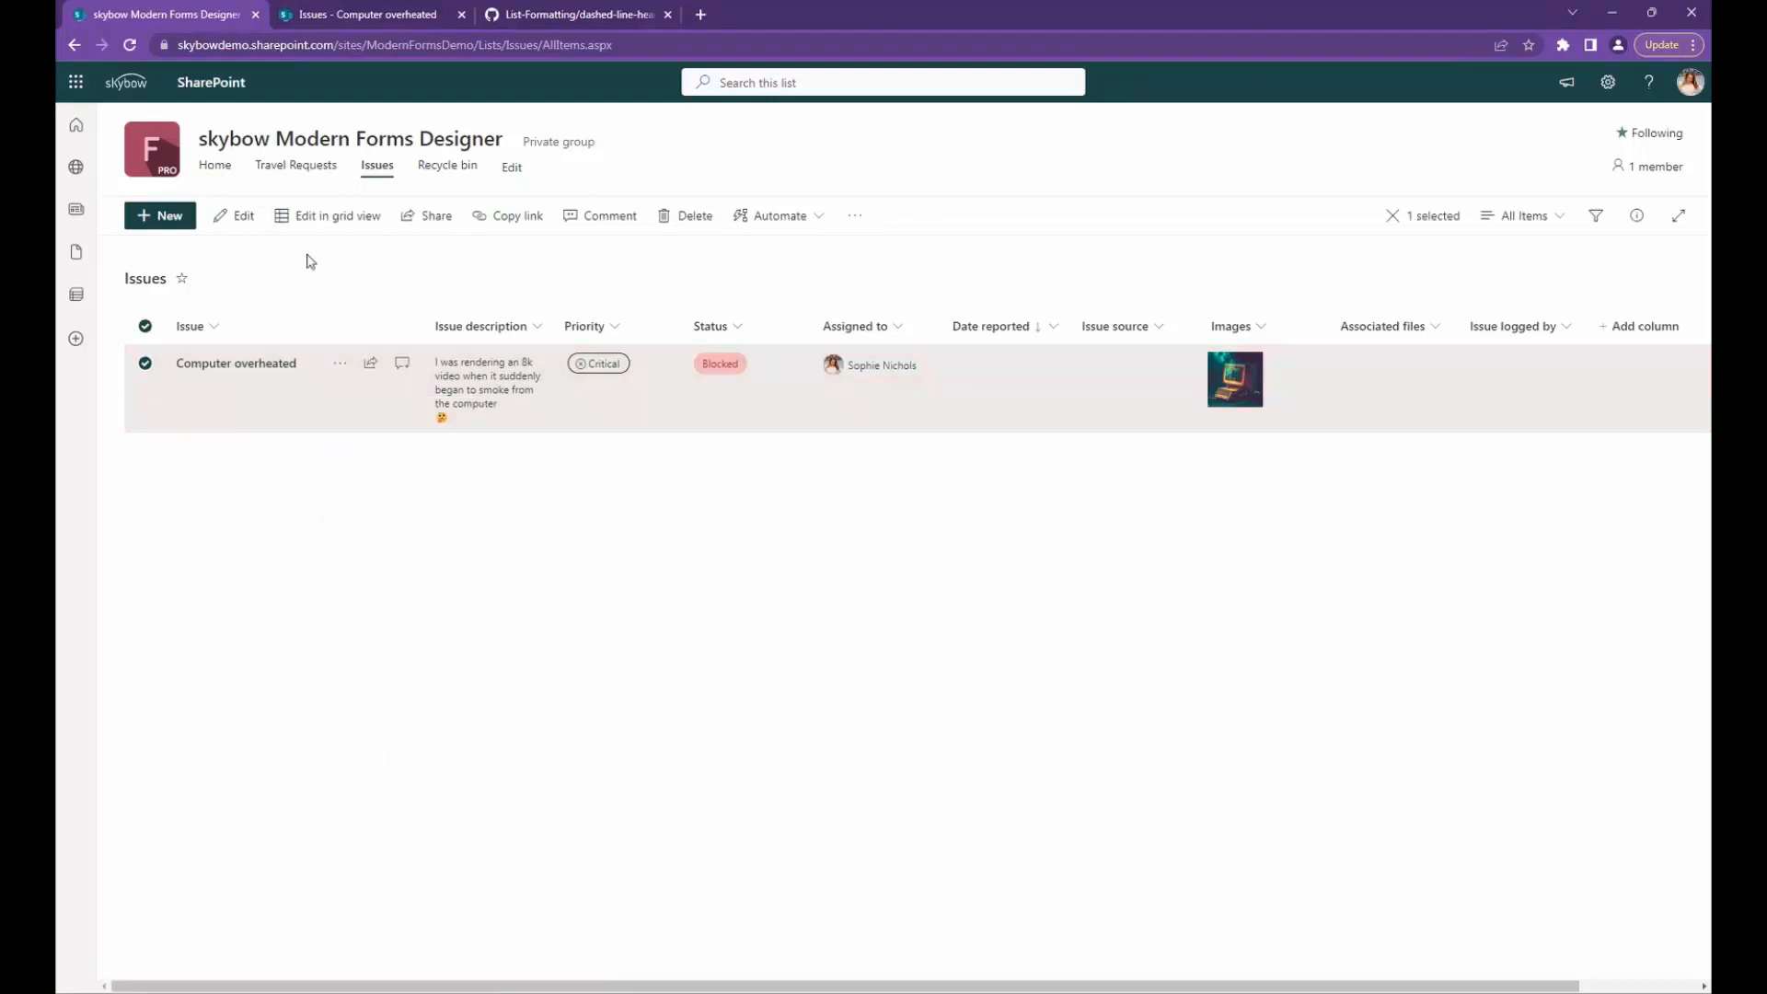
{"action": "right_click", "coordinate": [355, 399]}
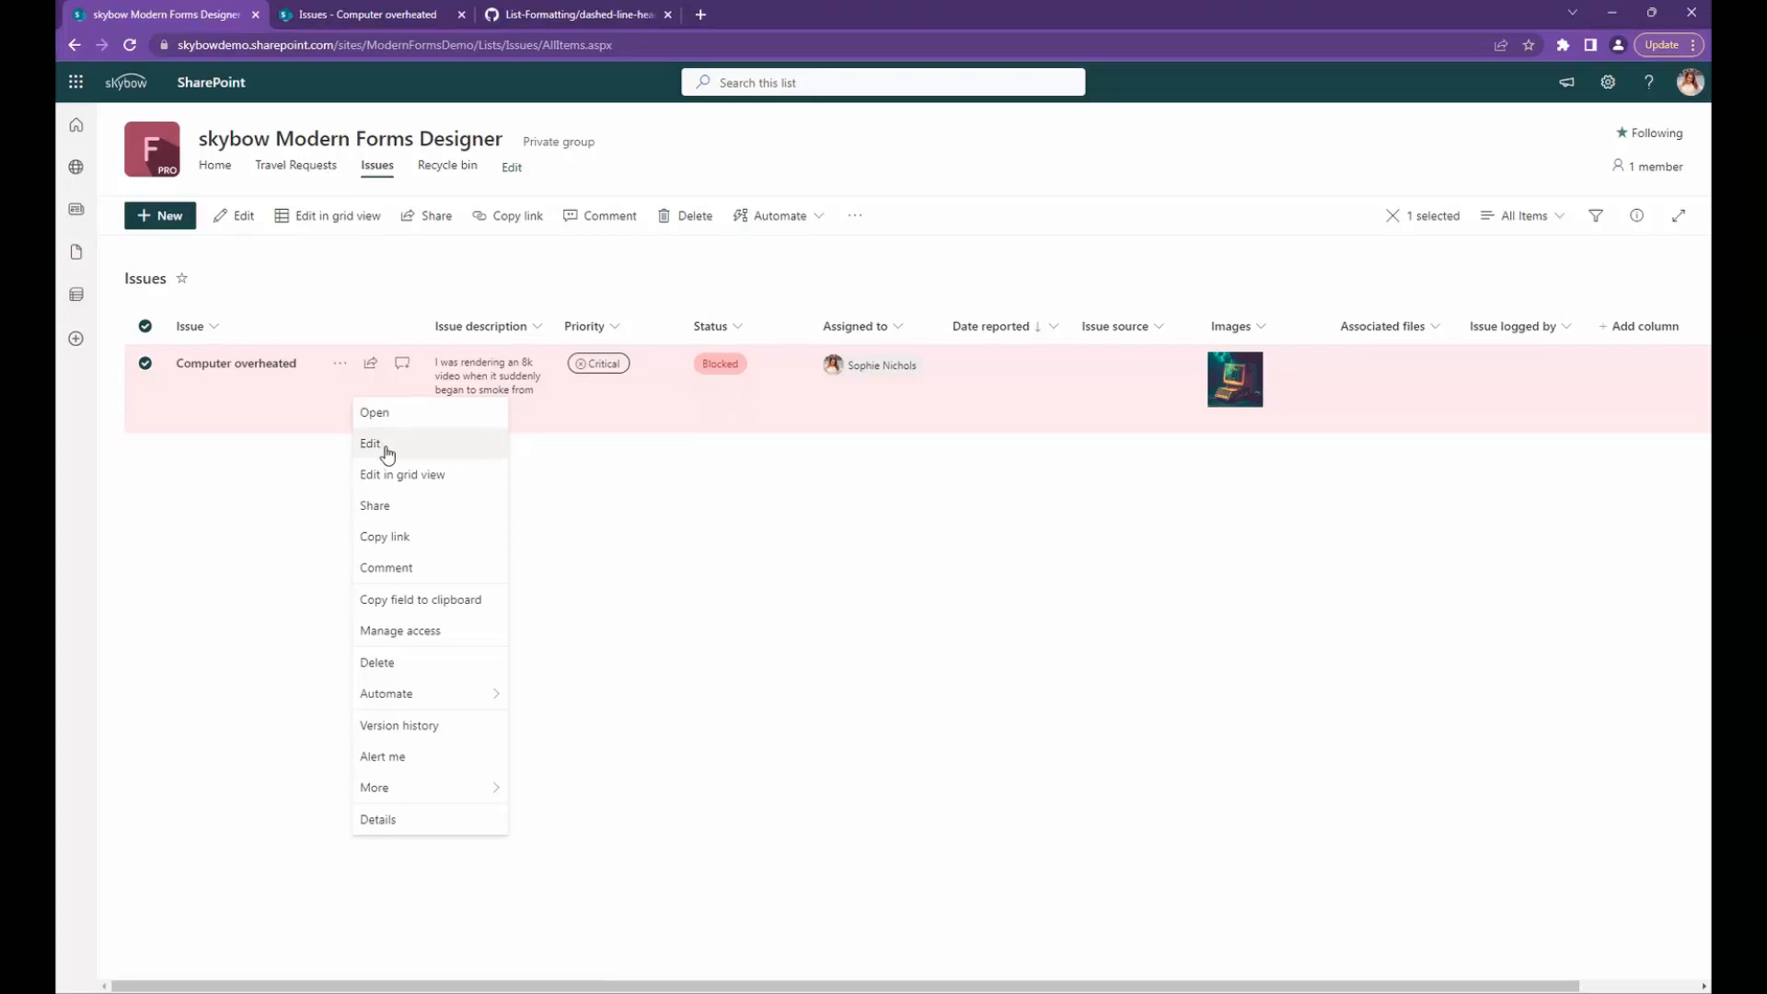
{"action": "left_click", "coordinate": [388, 451]}
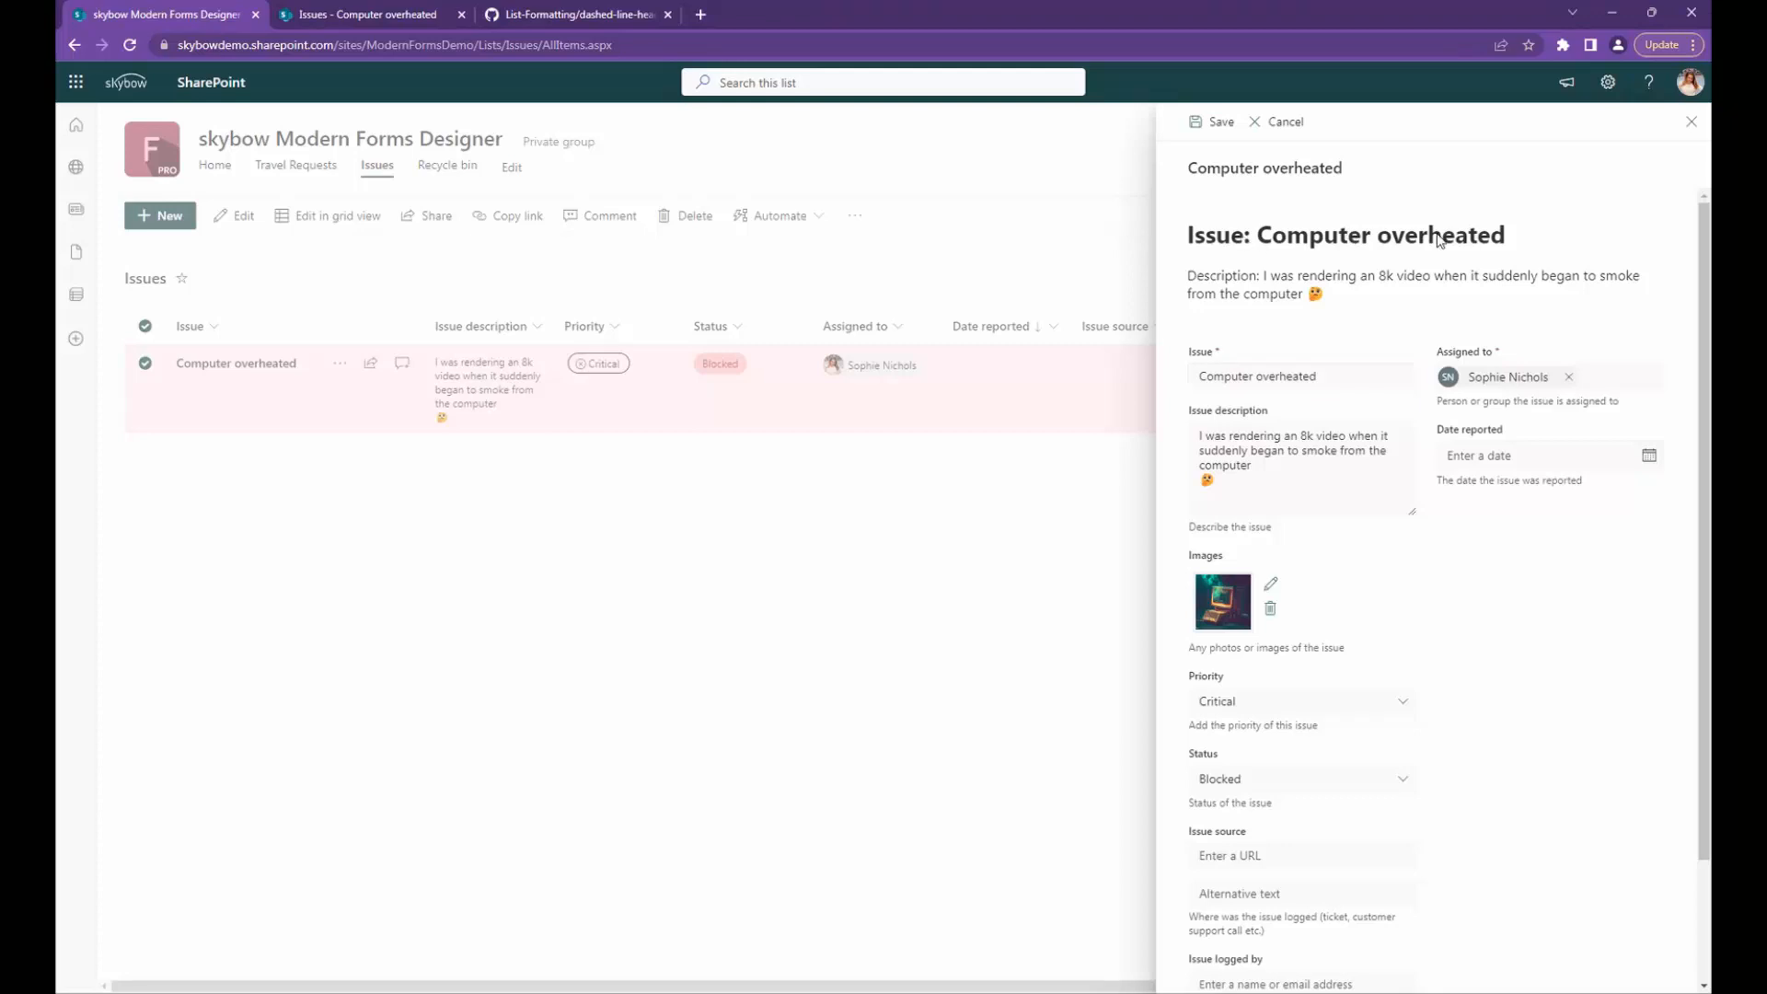
Step: Test the dynamic header by appending "werewrw" to the item's Issue value
{"action": "left_click", "coordinate": [1369, 380]}
{"action": "type", "text": "werewrw"}
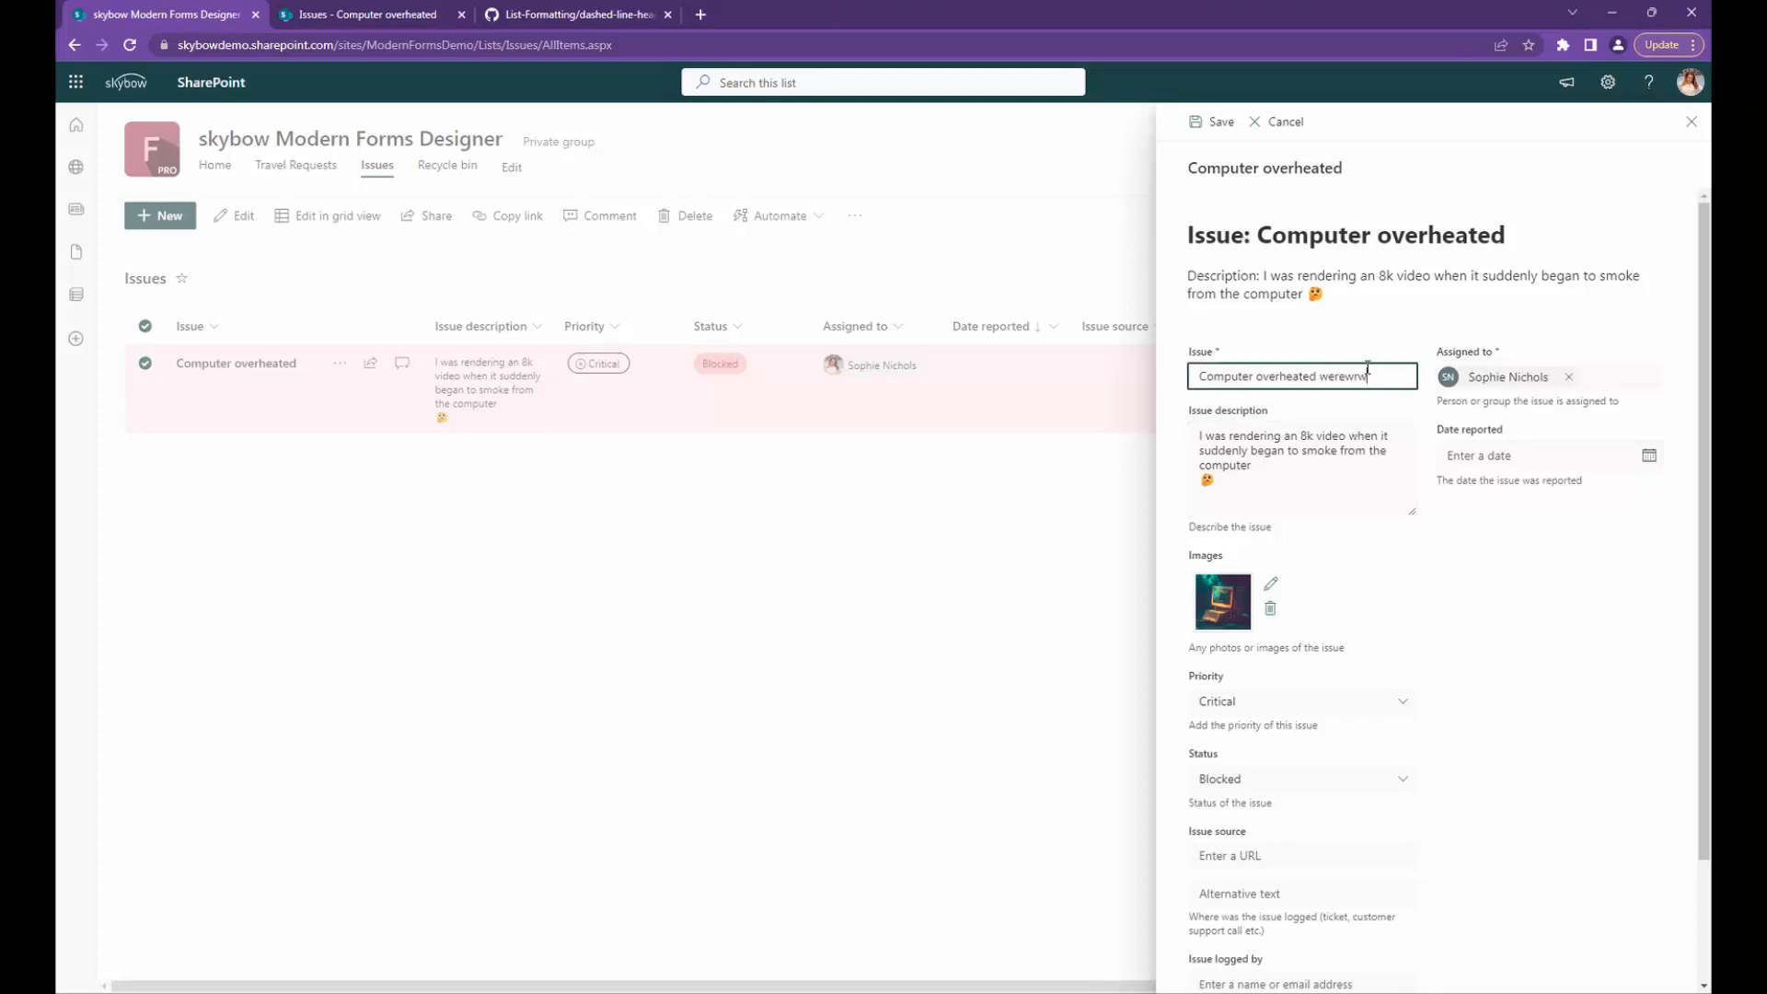
{"action": "left_click", "coordinate": [1358, 333]}
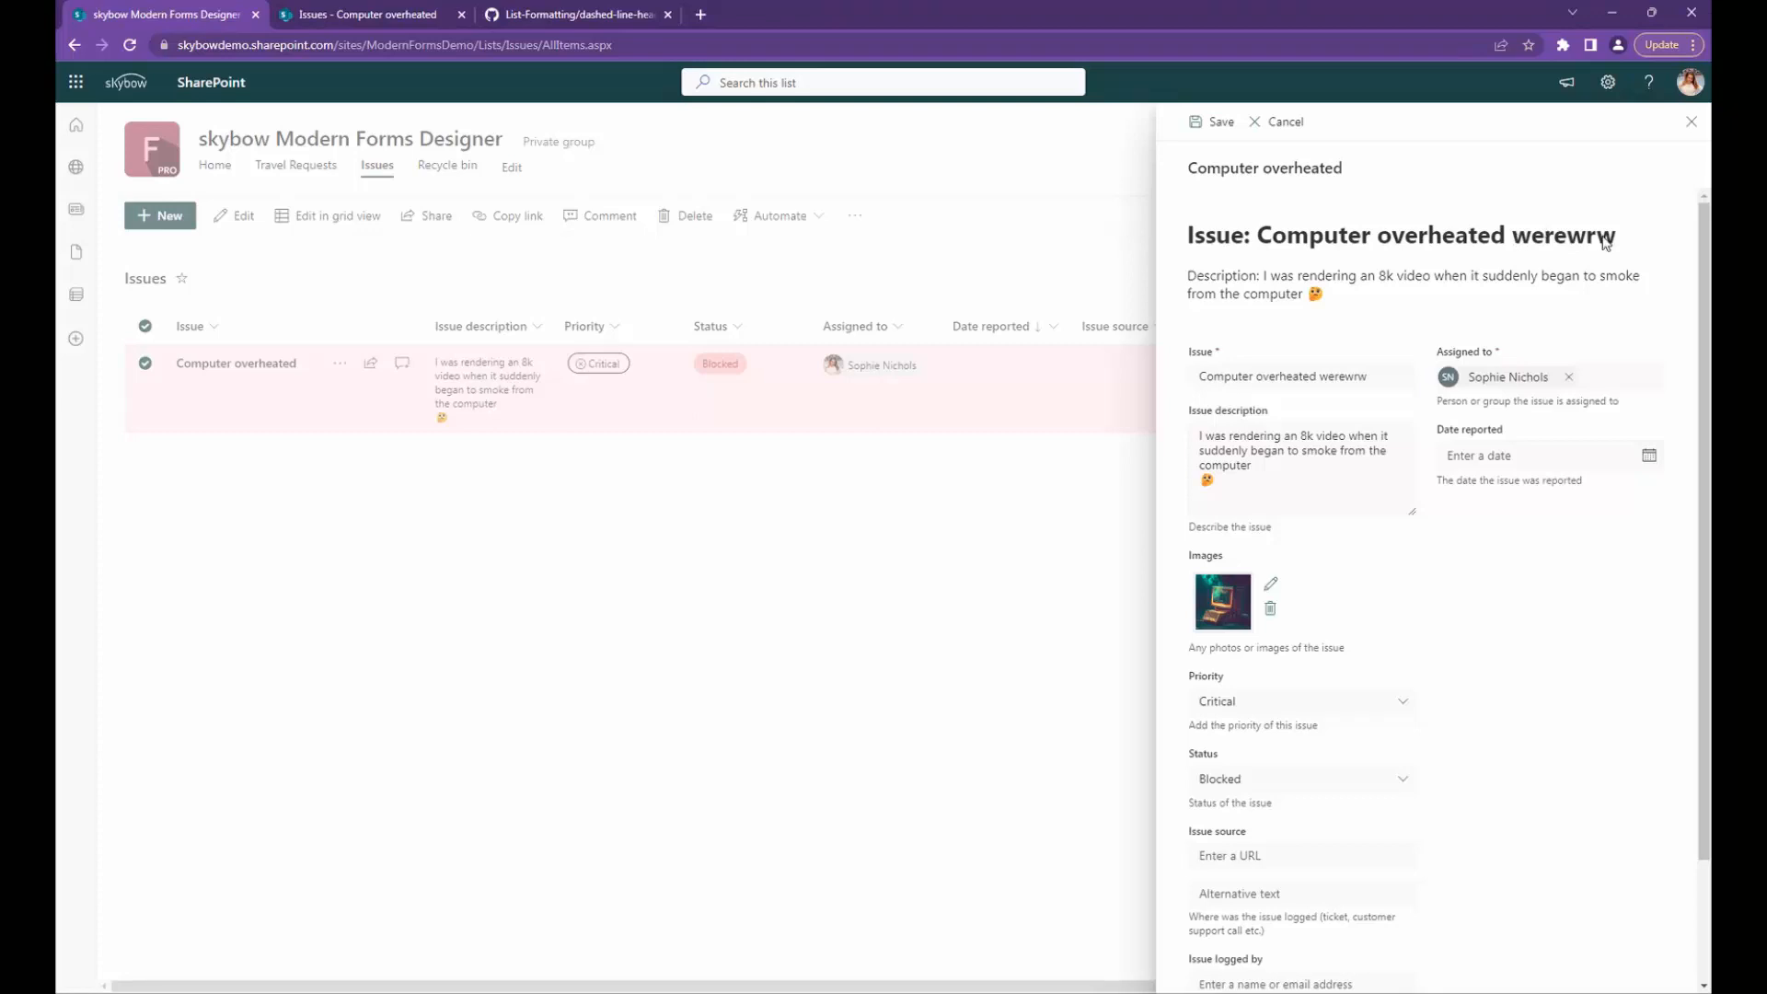
Step: Remove the test text "werewrw" from the item's Issue value so it reads "Computer overheated"
{"action": "left_click_drag", "start_coordinate": [1368, 377], "coordinate": [1326, 375]}
{"action": "key", "text": "BackSpace"}
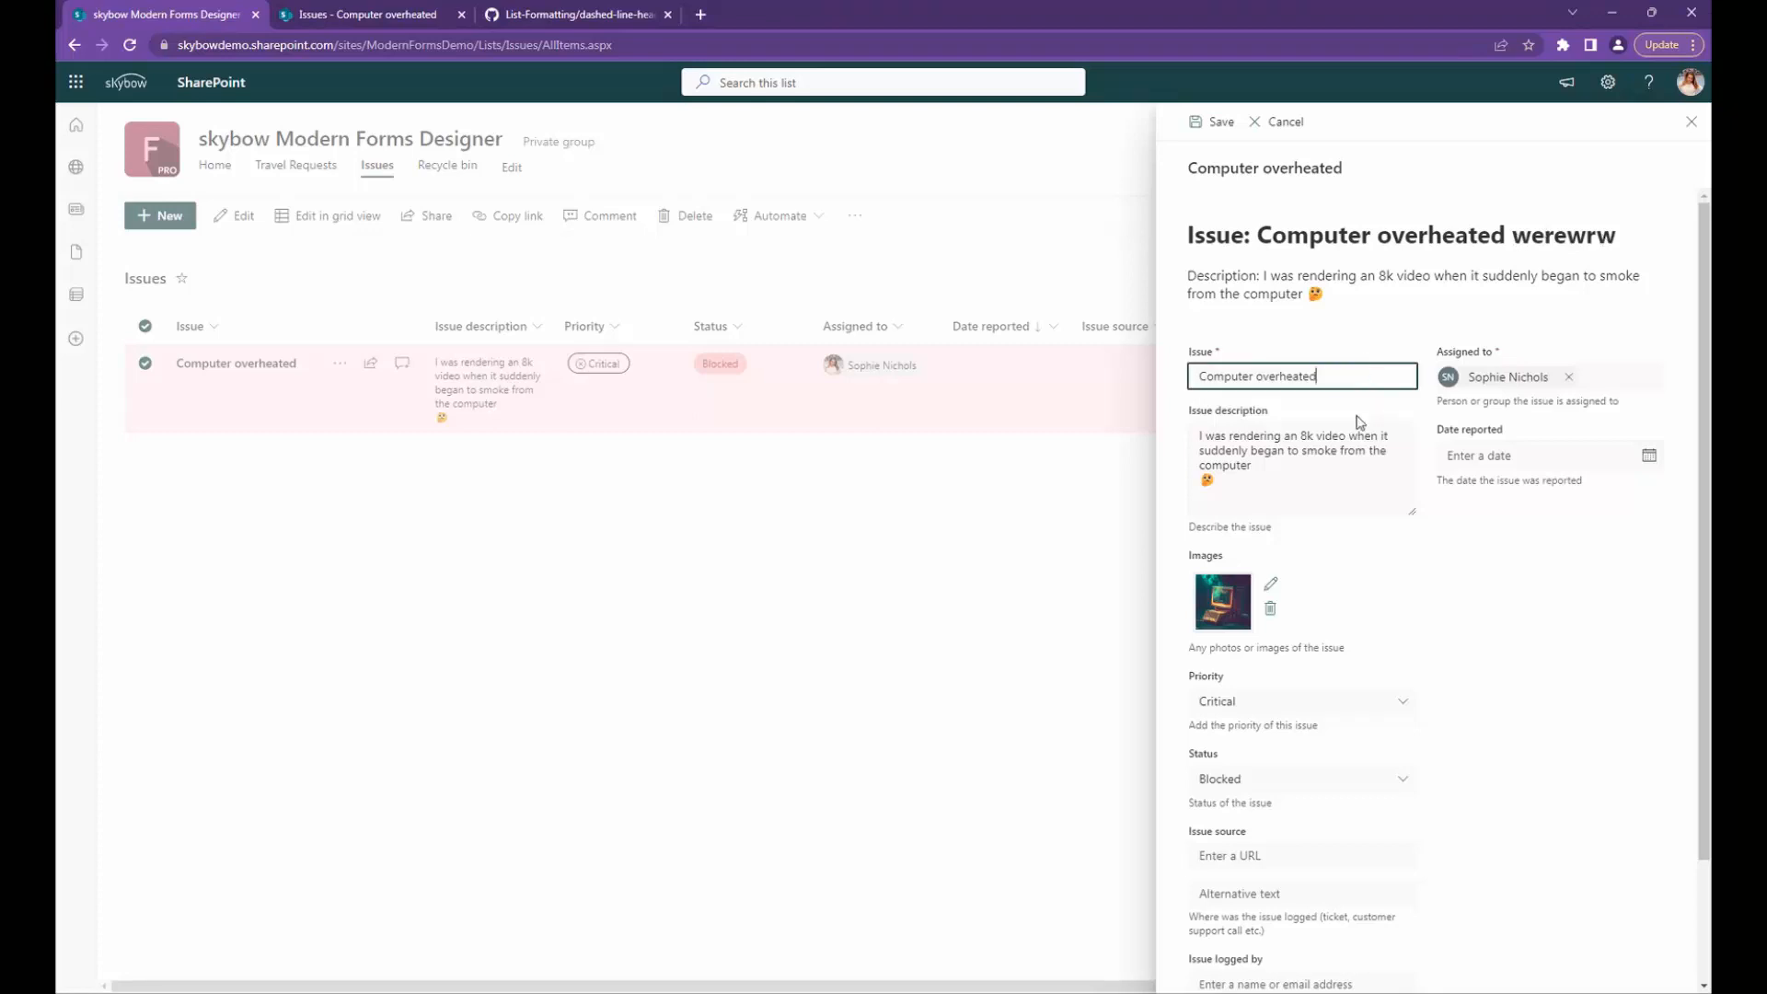
{"action": "left_click", "coordinate": [1338, 340]}
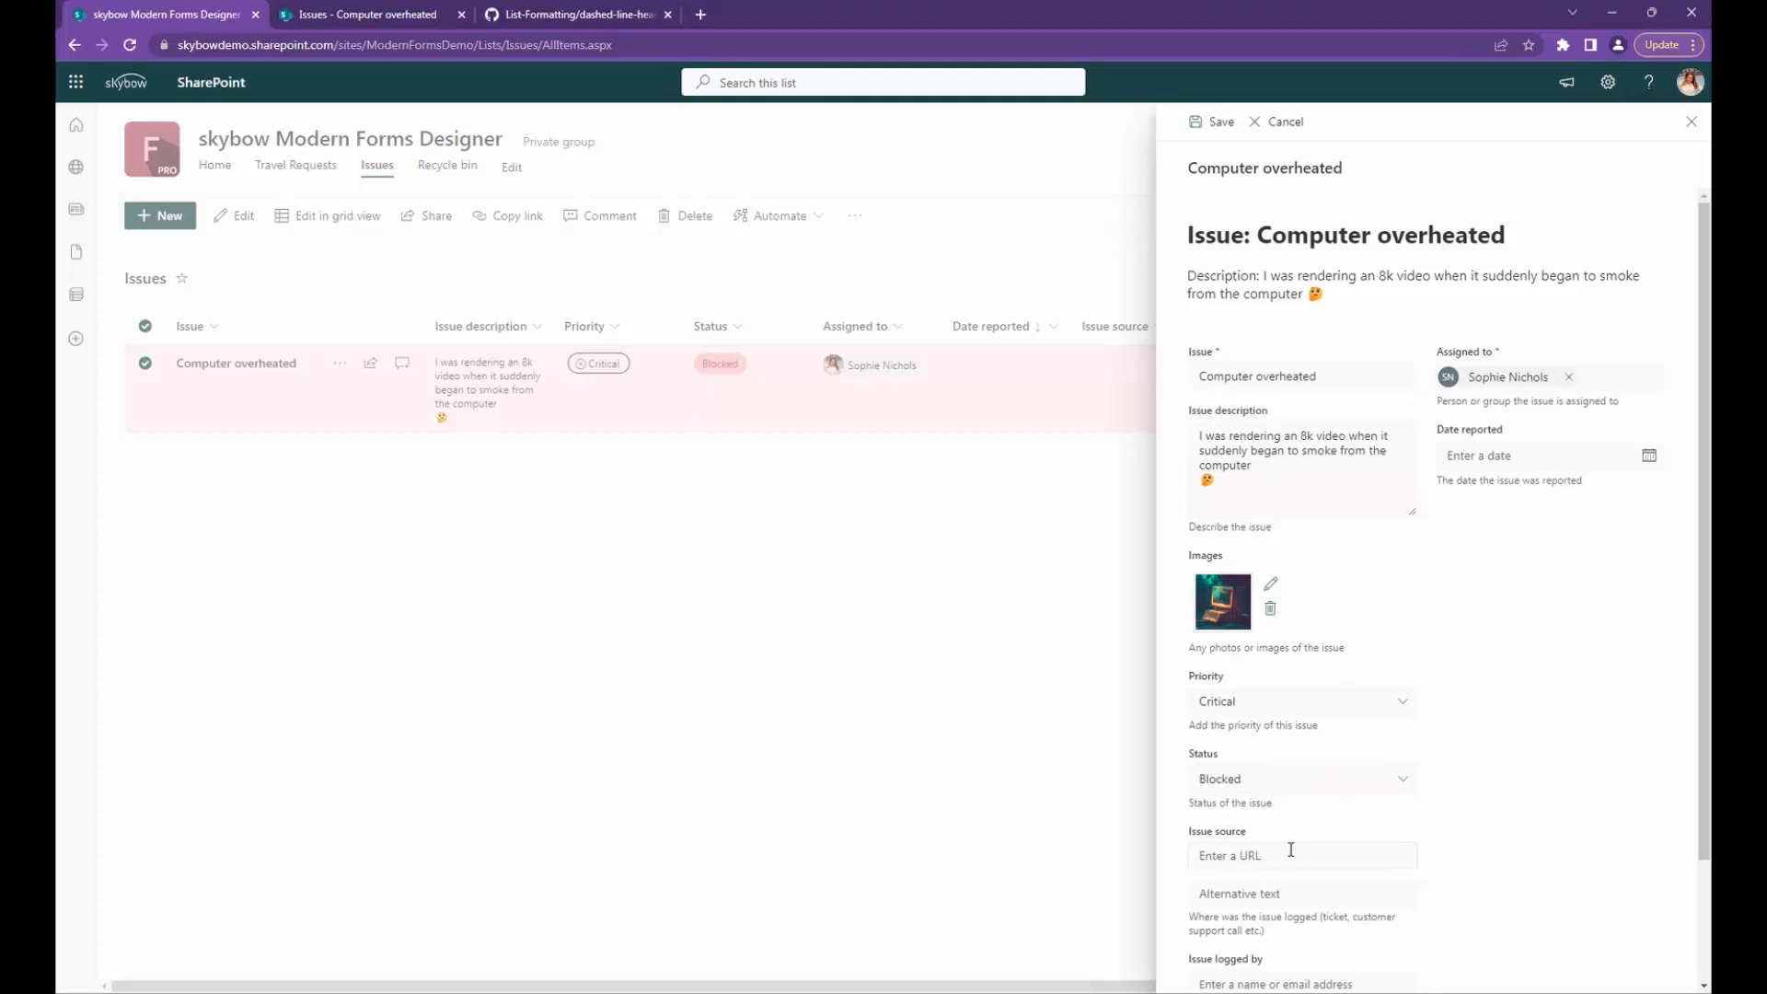
{"action": "left_click_drag", "start_coordinate": [1188, 169], "coordinate": [1349, 175]}
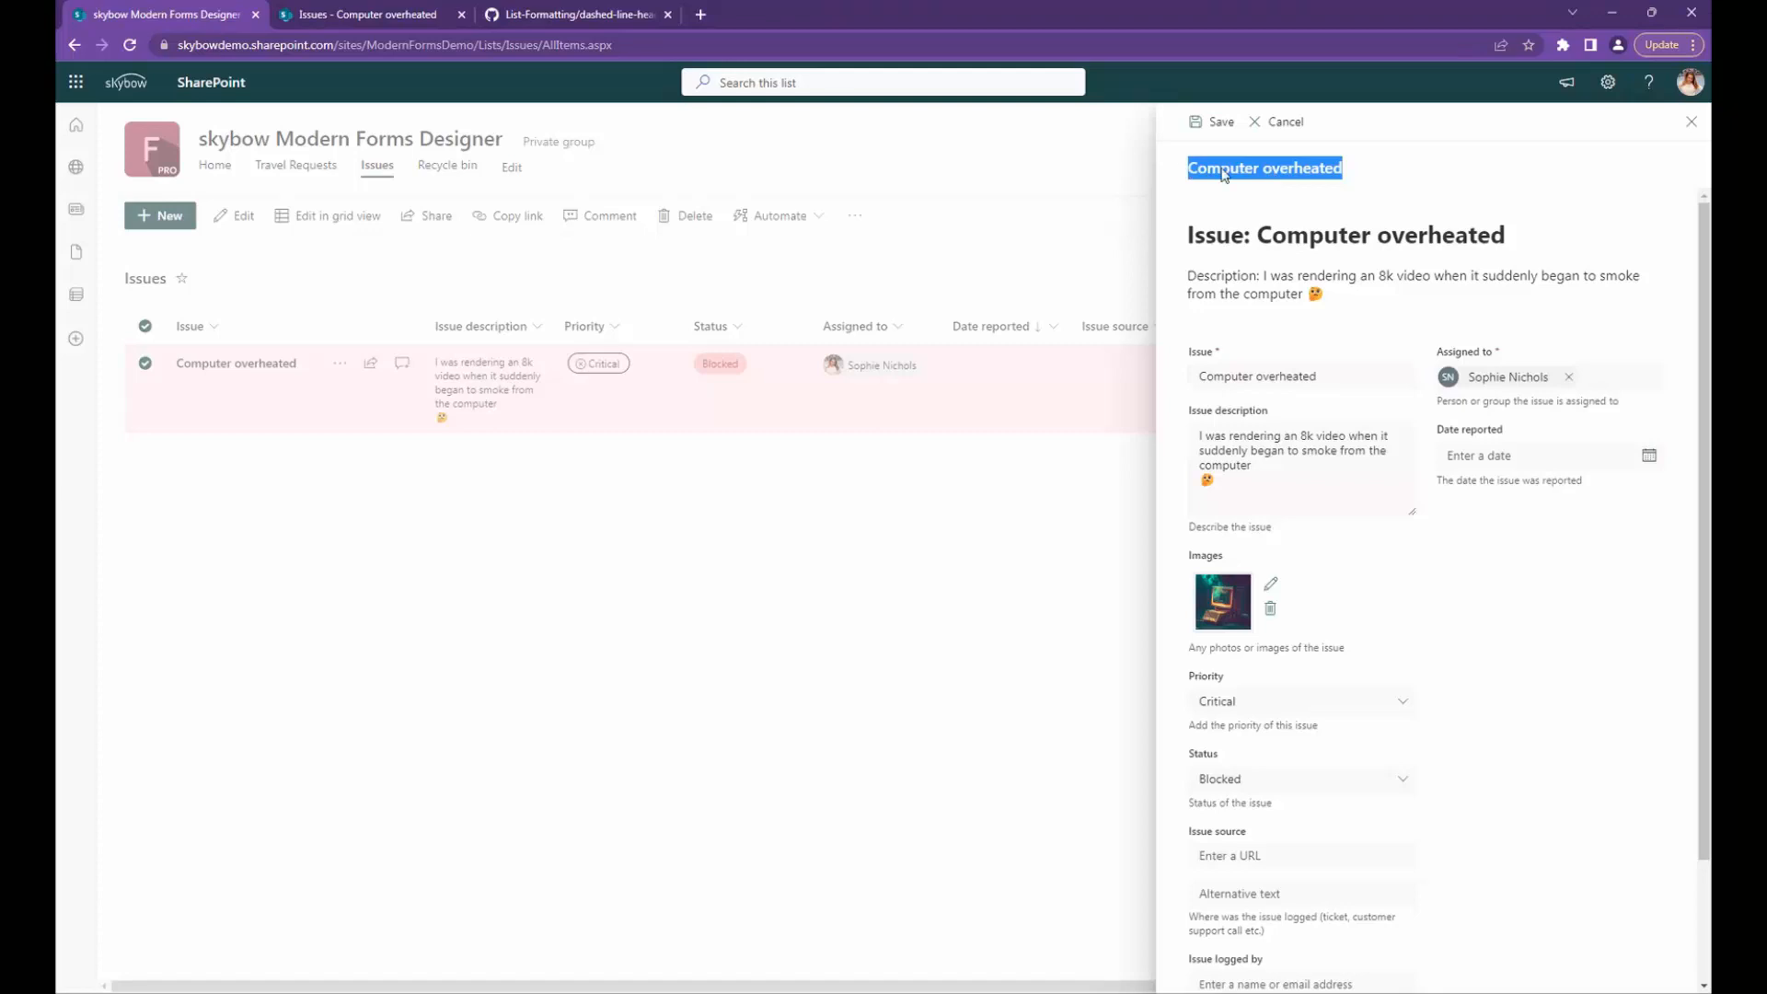
{"action": "left_click_drag", "start_coordinate": [1188, 169], "coordinate": [1336, 168]}
{"action": "scroll", "coordinate": [1298, 585], "scroll_direction": "down", "scroll_amount": 1}
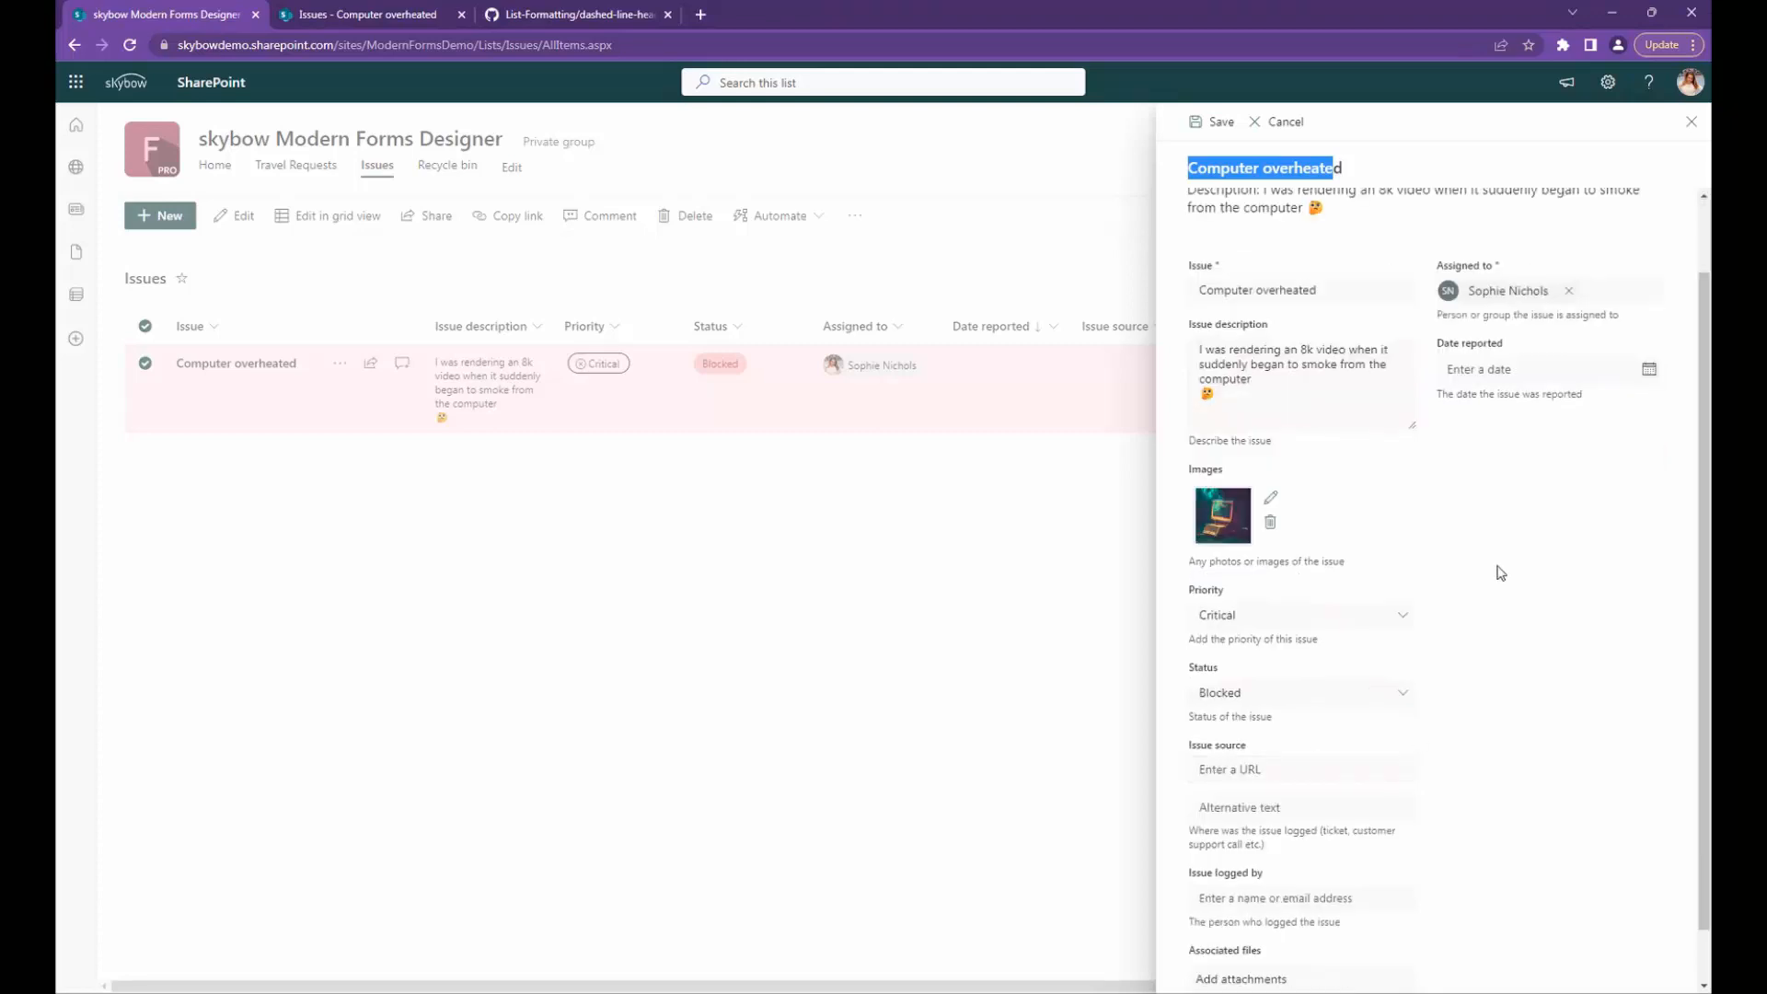
Step: Test the required-field validation by clearing the Assigned to field, and cancel editing the item
{"action": "left_click", "coordinate": [1570, 293]}
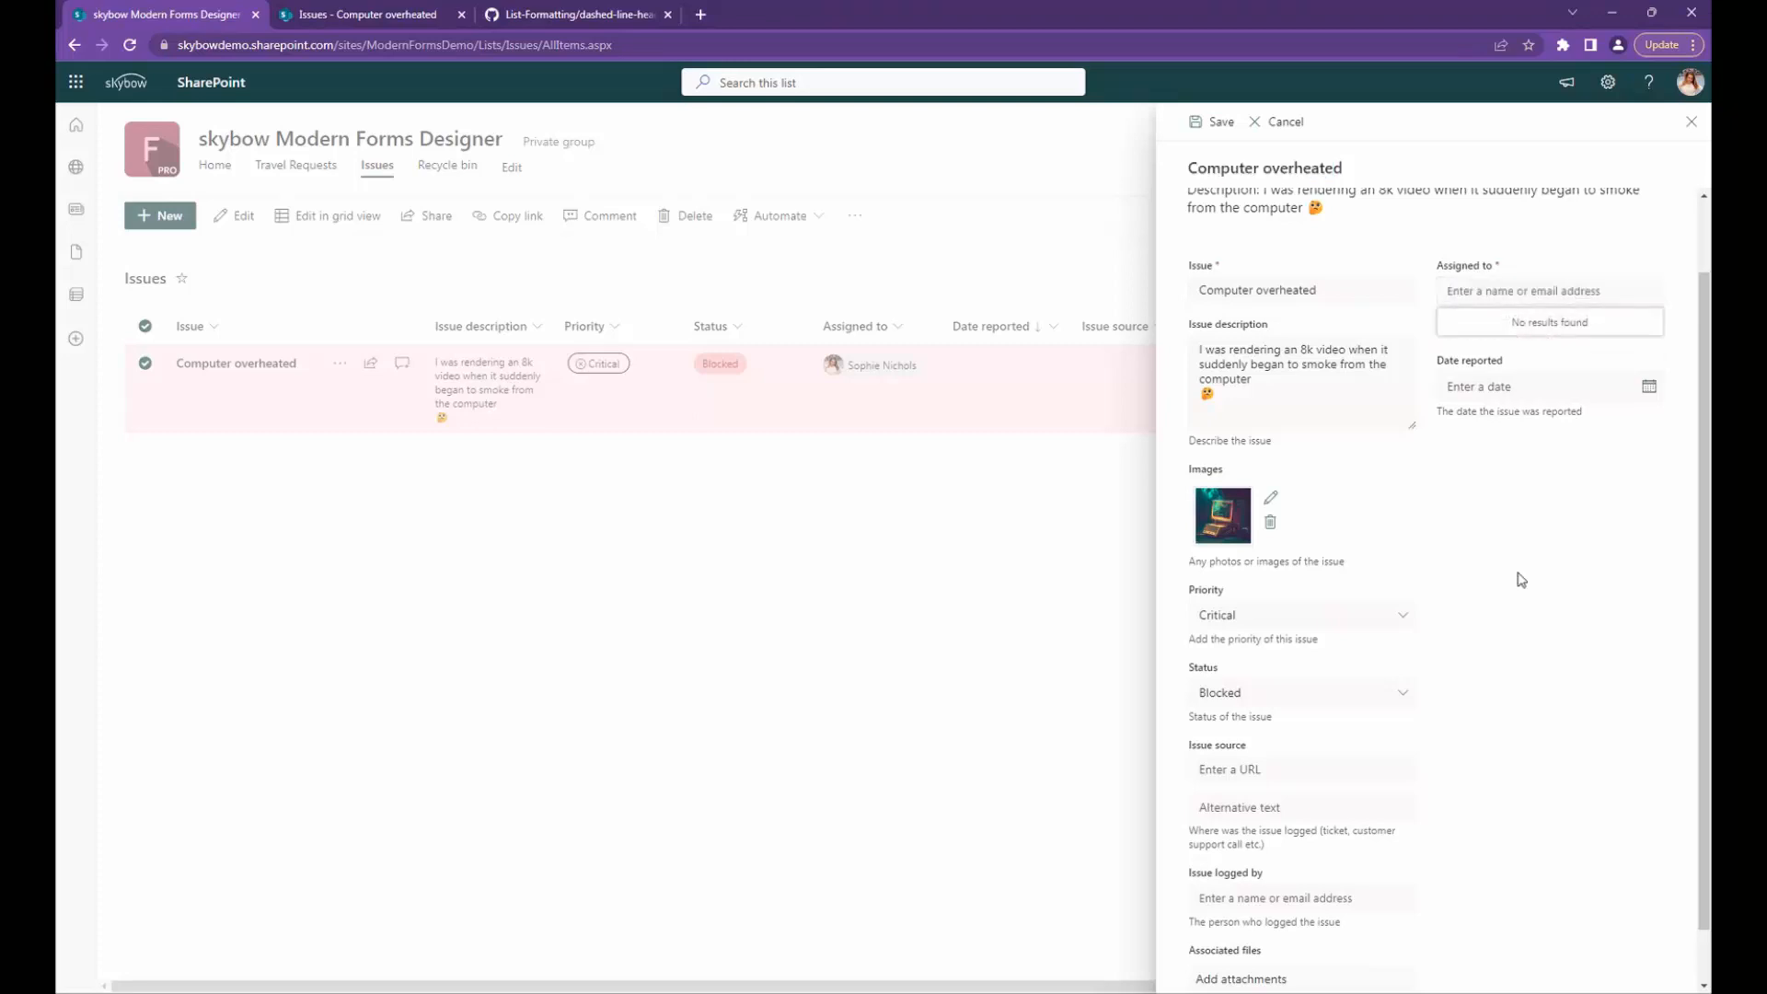
{"action": "mouse_move", "coordinate": [1441, 333]}
{"action": "left_mouse_down"}
{"action": "mouse_move", "coordinate": [1562, 341]}
{"action": "mouse_move", "coordinate": [1440, 340]}
{"action": "left_mouse_up"}
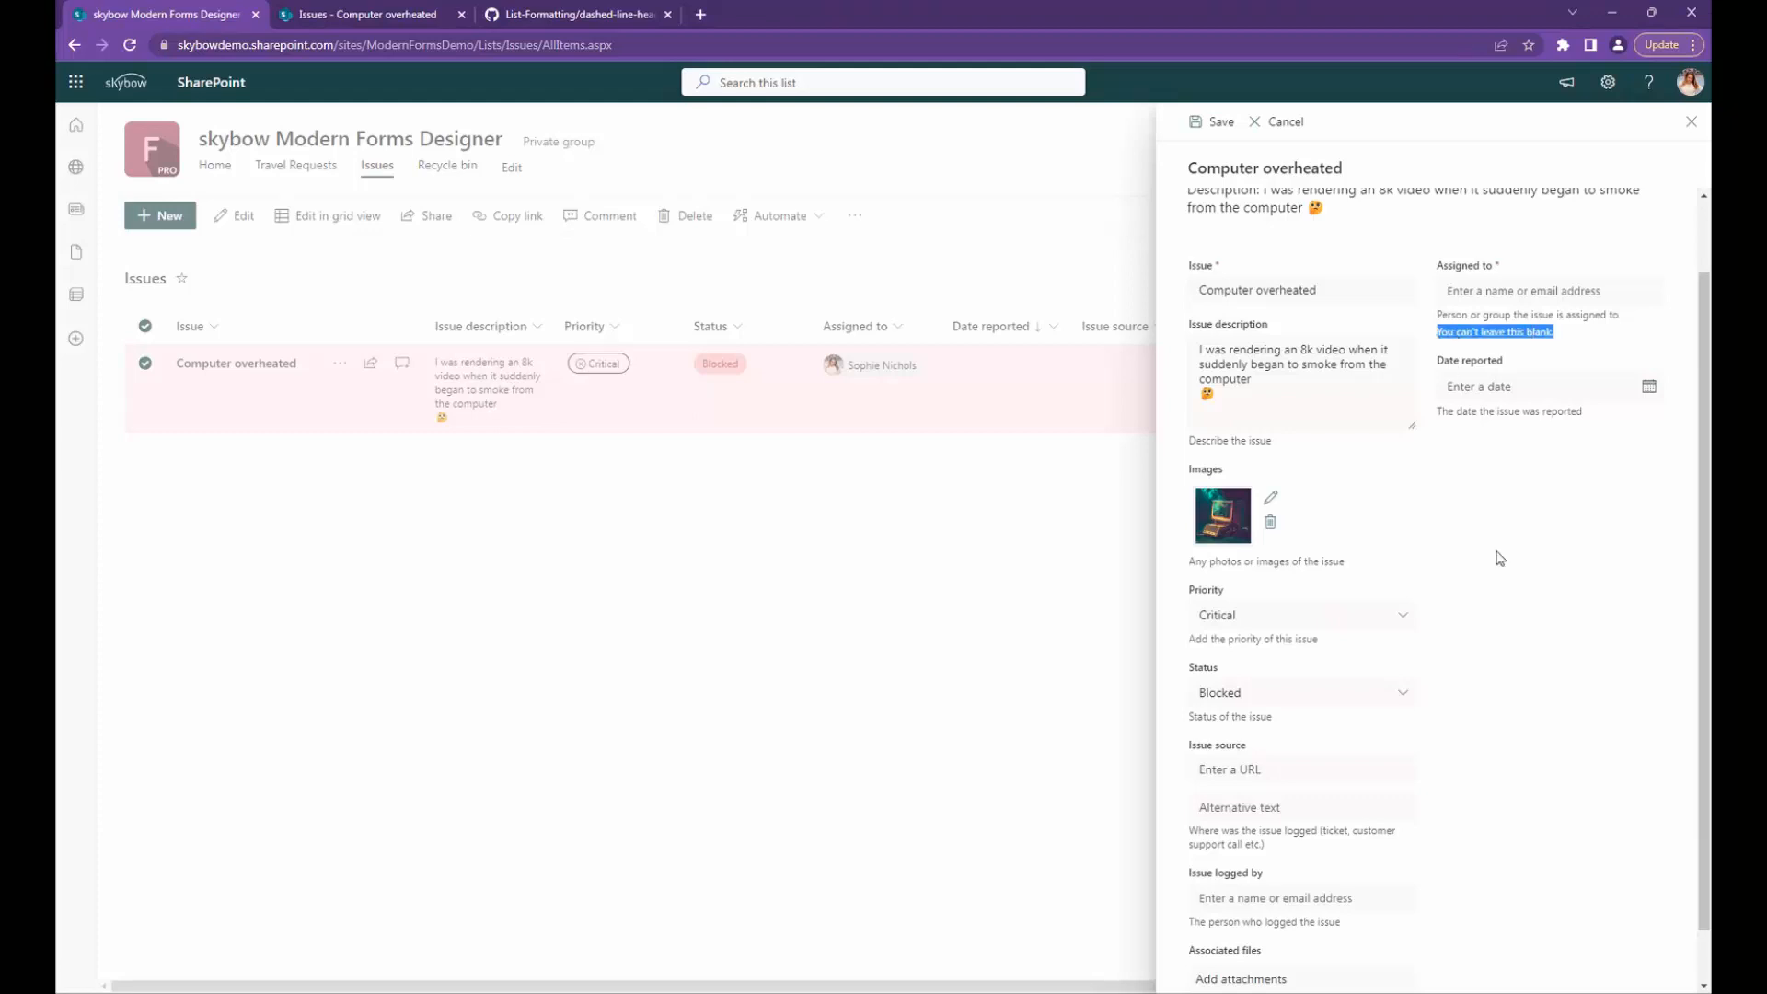
{"action": "left_click", "coordinate": [1497, 334]}
{"action": "left_click", "coordinate": [1489, 292]}
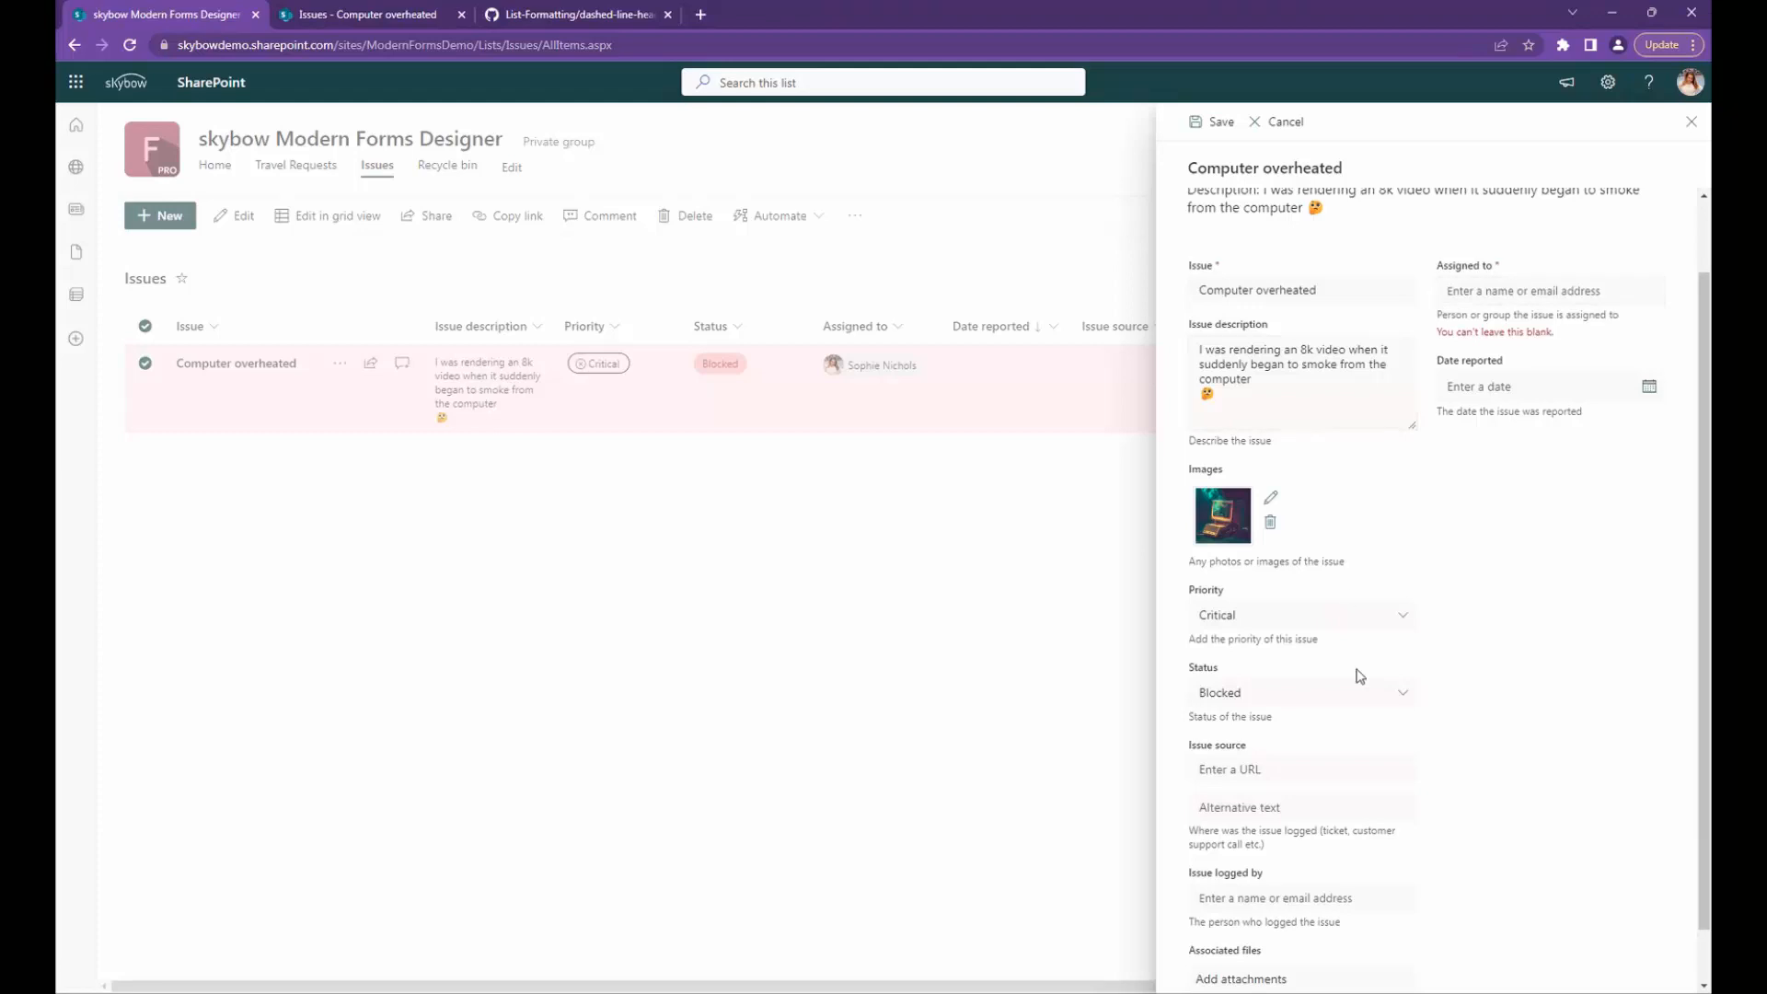
{"action": "scroll", "coordinate": [1360, 676], "scroll_direction": "up", "scroll_amount": 2}
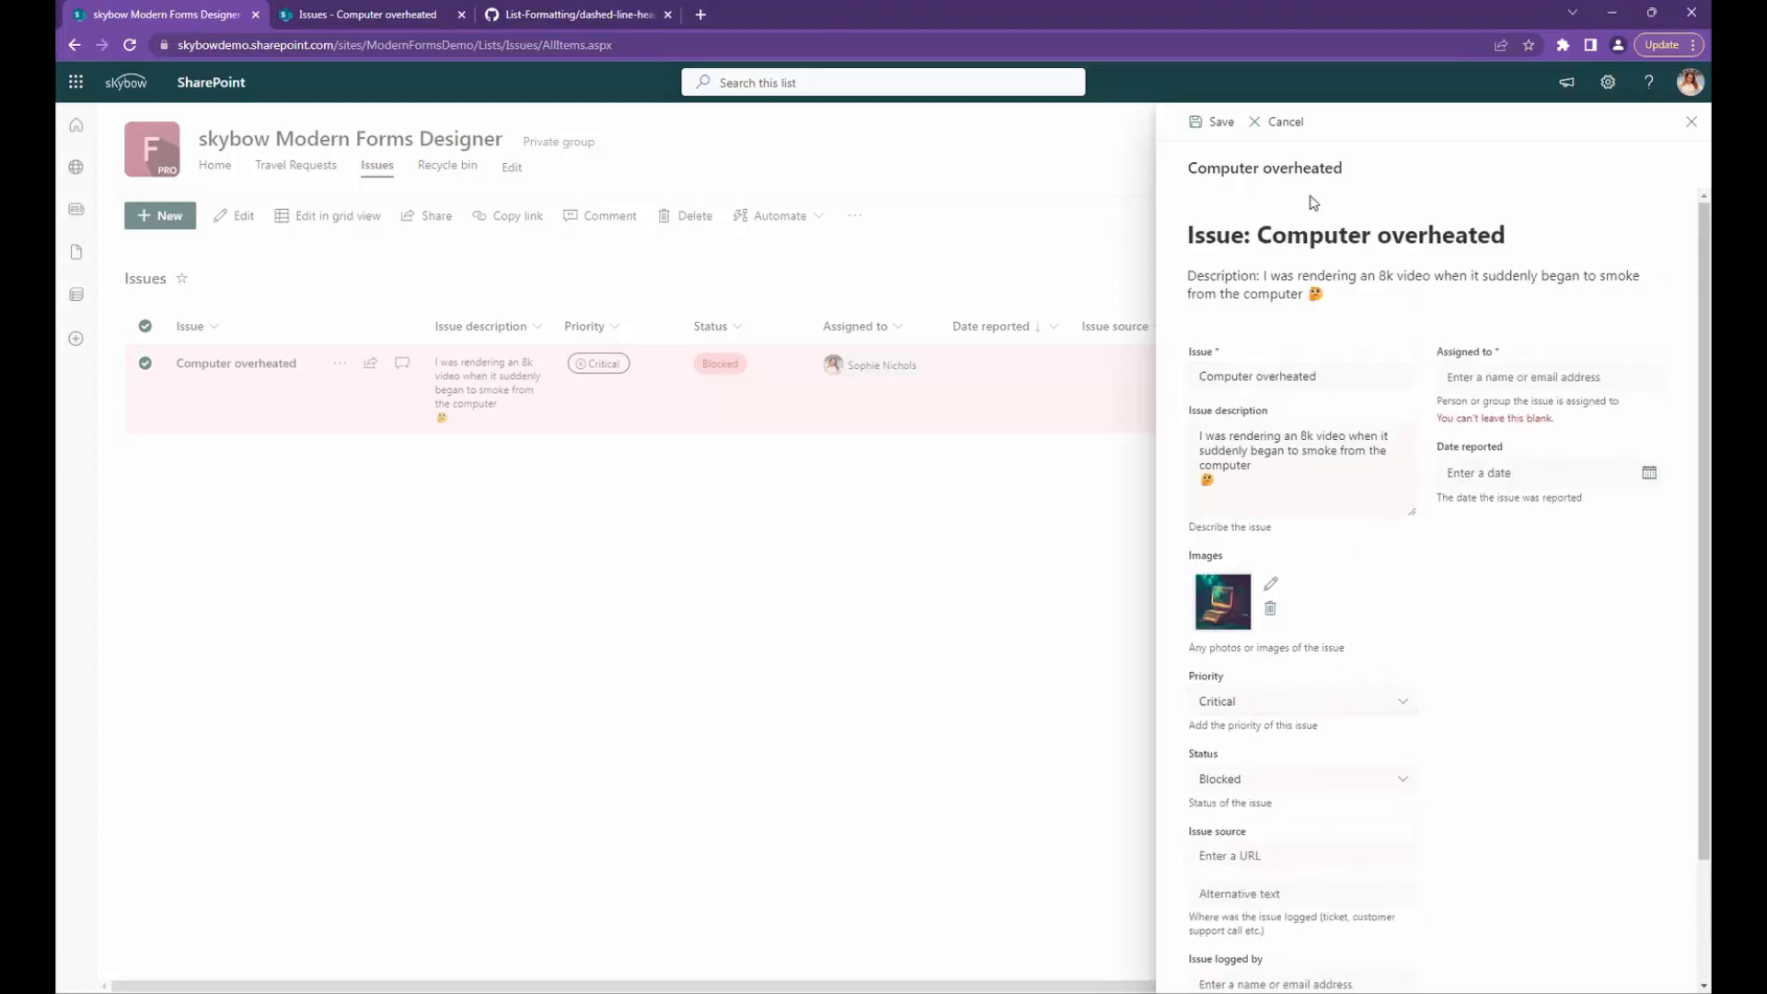
{"action": "left_click", "coordinate": [1281, 121]}
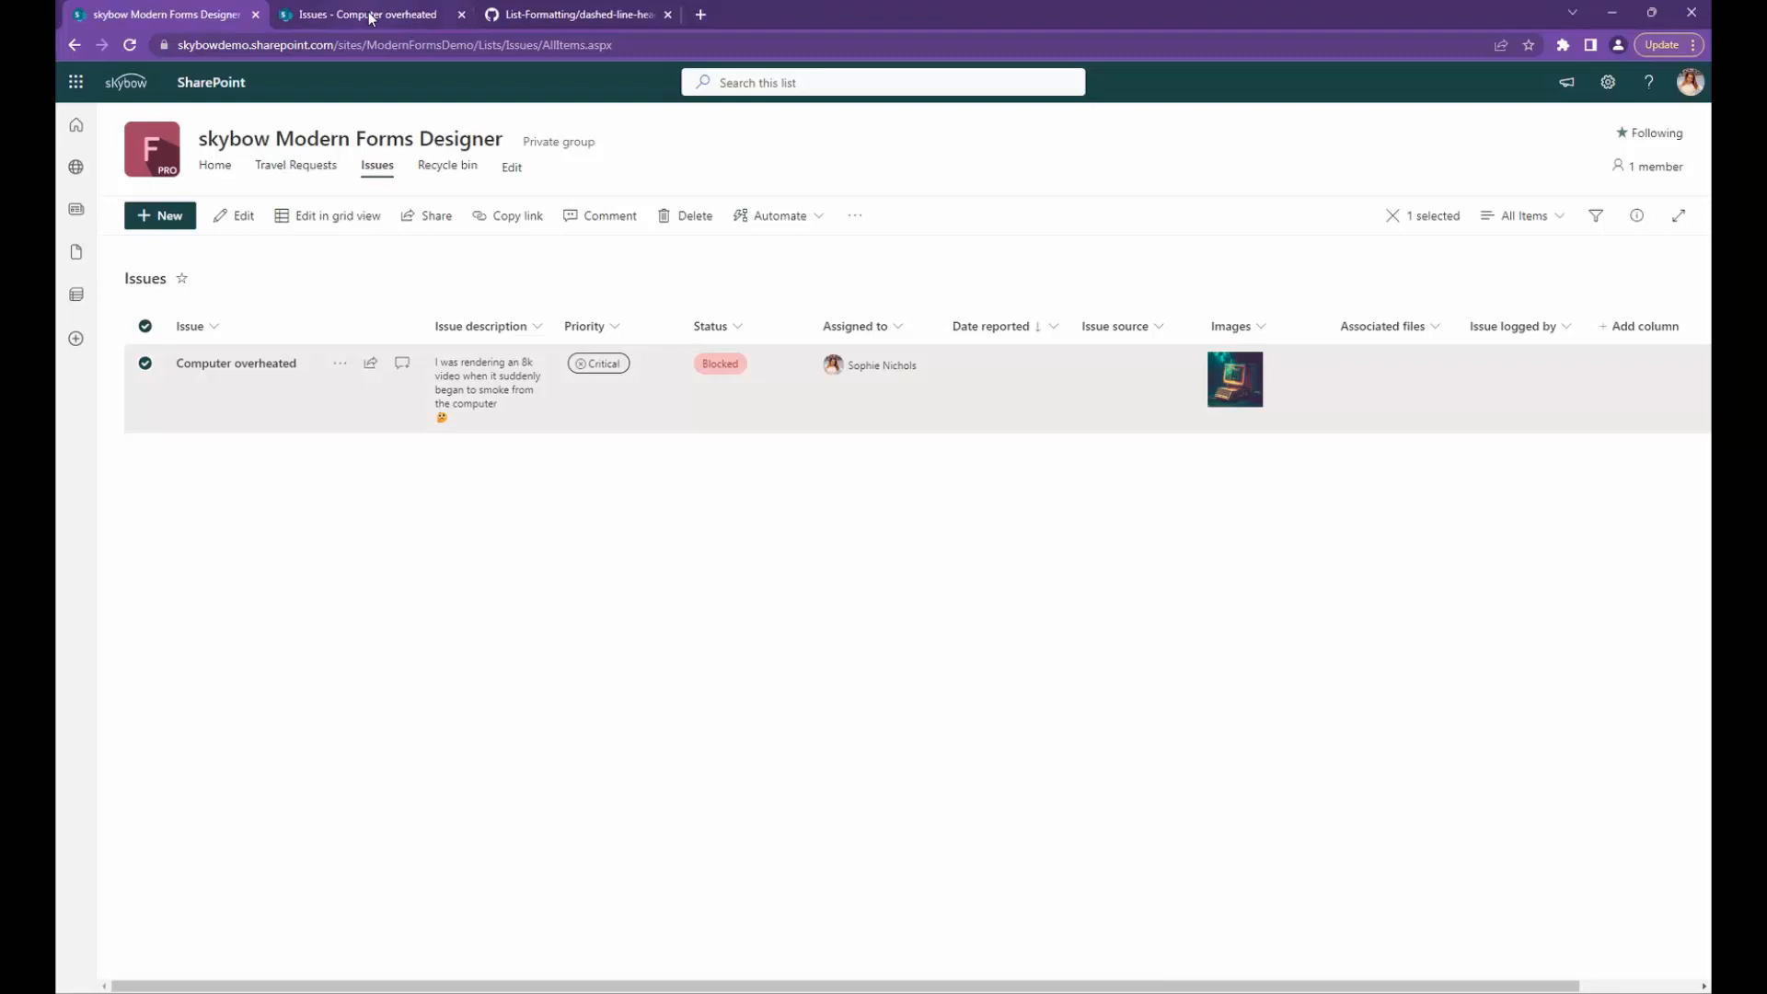
Step: Return to the edit form designer and set the form's right-side panel size to Large in the form settings
{"action": "left_click", "coordinate": [372, 15]}
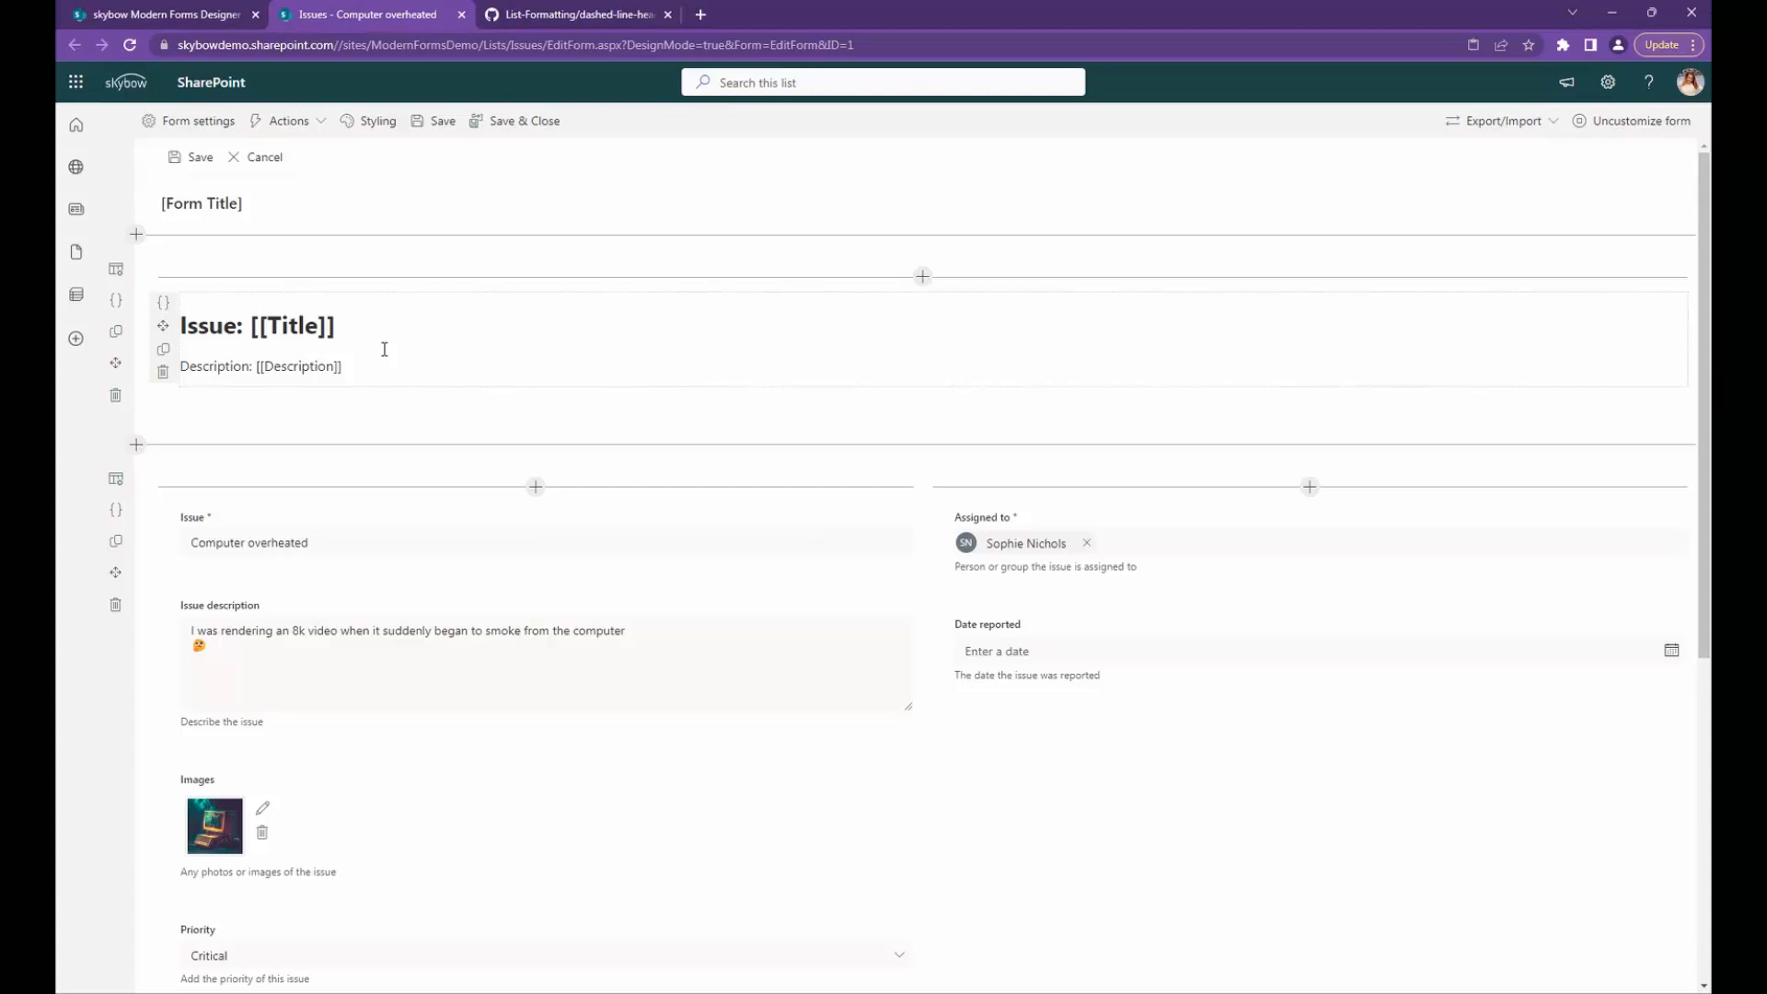
{"action": "left_click", "coordinate": [189, 123]}
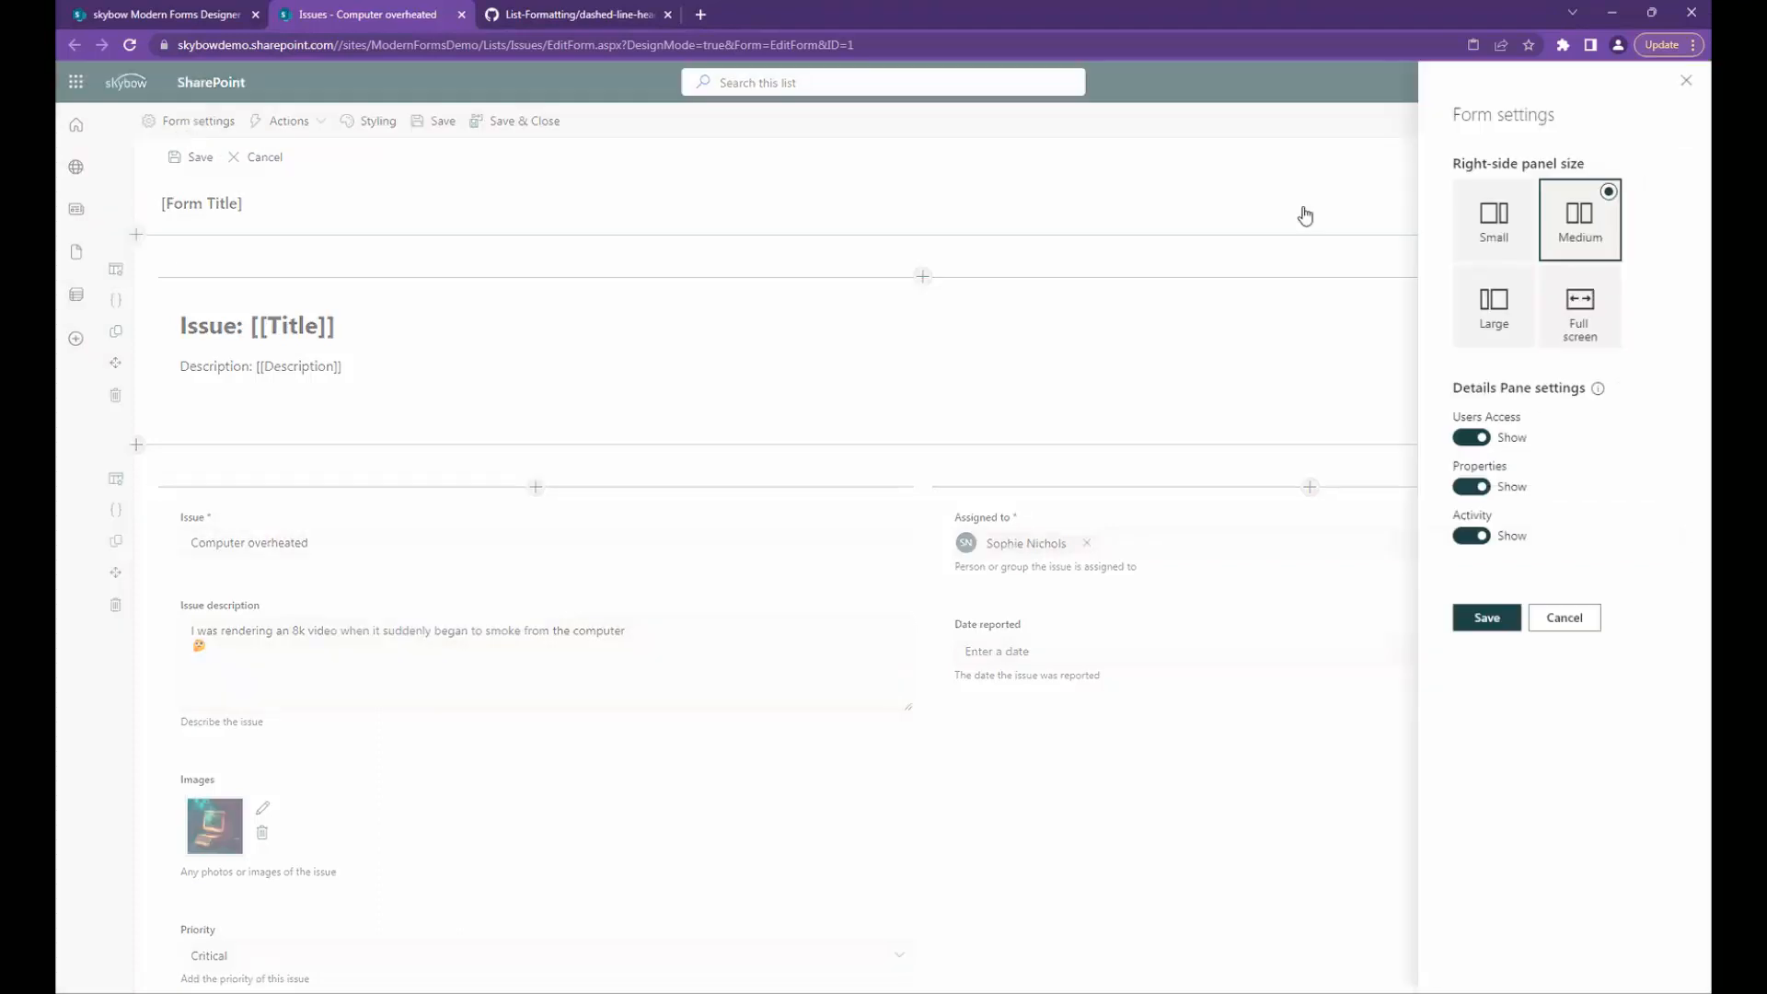
{"action": "left_click", "coordinate": [1497, 320]}
{"action": "left_click", "coordinate": [1487, 616]}
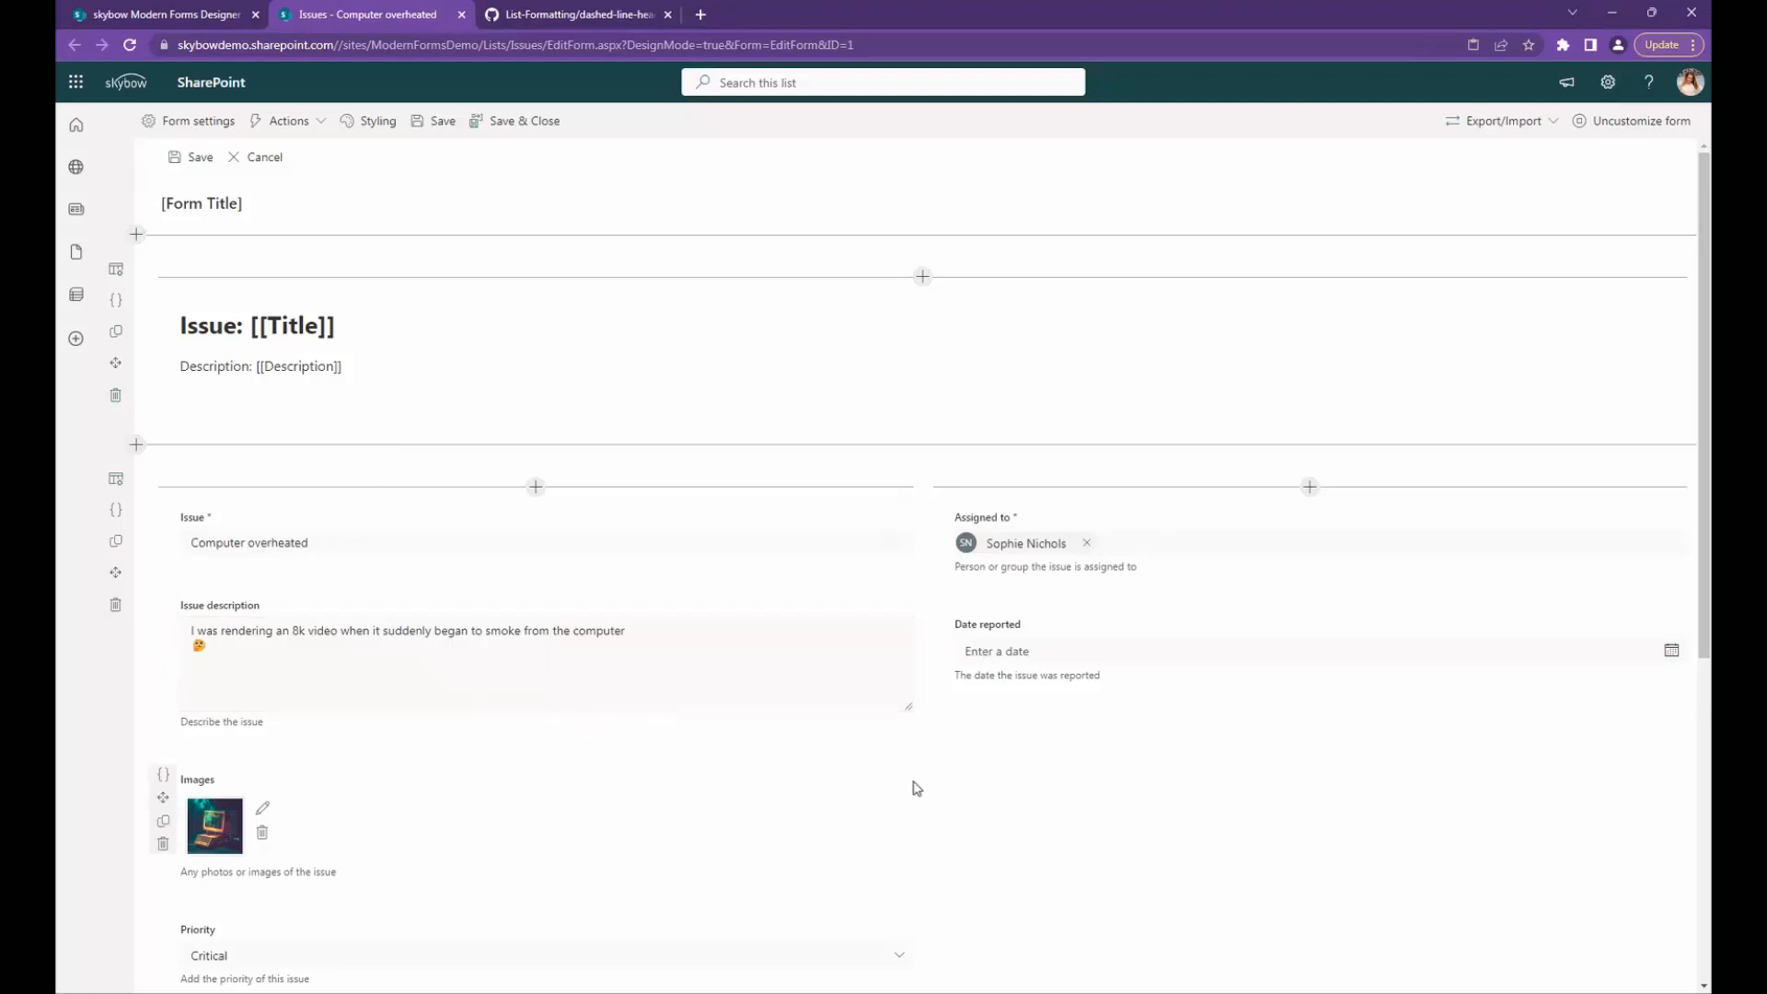
Step: Examine the general and control styles in the form styling settings, including the expanded view, and close them
{"action": "left_click", "coordinate": [371, 130]}
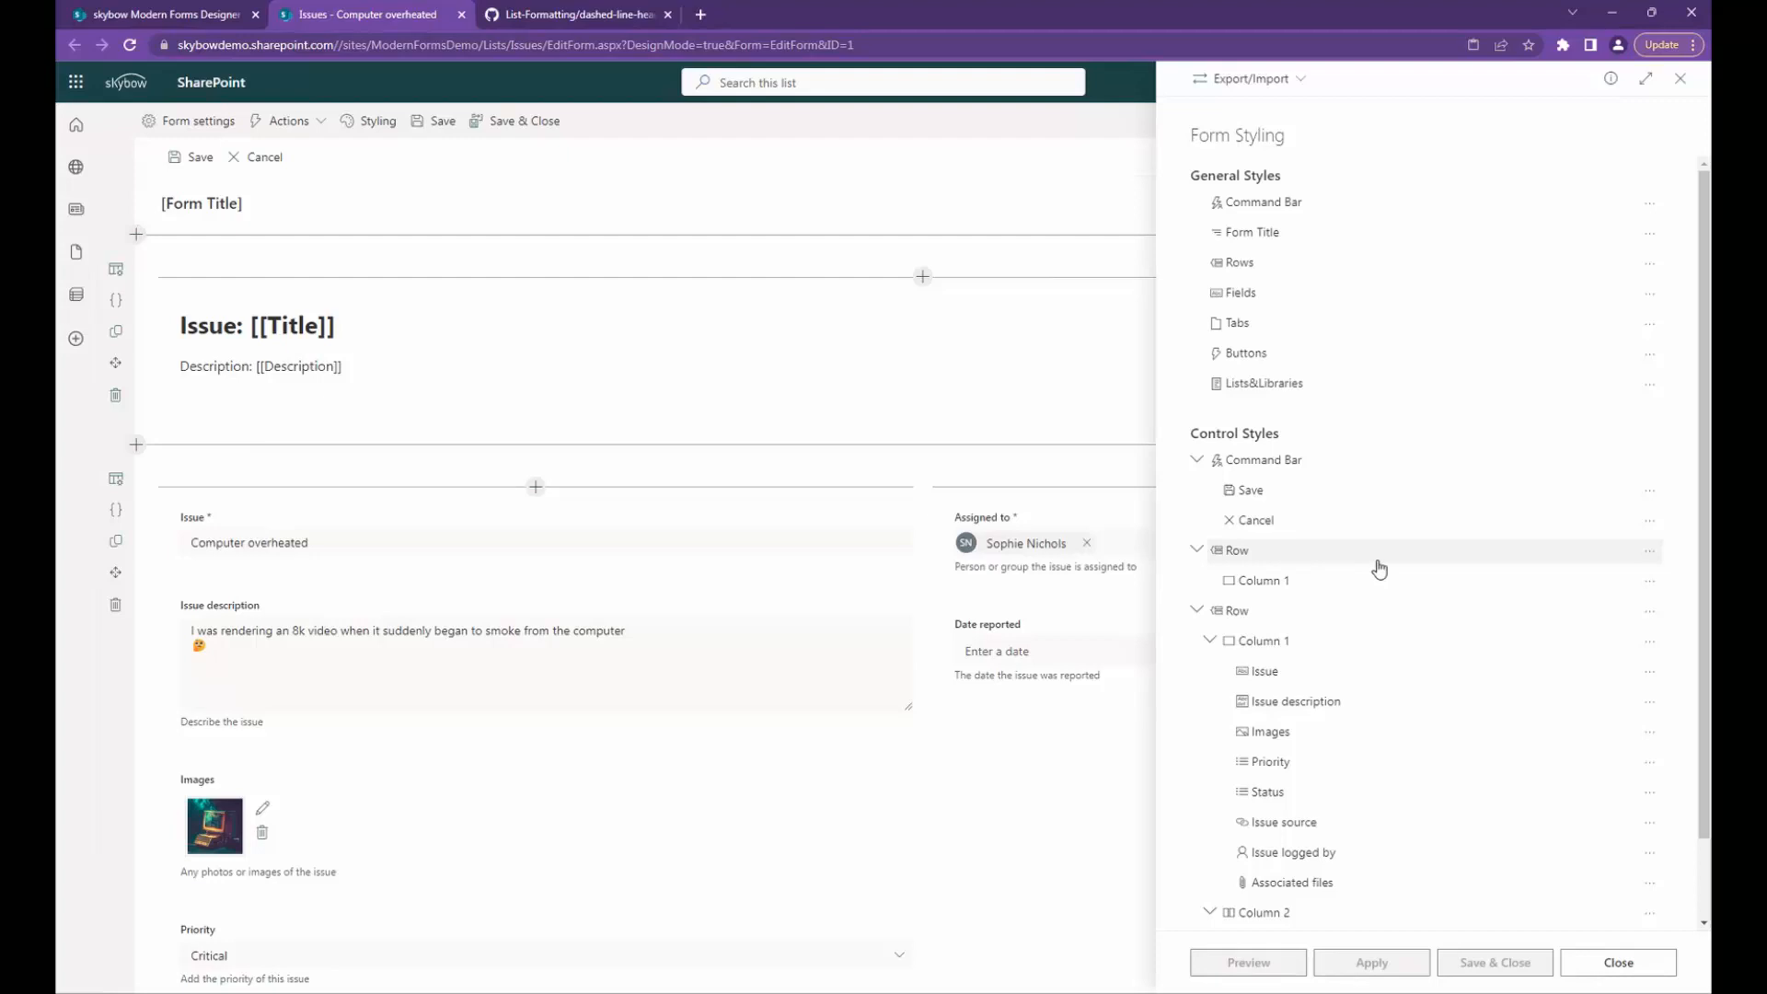
{"action": "left_click", "coordinate": [1646, 81]}
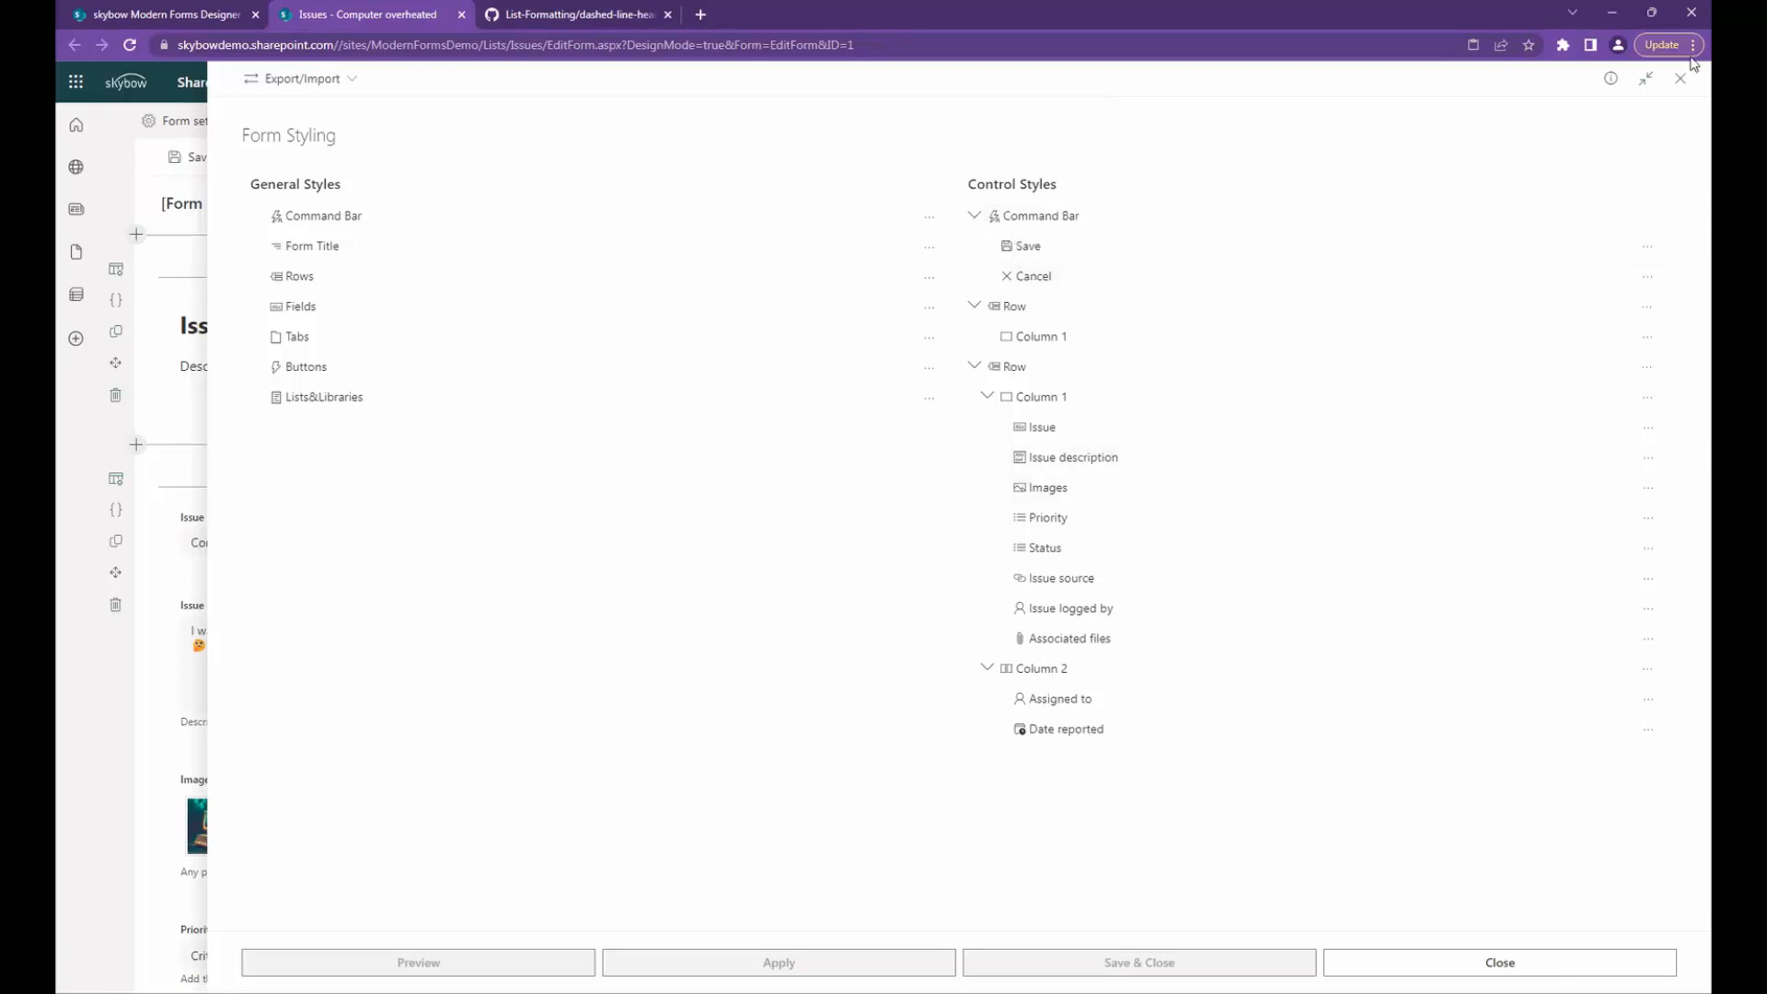
{"action": "left_click", "coordinate": [1645, 78]}
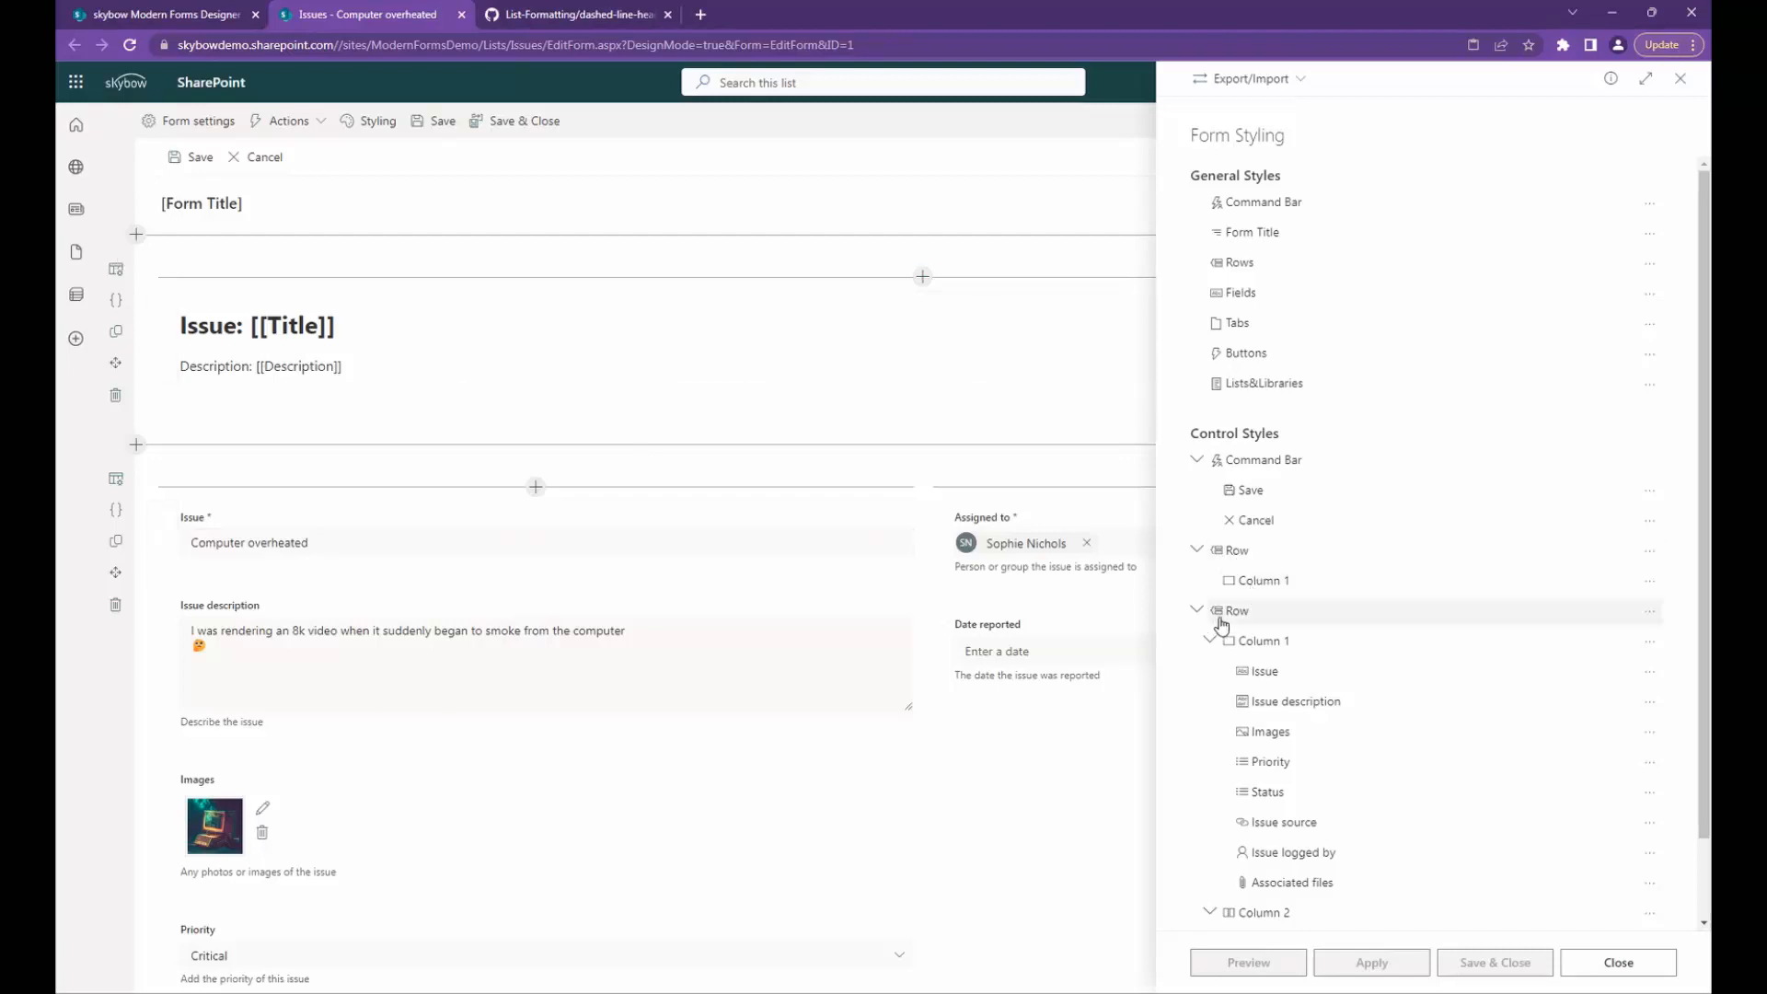
{"action": "scroll", "coordinate": [1247, 662], "scroll_direction": "down", "scroll_amount": 2}
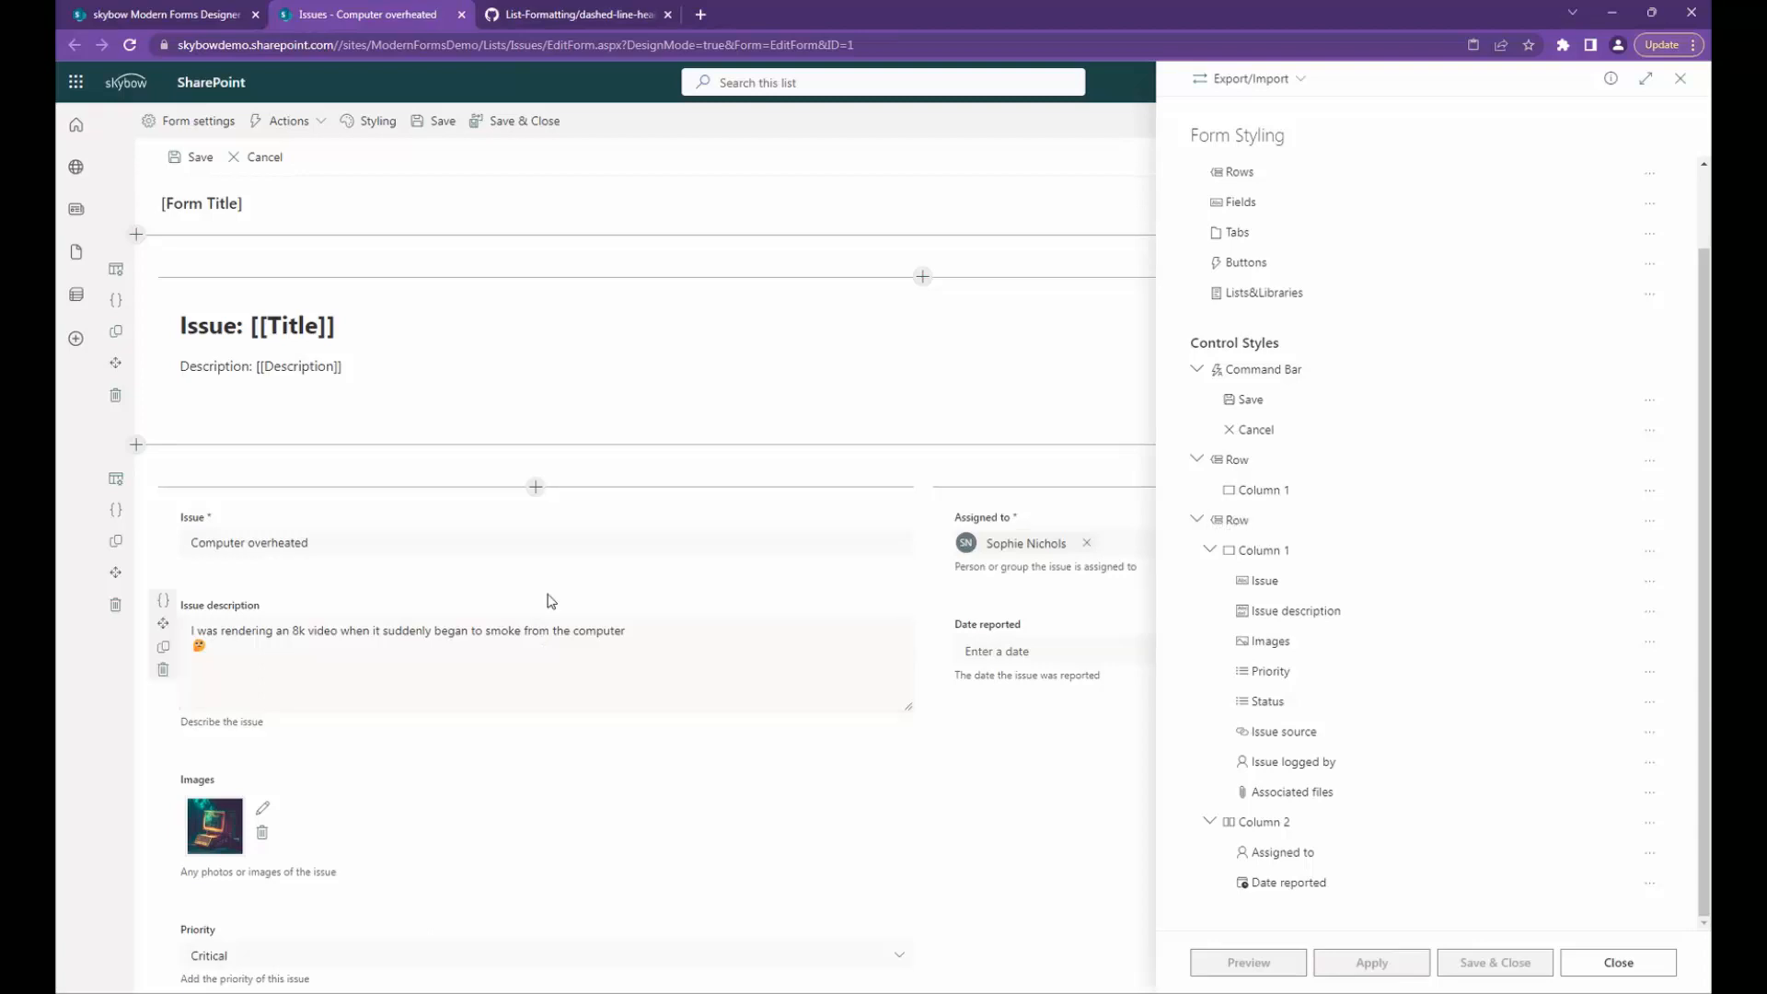
{"action": "left_click", "coordinate": [1606, 962]}
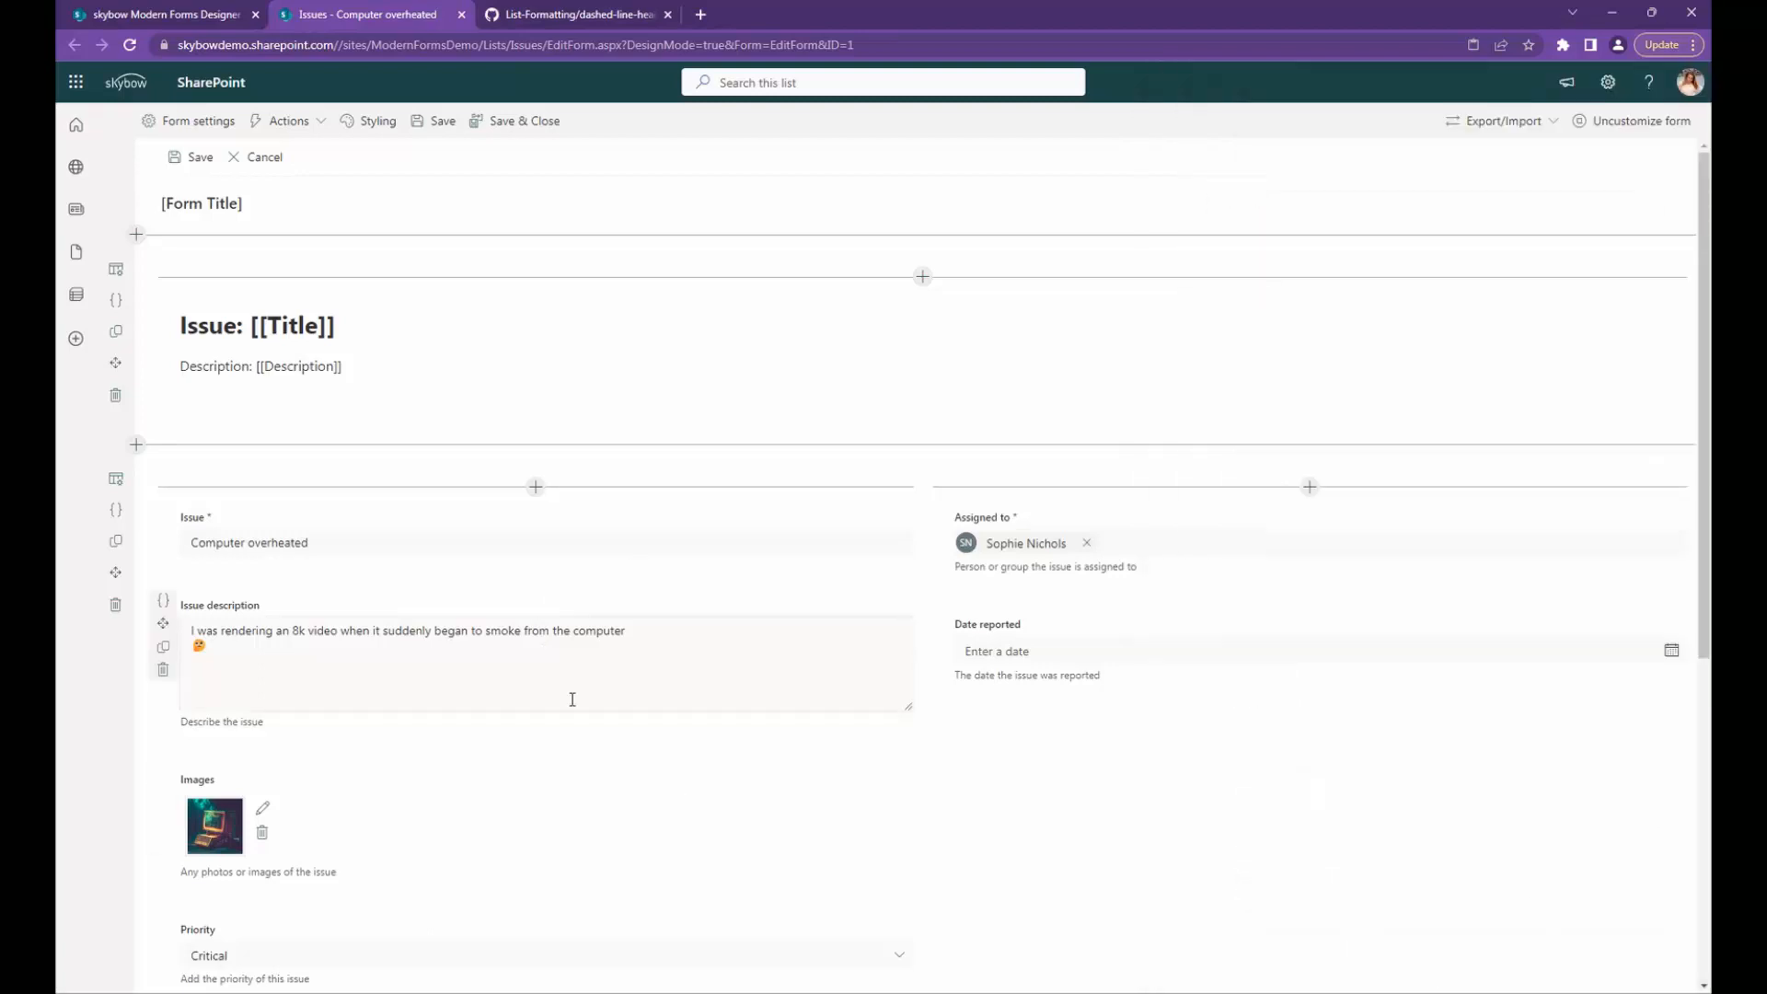
Step: Add a one-column section between the header row and the fields row and insert a Tabs control in it
{"action": "left_click", "coordinate": [137, 445]}
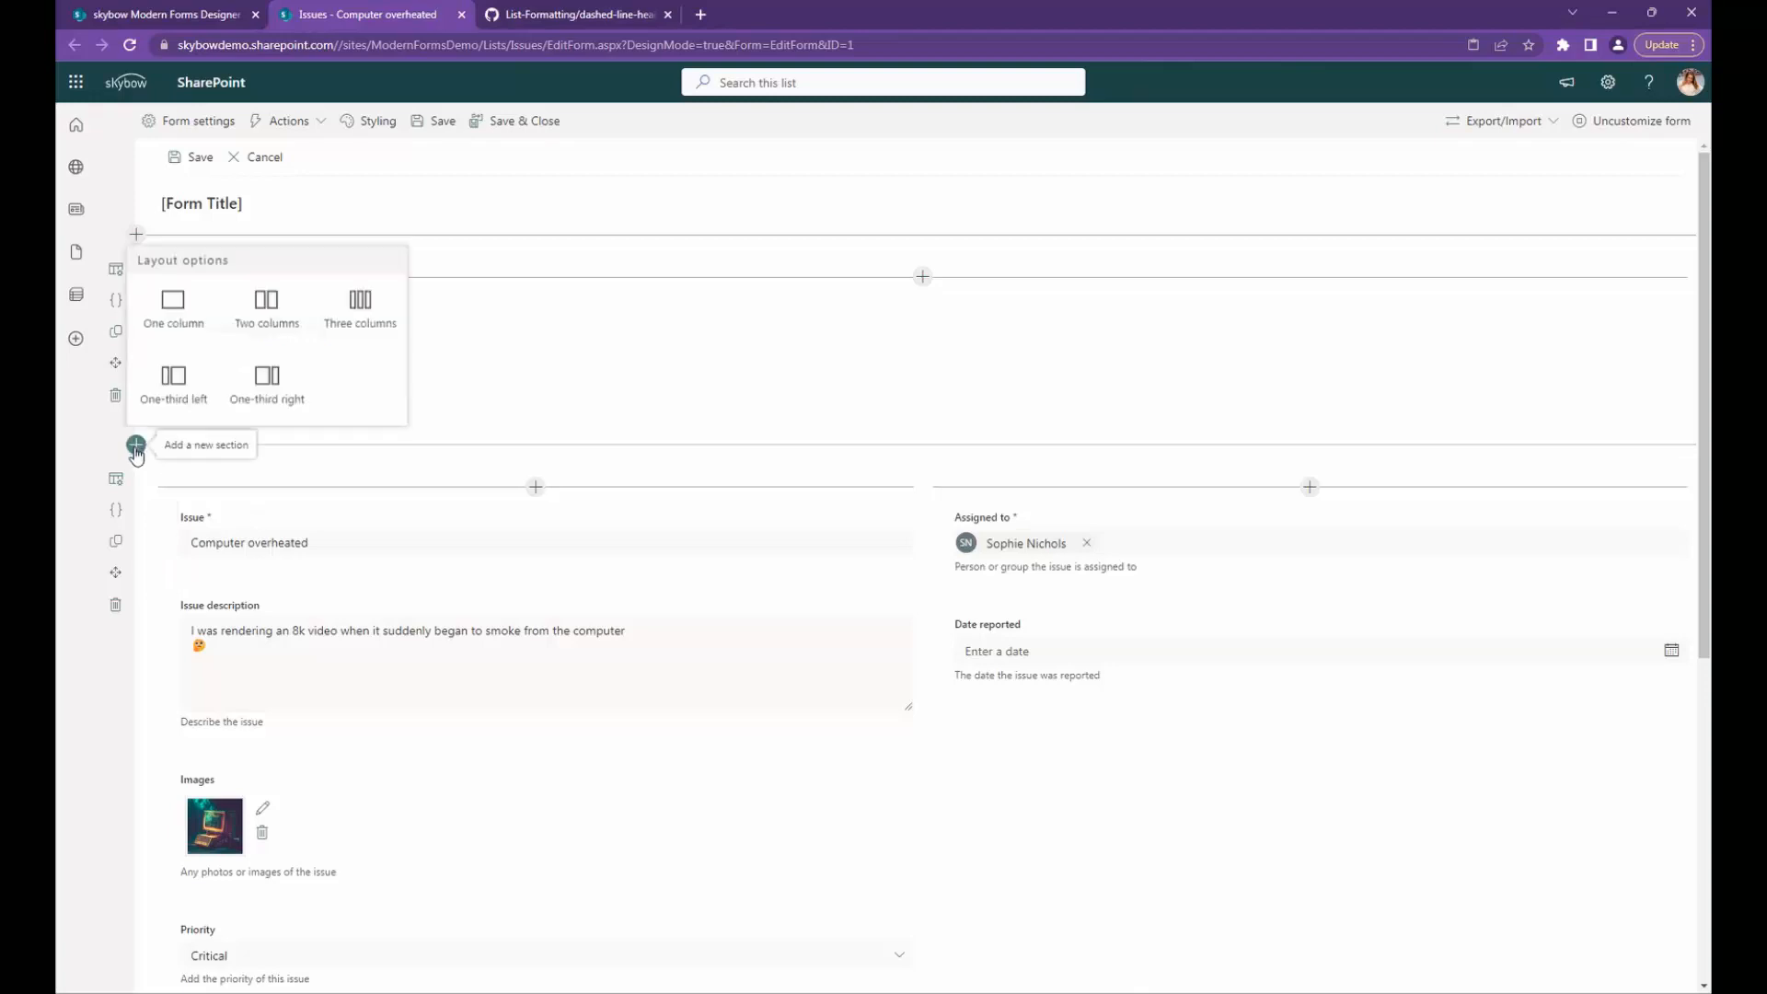
{"action": "left_click", "coordinate": [173, 313]}
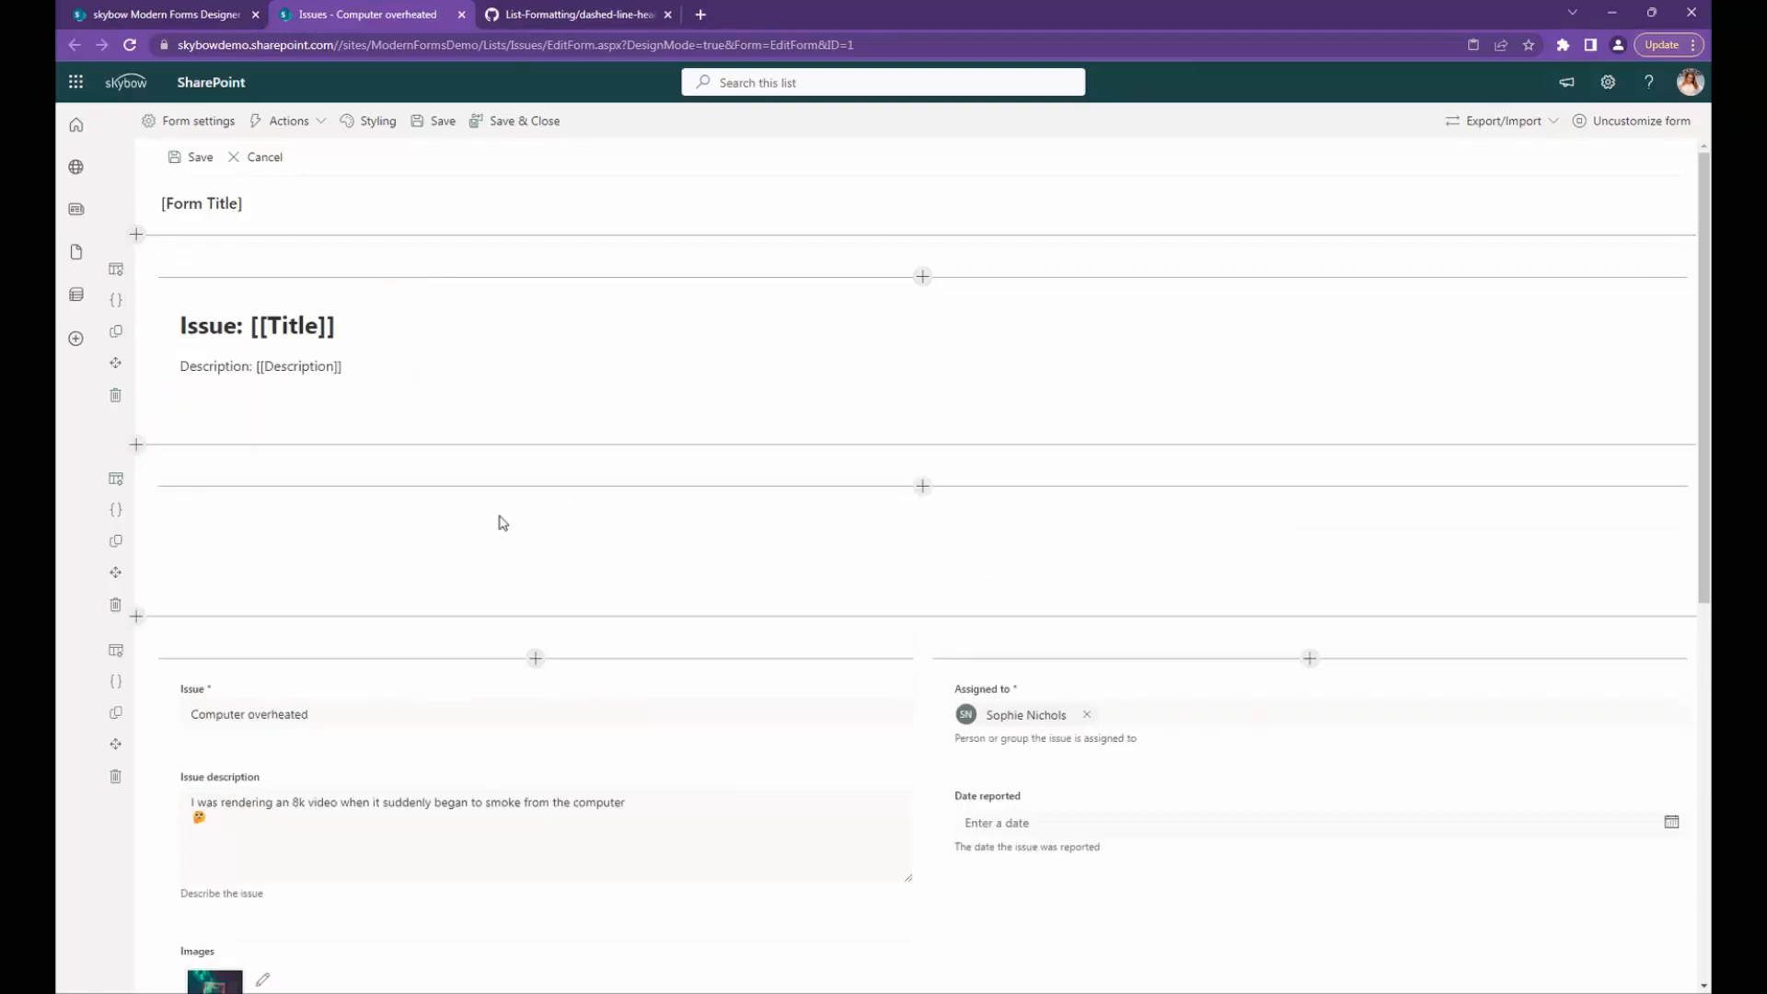
{"action": "left_click", "coordinate": [922, 487]}
{"action": "type", "text": "tab"}
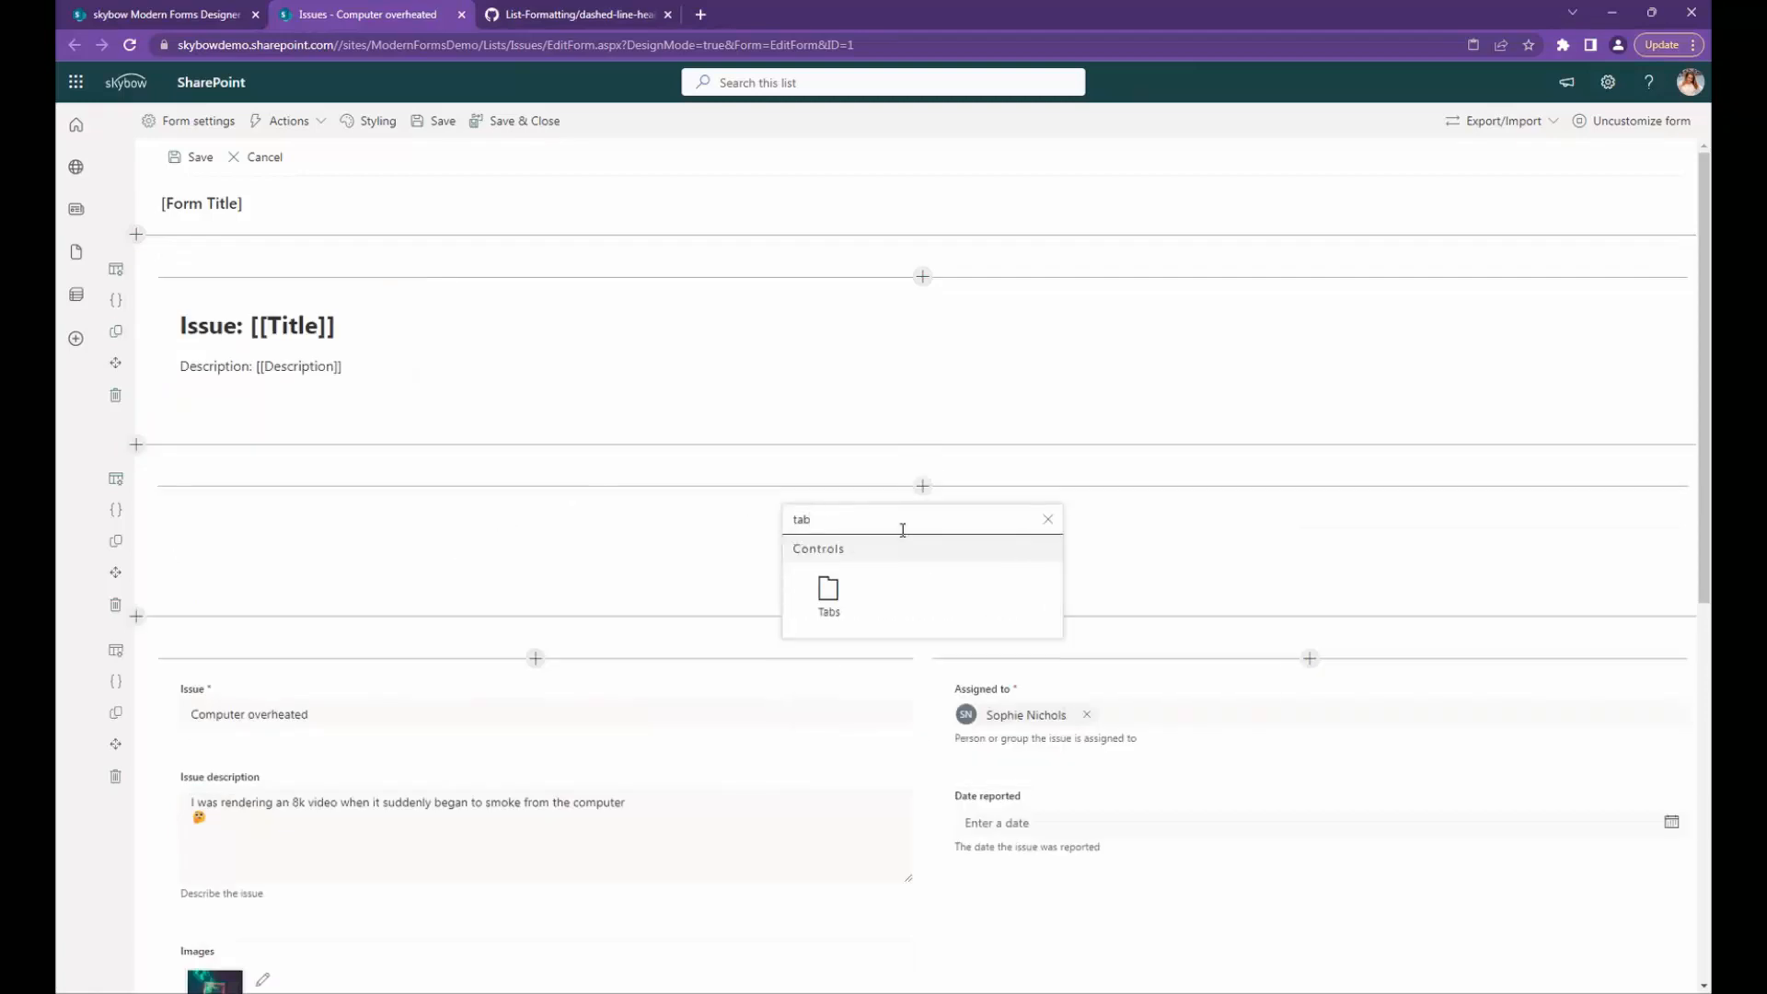
{"action": "left_click", "coordinate": [828, 592]}
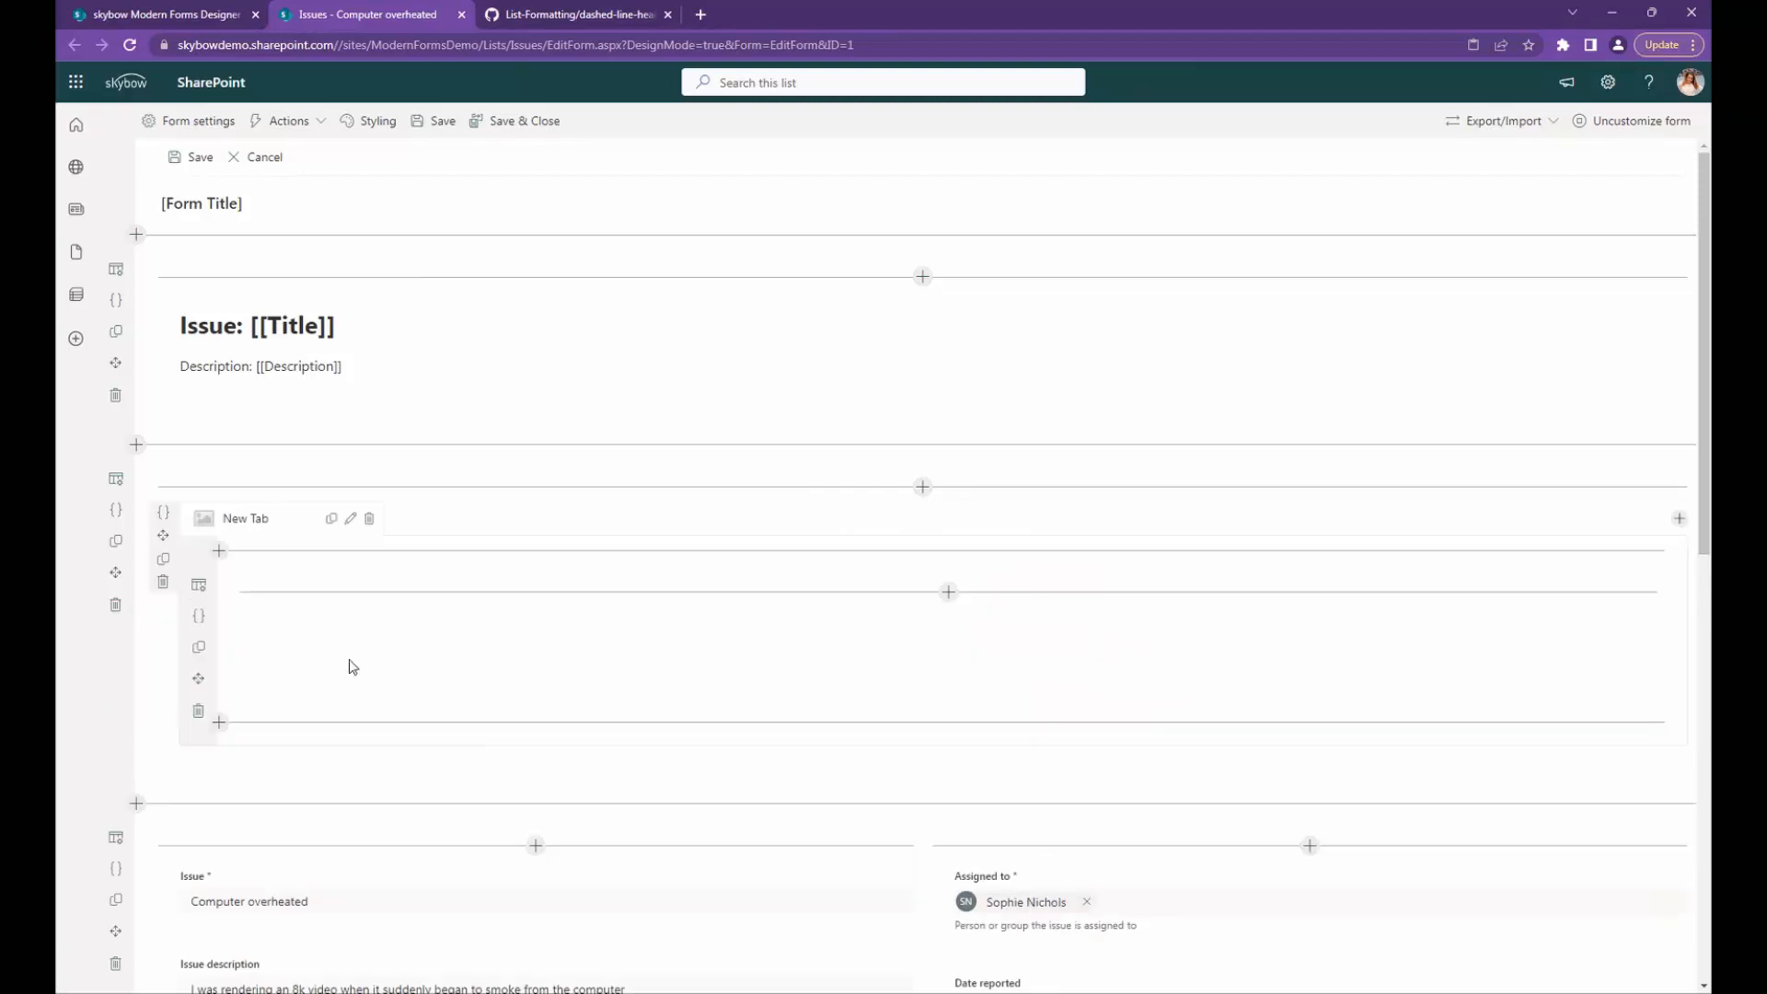
Step: Rename the new tab "Issue Details" and give it the document icon with a warning triangle
{"action": "left_click", "coordinate": [249, 521]}
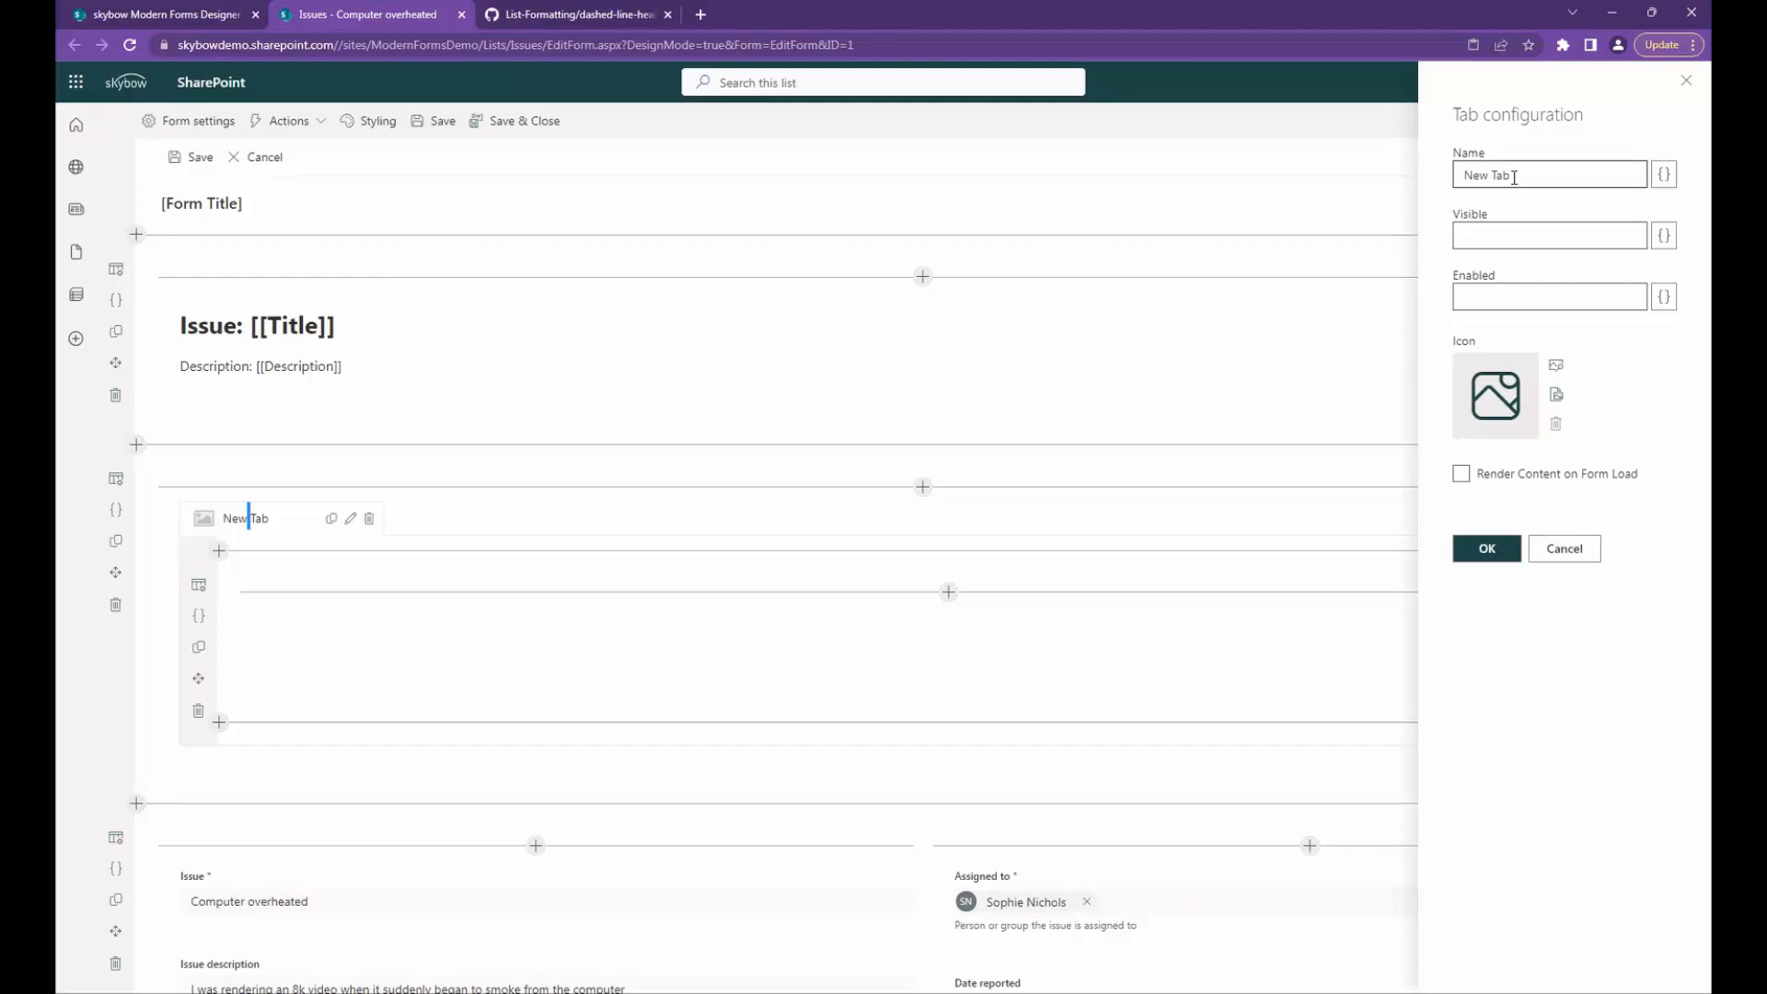
{"action": "left_click_drag", "start_coordinate": [1514, 175], "coordinate": [1377, 172]}
{"action": "key", "text": "BackSpace"}
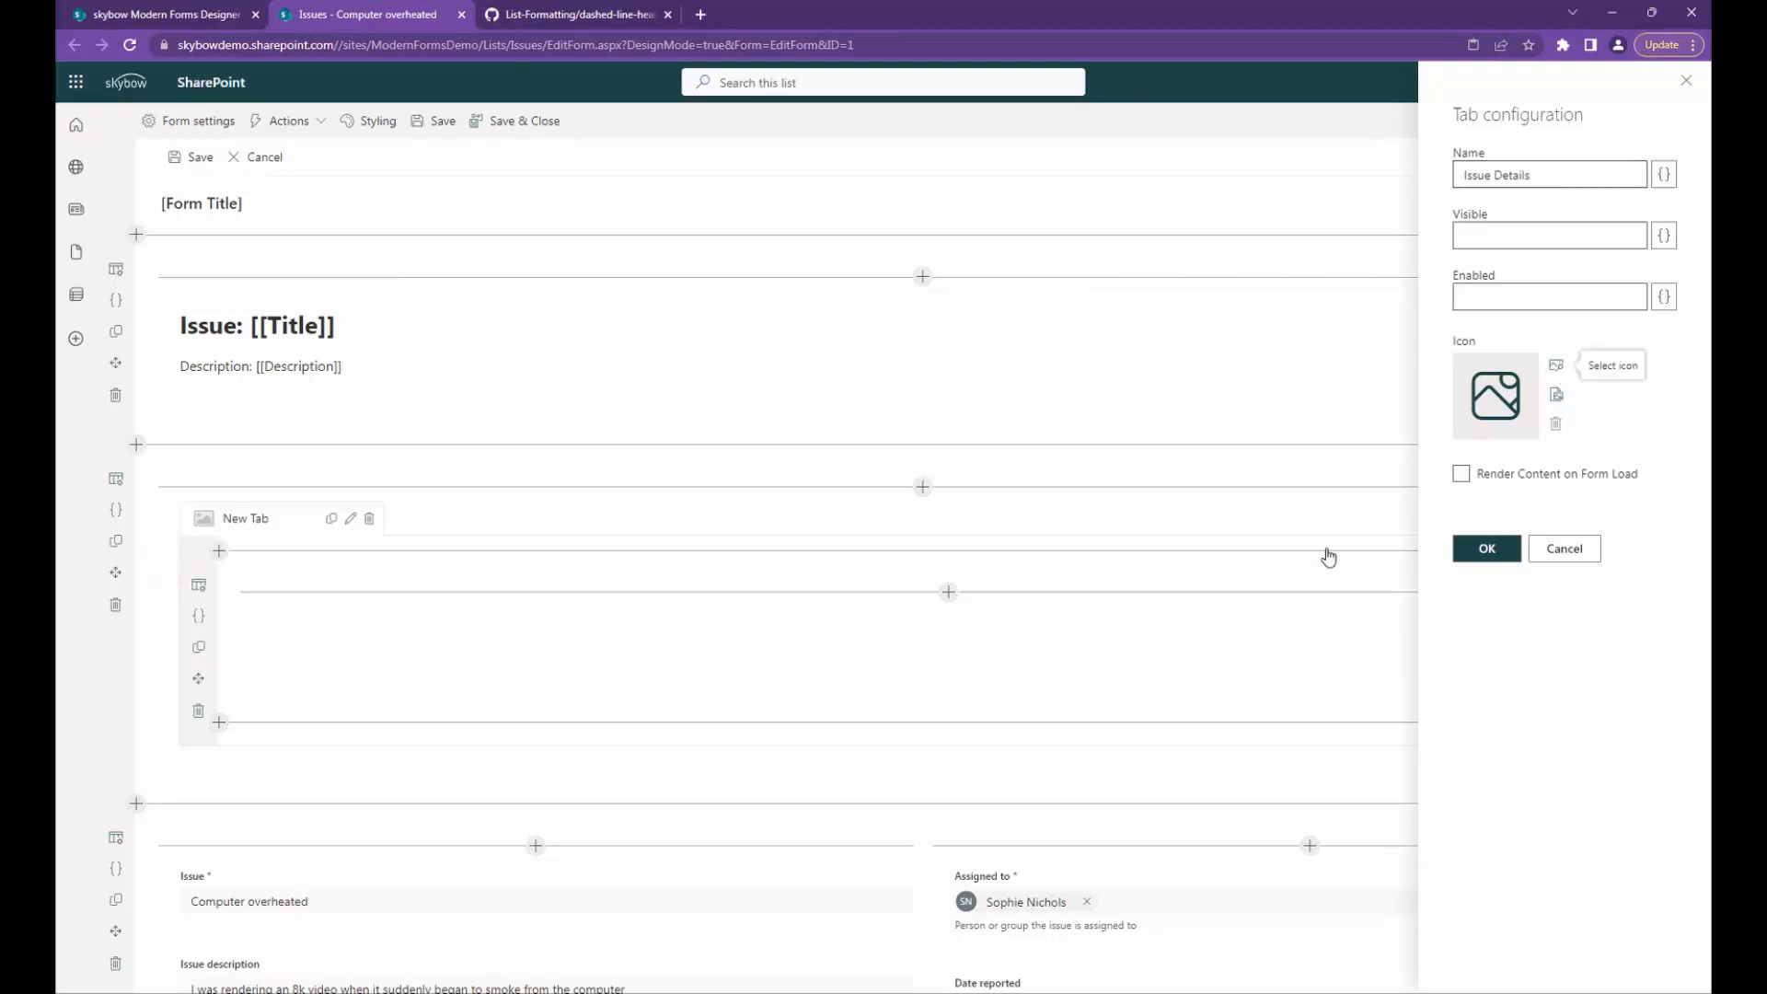
{"action": "left_click", "coordinate": [1556, 365]}
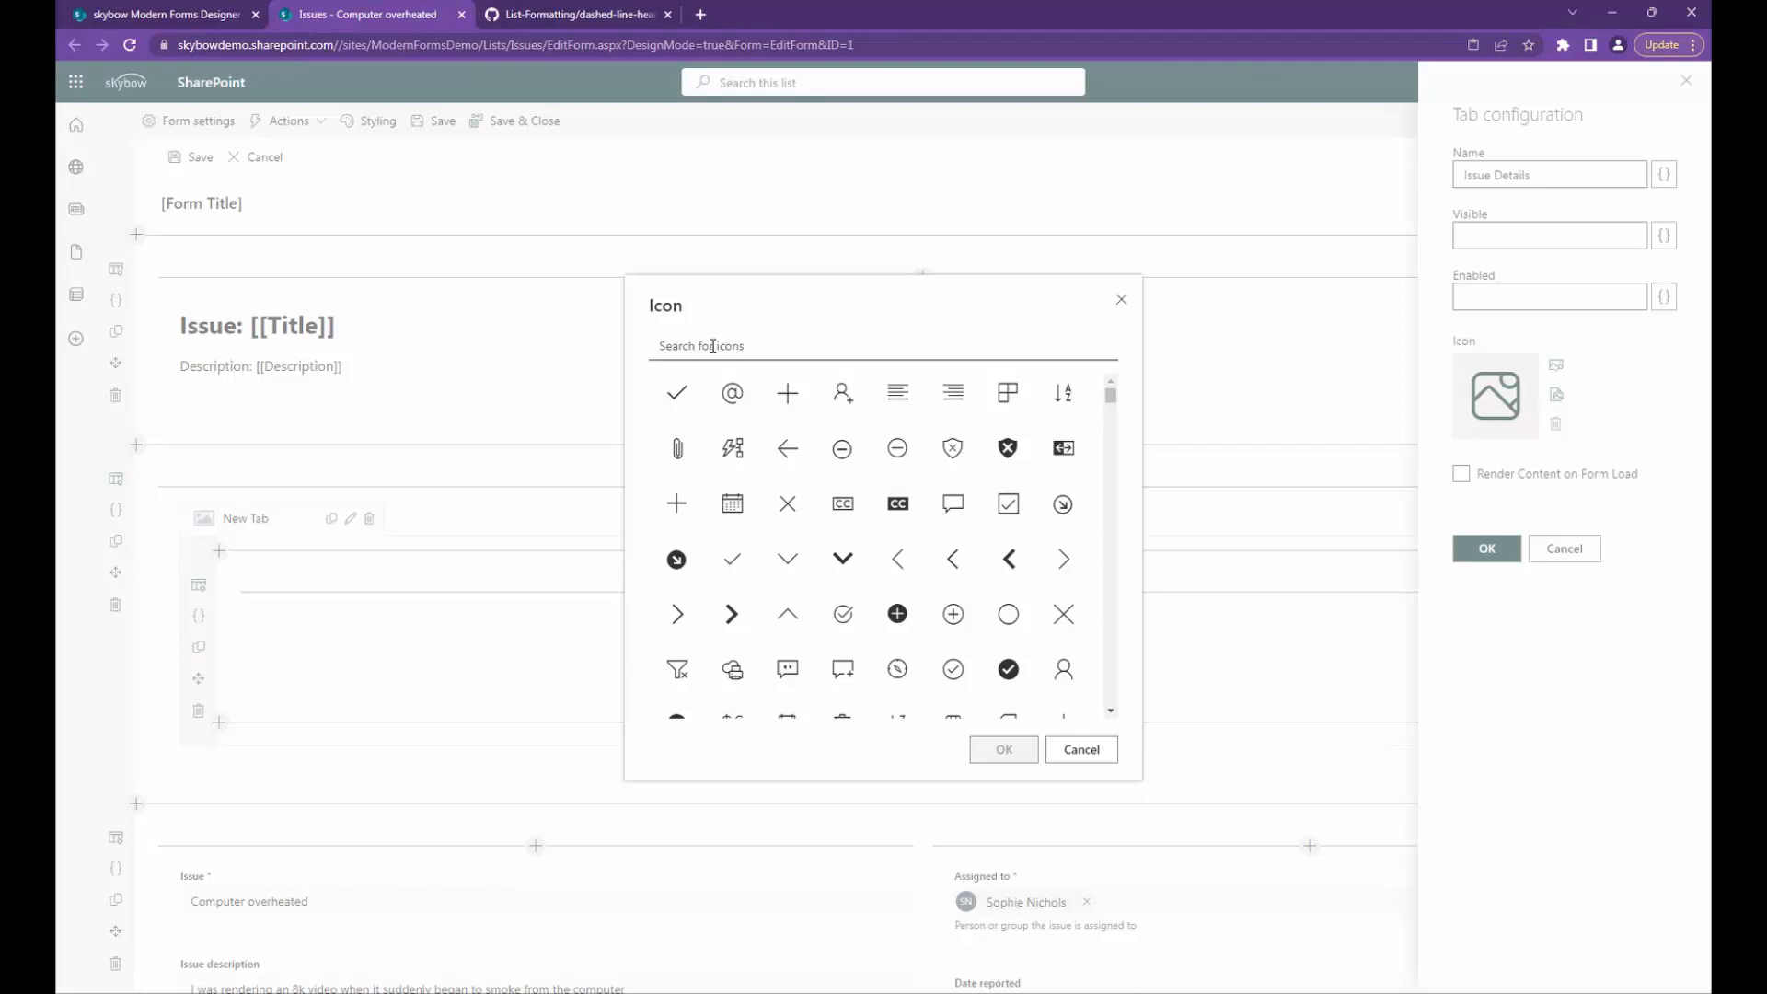
{"action": "type", "text": "war"}
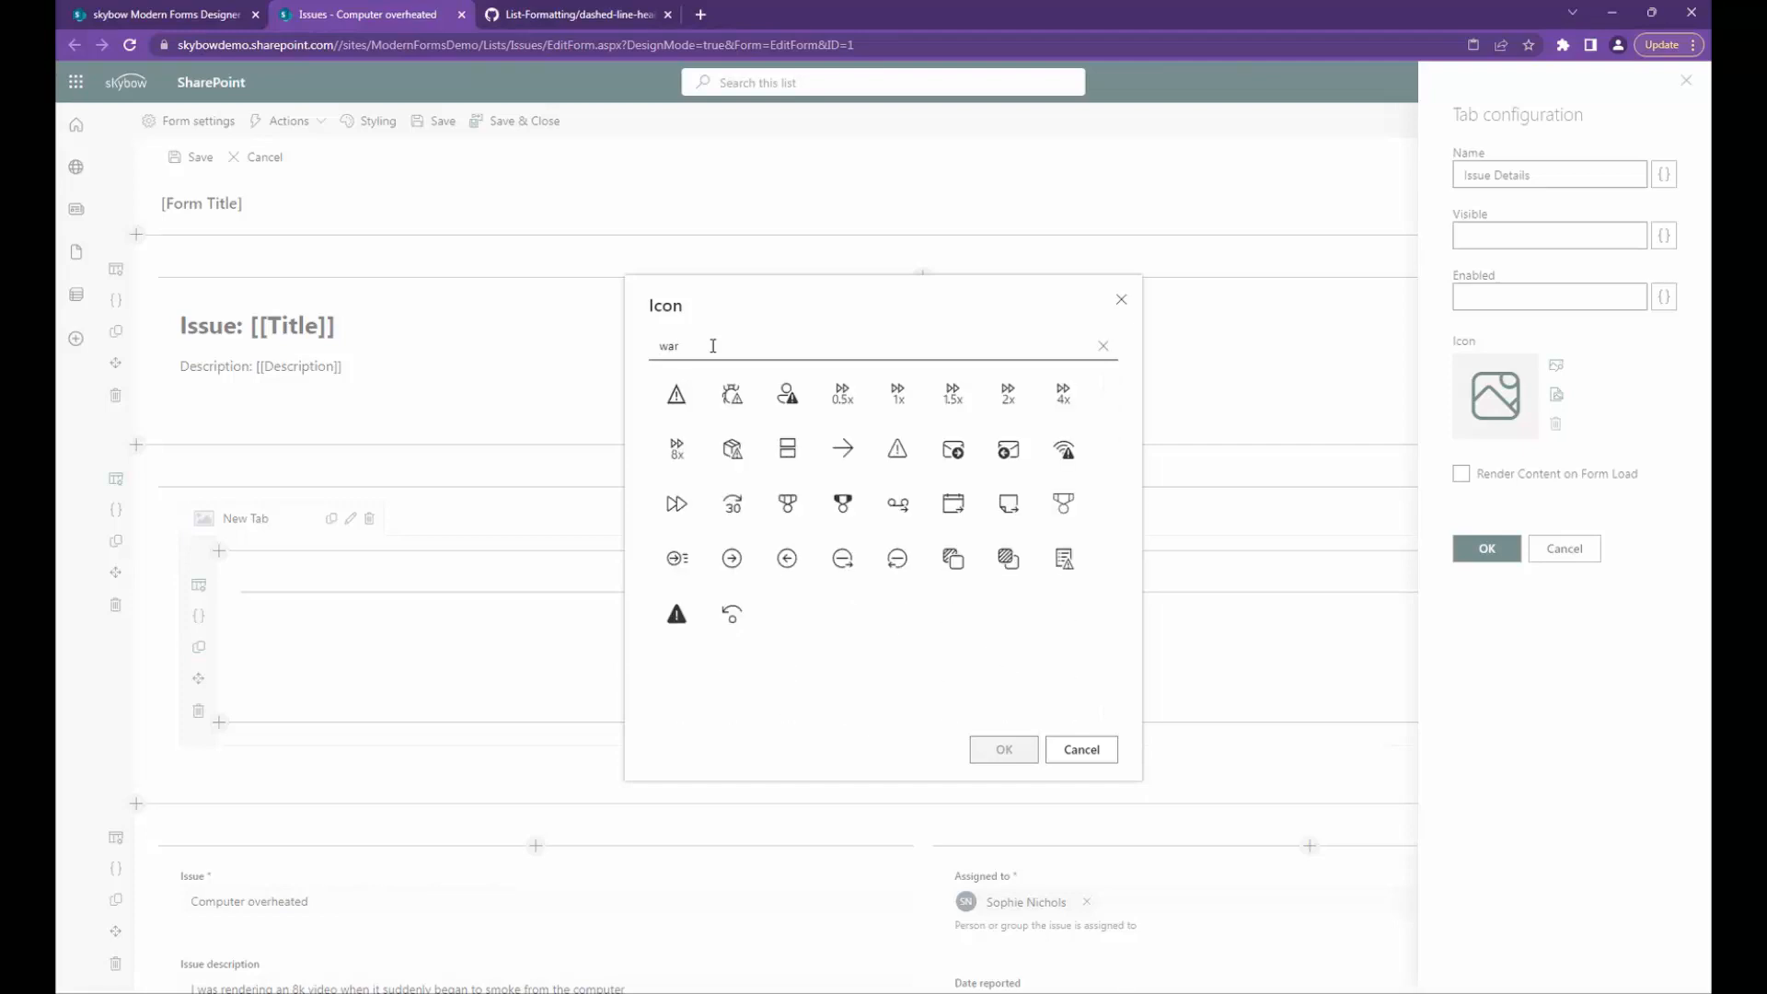
{"action": "type", "text": "nin"}
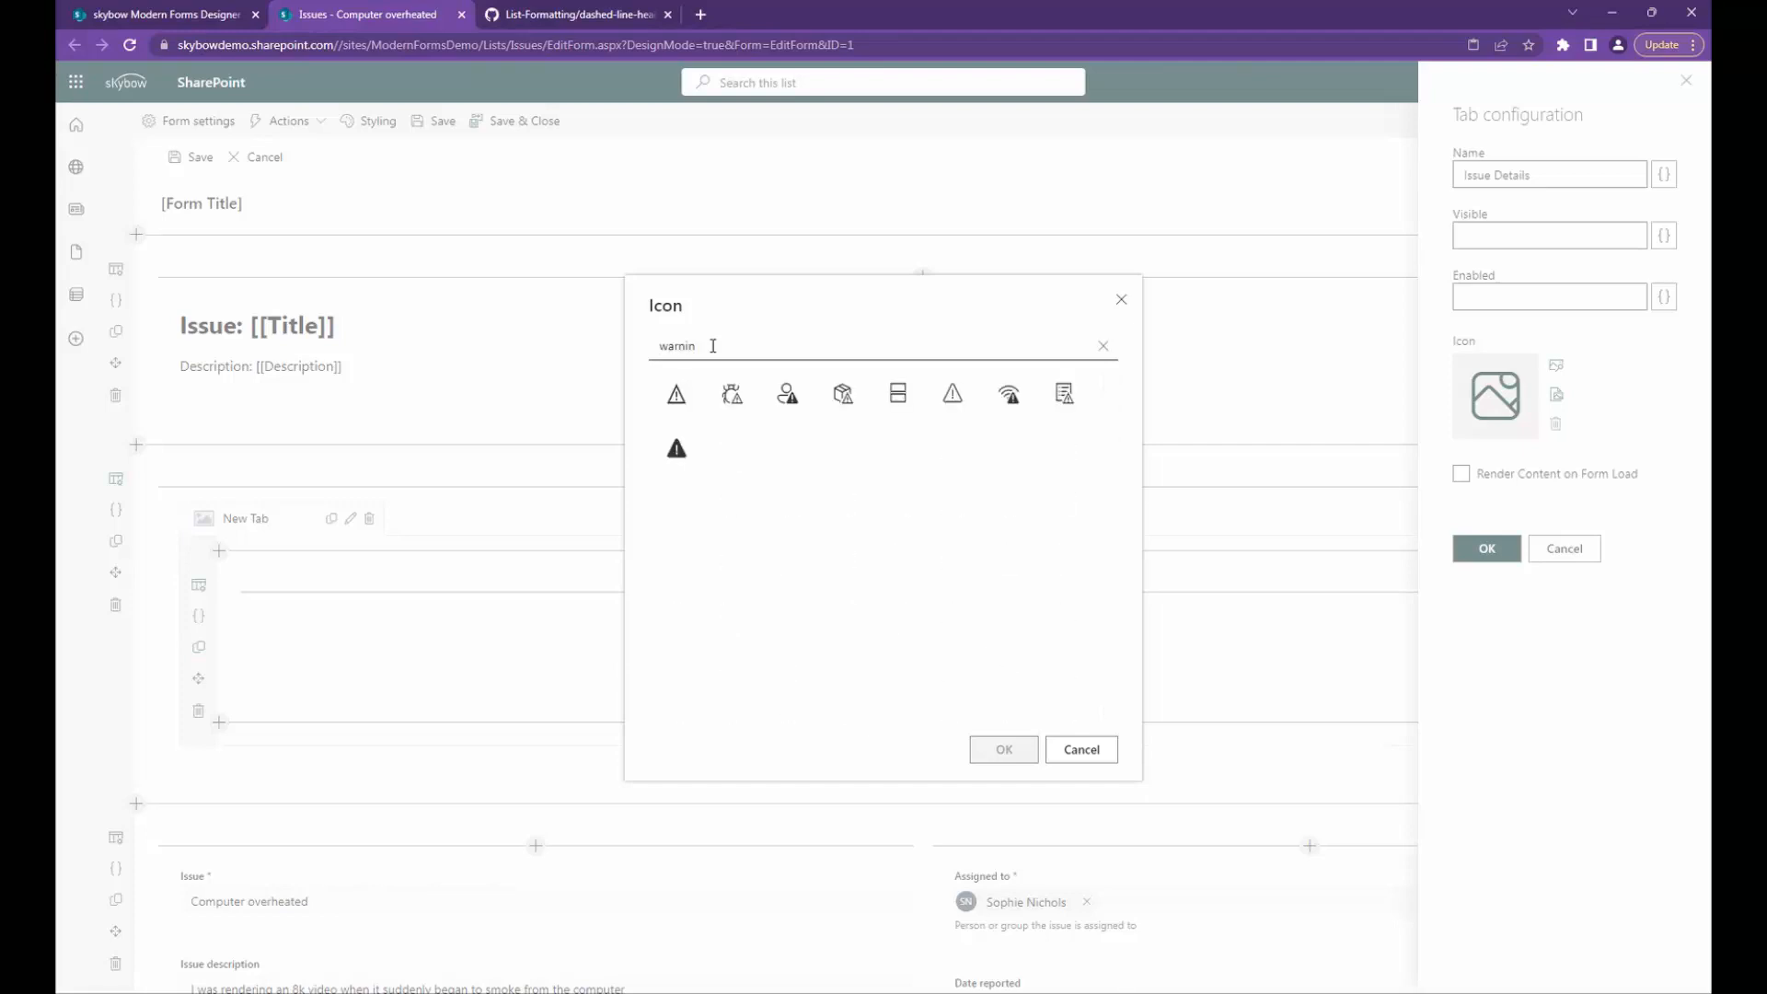
{"action": "left_click", "coordinate": [1063, 393]}
{"action": "left_click", "coordinate": [1002, 751]}
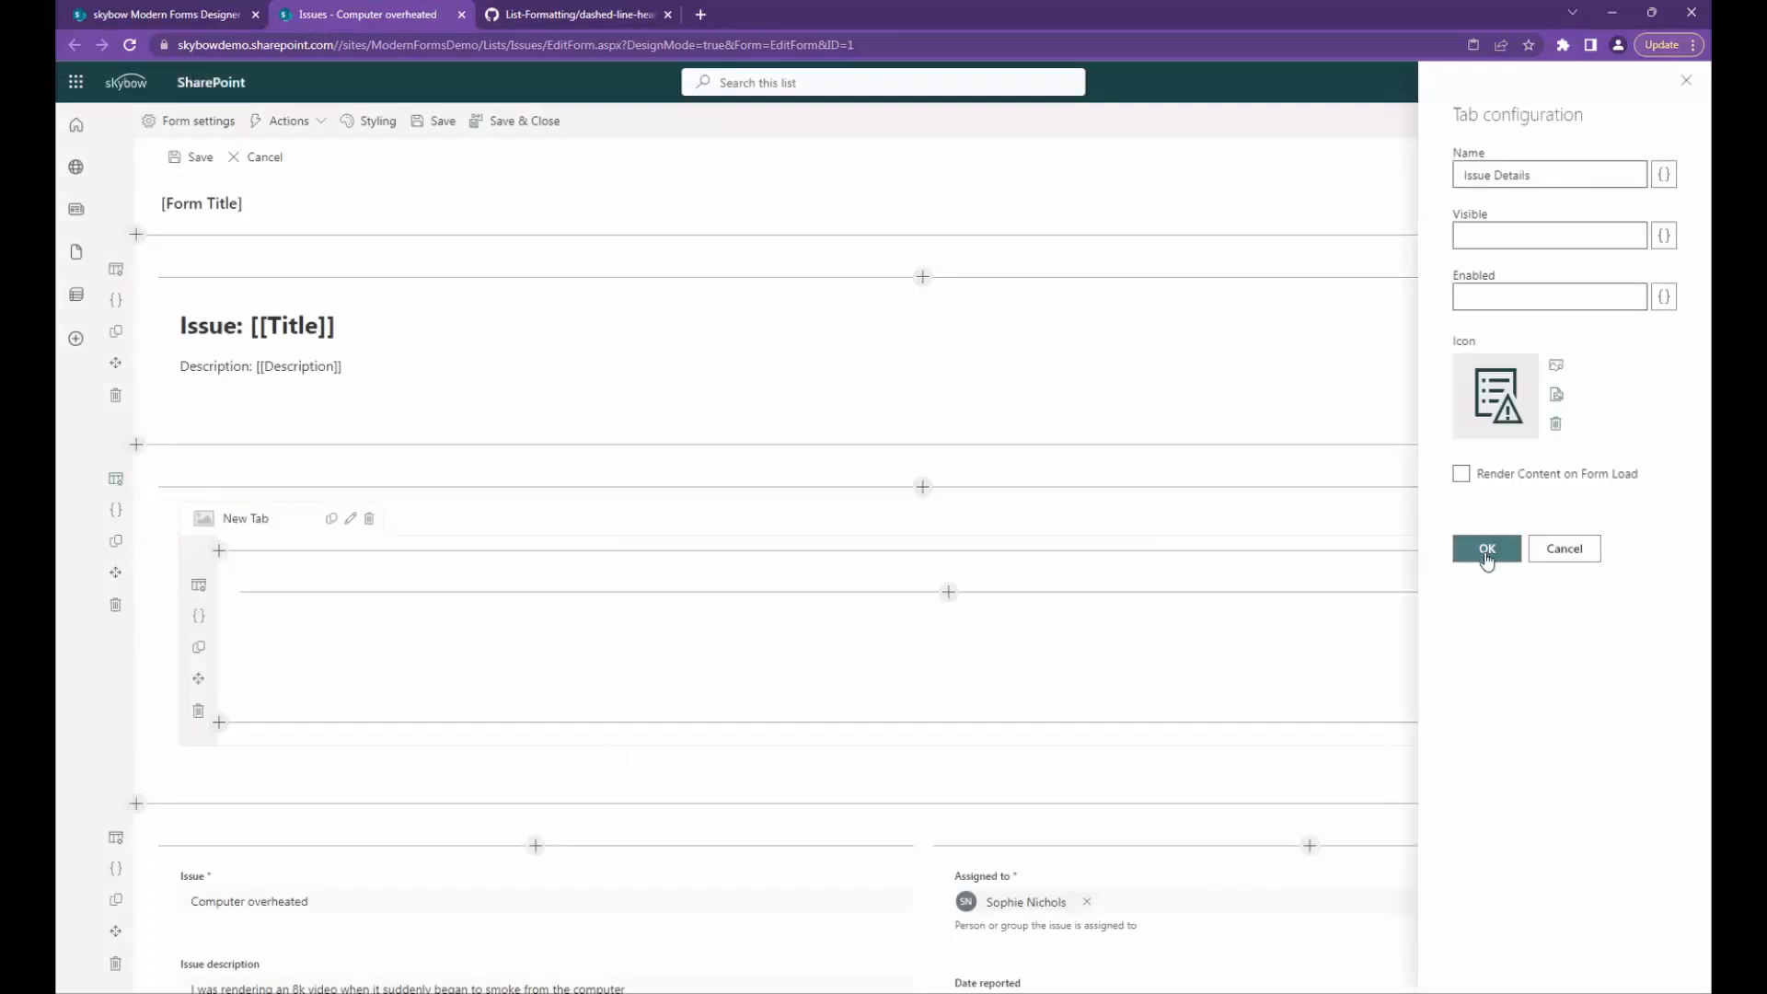
{"action": "left_click", "coordinate": [1488, 552]}
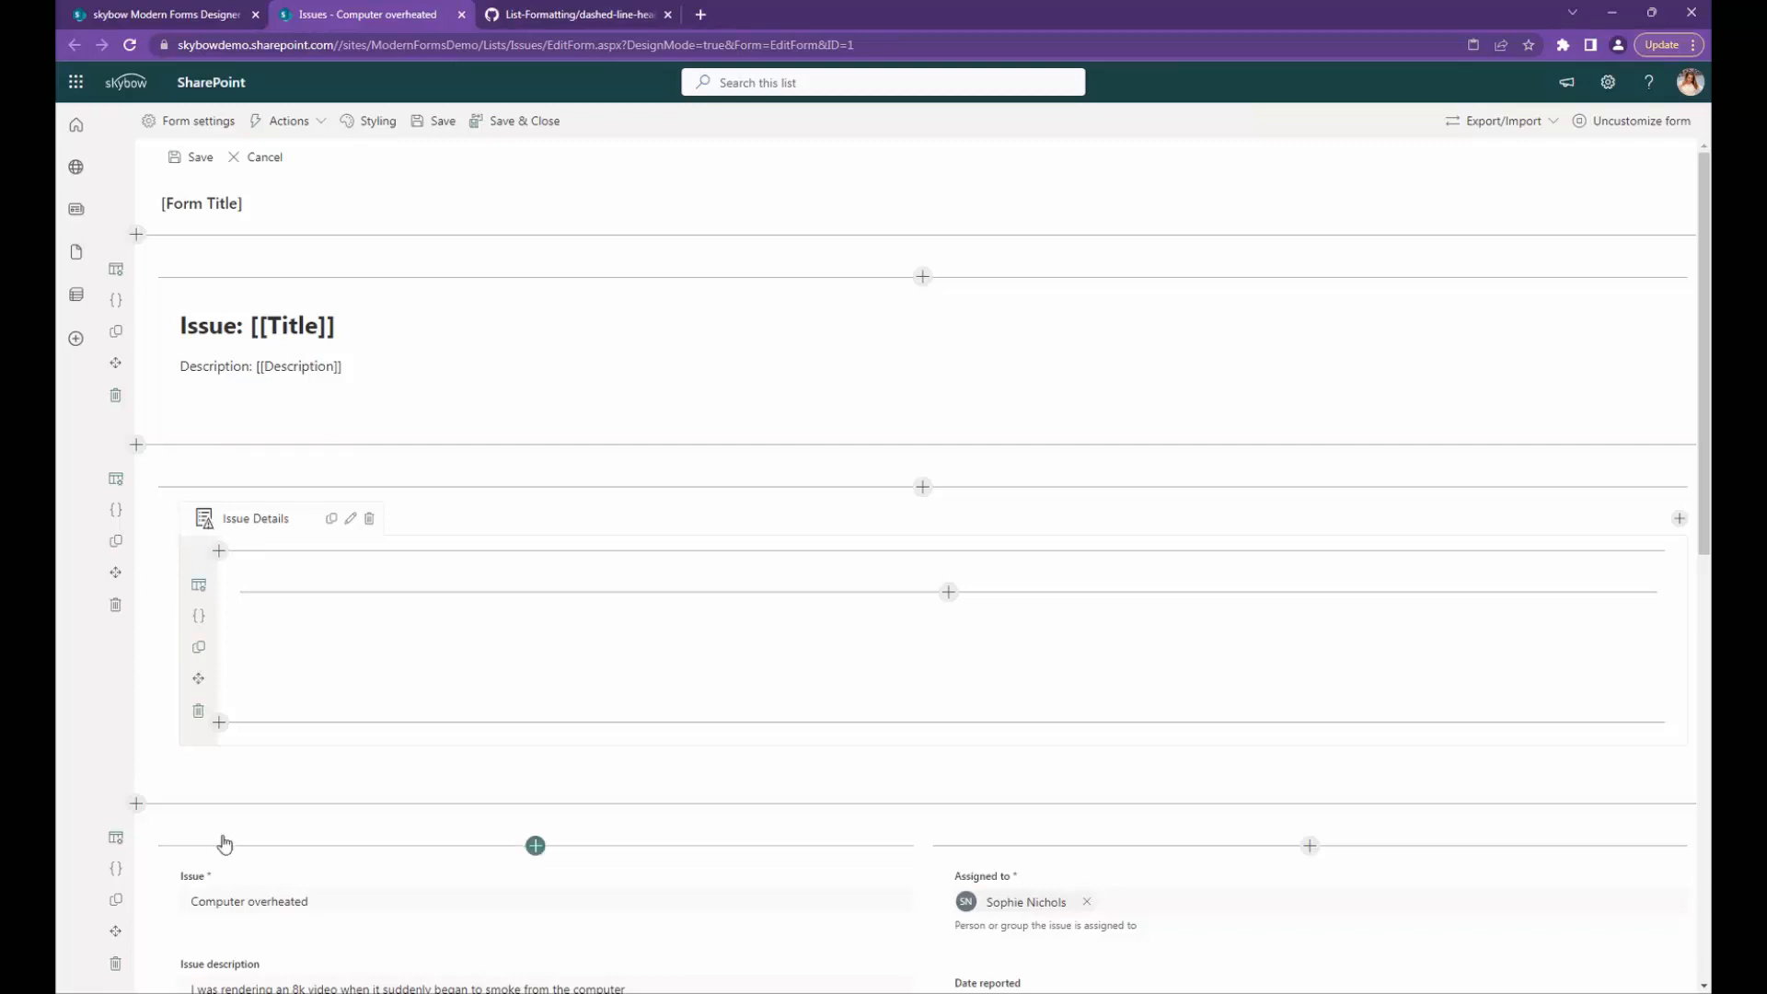
Step: Move the two-column row with the form fields into the Issue Details tab, above its empty row
{"action": "scroll", "coordinate": [359, 816], "scroll_direction": "down", "scroll_amount": 2}
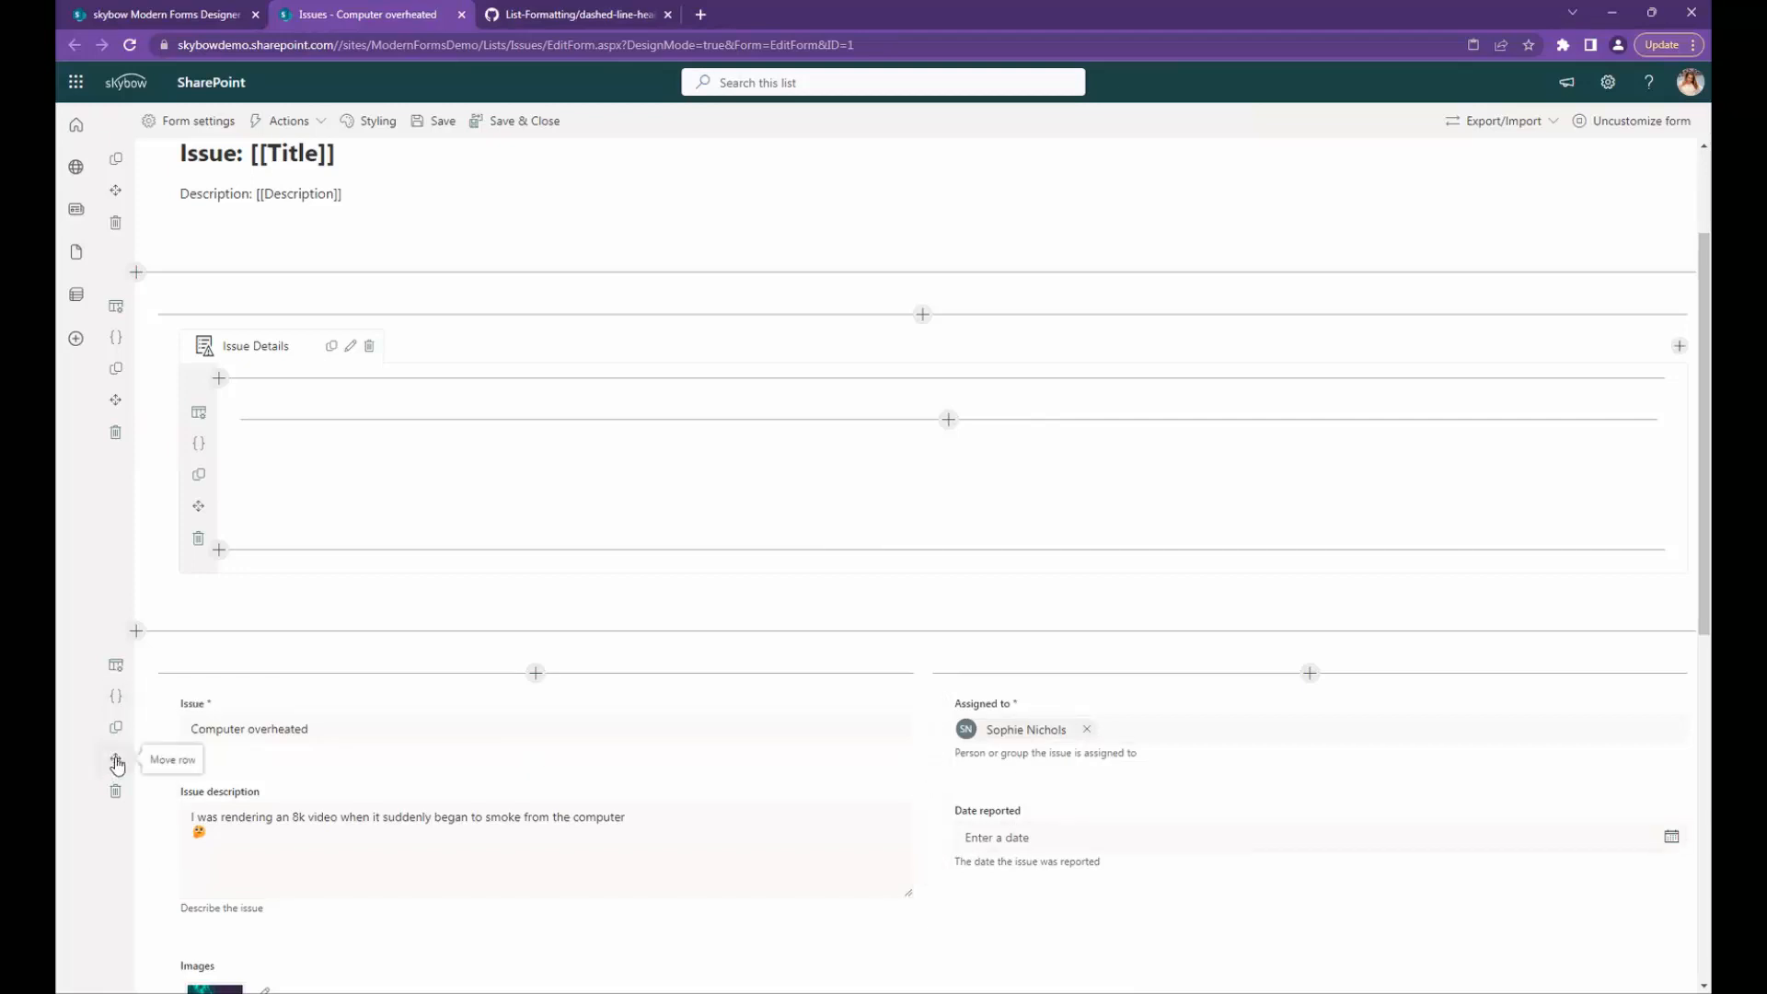
{"action": "left_click_drag", "start_coordinate": [115, 760], "coordinate": [360, 396]}
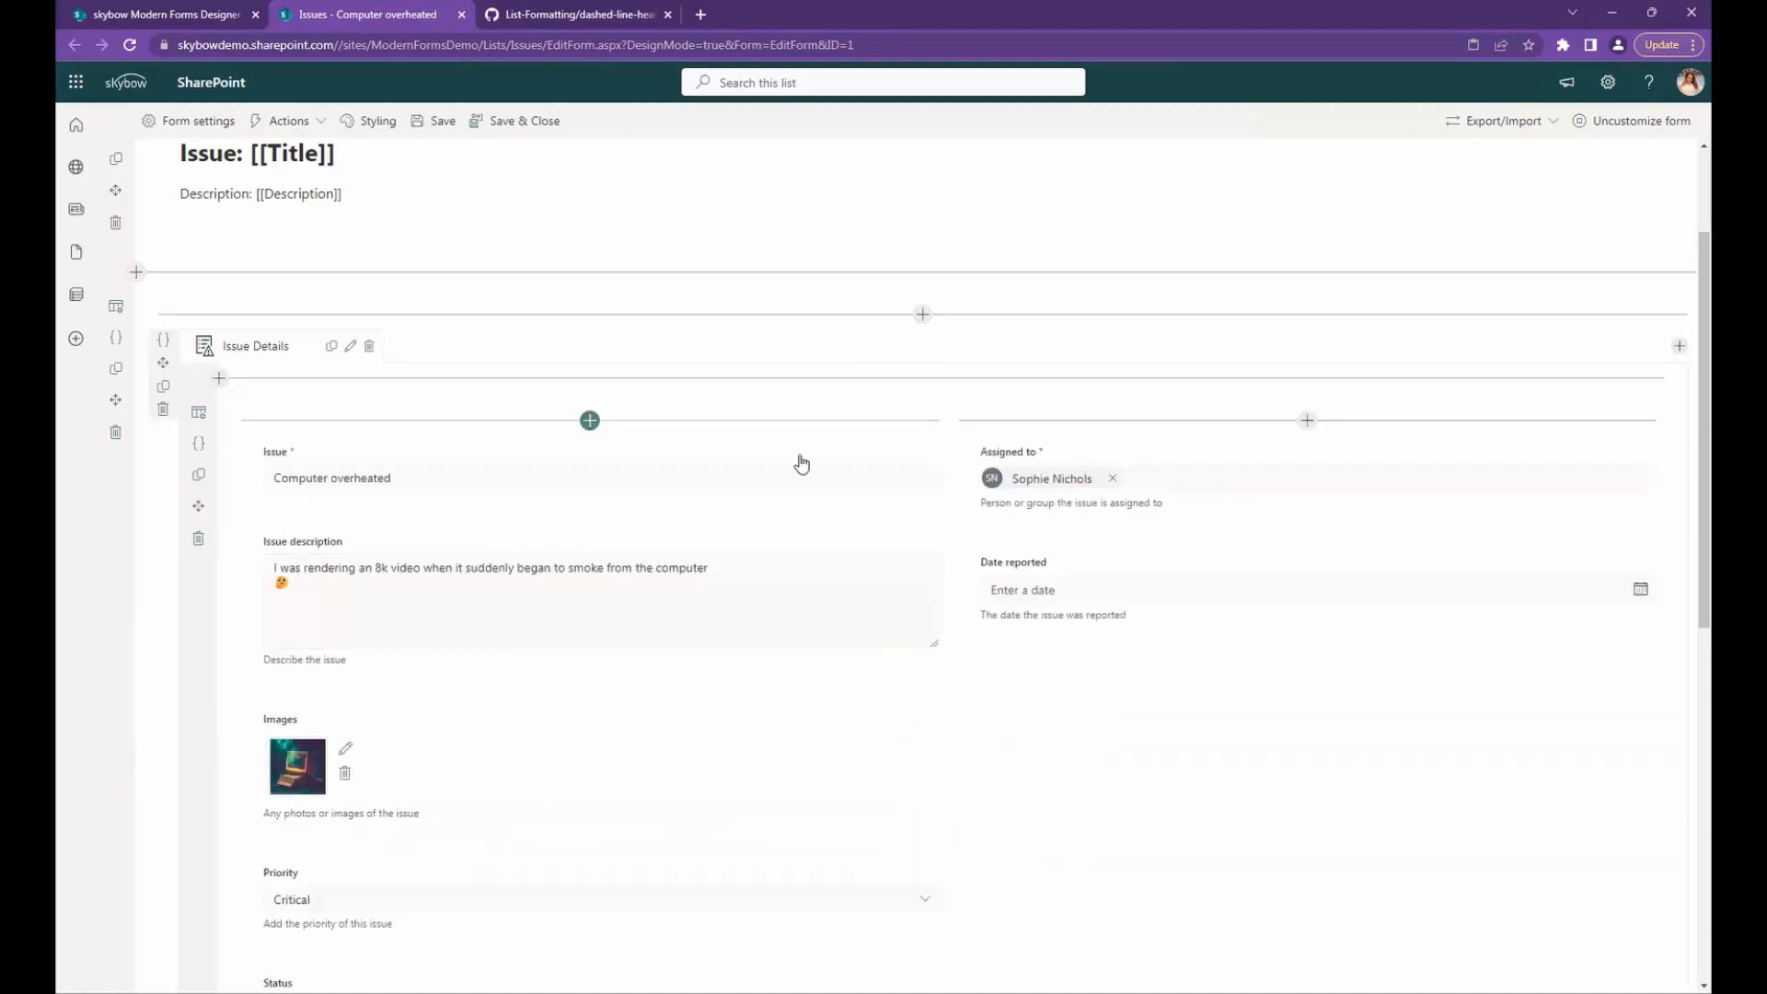
{"action": "scroll", "coordinate": [852, 825], "scroll_direction": "down", "scroll_amount": 4}
{"action": "scroll", "coordinate": [387, 396], "scroll_direction": "up", "scroll_amount": 5}
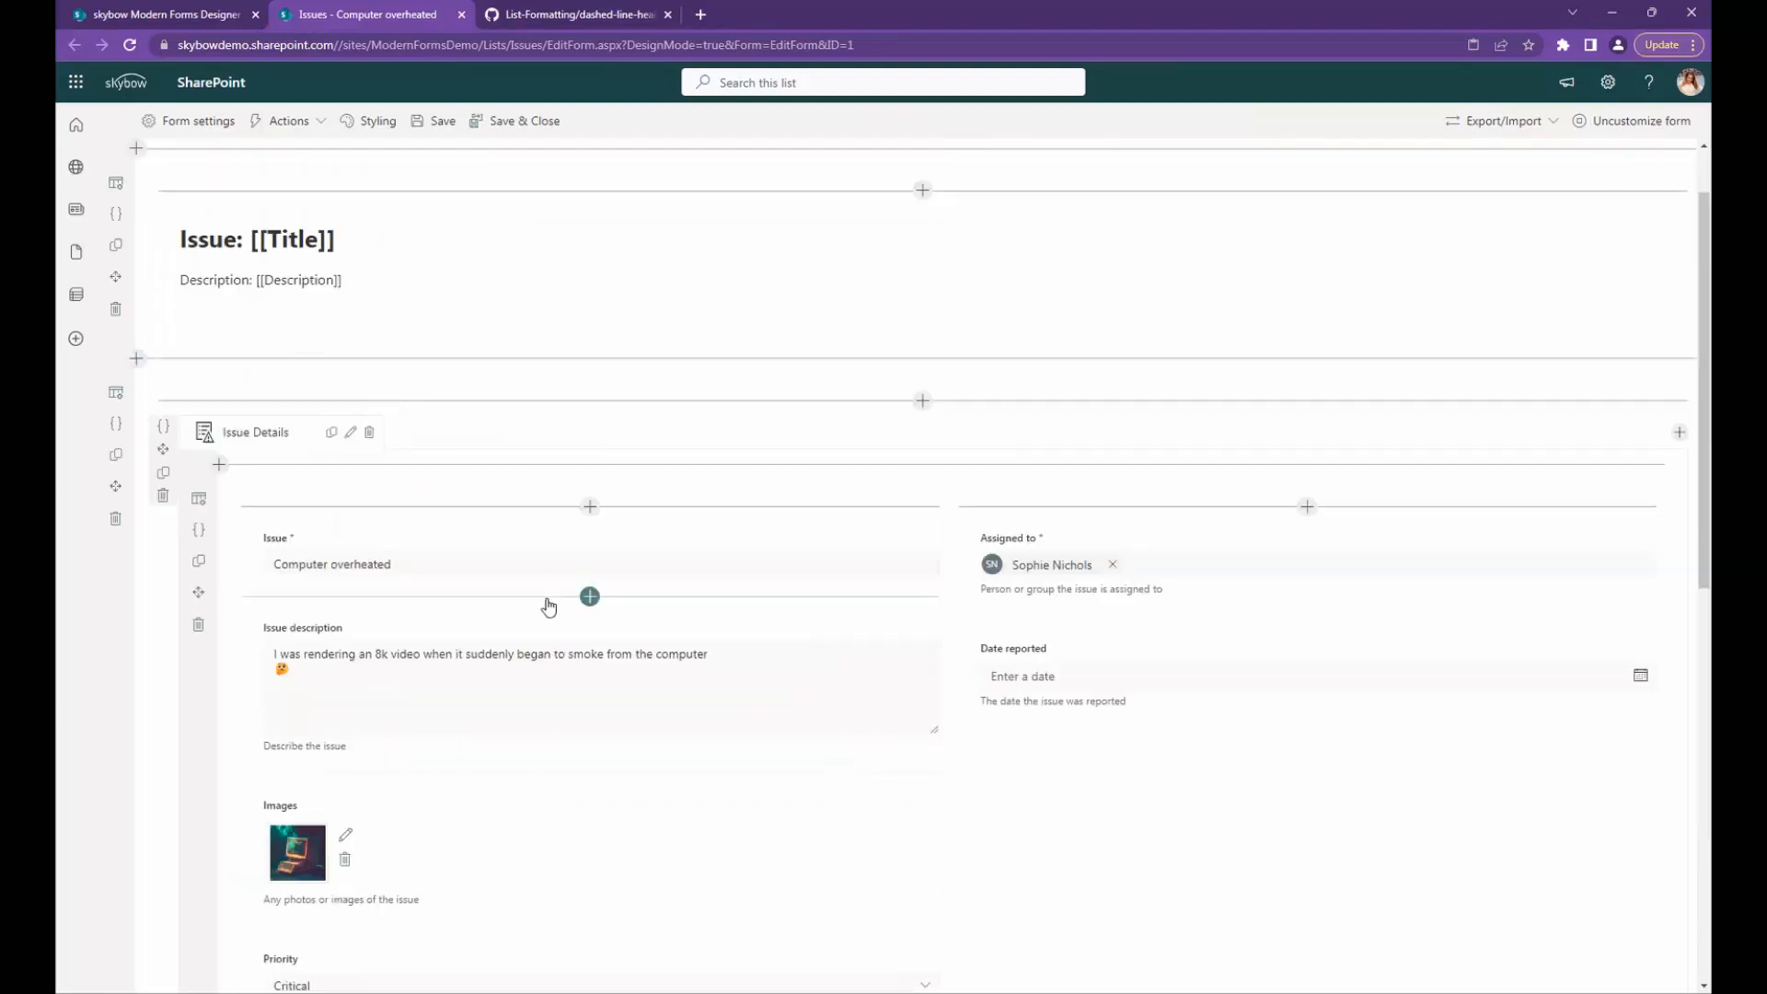
Step: Open the form styling settings and collapse Column 1 and Column 2 of the fields row under Issue Details
{"action": "left_click", "coordinate": [373, 127]}
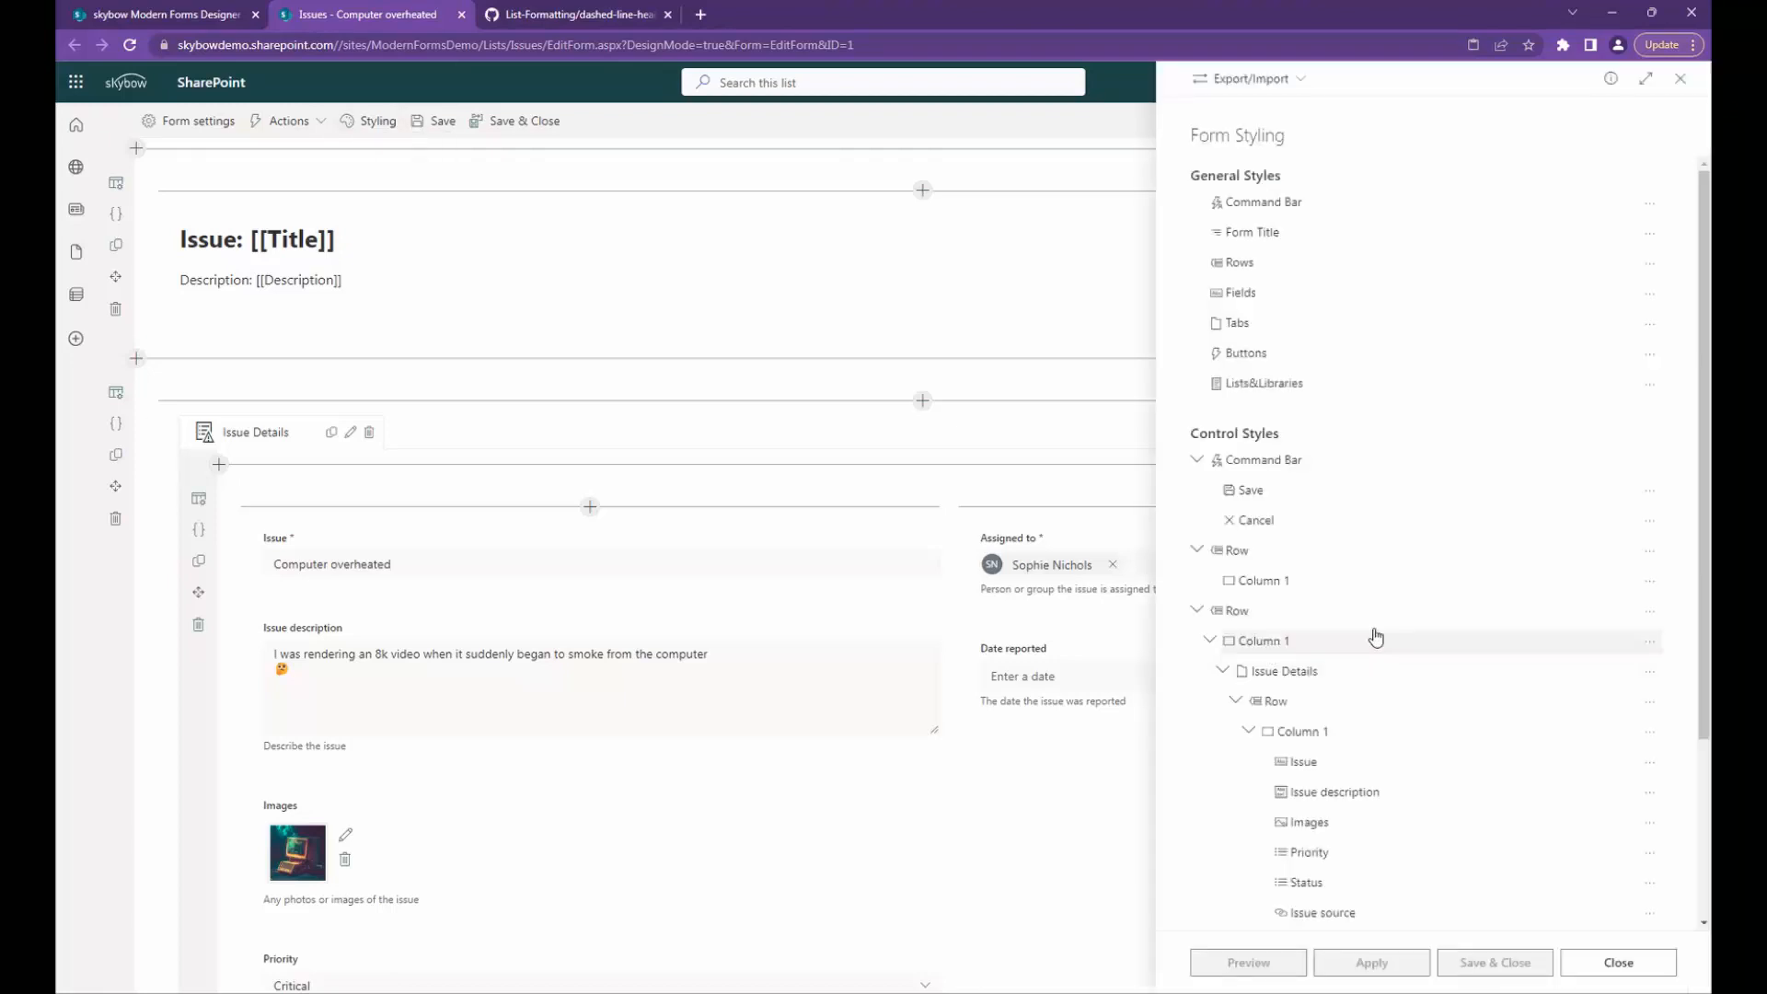
{"action": "scroll", "coordinate": [1298, 727], "scroll_direction": "down", "scroll_amount": 1}
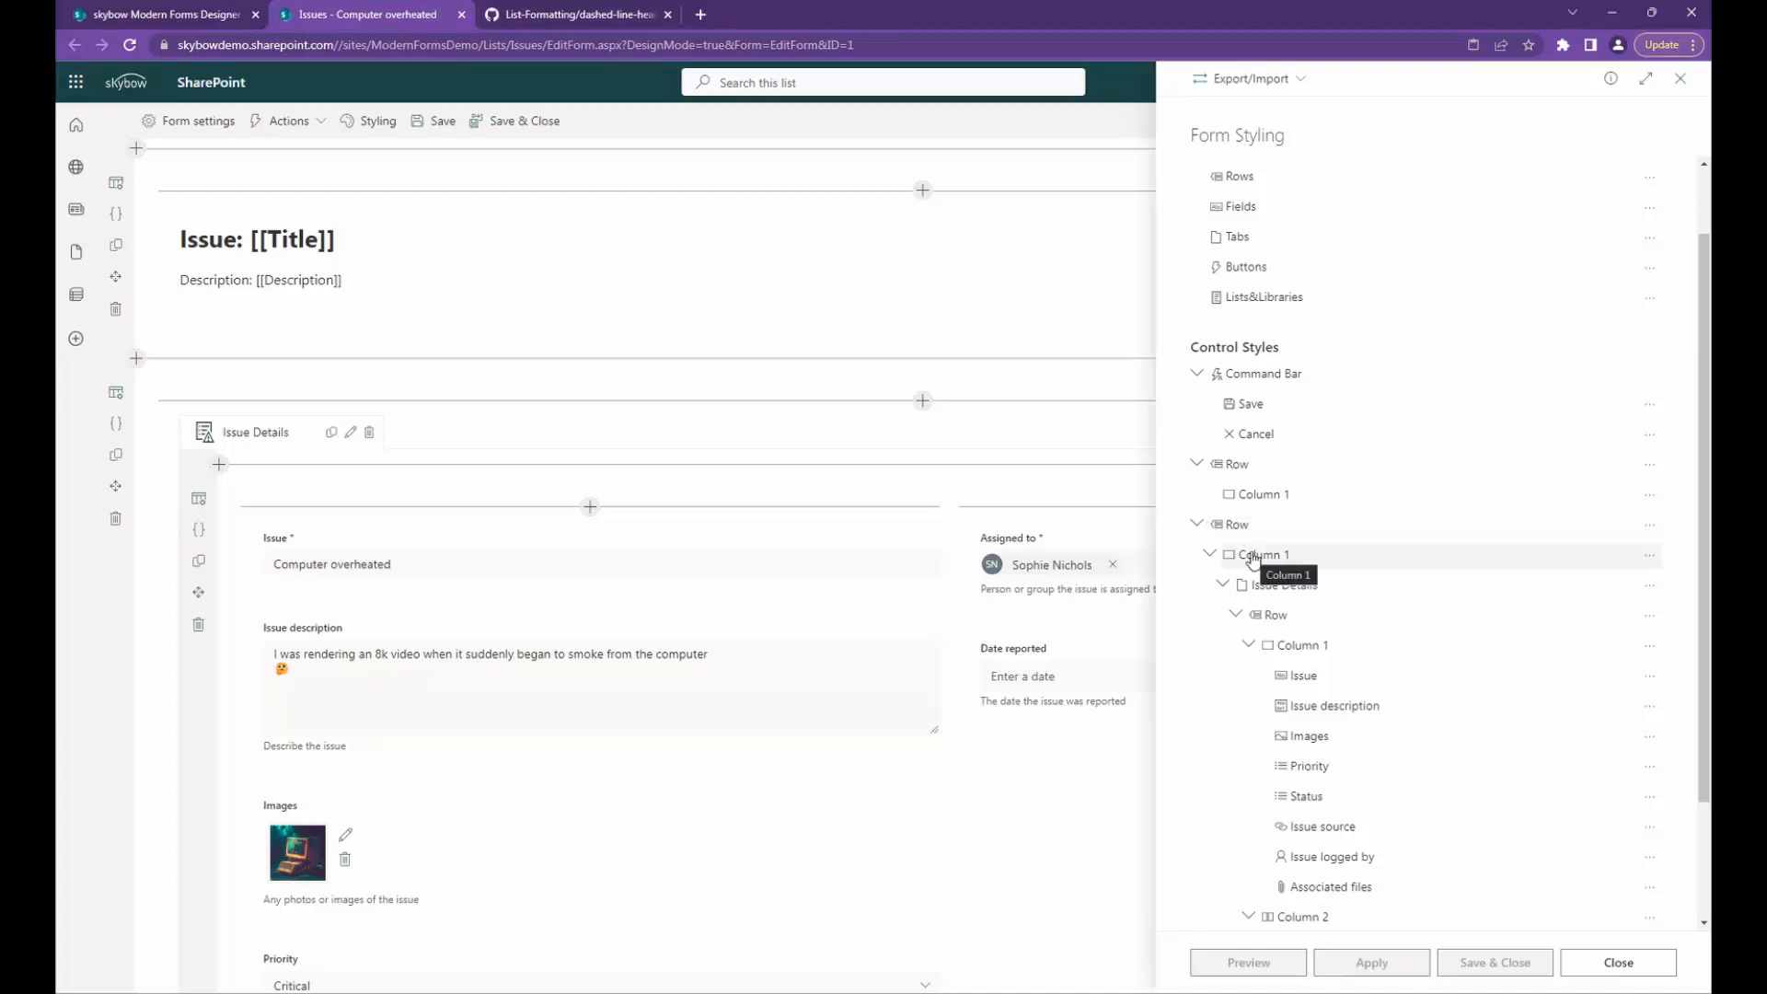
{"action": "left_click", "coordinate": [1247, 646]}
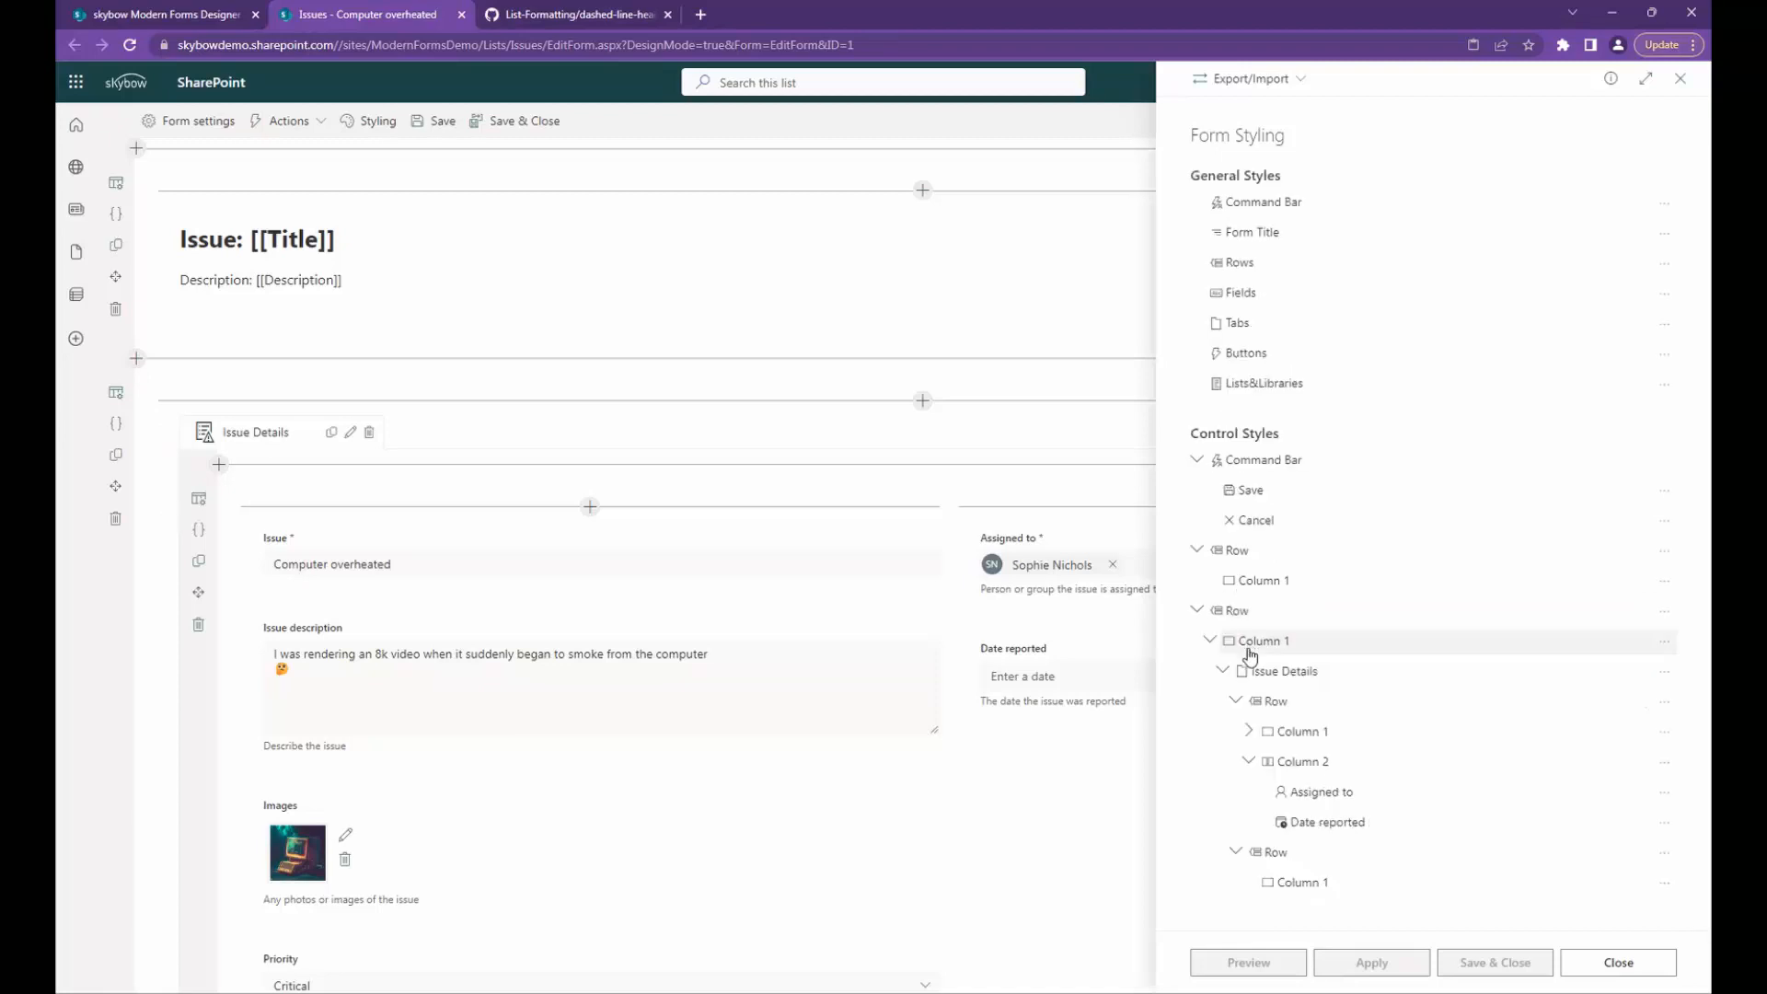
{"action": "left_click", "coordinate": [1249, 762]}
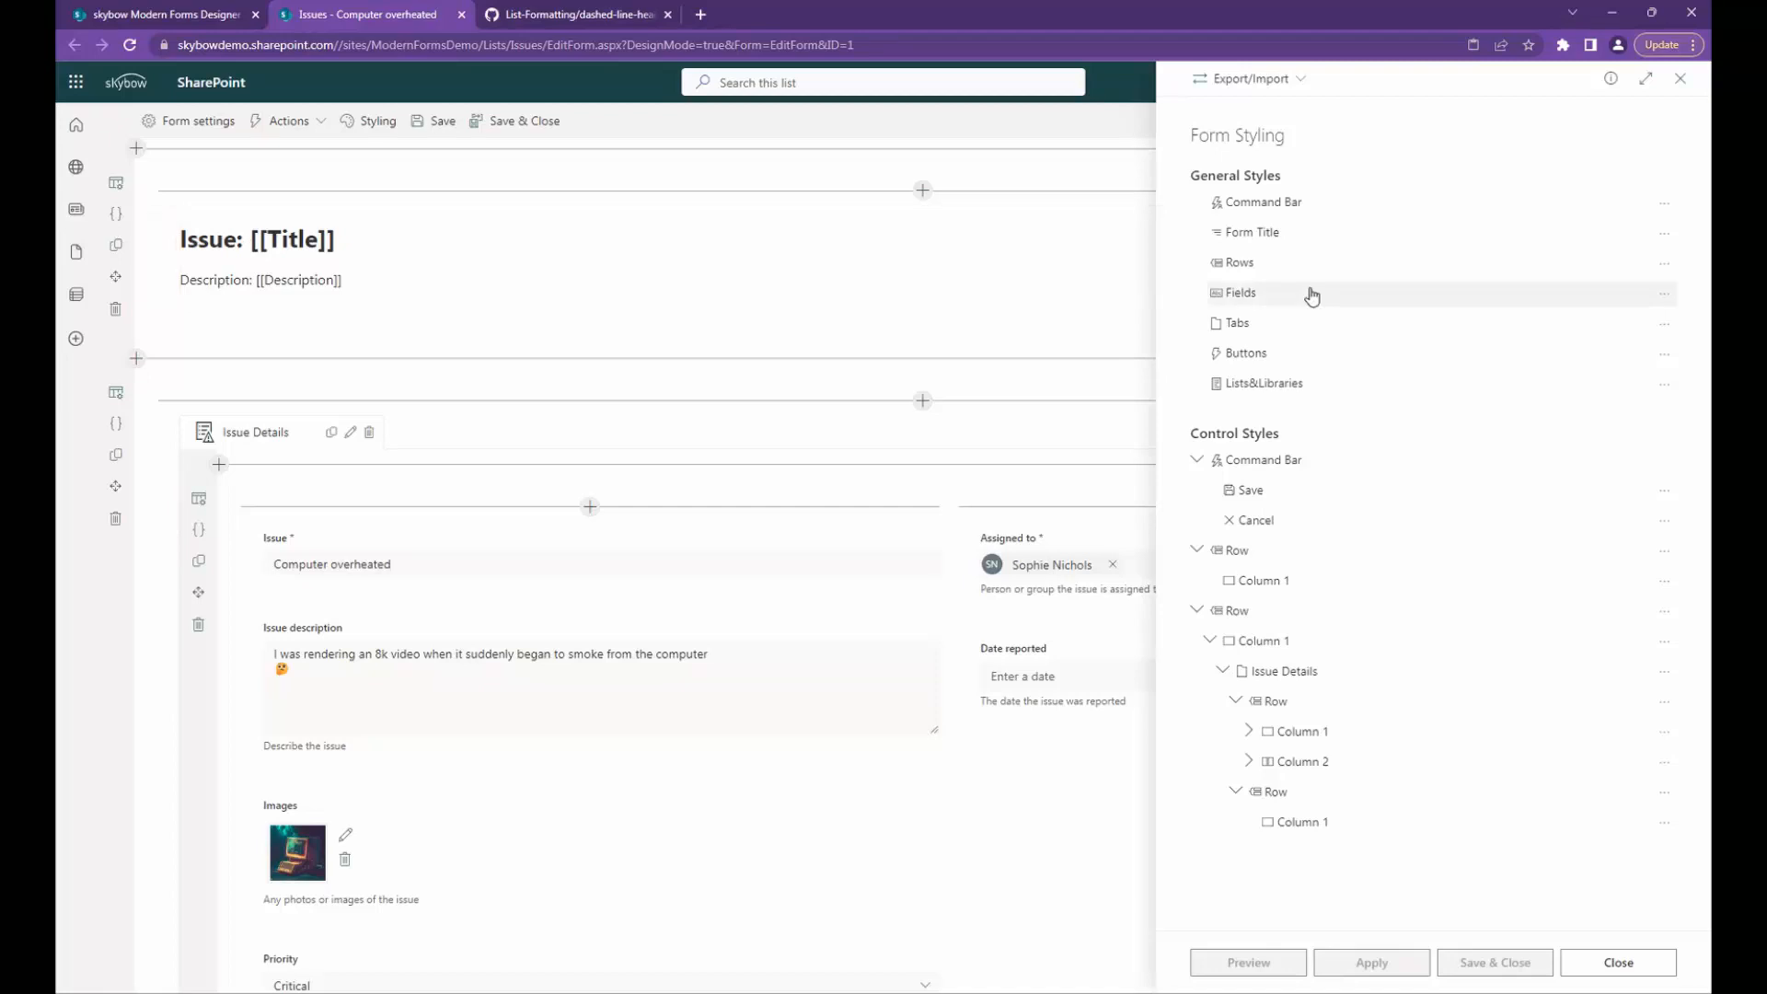
Step: Start adding a new general style for the Form Title
{"action": "scroll", "coordinate": [399, 362], "scroll_direction": "up", "scroll_amount": 1}
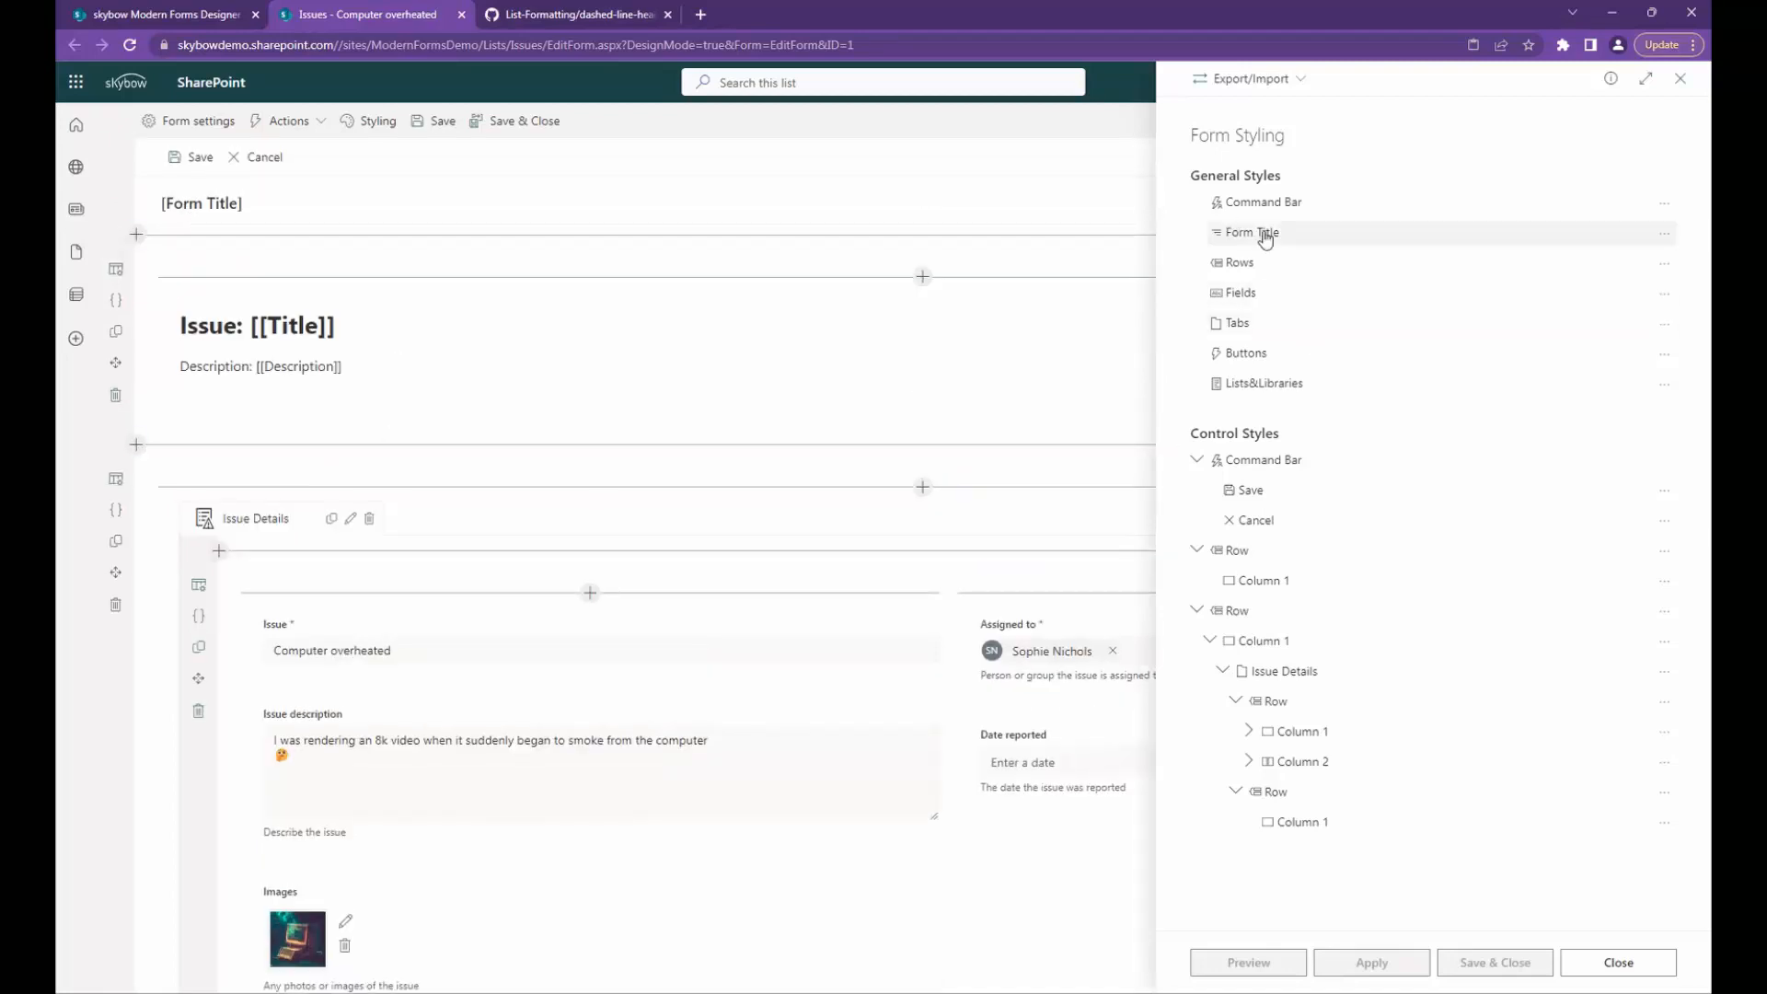
{"action": "left_click", "coordinate": [1664, 236]}
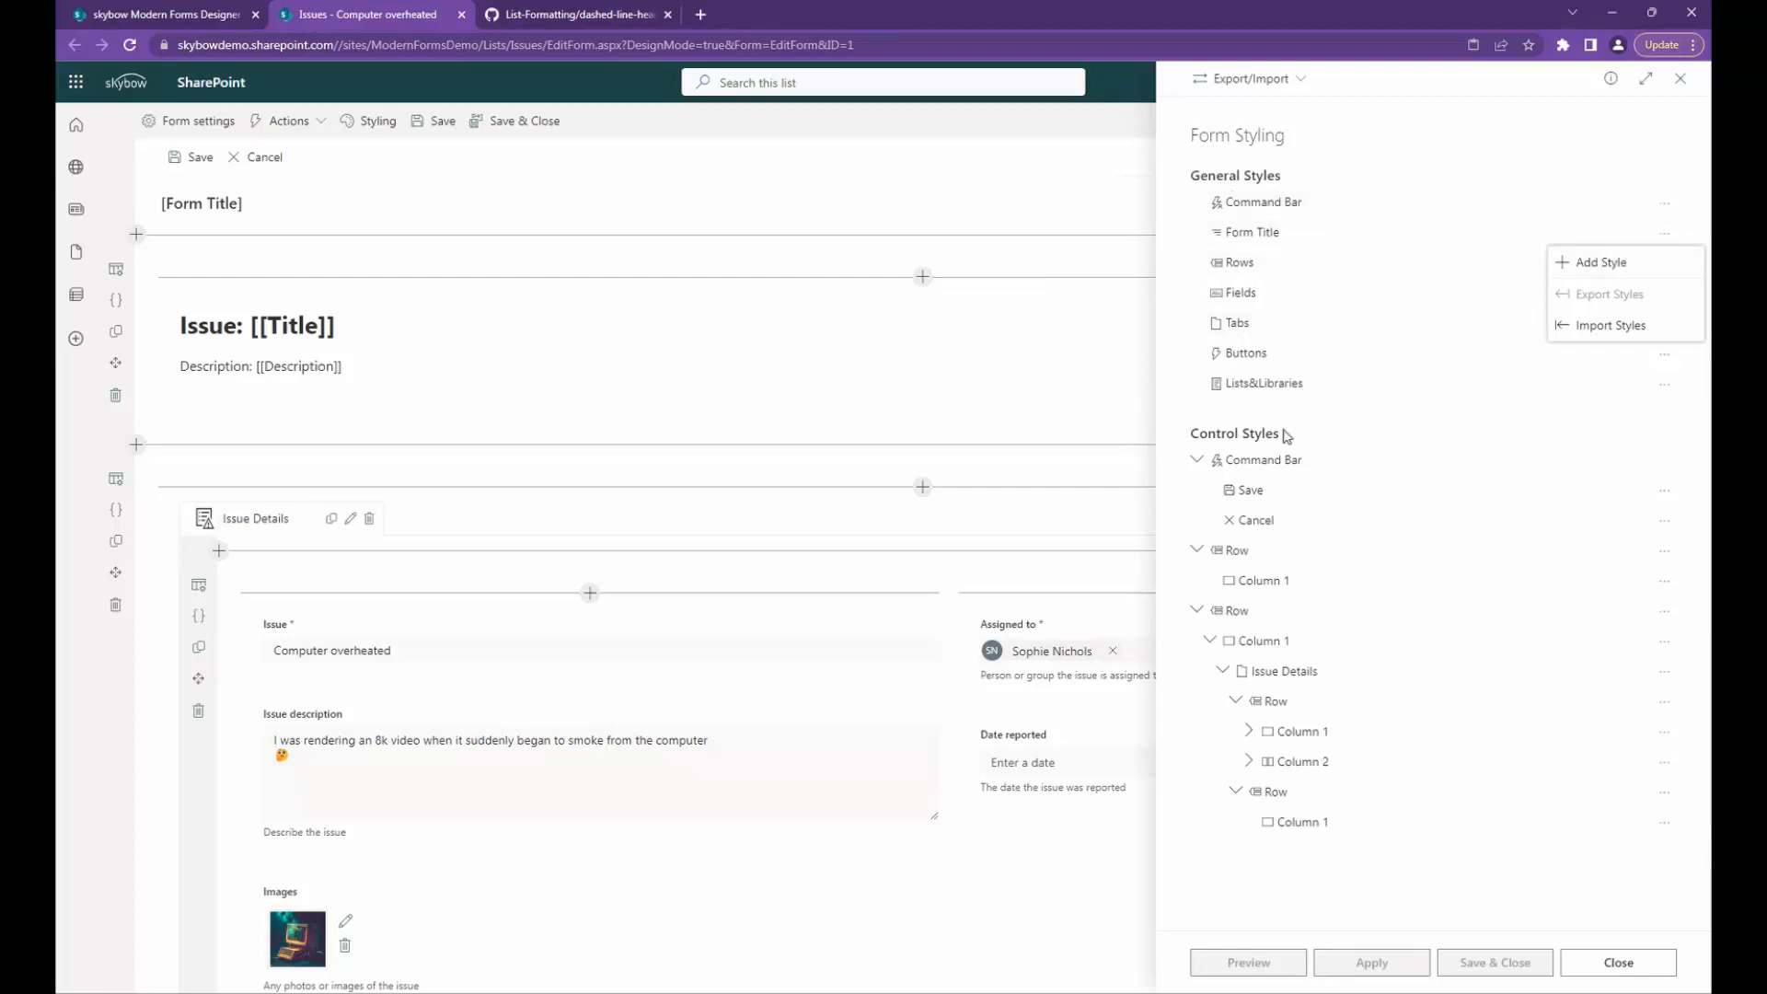
{"action": "left_click", "coordinate": [1591, 269]}
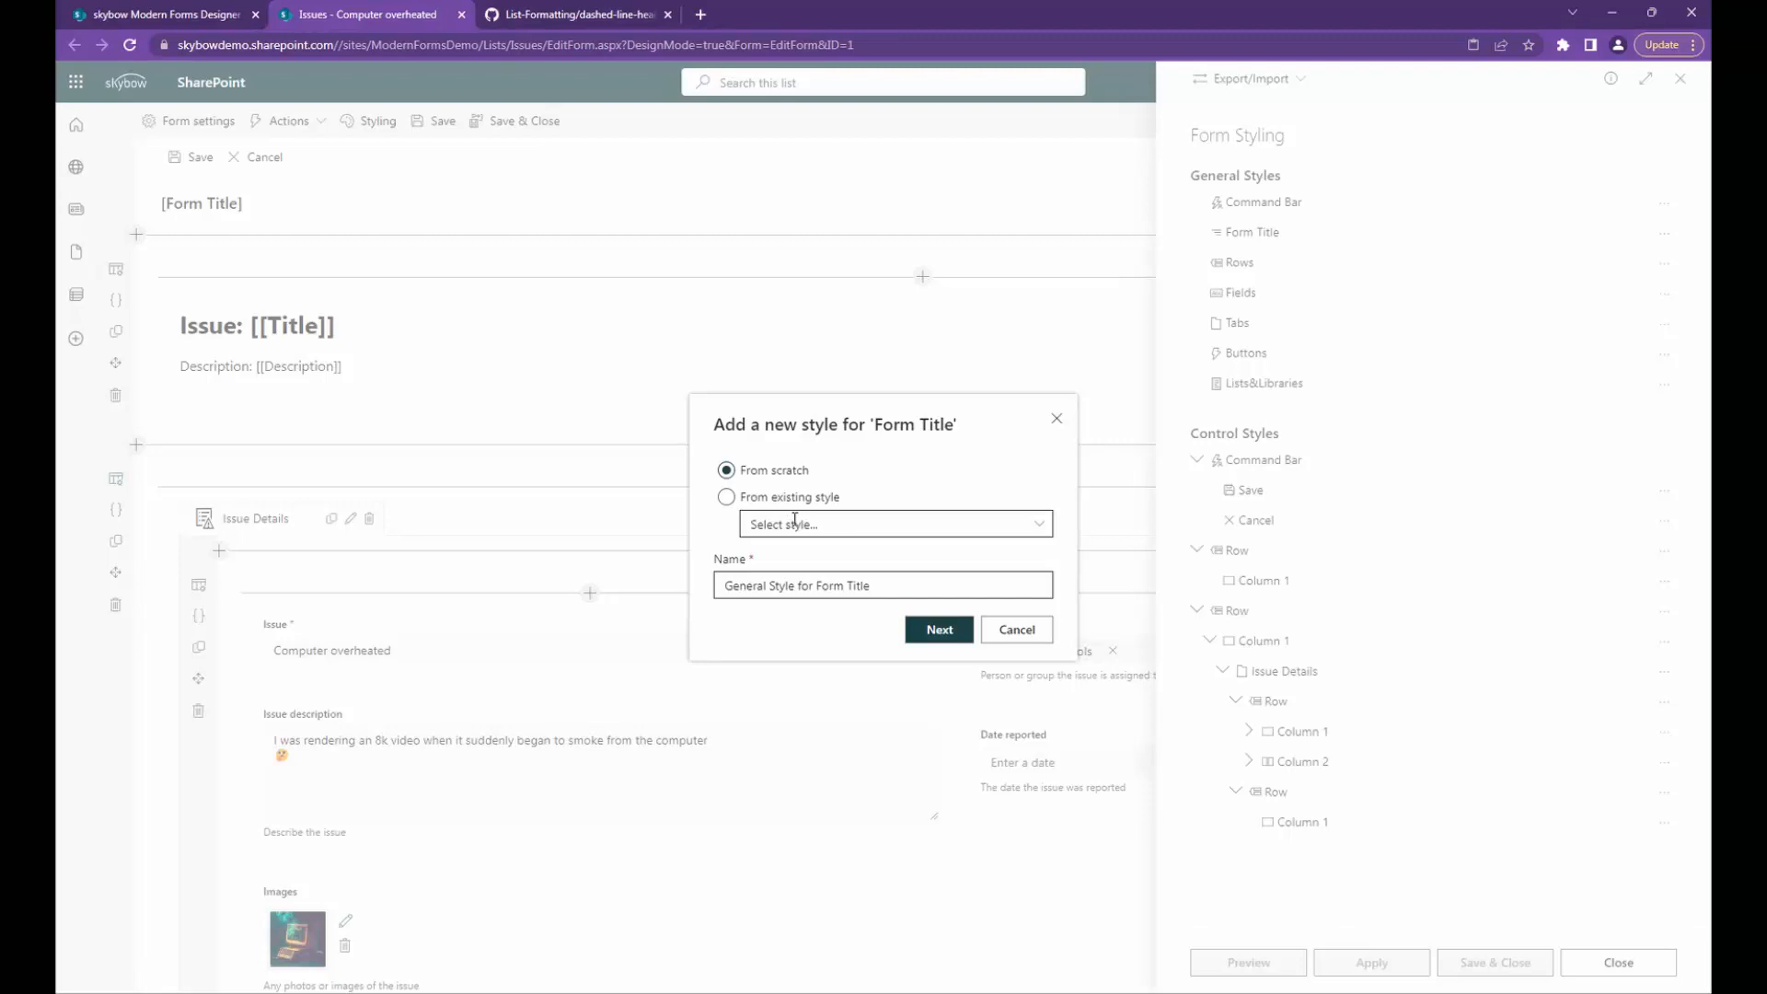
{"action": "left_click", "coordinate": [761, 497]}
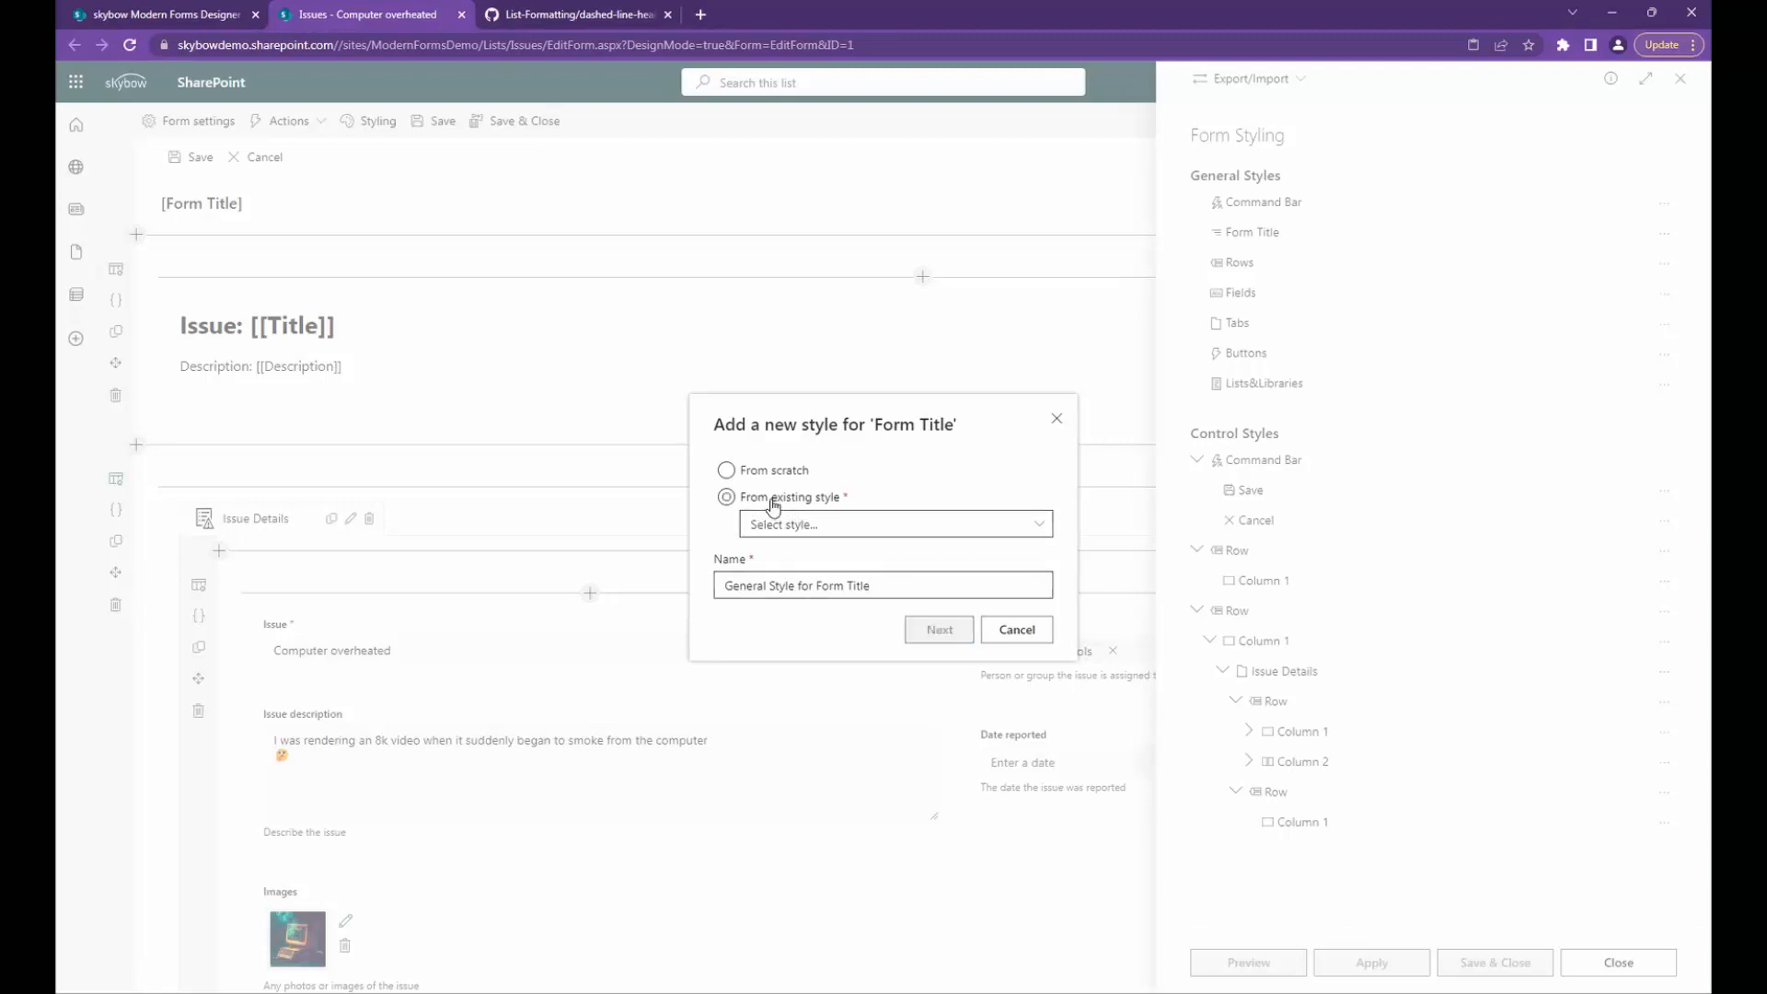
{"action": "left_click", "coordinate": [818, 526]}
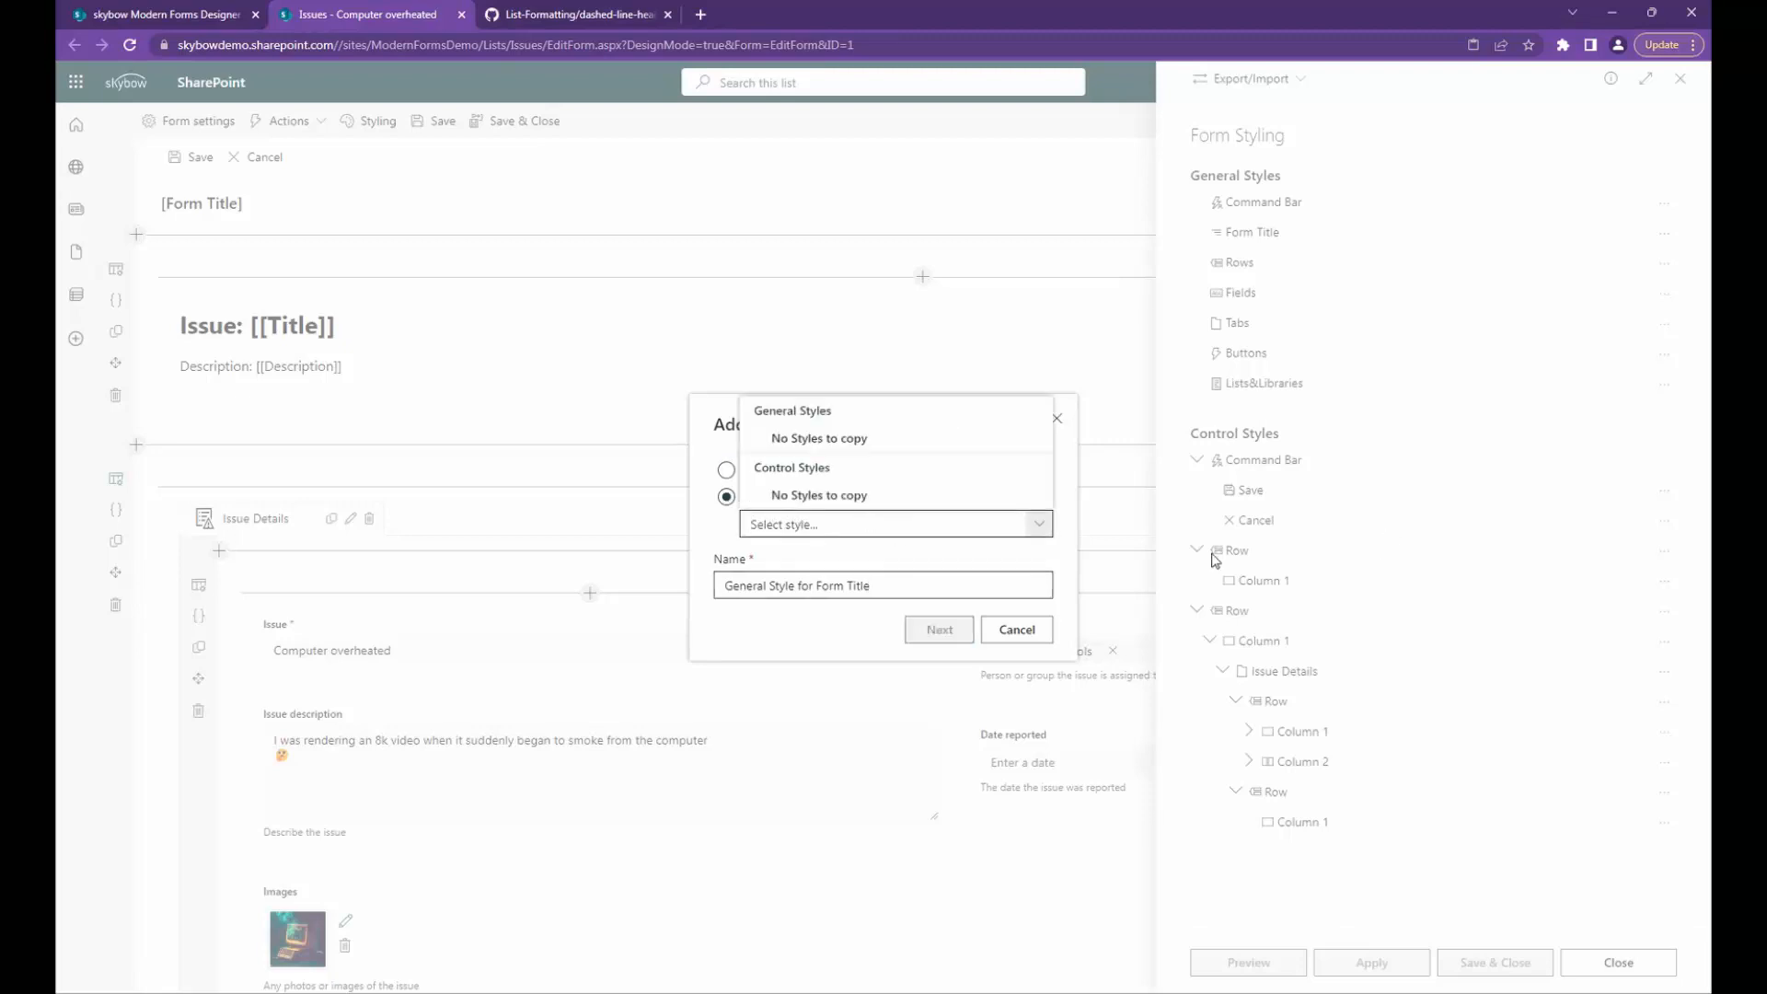
{"action": "left_click", "coordinate": [720, 513]}
{"action": "left_click", "coordinate": [726, 470]}
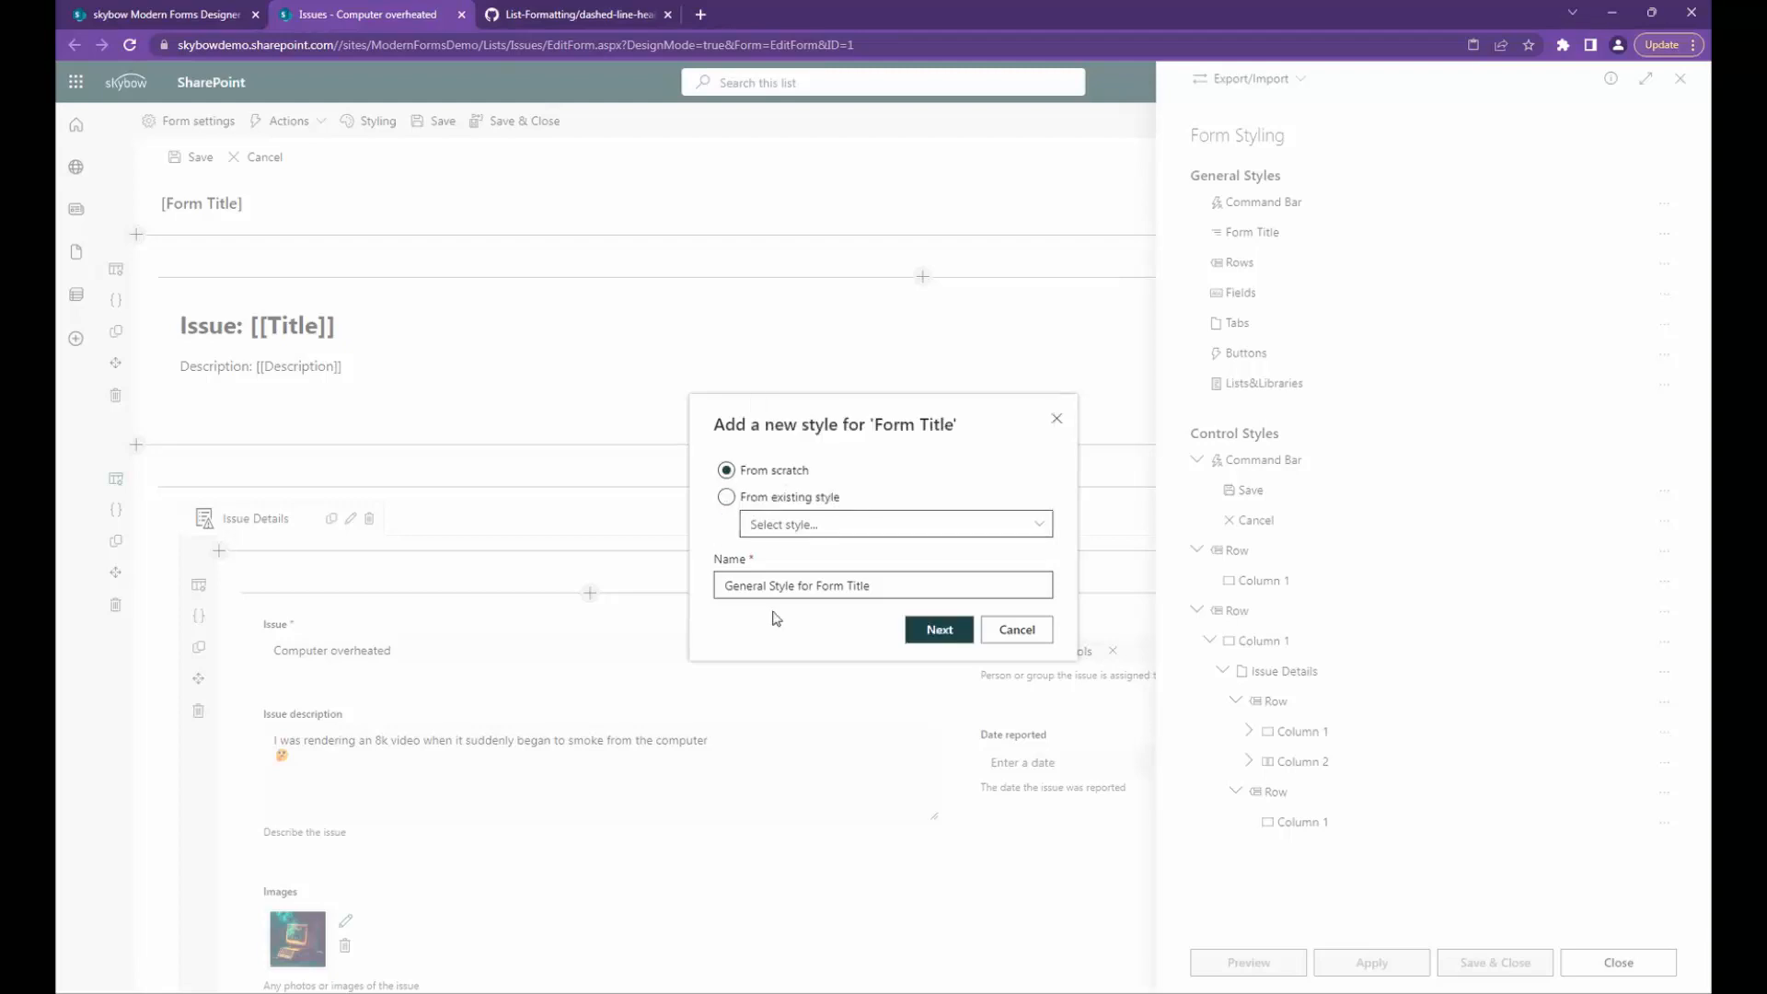
Step: Name the new from-scratch Form Title style "Hide Form Title" and create it
{"action": "left_click_drag", "start_coordinate": [808, 585], "coordinate": [713, 588]}
{"action": "key", "text": "shift+Right"}
{"action": "key", "text": "shift+Right"}
{"action": "key", "text": "BackSpace"}
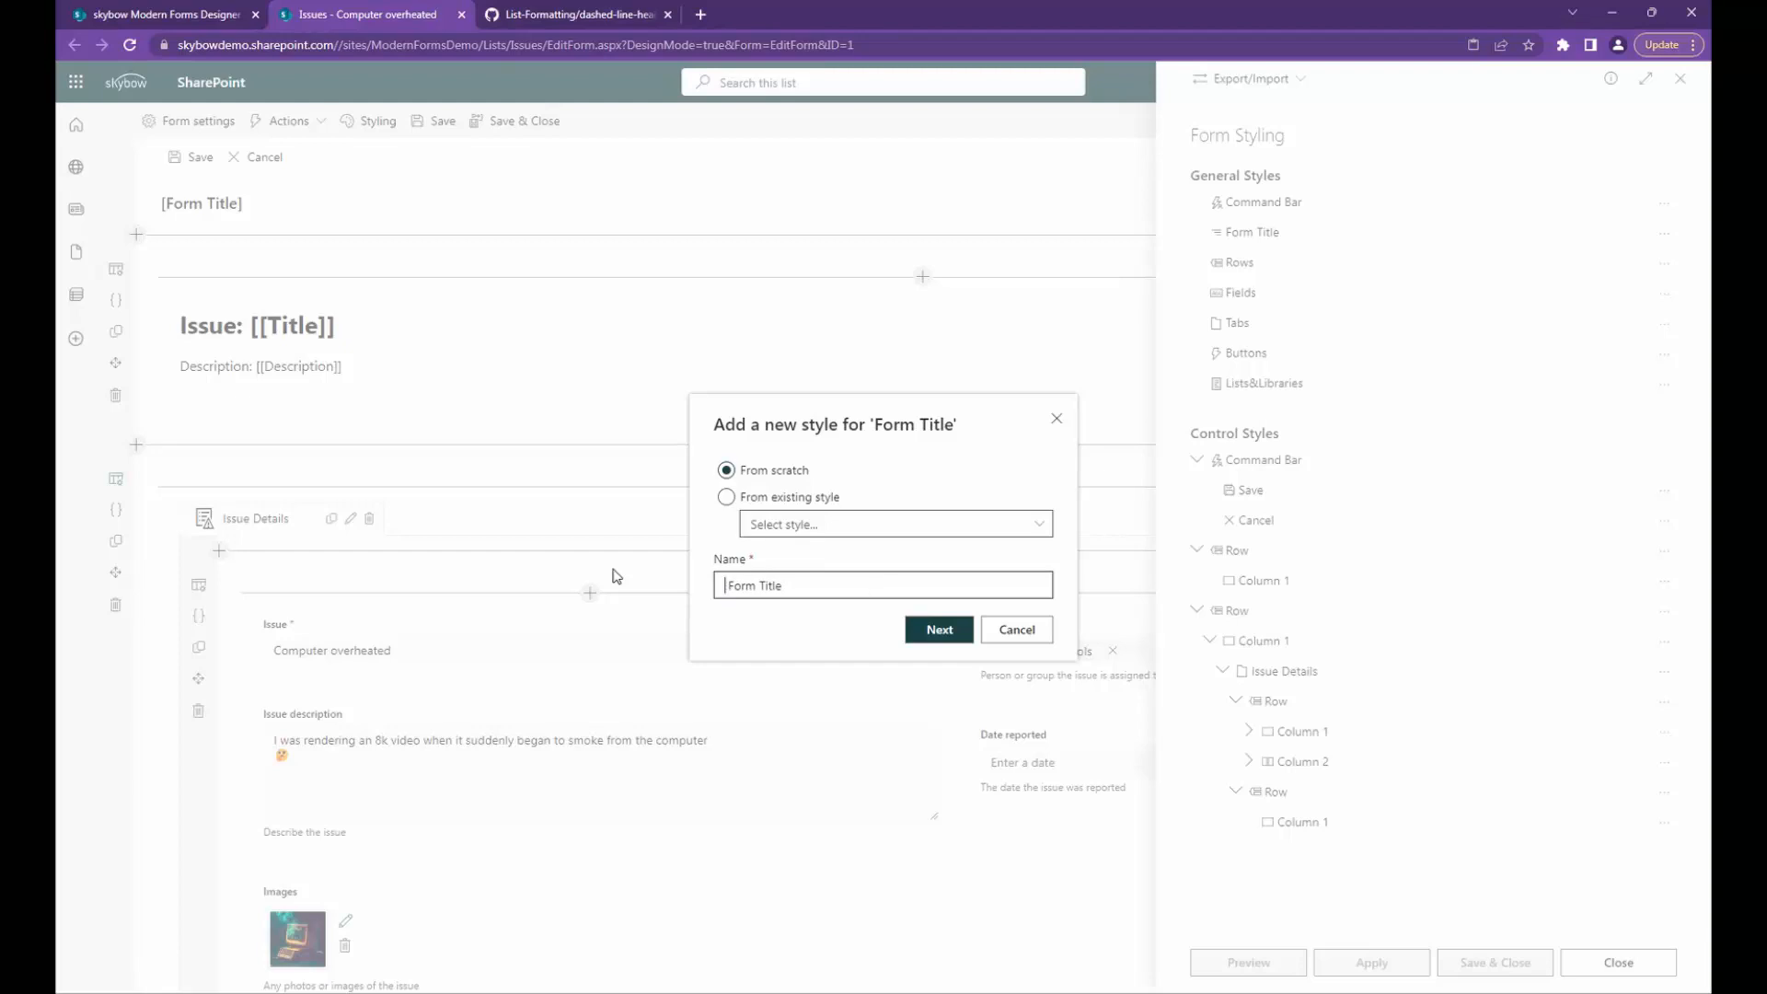
{"action": "type", "text": "Hifi"}
{"action": "key", "text": "BackSpace"}
{"action": "key", "text": "BackSpace"}
{"action": "type", "text": "de"}
{"action": "left_click", "coordinate": [939, 629]}
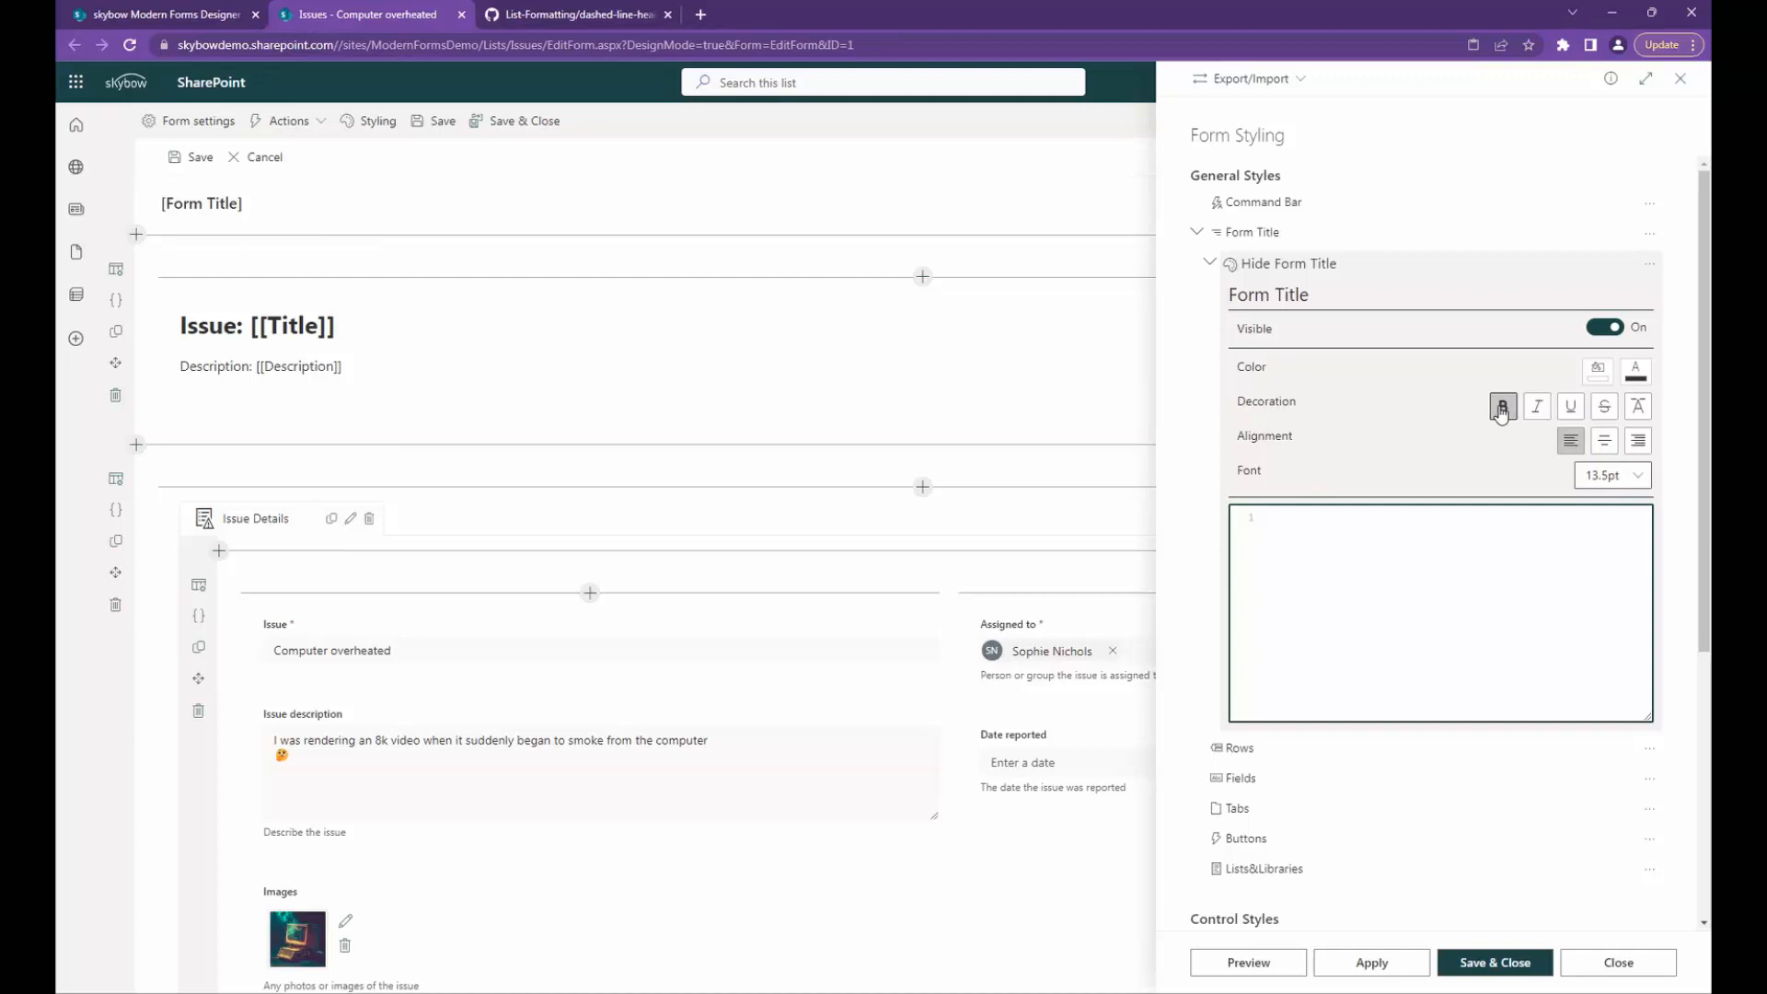
Step: Turn off the form title's visibility in the Hide Form Title style and preview the form
{"action": "left_click", "coordinate": [1604, 327]}
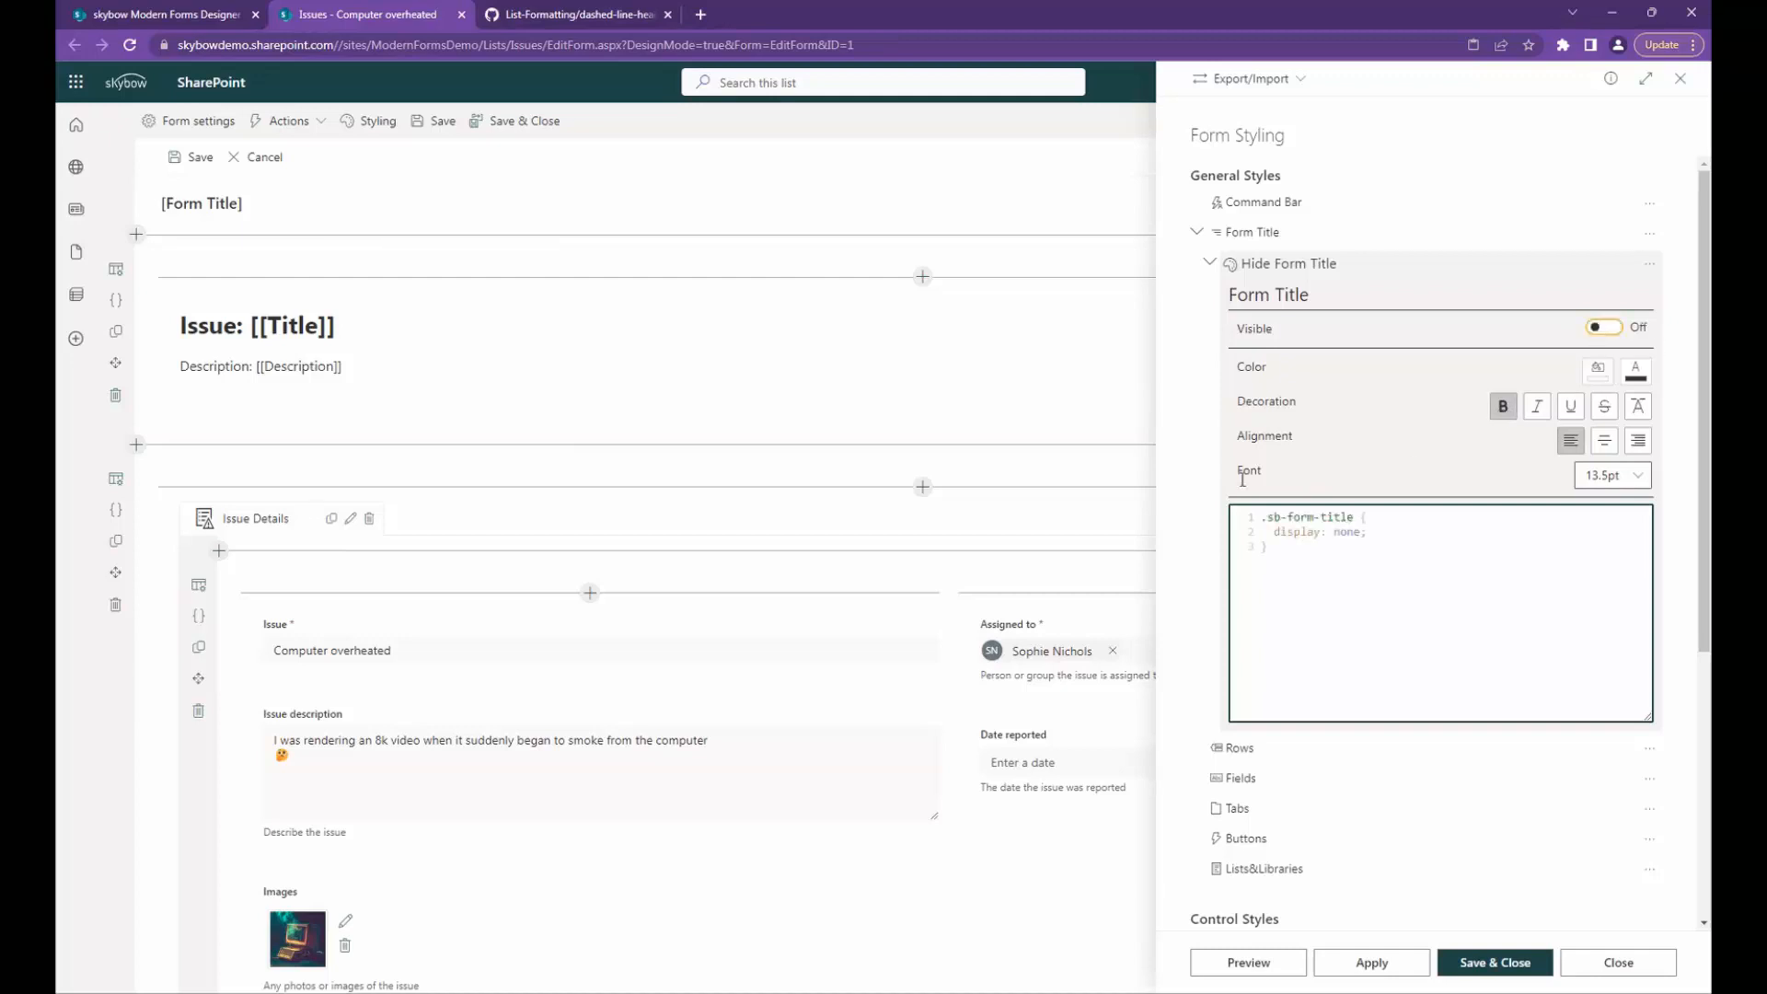
{"action": "left_click_drag", "start_coordinate": [1266, 520], "coordinate": [1283, 552]}
{"action": "left_click", "coordinate": [1284, 552]}
{"action": "left_click", "coordinate": [1369, 532]}
{"action": "key", "text": "Home"}
{"action": "left_click", "coordinate": [1248, 963]}
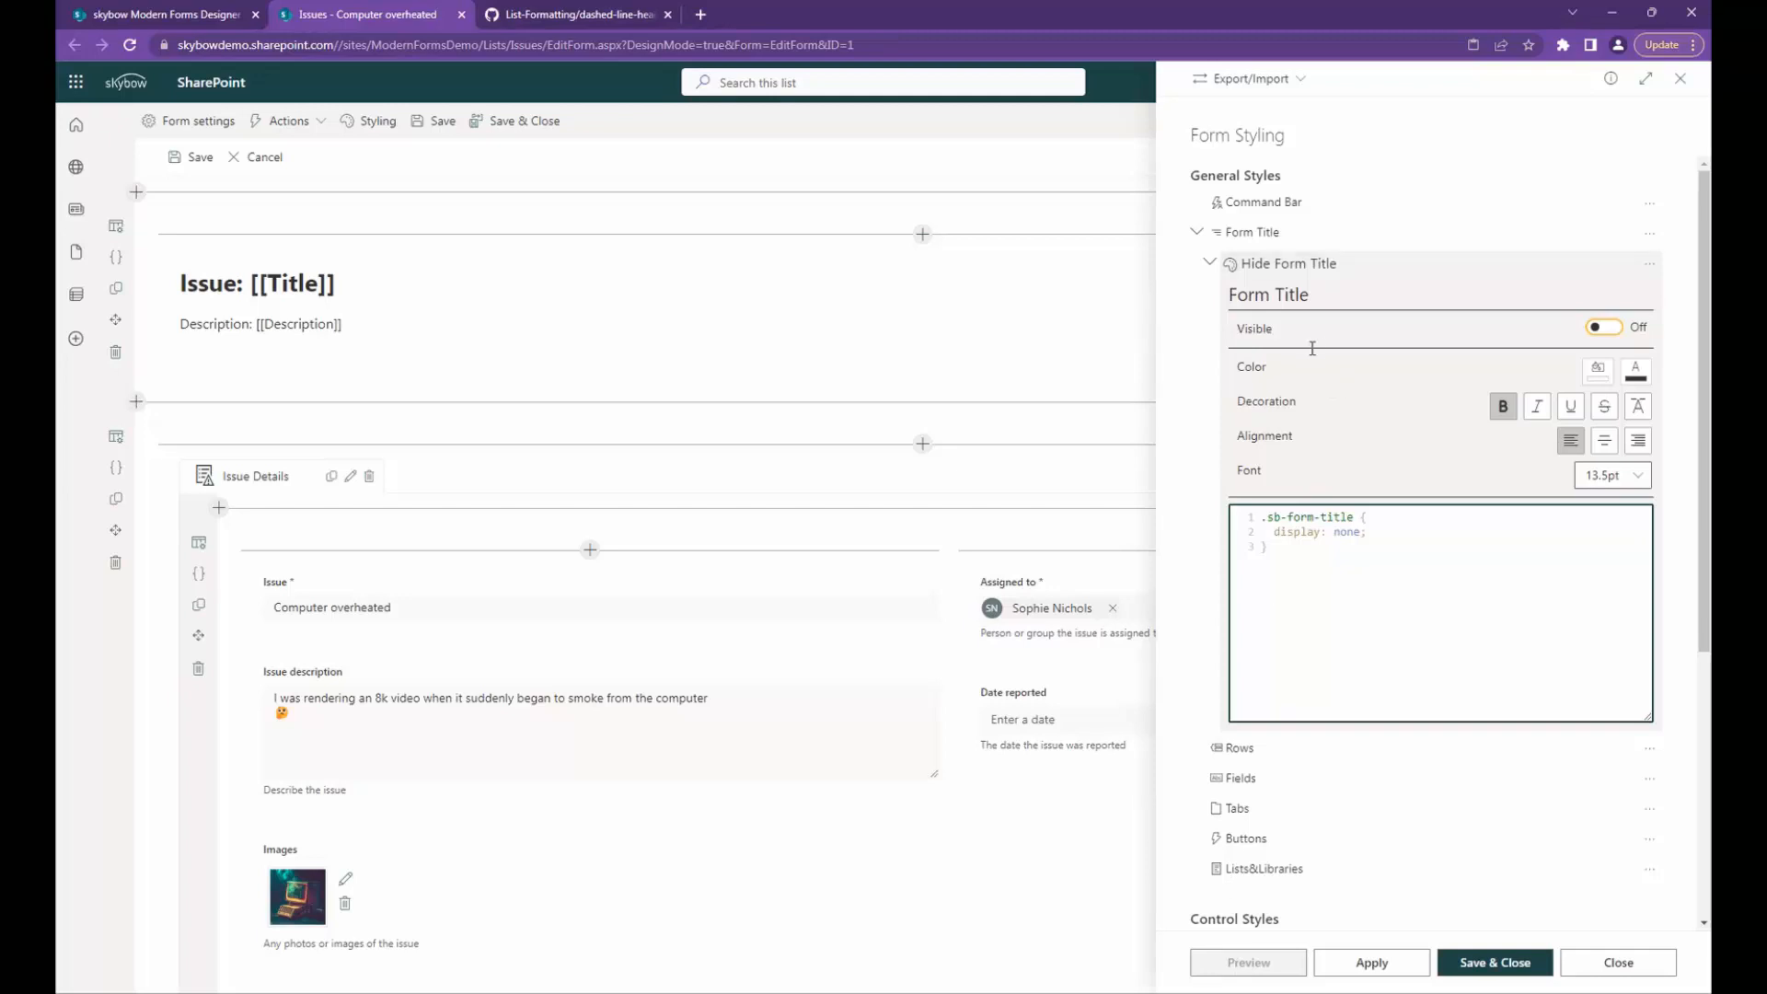
Step: Collapse the Hide Form Title style and add a from-scratch style named "Style for Row" to the header row
{"action": "left_click", "coordinate": [1313, 267]}
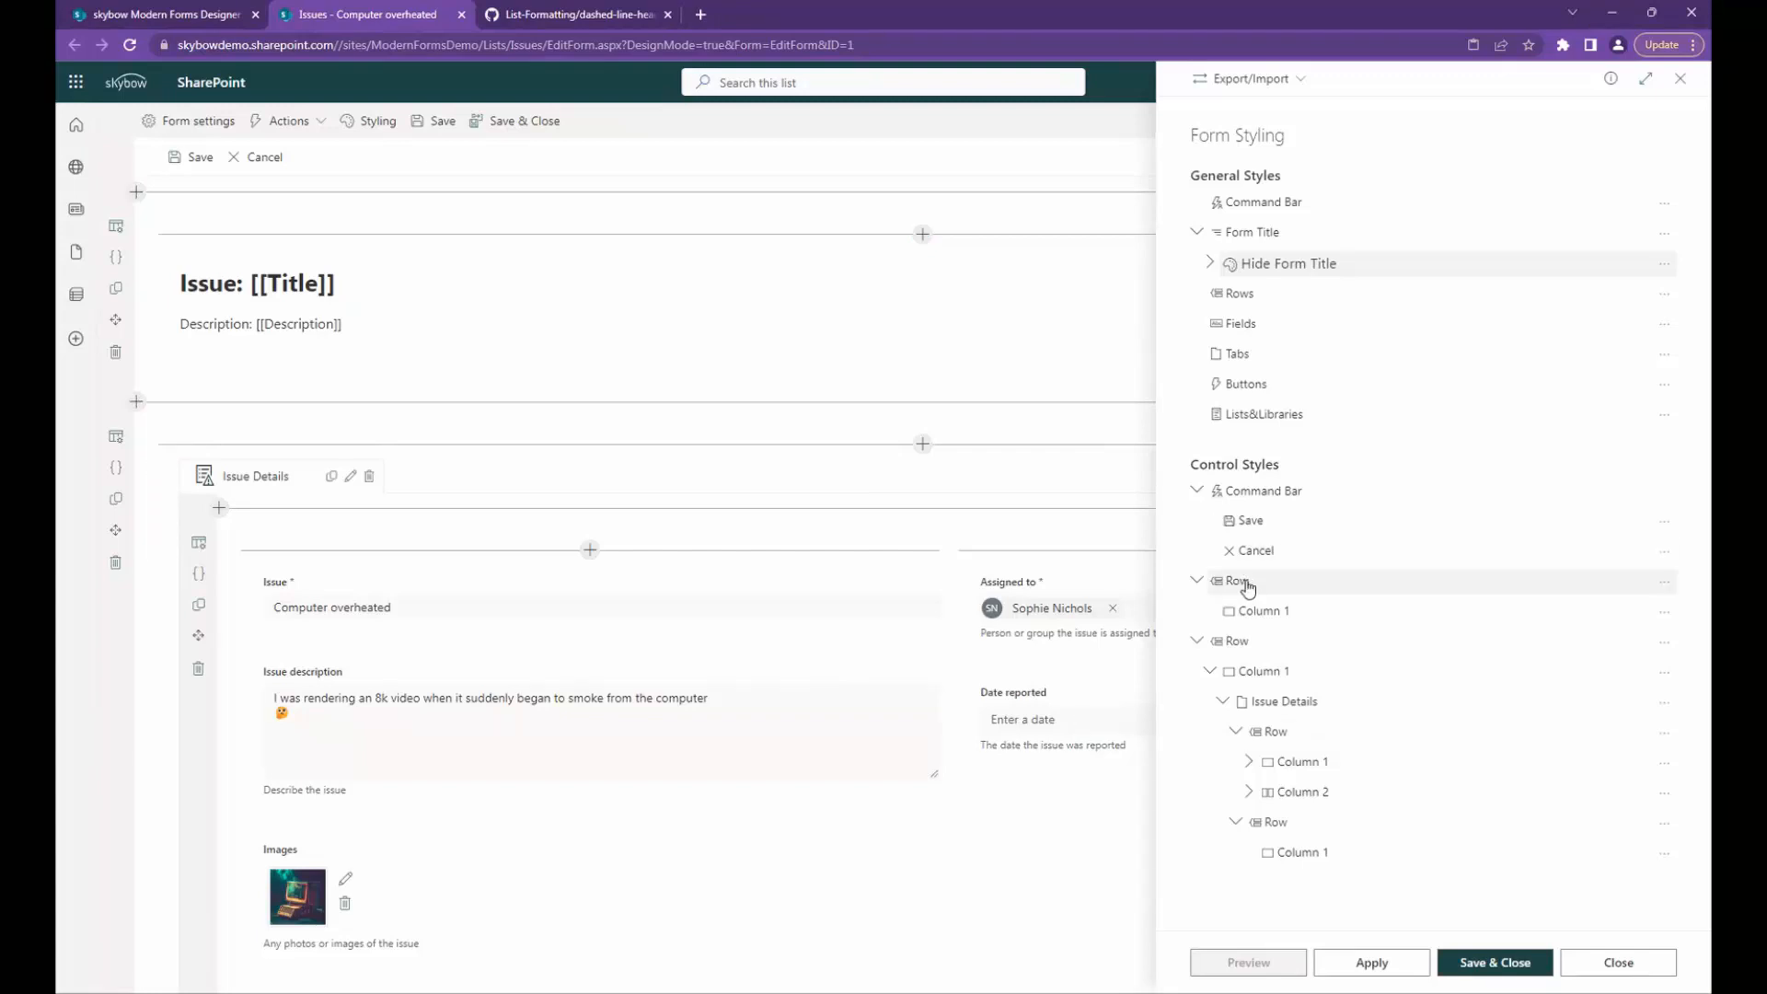
{"action": "left_click", "coordinate": [1664, 581]}
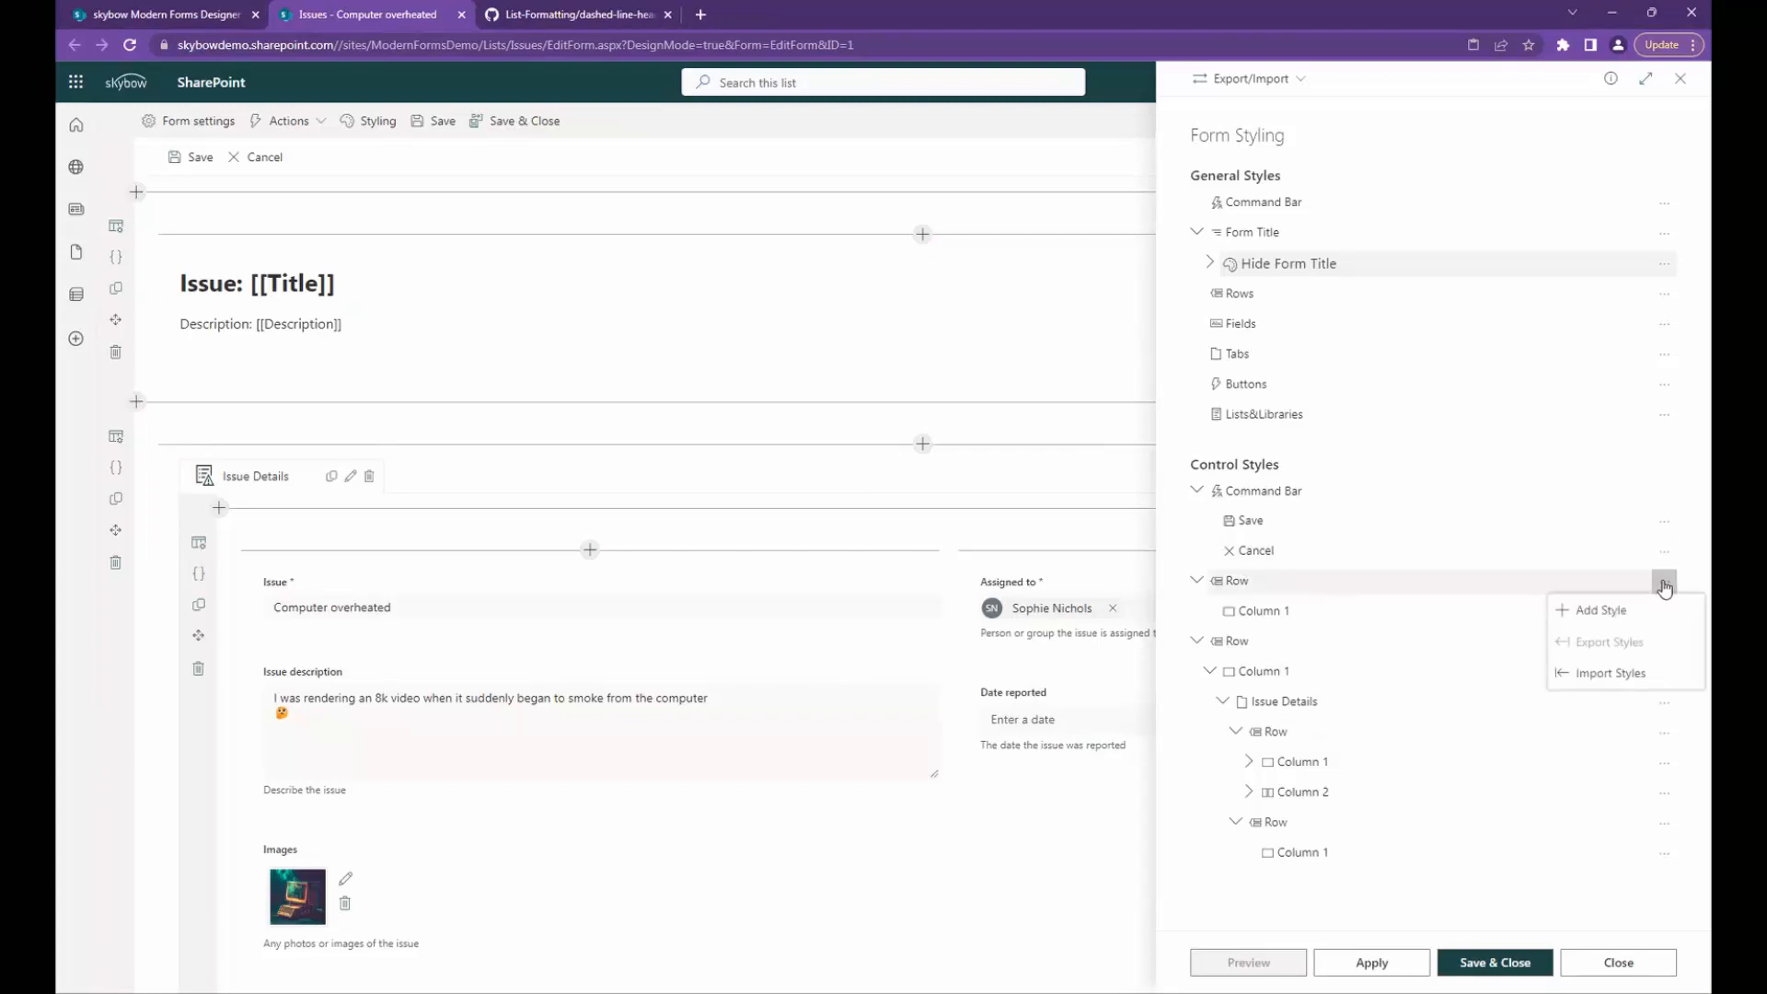
{"action": "left_click", "coordinate": [1601, 610]}
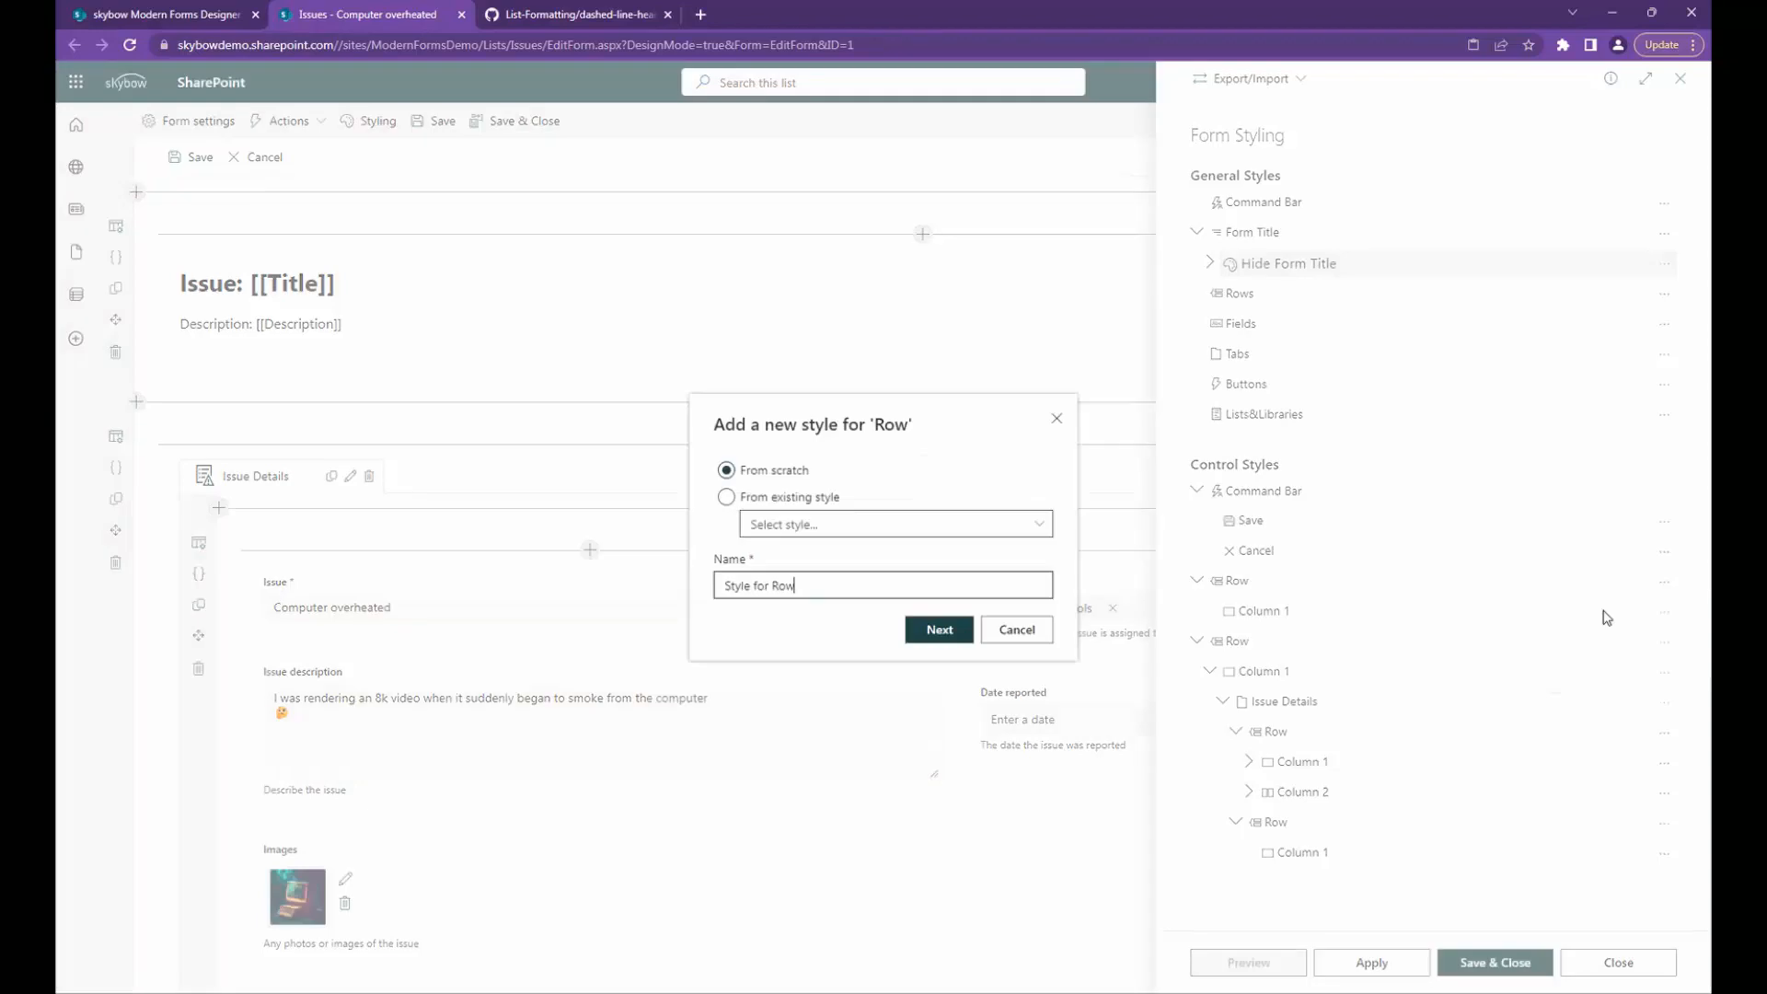
{"action": "left_click", "coordinate": [936, 632]}
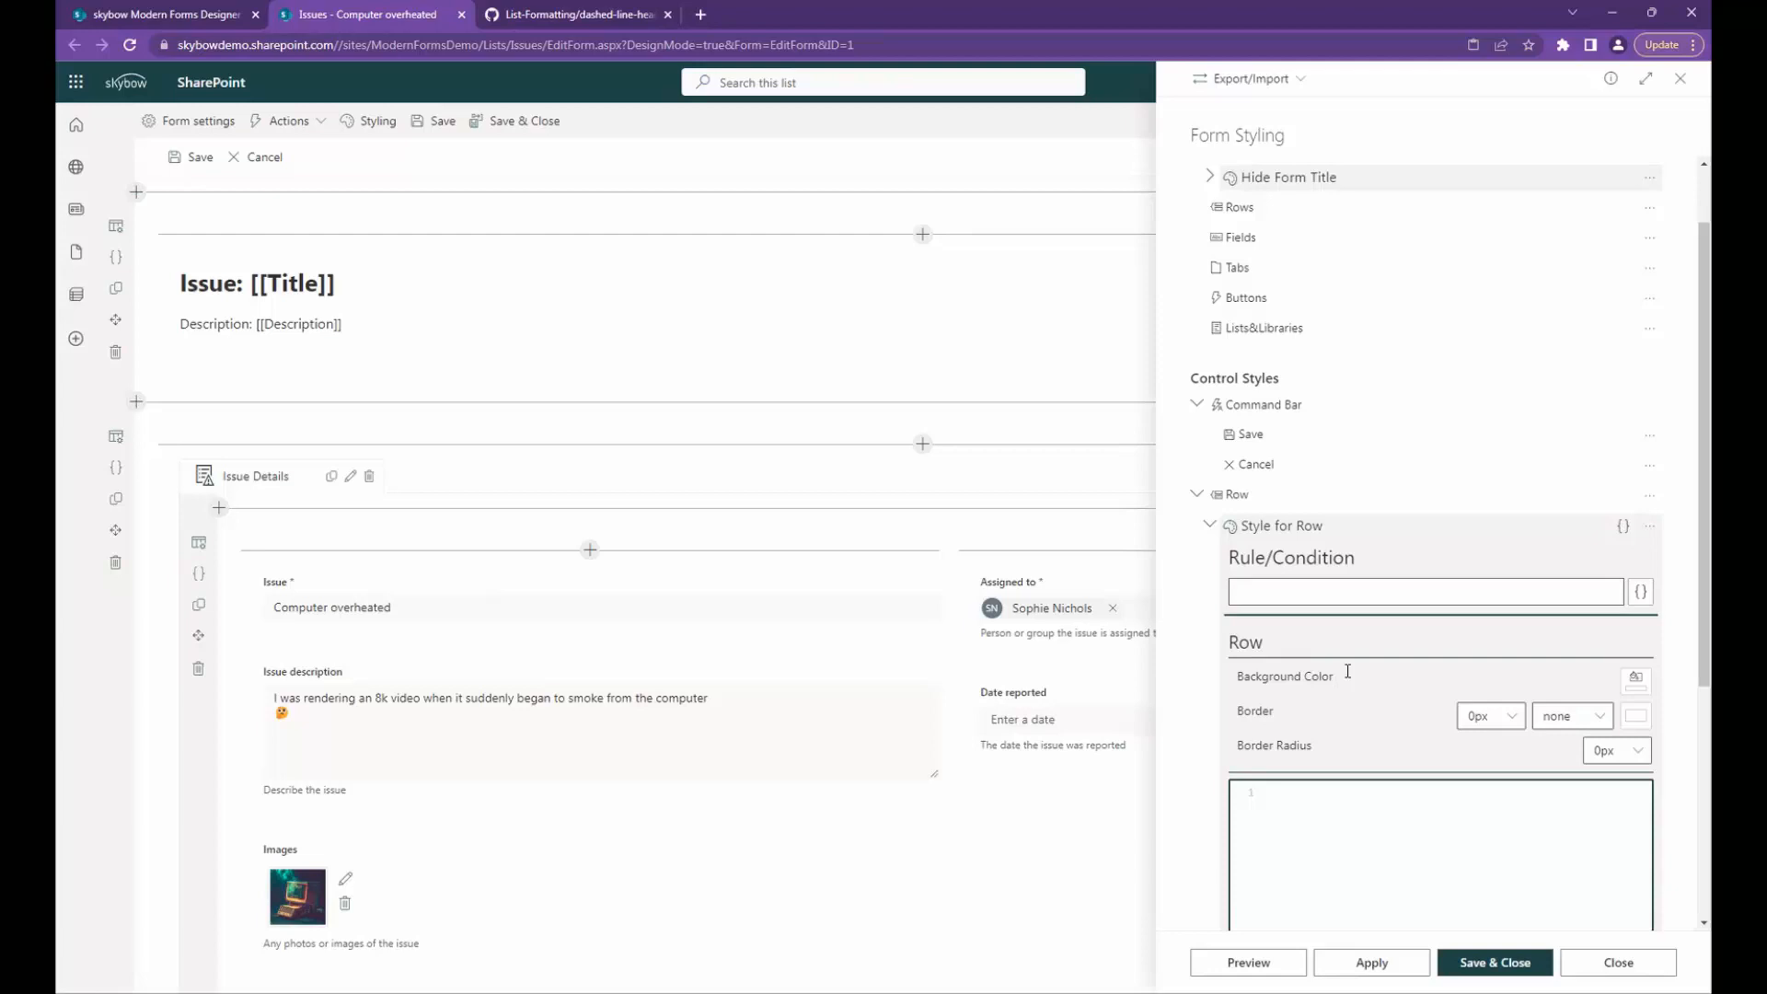
Step: Set the header row's background to the dark teal themePrimary color and preview it
{"action": "left_click", "coordinate": [1634, 681]}
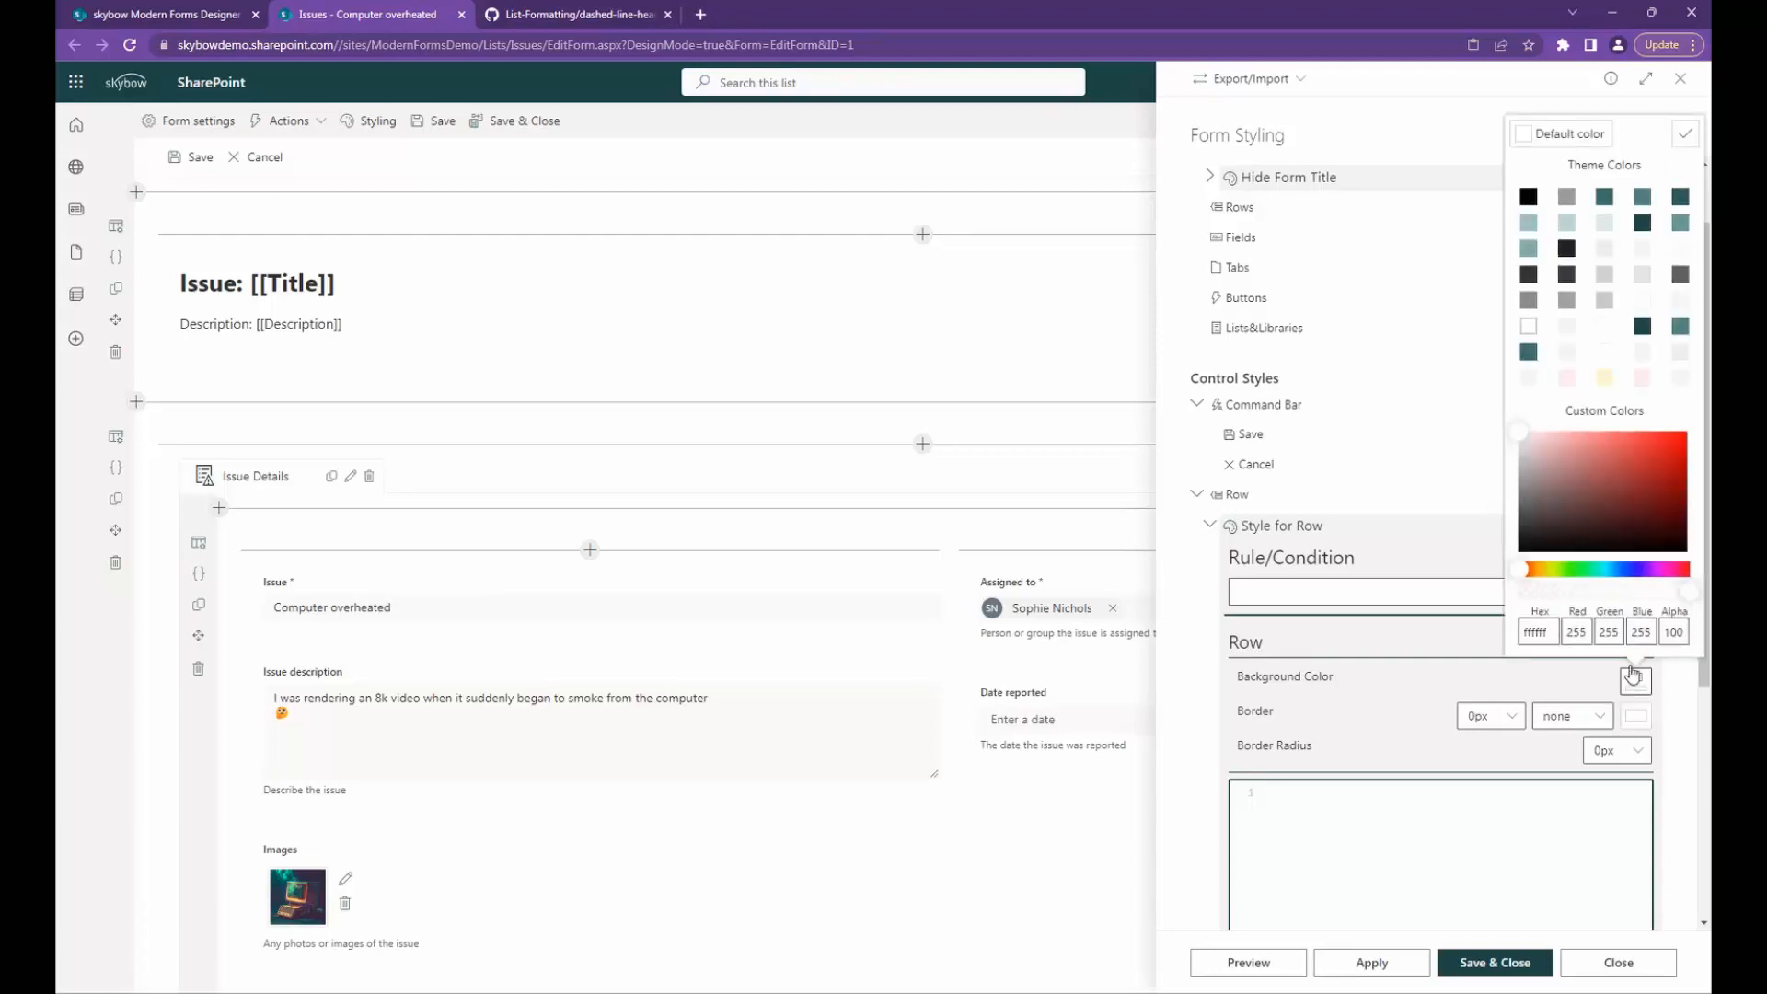
{"action": "left_click", "coordinate": [1641, 224]}
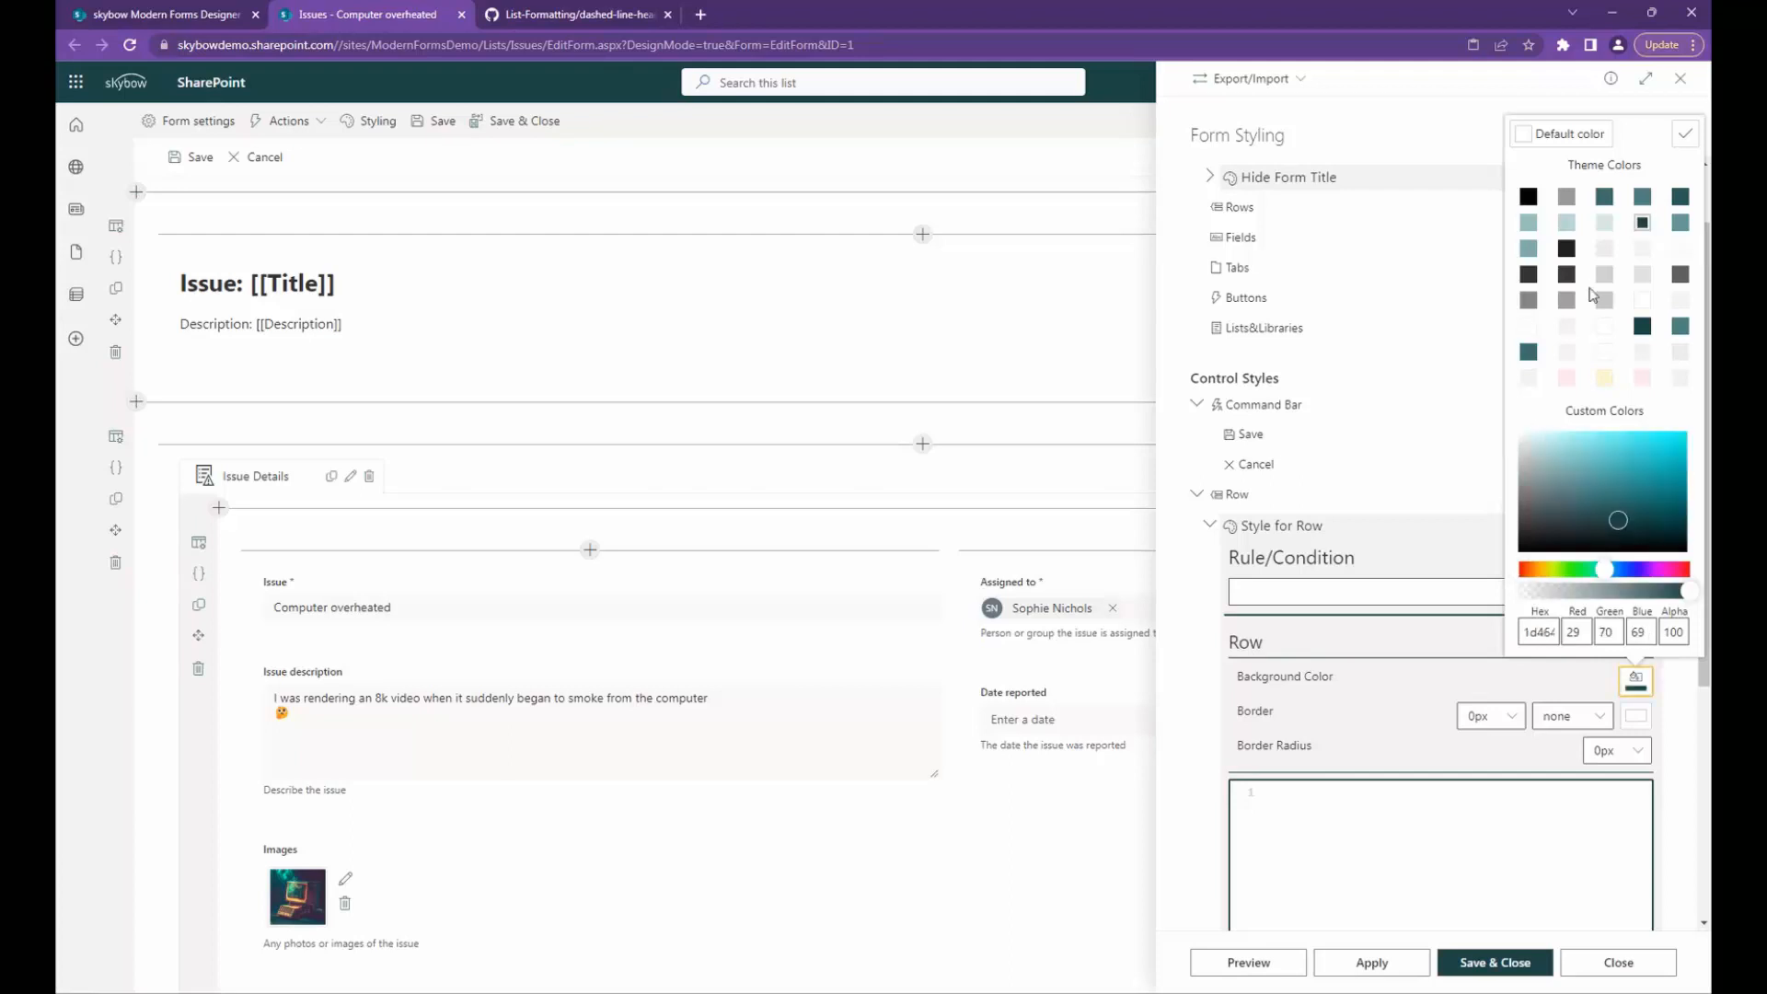
{"action": "left_click", "coordinate": [1681, 143]}
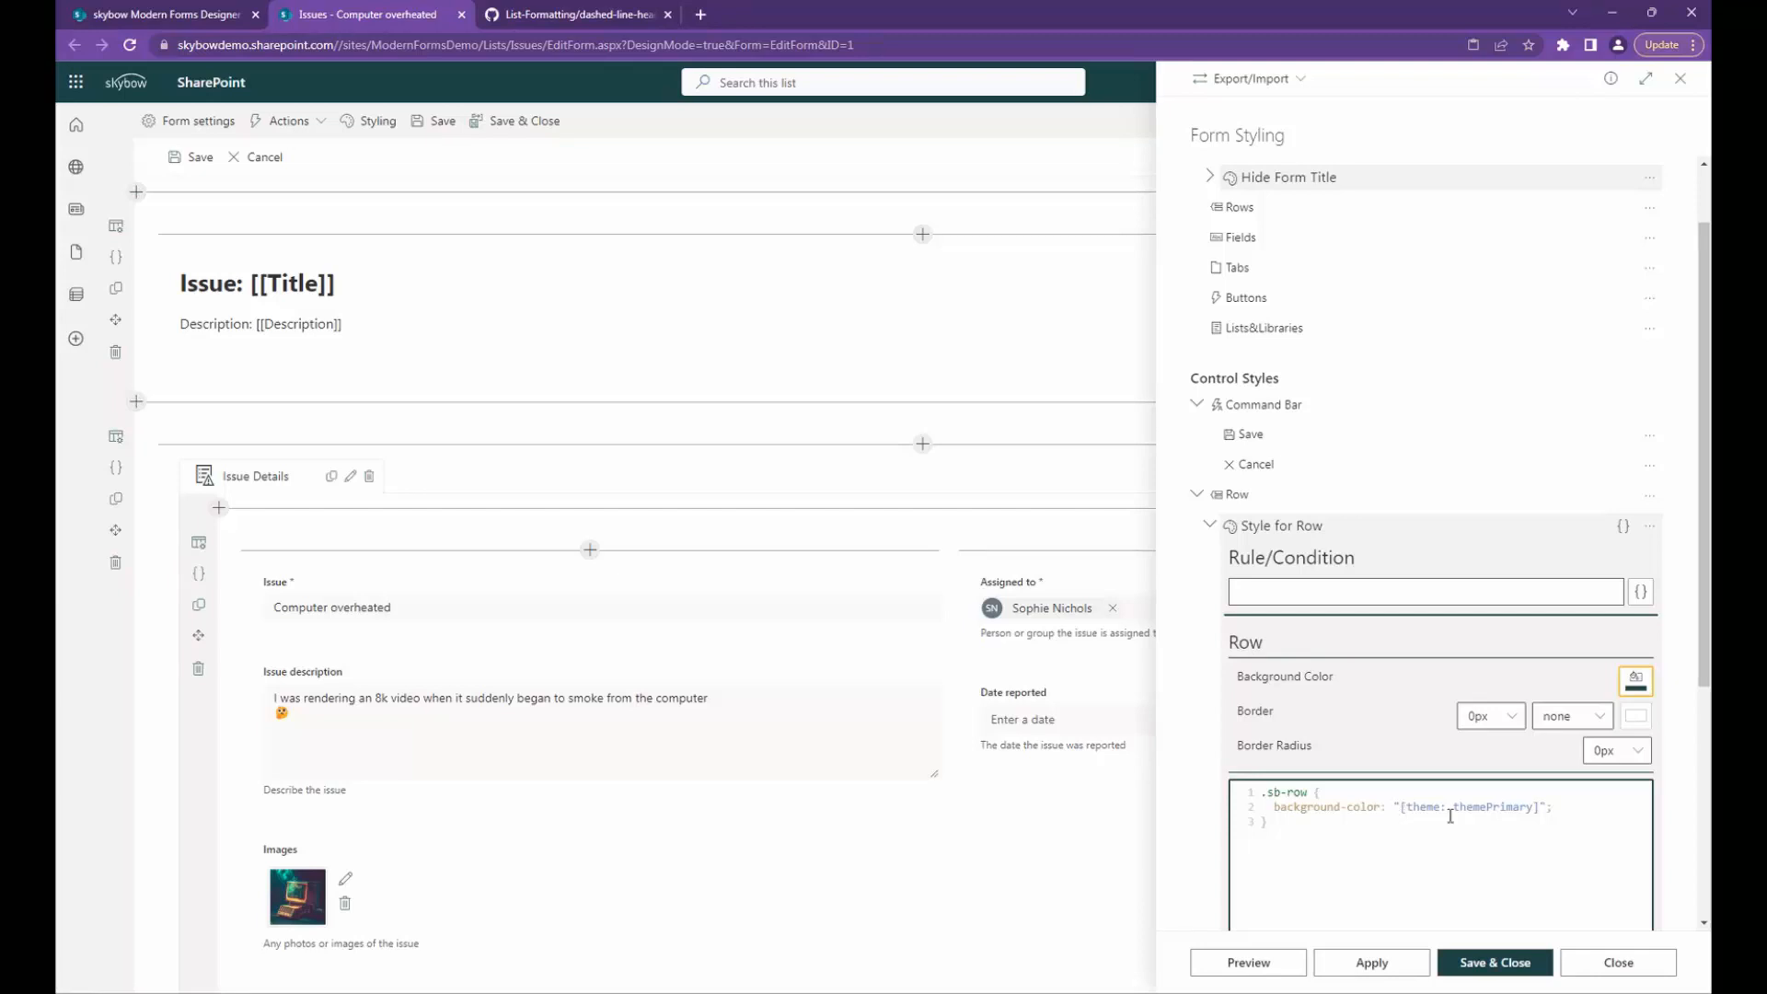
{"action": "left_click", "coordinate": [1240, 969]}
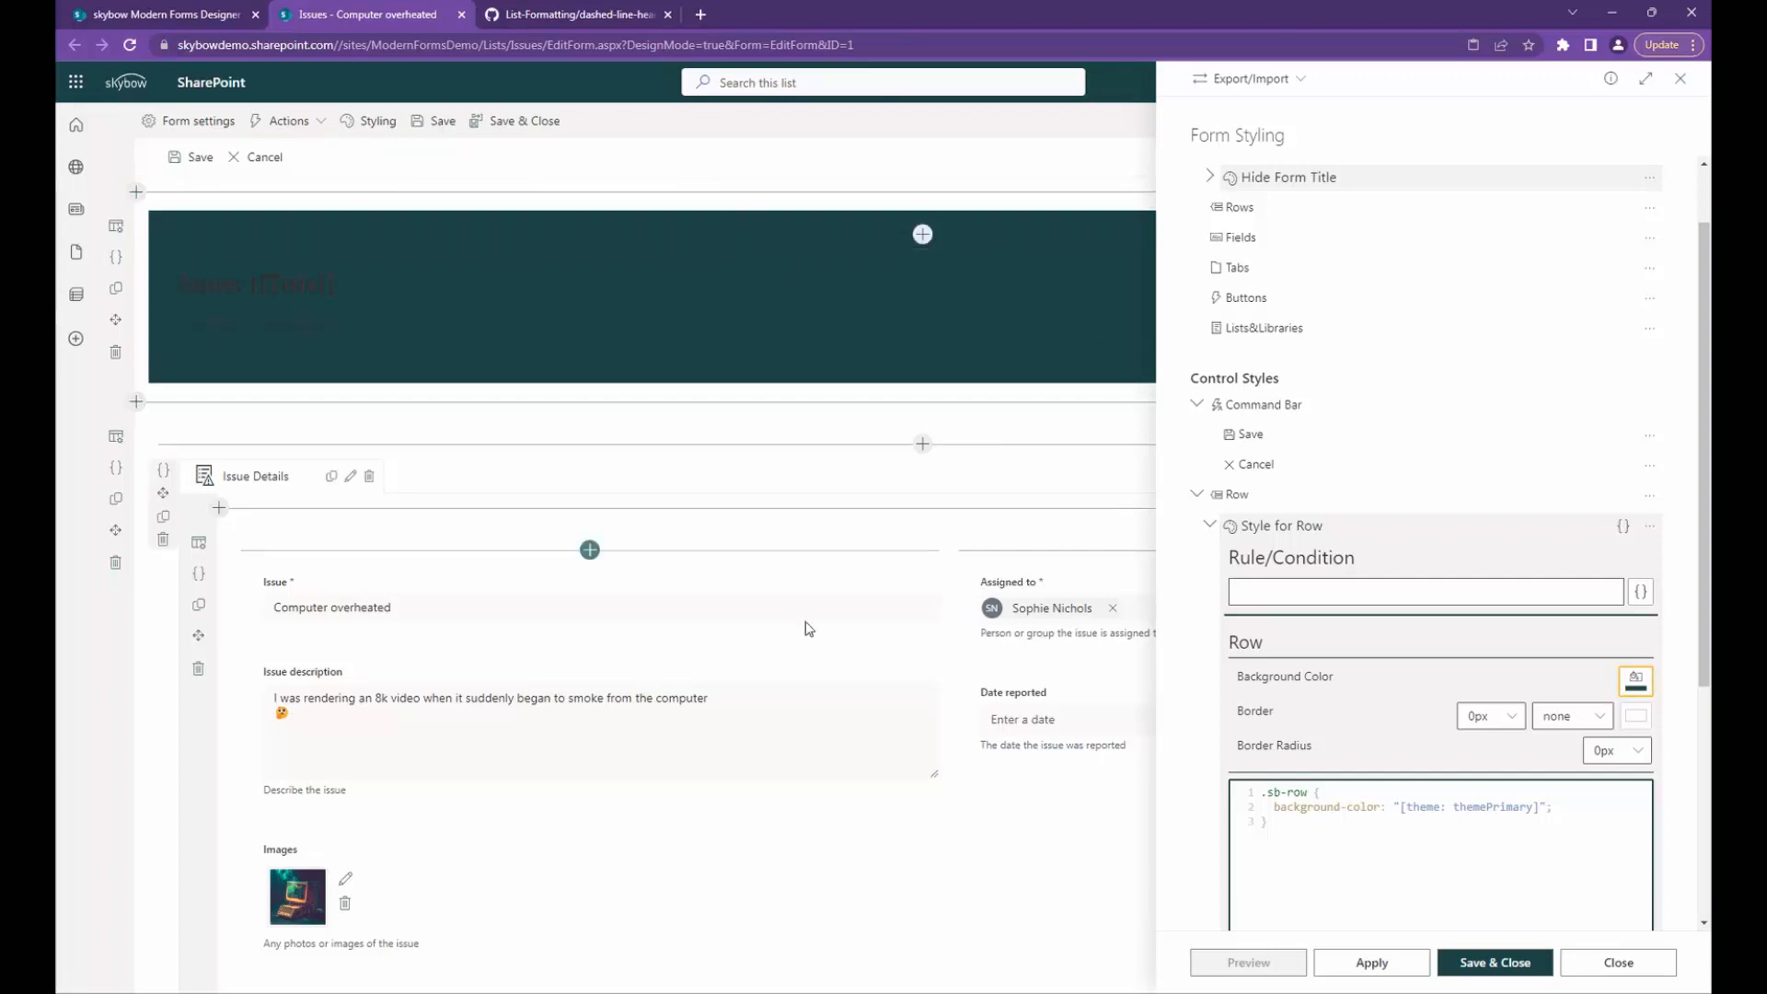
Step: Review the Dashed Line Header sample's picture in the GitHub List-Formatting repository and return to the form designer
{"action": "left_click", "coordinate": [543, 15]}
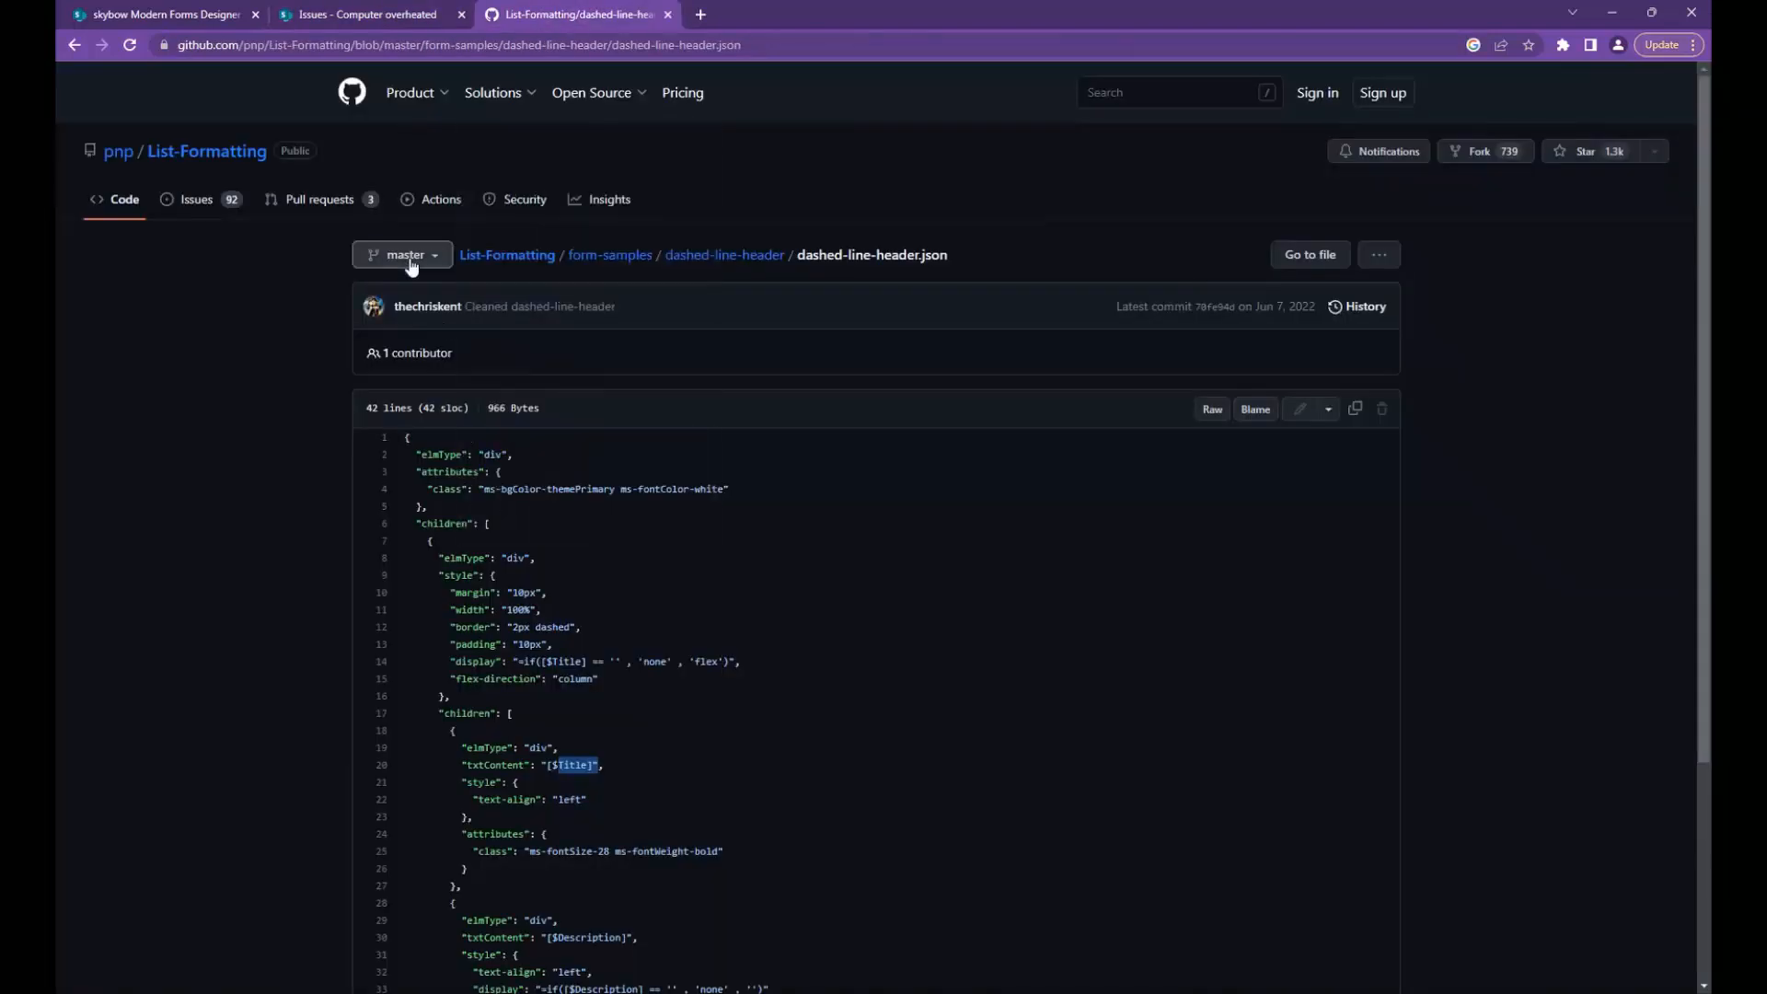
{"action": "left_click", "coordinate": [692, 269]}
{"action": "scroll", "coordinate": [493, 562], "scroll_direction": "down", "scroll_amount": 4}
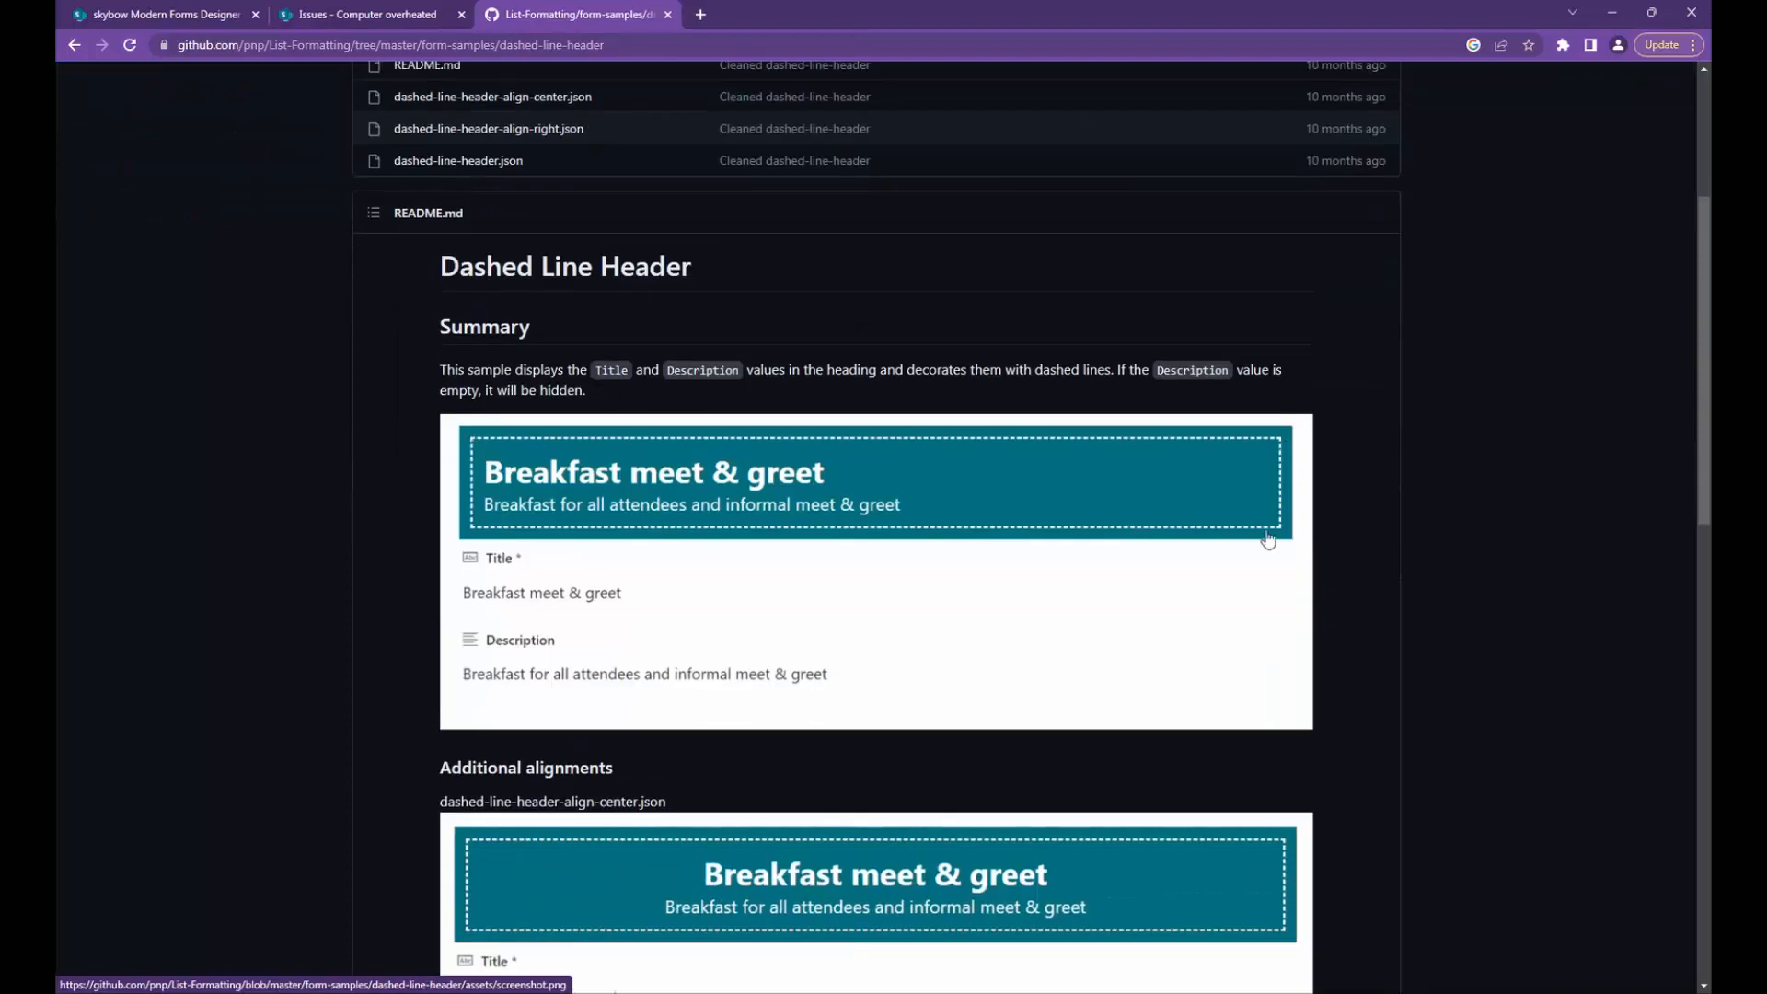
{"action": "left_click", "coordinate": [174, 16]}
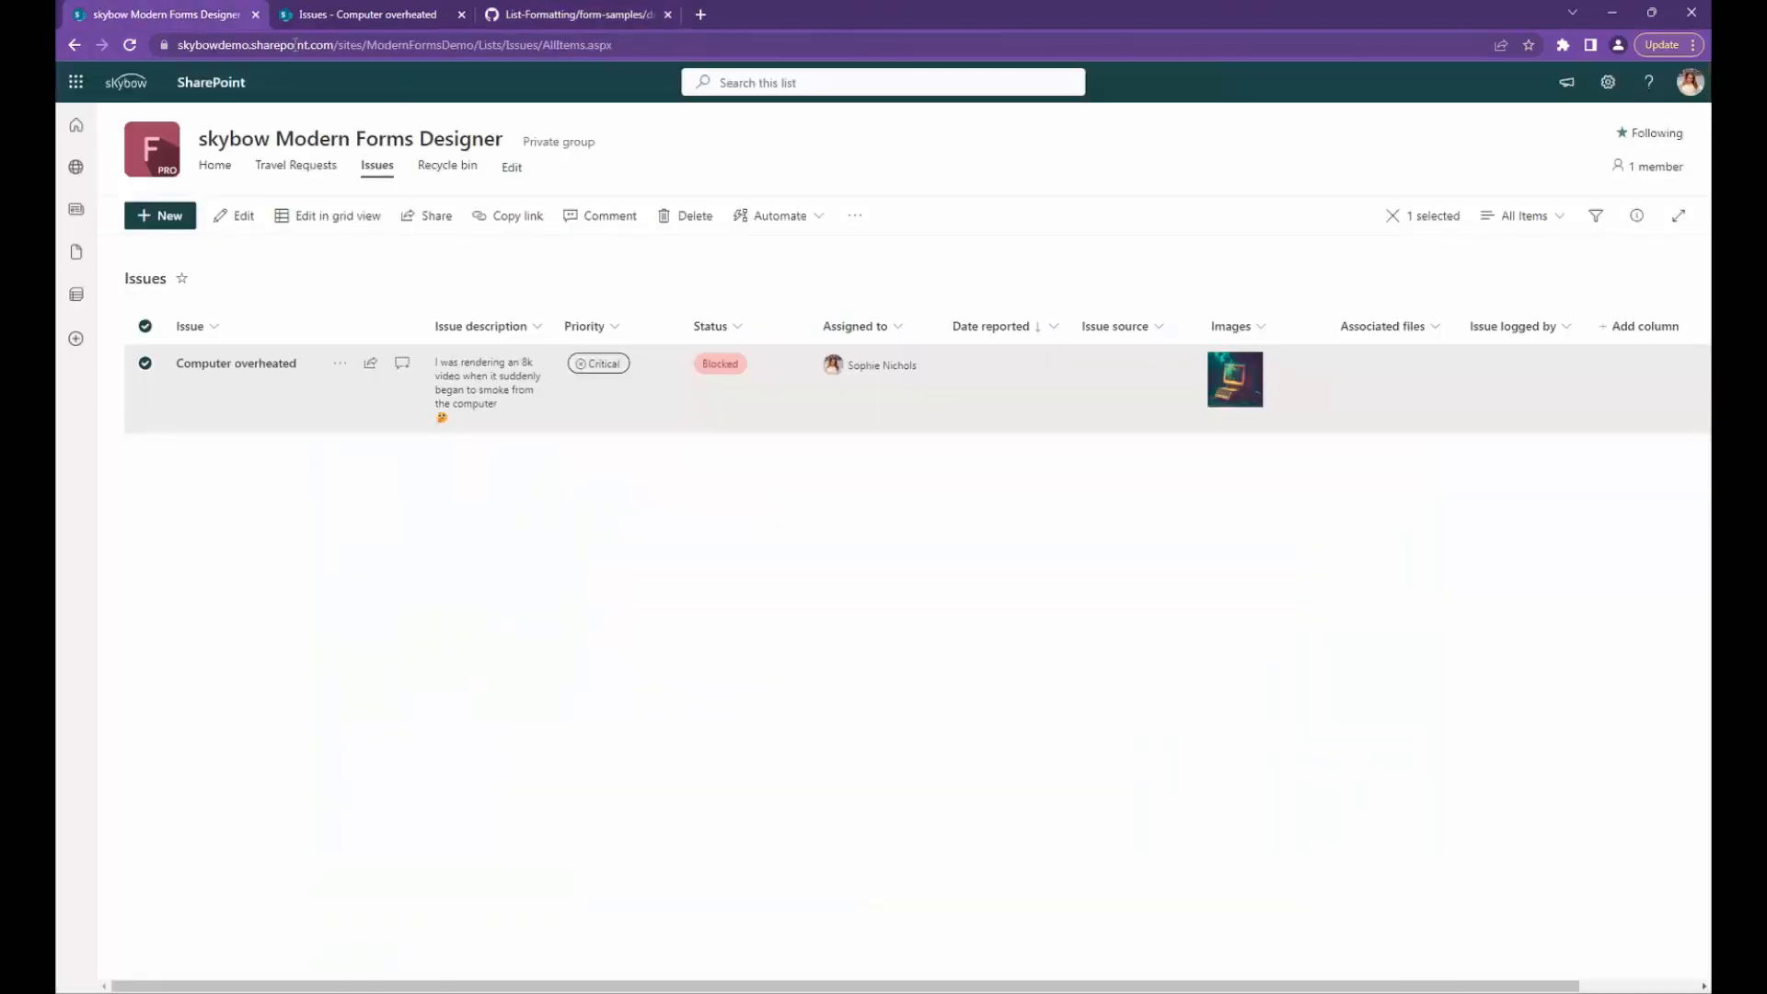
{"action": "left_click", "coordinate": [313, 14]}
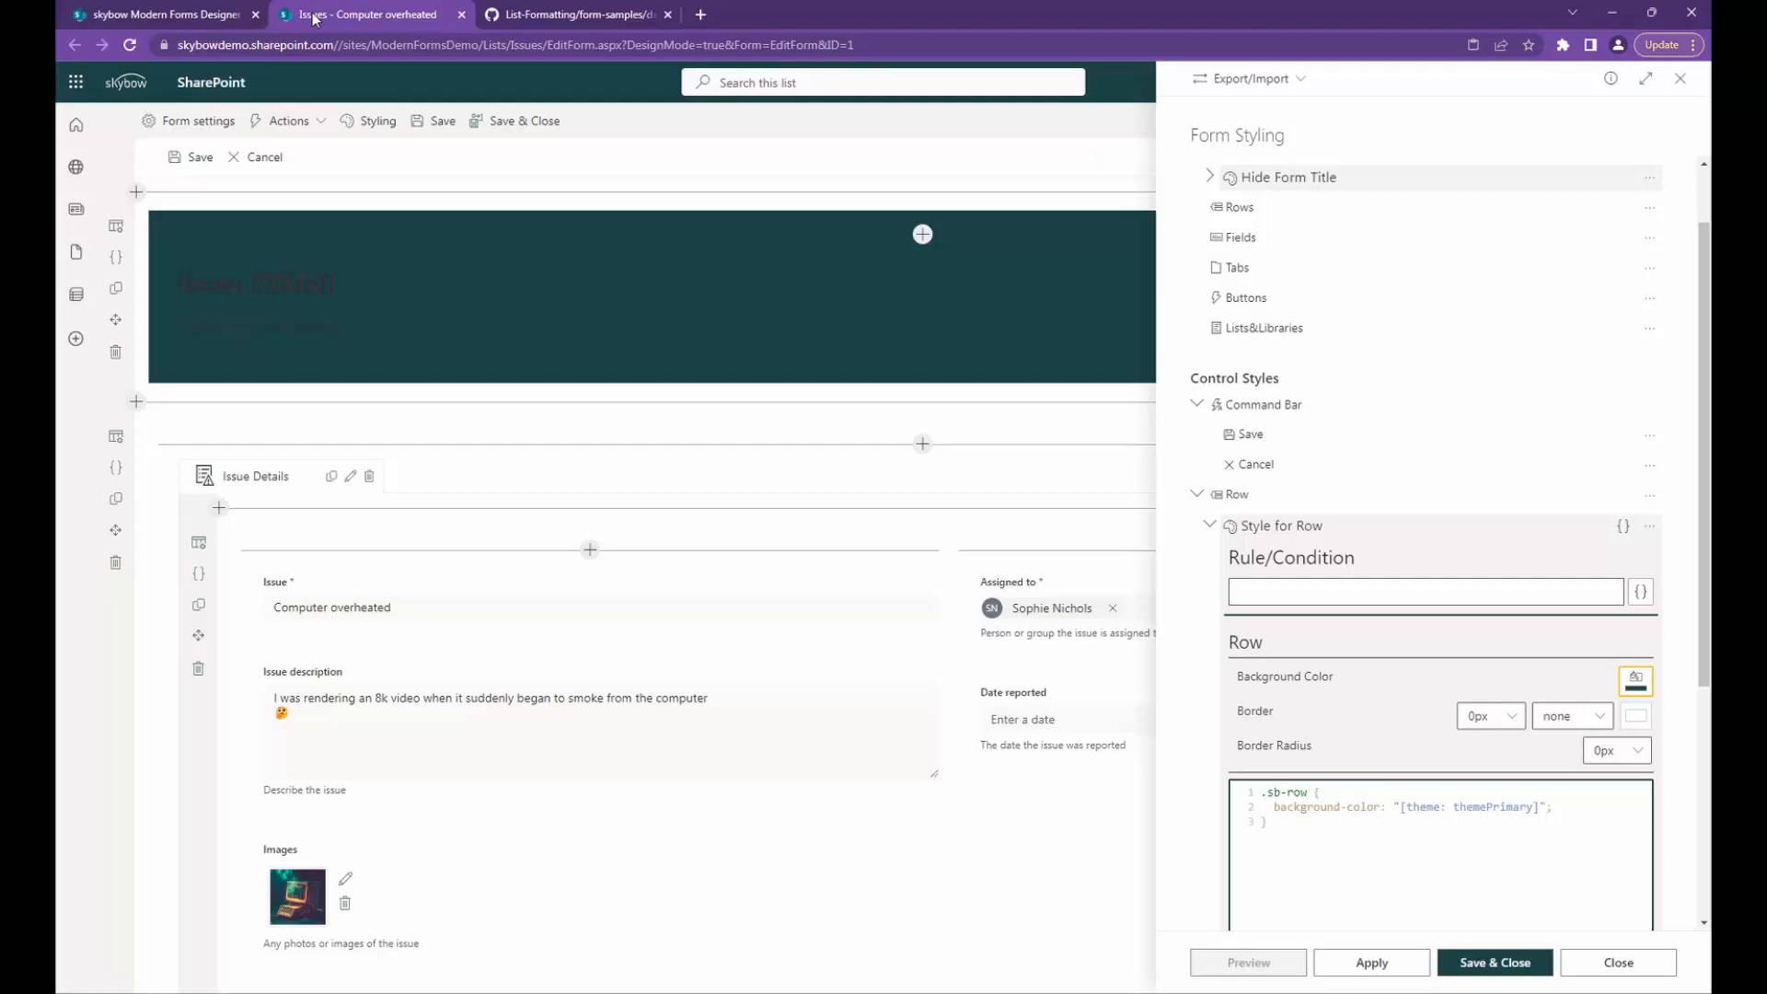
Step: Collapse Style for Row and add a from-scratch style named "Style for Column 1" to the header row's Column 1
{"action": "left_click", "coordinate": [1209, 529]}
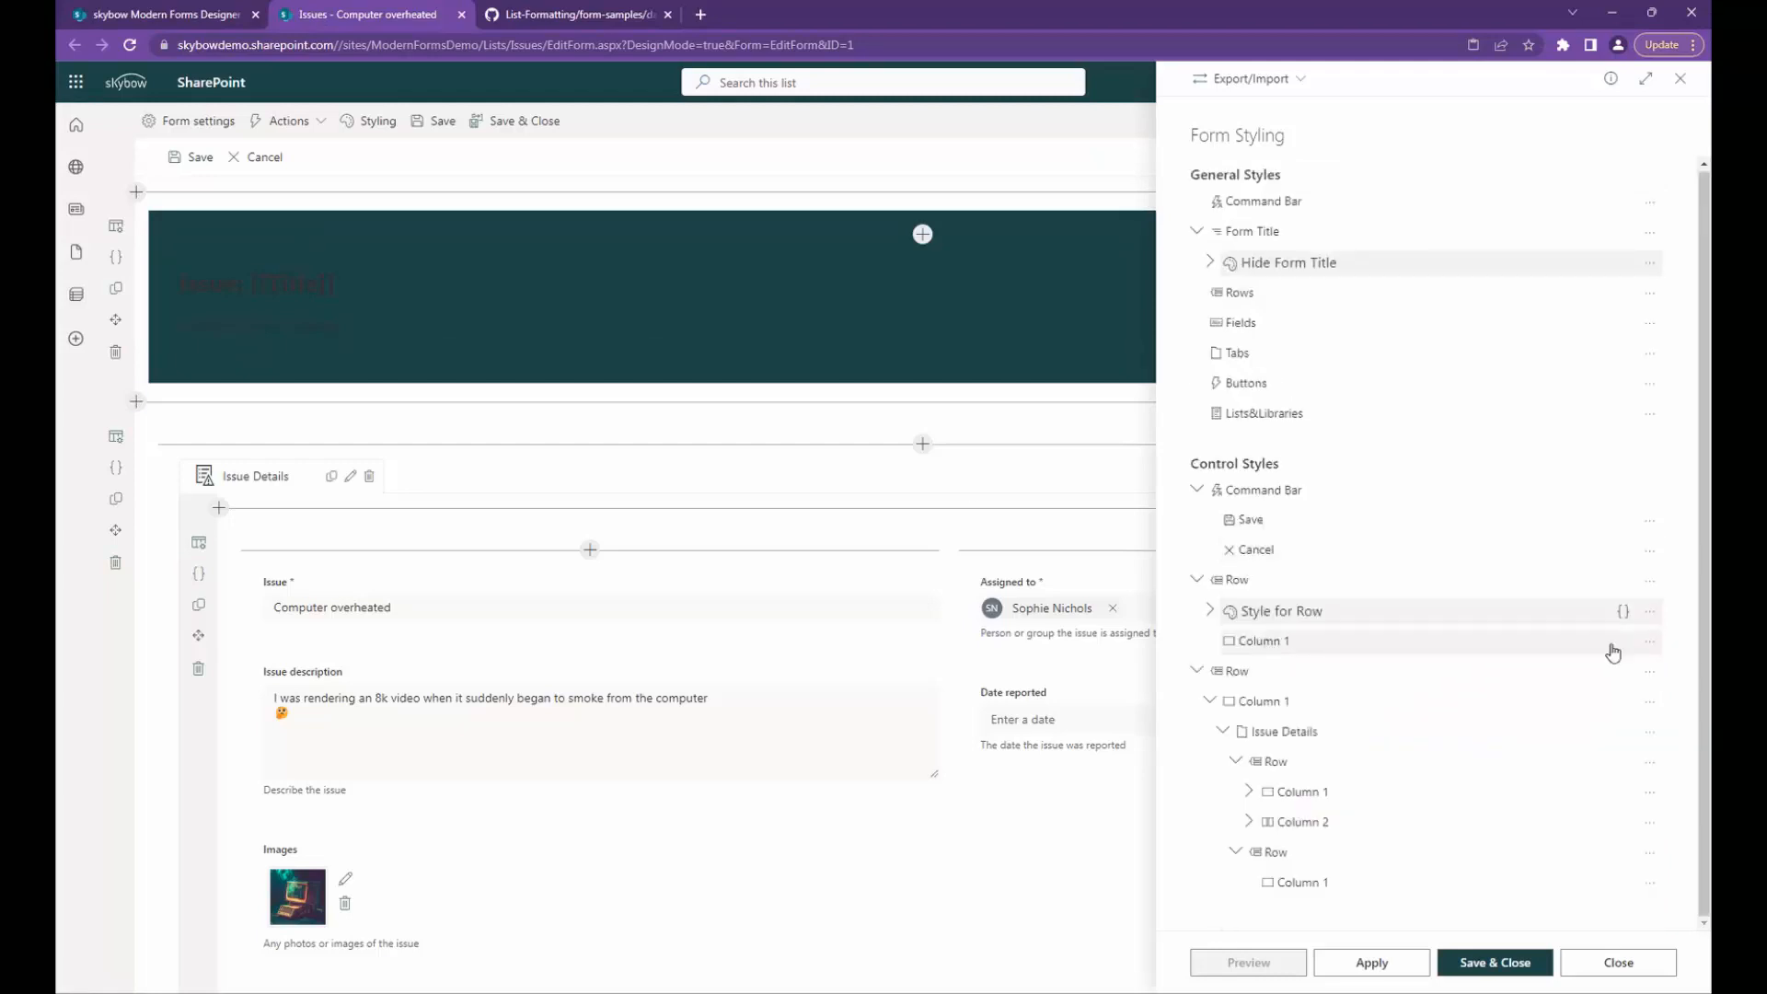
{"action": "left_click", "coordinate": [1649, 642]}
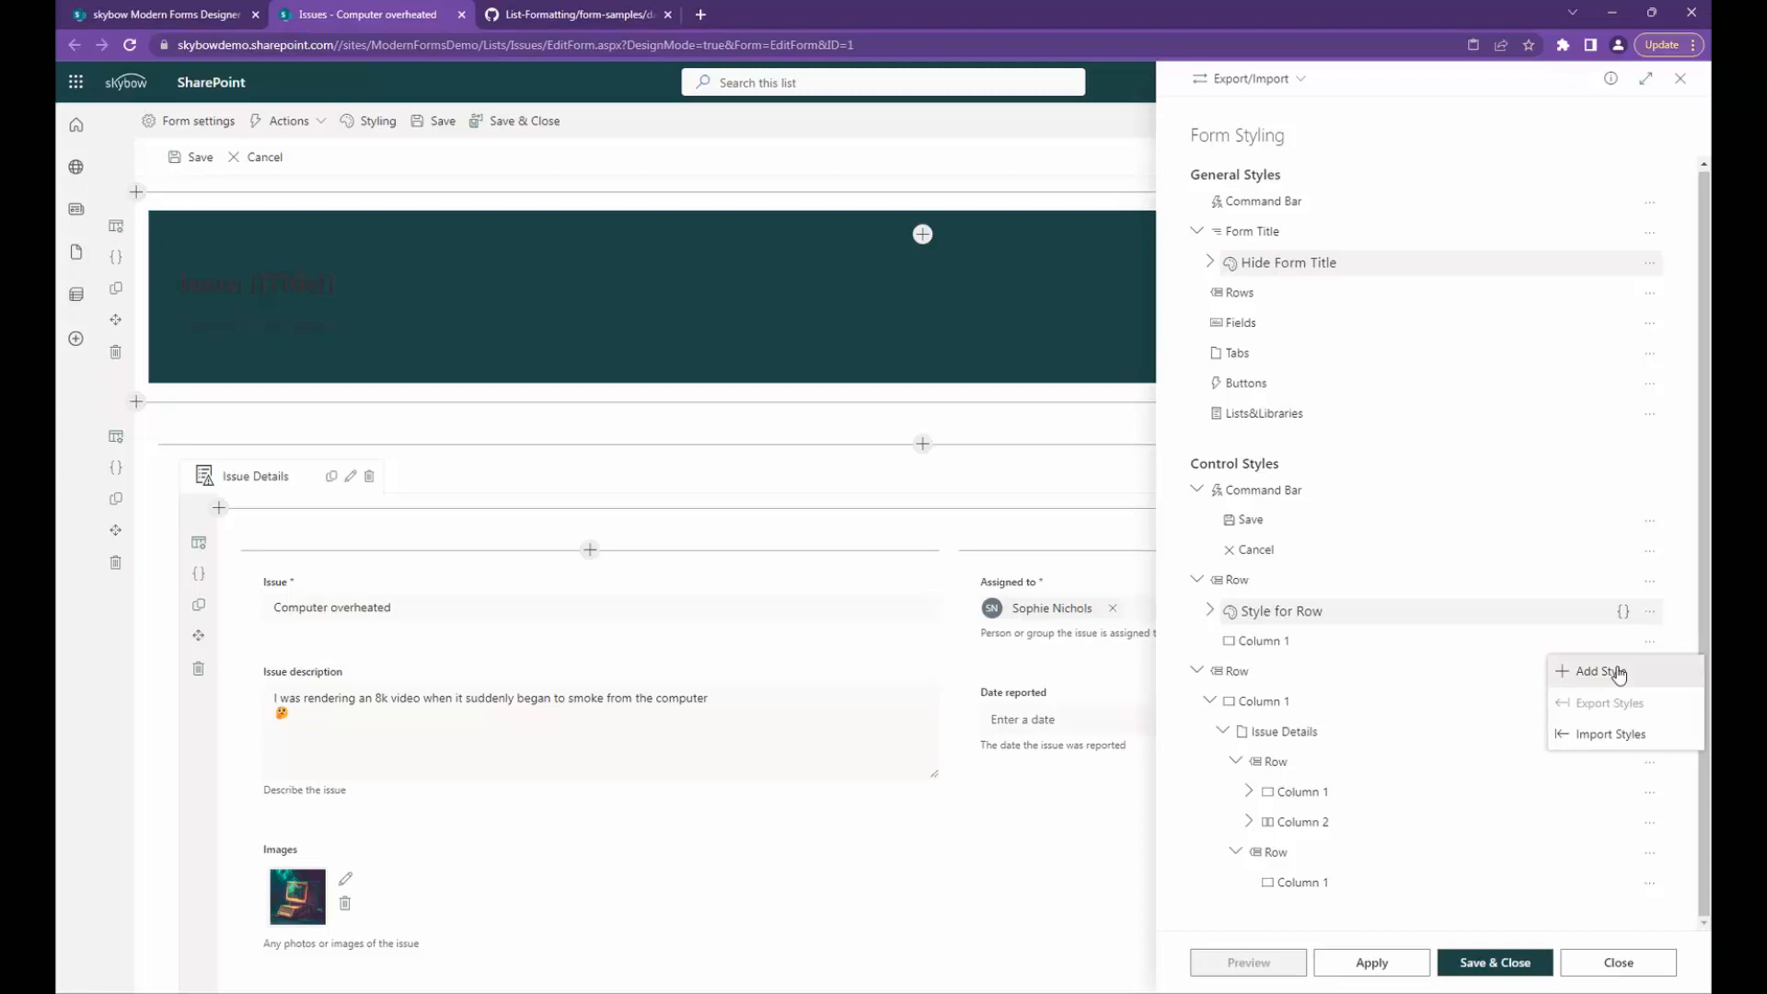
{"action": "left_click", "coordinate": [1599, 671]}
{"action": "left_click", "coordinate": [939, 629]}
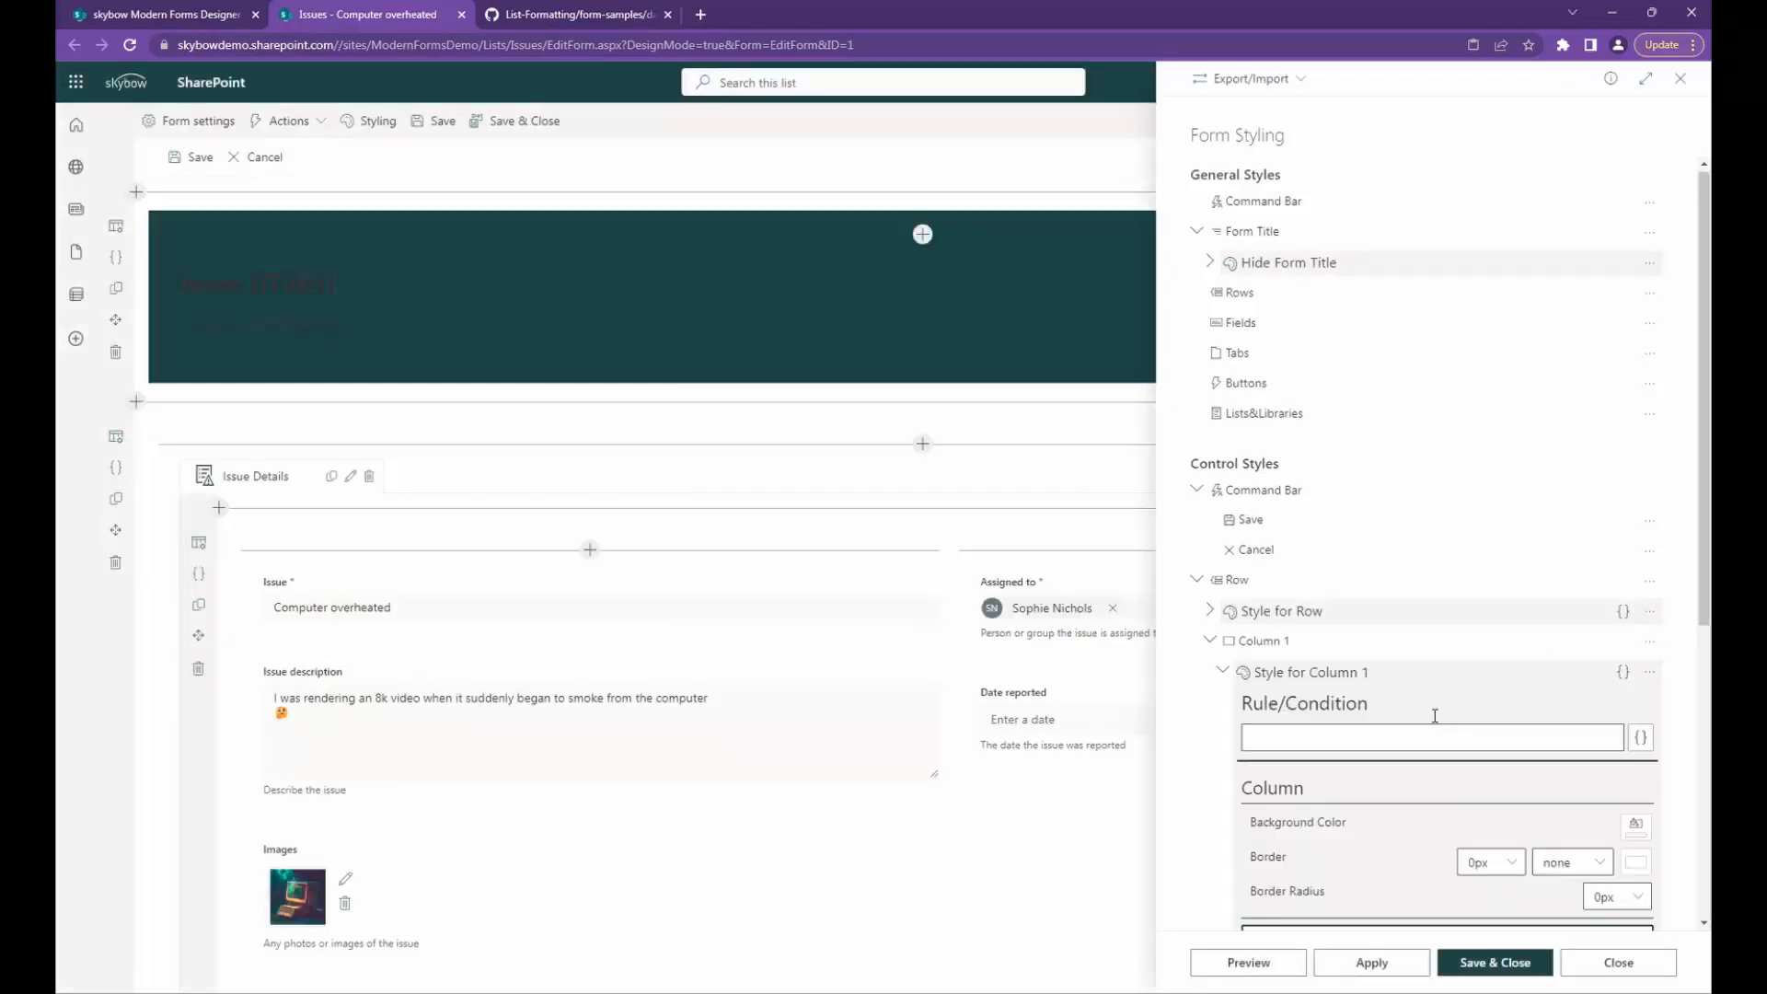
Step: Give the header column a 3px dashed border in the white theme color and preview it
{"action": "scroll", "coordinate": [1464, 764], "scroll_direction": "down", "scroll_amount": 3}
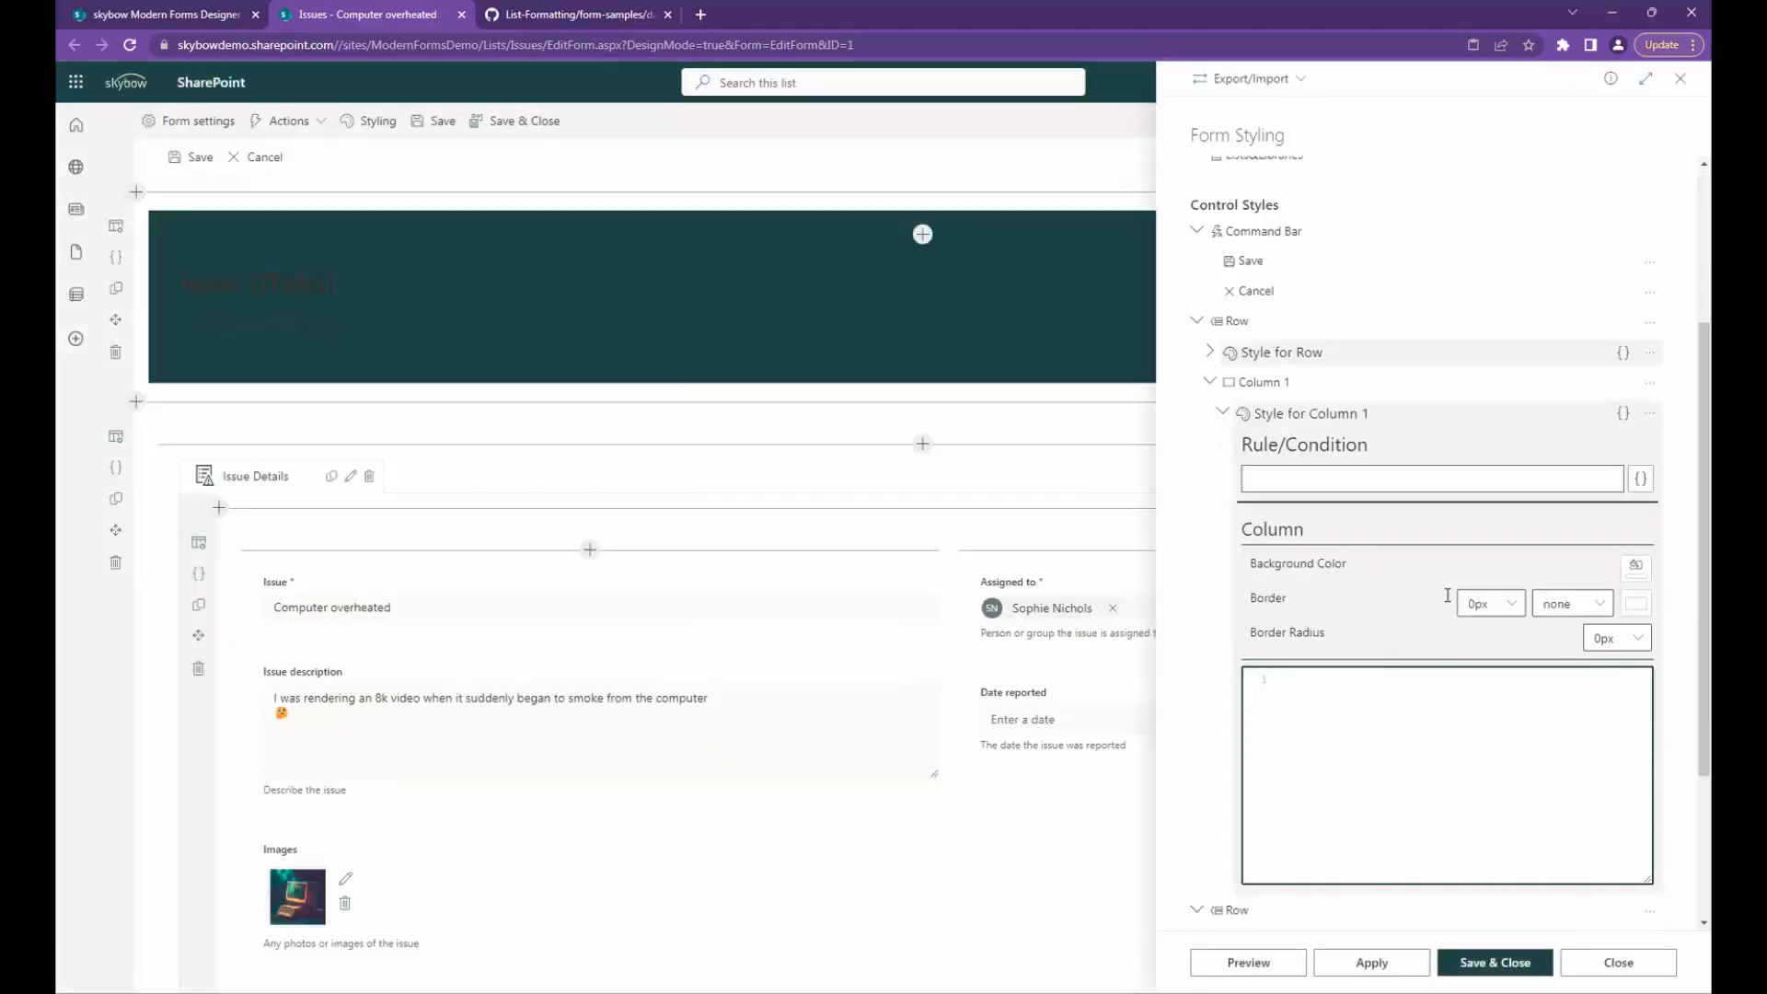
{"action": "left_click", "coordinate": [1489, 603]}
{"action": "left_click", "coordinate": [1481, 360]}
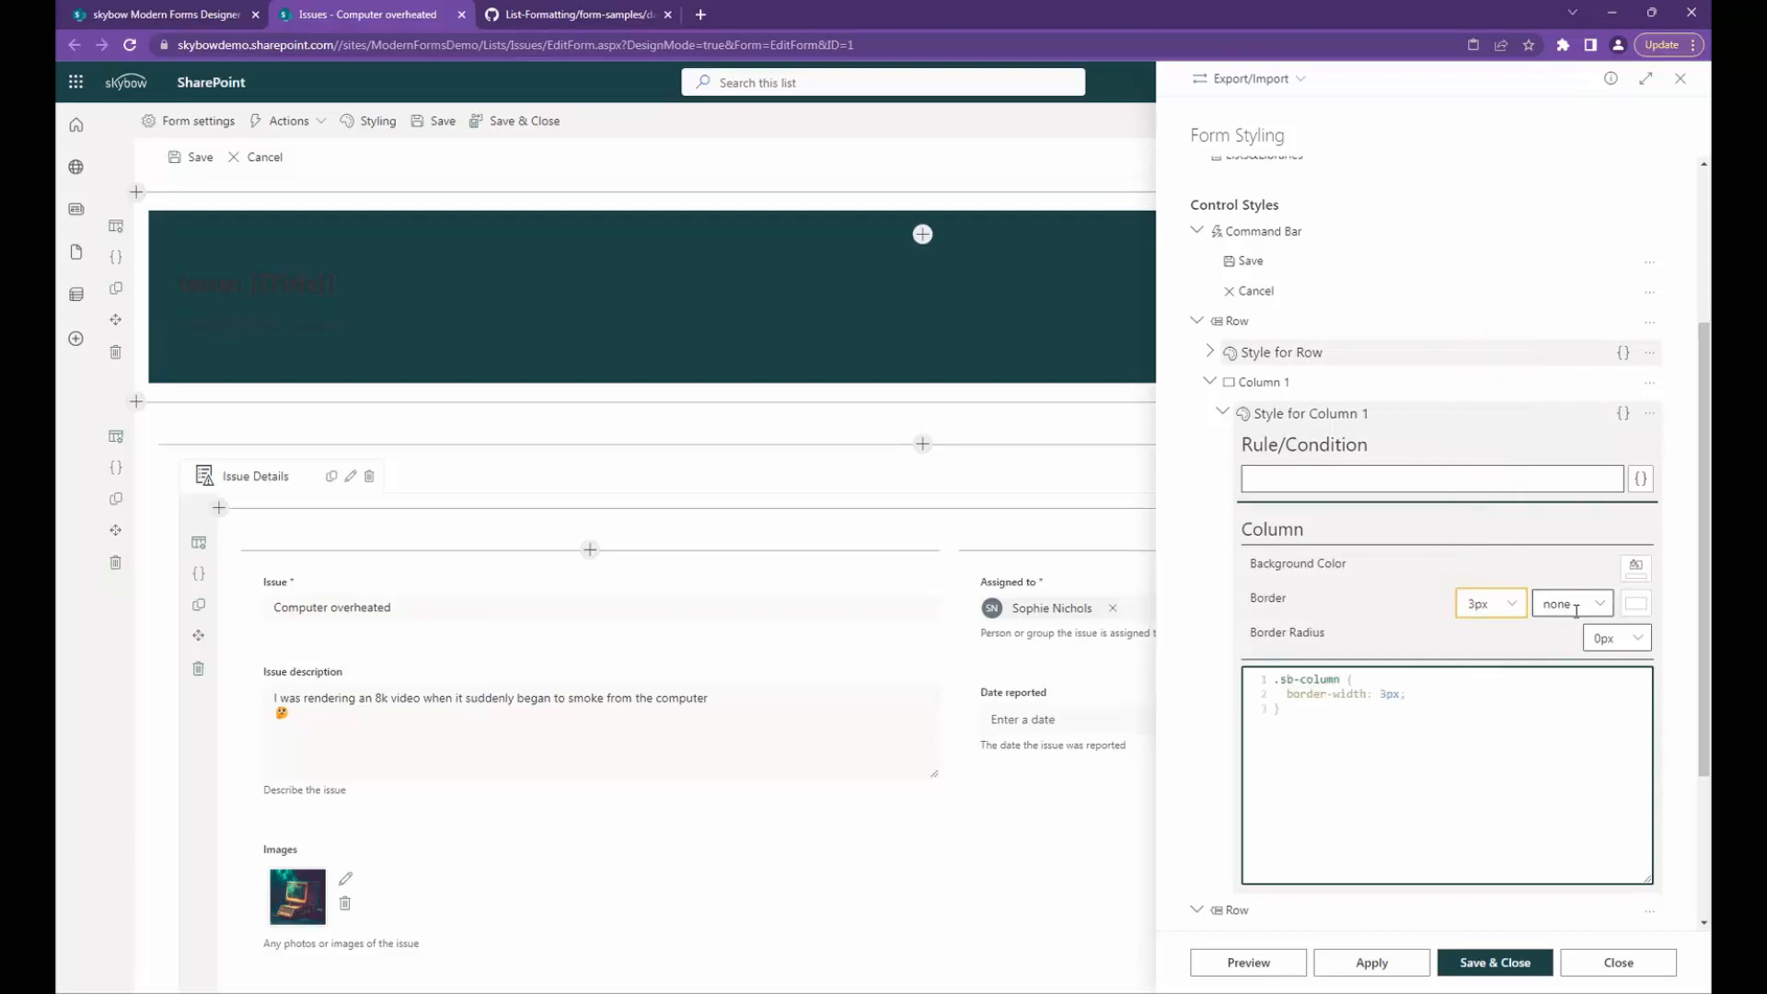
{"action": "left_click", "coordinate": [1576, 605]}
{"action": "left_click", "coordinate": [1564, 702]}
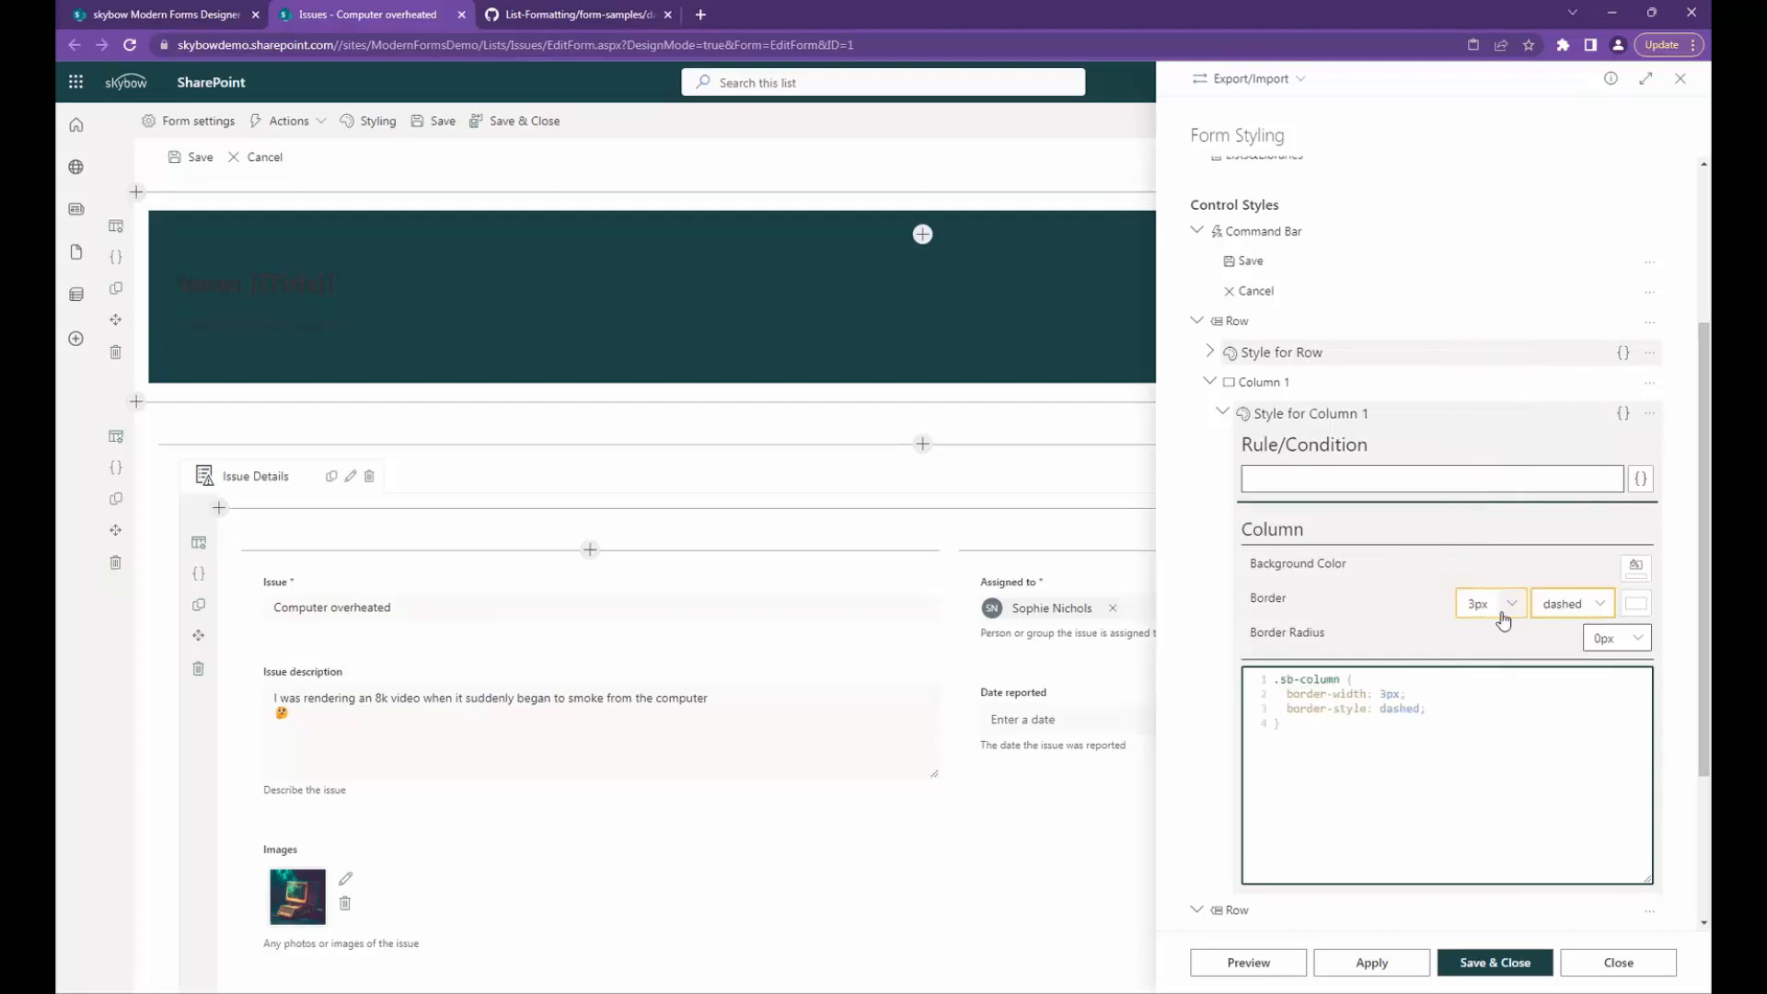
{"action": "left_click", "coordinate": [1635, 604]}
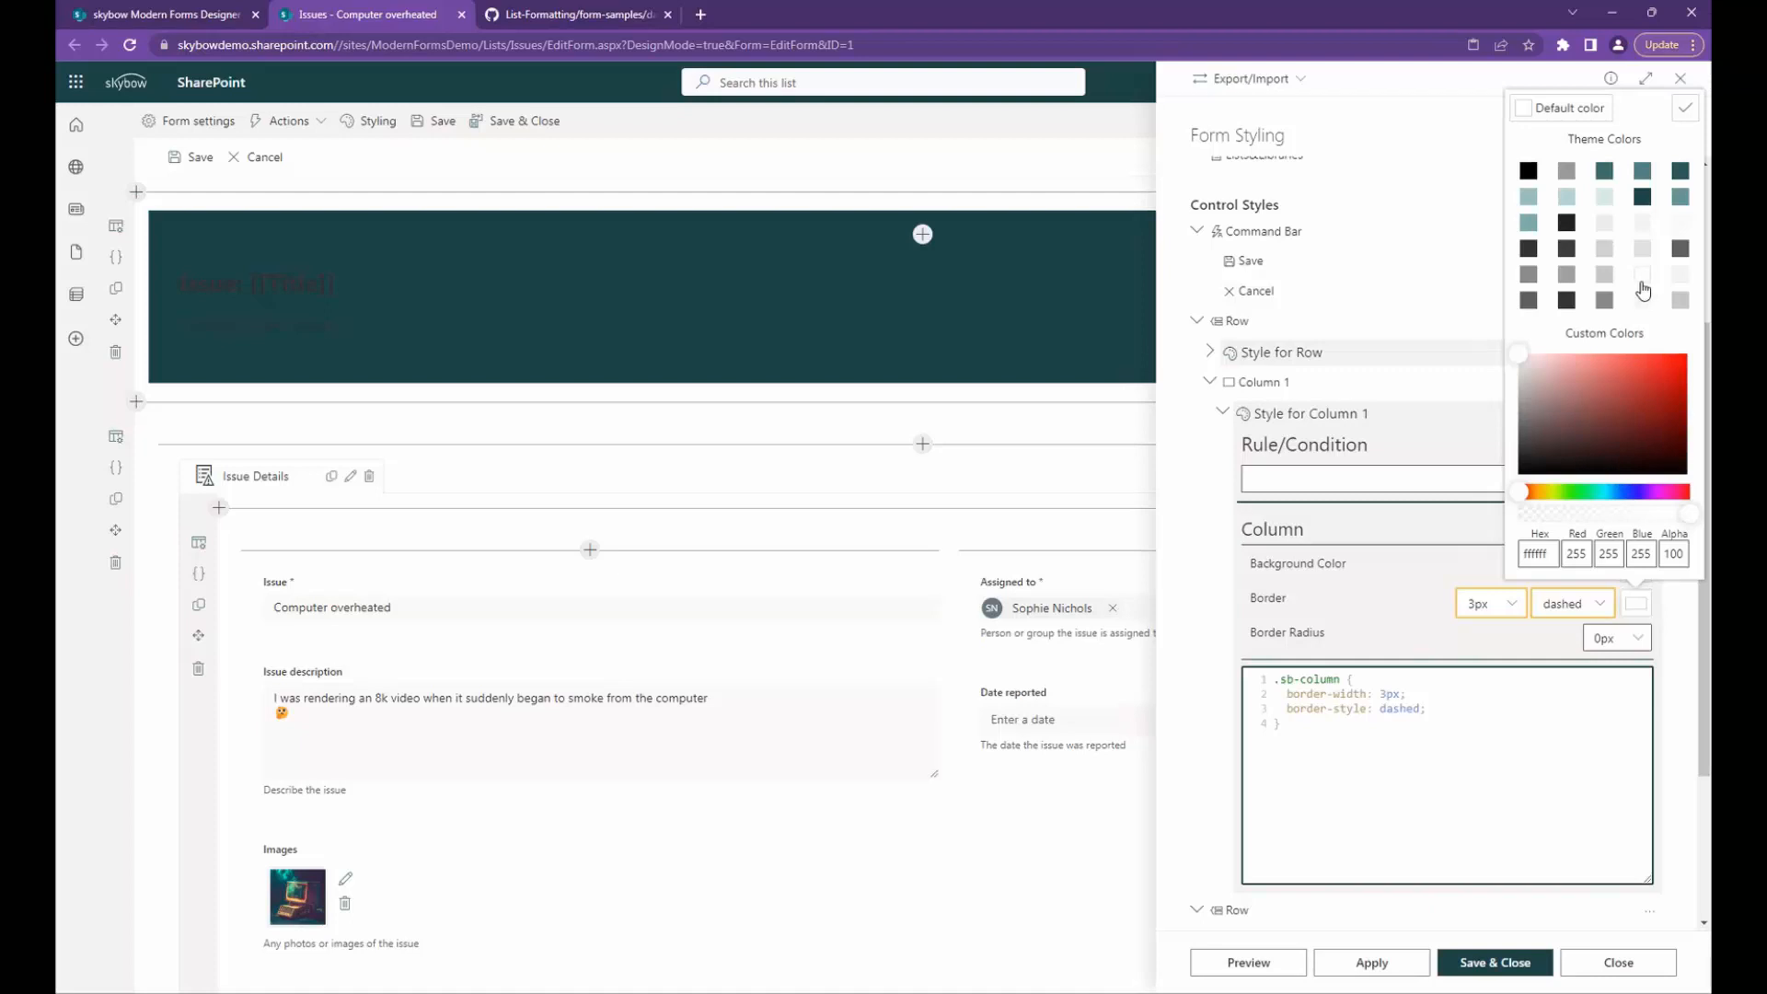
{"action": "left_click", "coordinate": [1643, 274]}
{"action": "left_click", "coordinate": [1683, 109]}
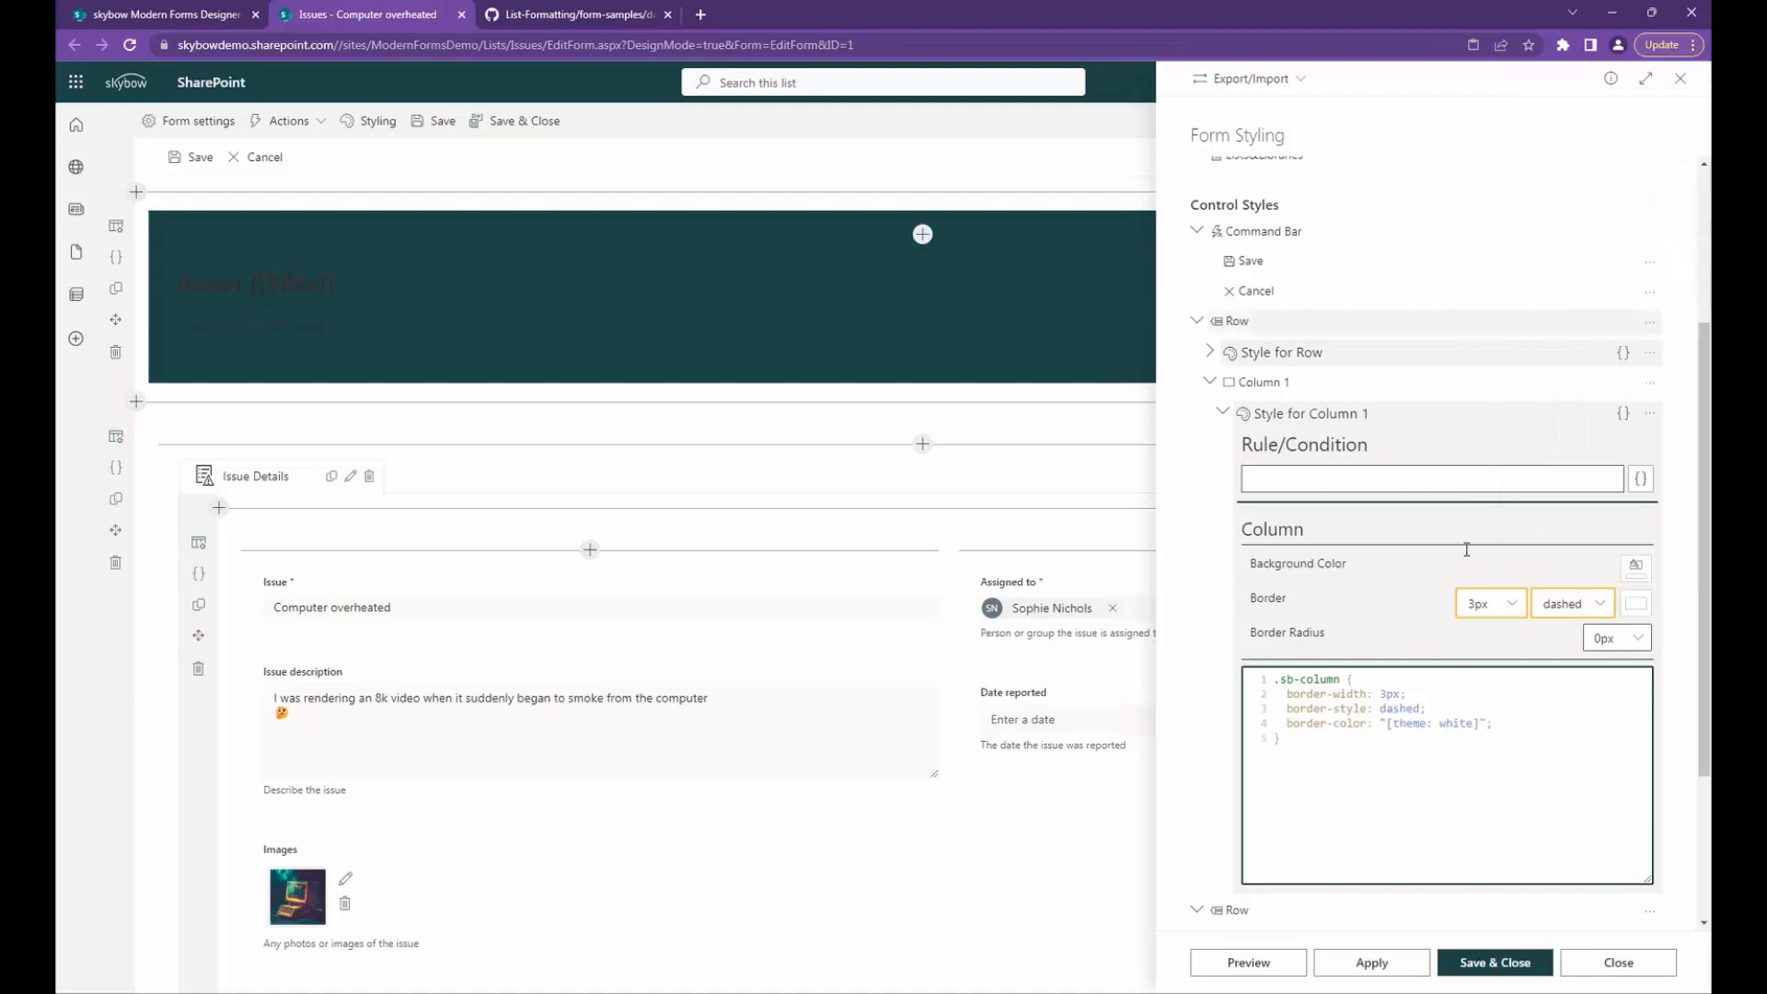
{"action": "left_click", "coordinate": [1255, 963]}
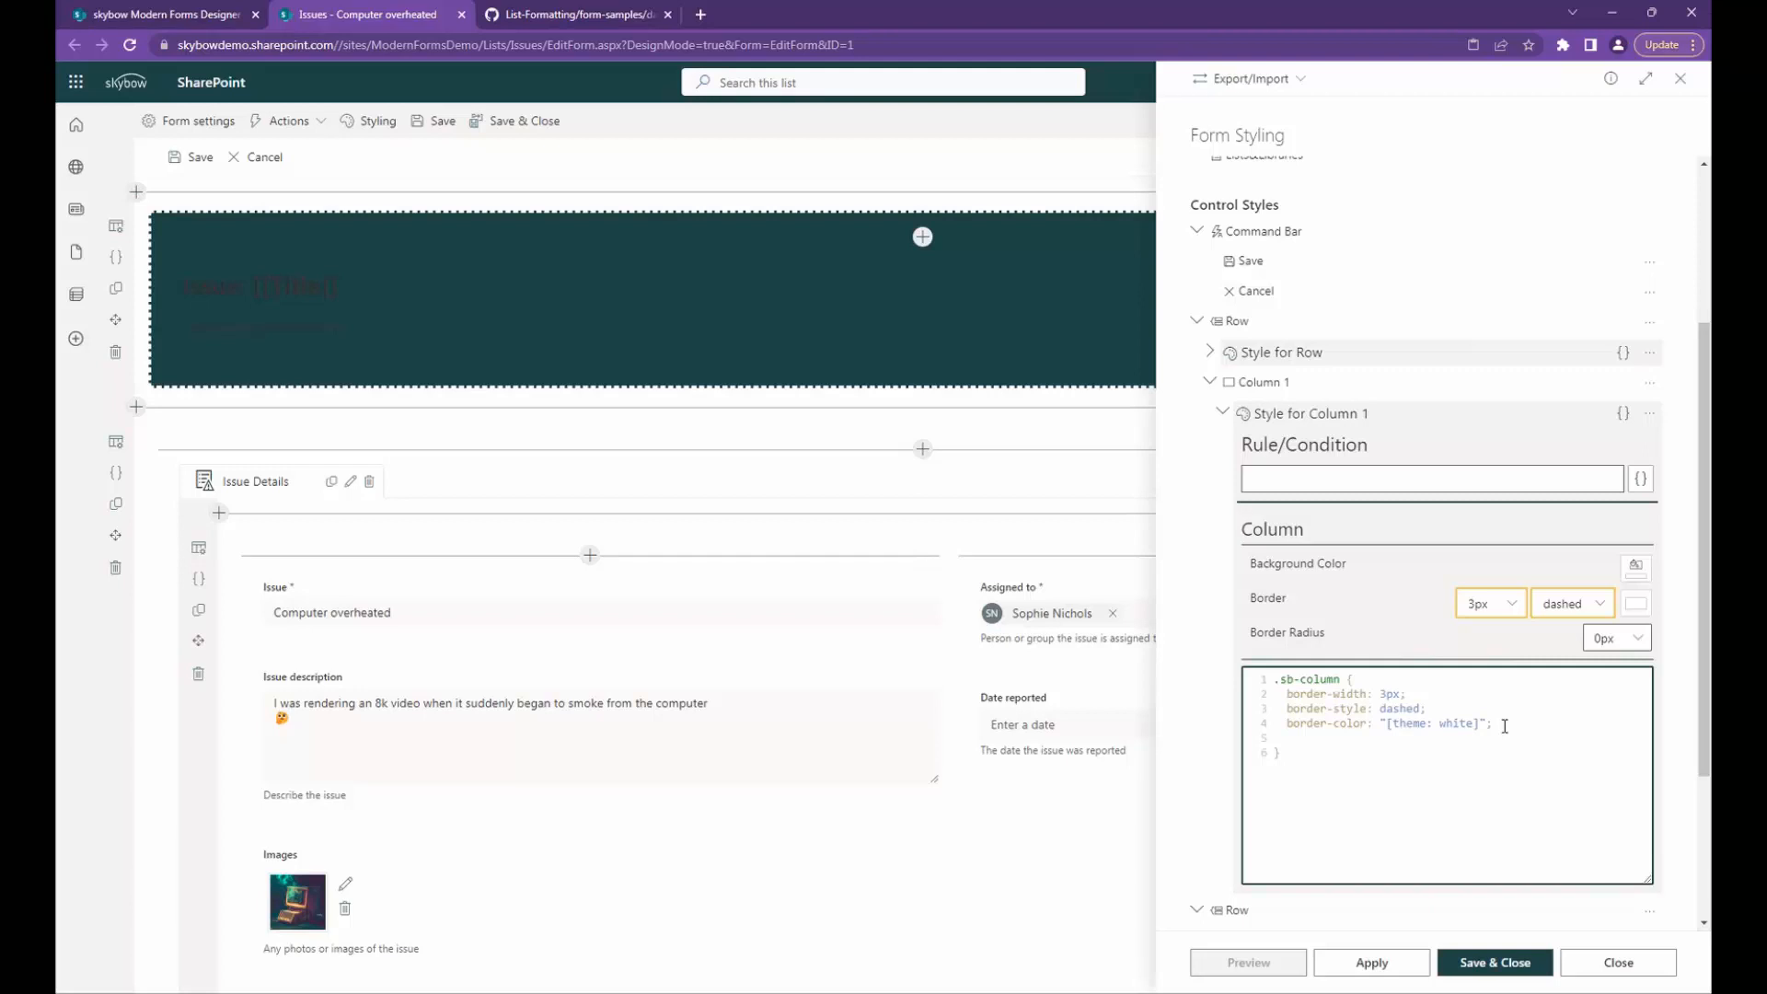
Step: Add "margin:10px;" to the header column's .sb-column CSS and preview the form
{"action": "type", "text": "argin:10px"}
{"action": "key", "text": "Right"}
{"action": "key", "text": "Delete"}
{"action": "left_click_drag", "start_coordinate": [1280, 677], "coordinate": [1334, 676]}
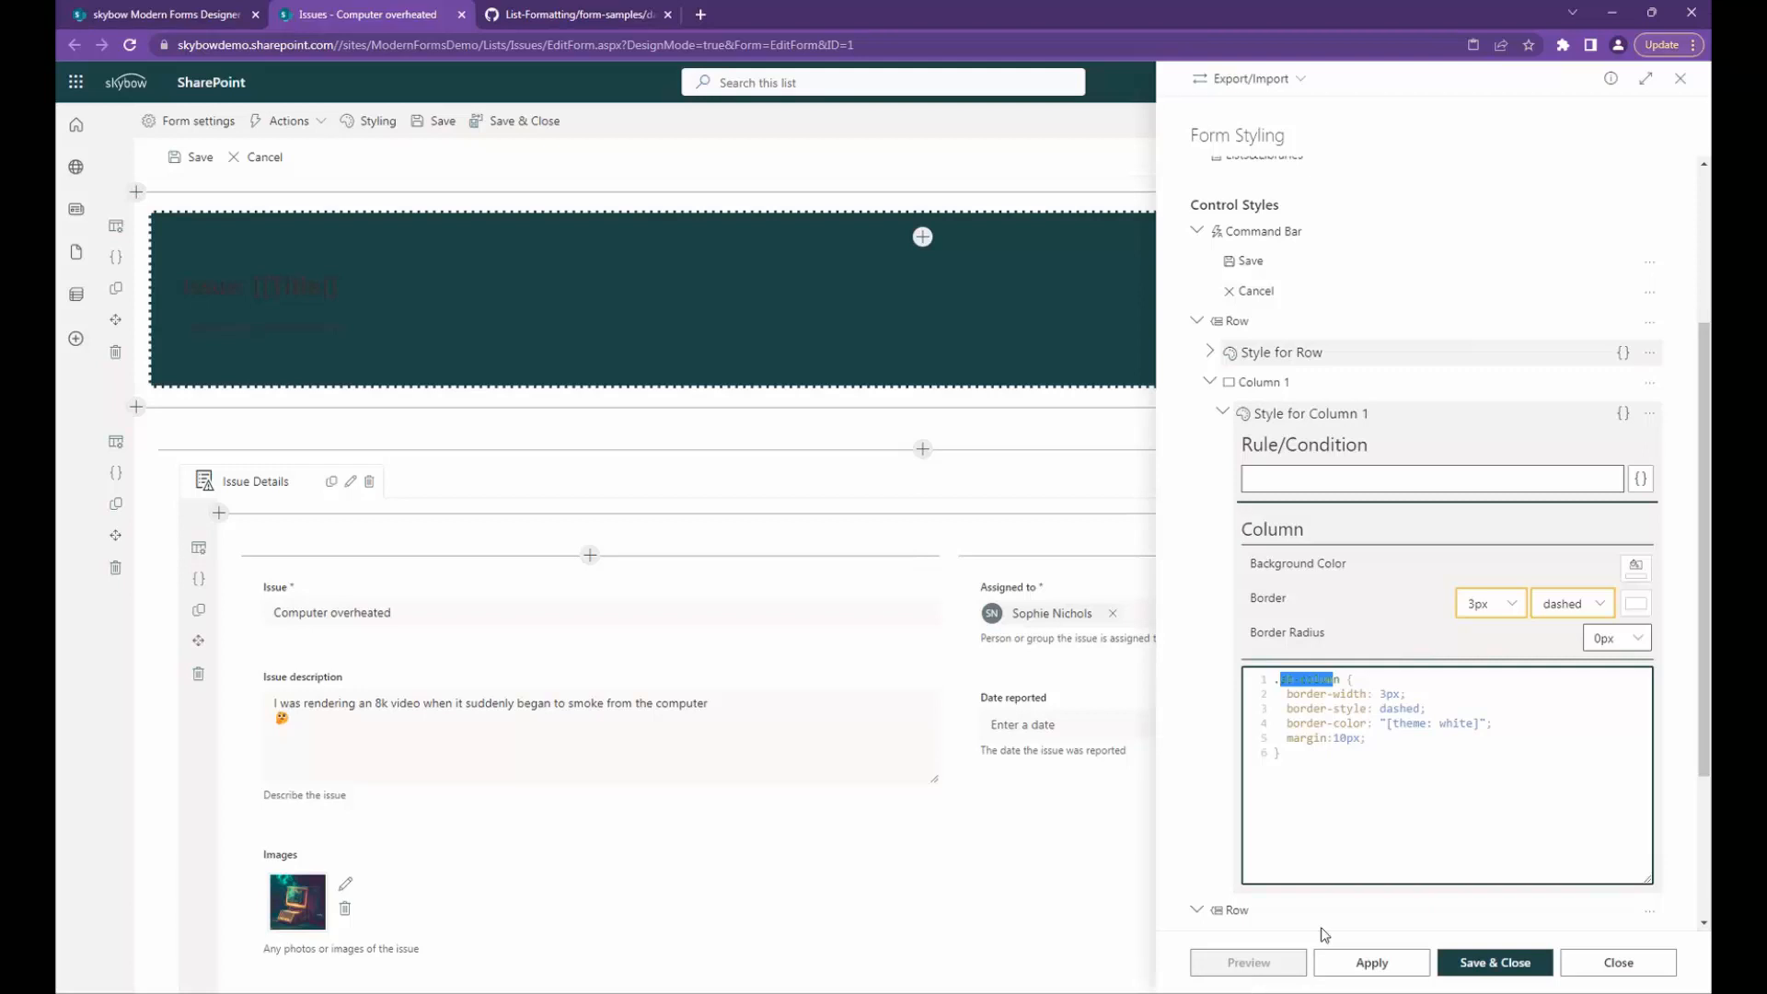
{"action": "left_click", "coordinate": [1233, 962]}
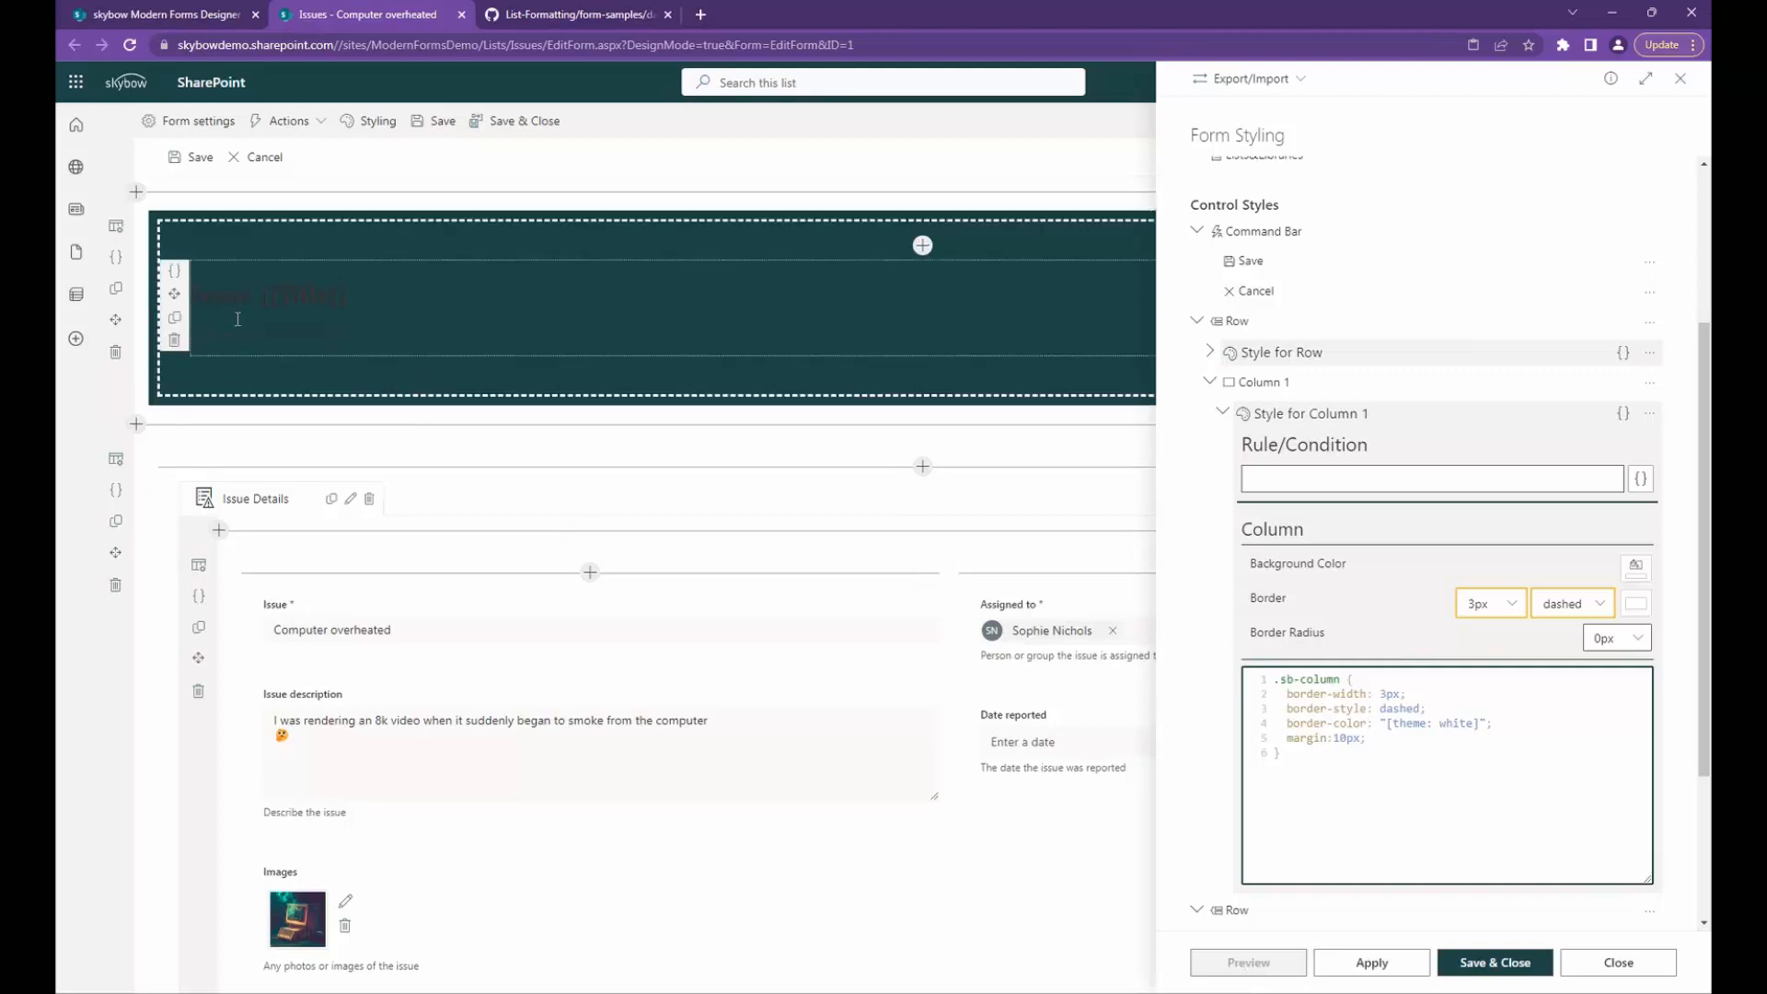
Step: Change the font color of the header's "Issue: [[Title]]" and "Description: [[Description]]" text
{"action": "left_click_drag", "start_coordinate": [214, 296], "coordinate": [303, 292]}
{"action": "left_click_drag", "start_coordinate": [367, 339], "coordinate": [538, 451]}
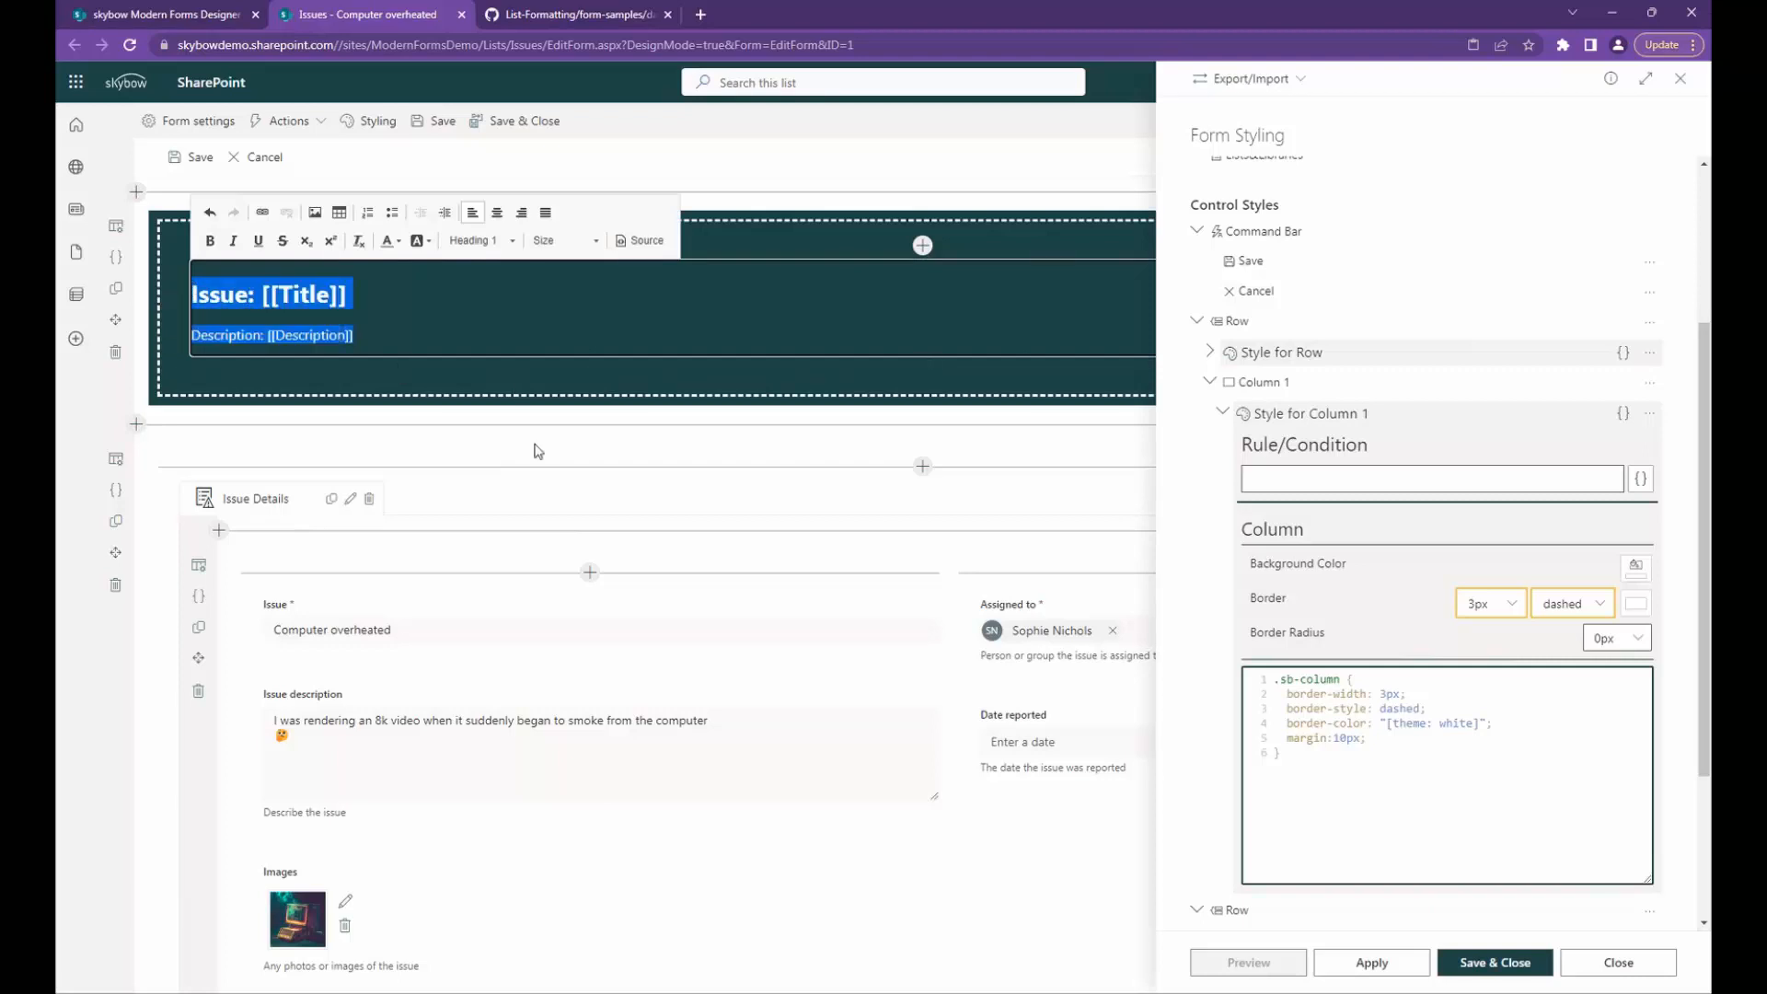
{"action": "left_click", "coordinate": [390, 242]}
{"action": "left_click", "coordinate": [494, 343]}
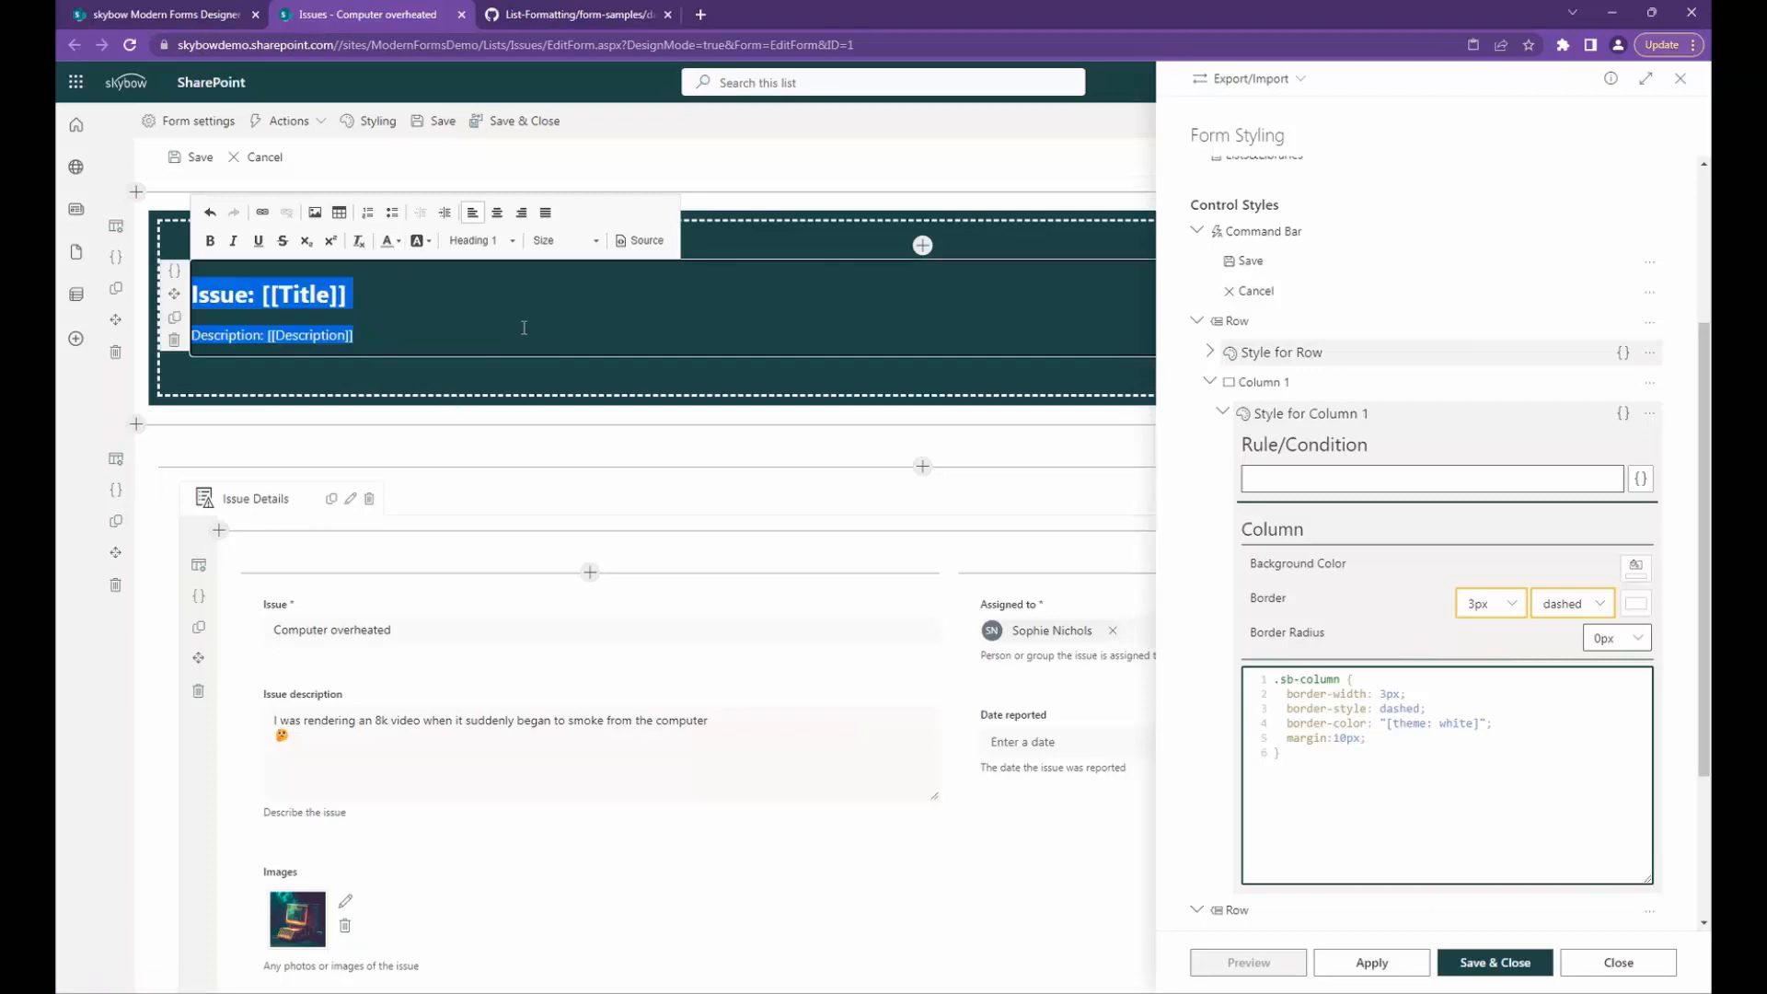
Step: Deselect the header text, then save and close the form's styling settings
{"action": "left_click", "coordinate": [526, 335]}
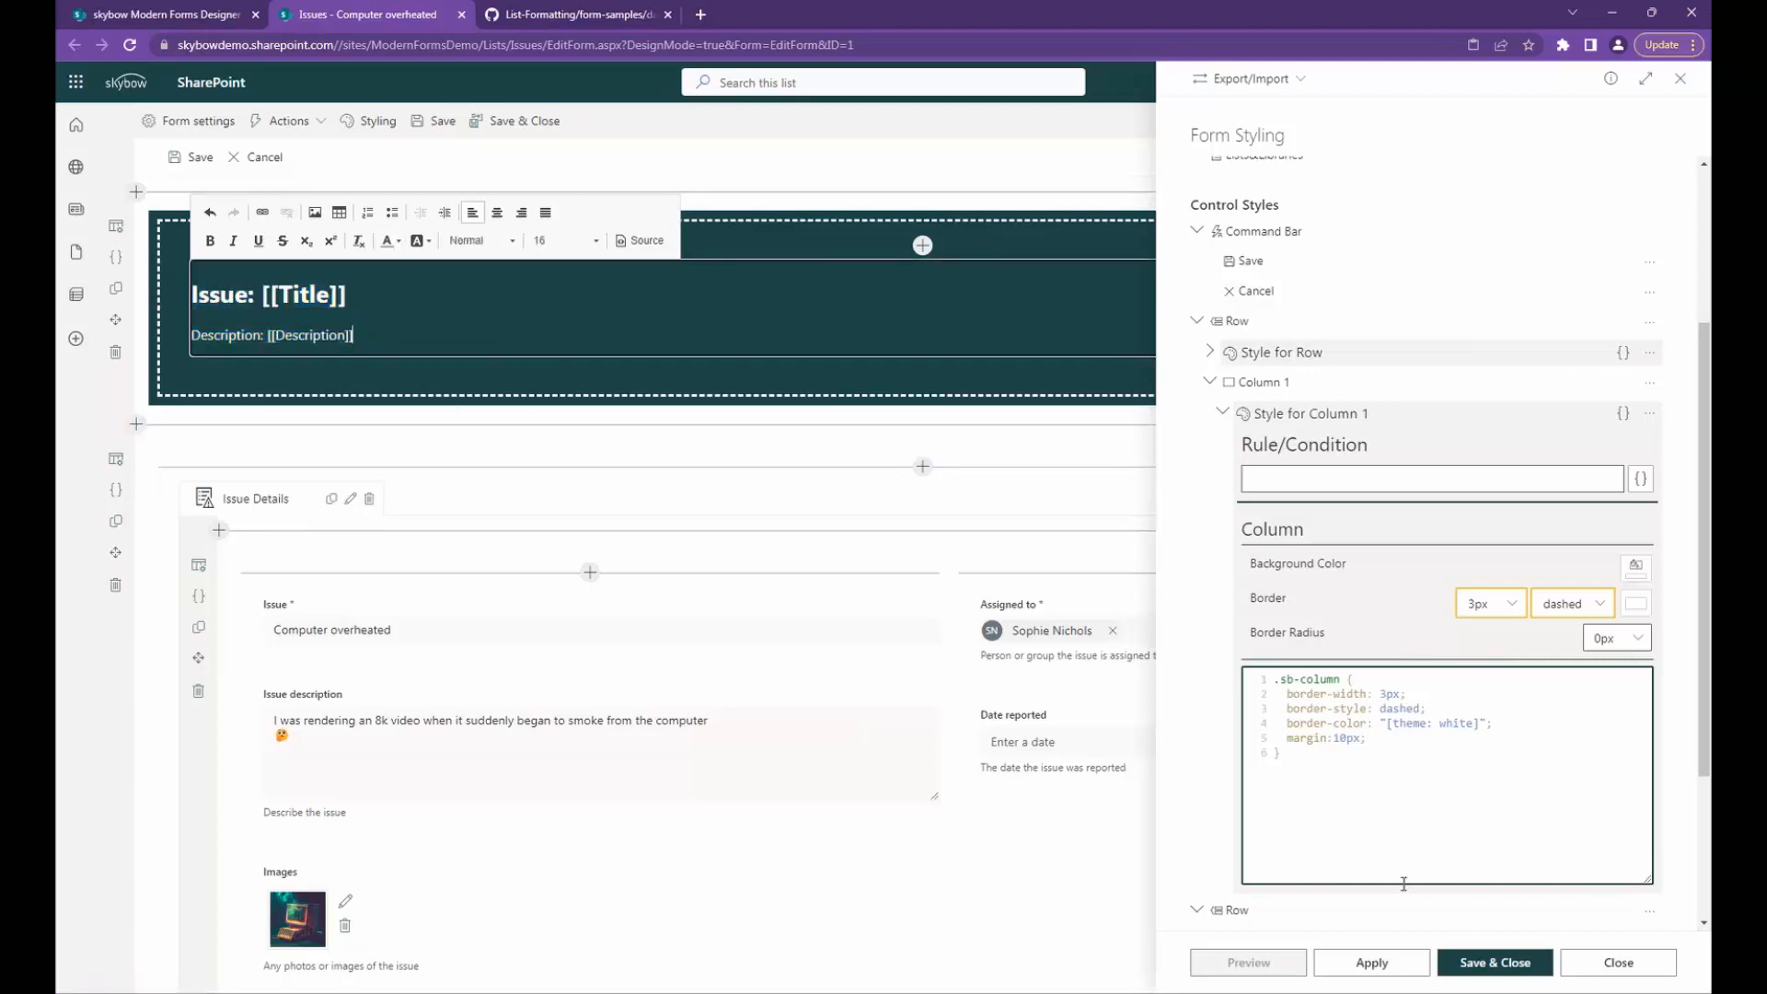
{"action": "left_click", "coordinate": [1492, 962]}
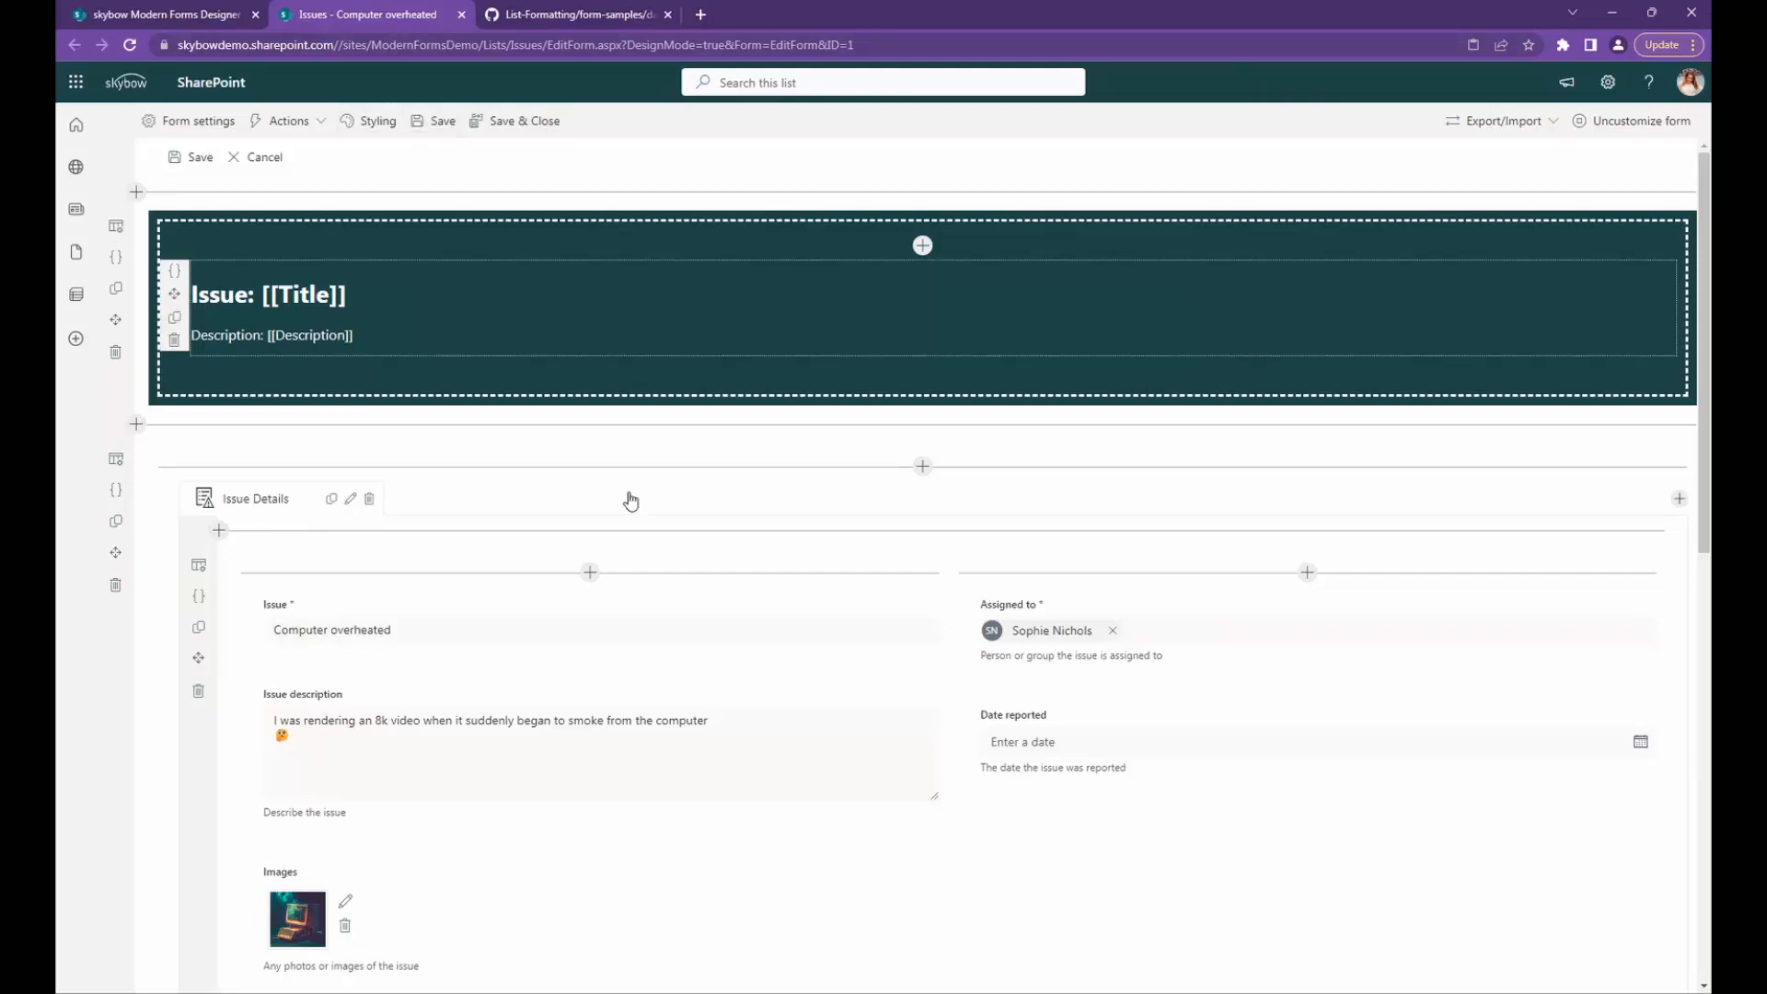
{"action": "scroll", "coordinate": [879, 734], "scroll_direction": "down", "scroll_amount": 1}
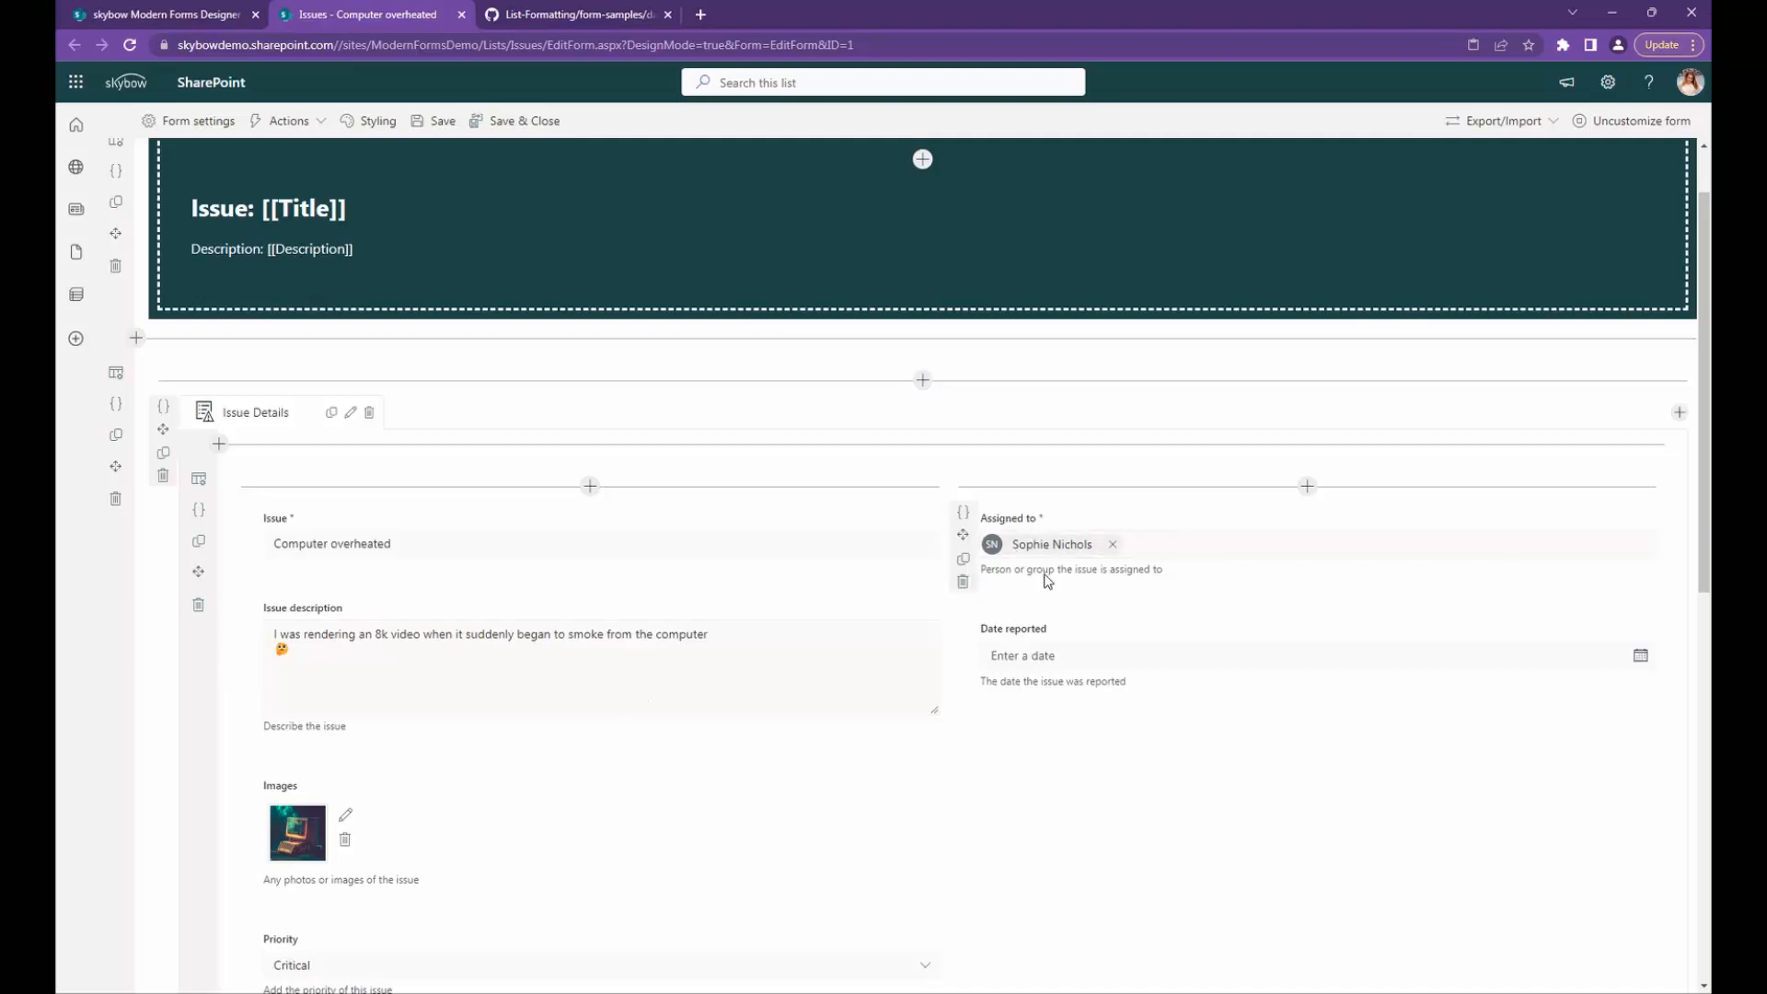
{"action": "scroll", "coordinate": [489, 277], "scroll_direction": "up", "scroll_amount": 1}
Step: Add a new style to the "Assigned to" field in Column 2, based on the "Error Style" template
{"action": "left_click", "coordinate": [372, 121]}
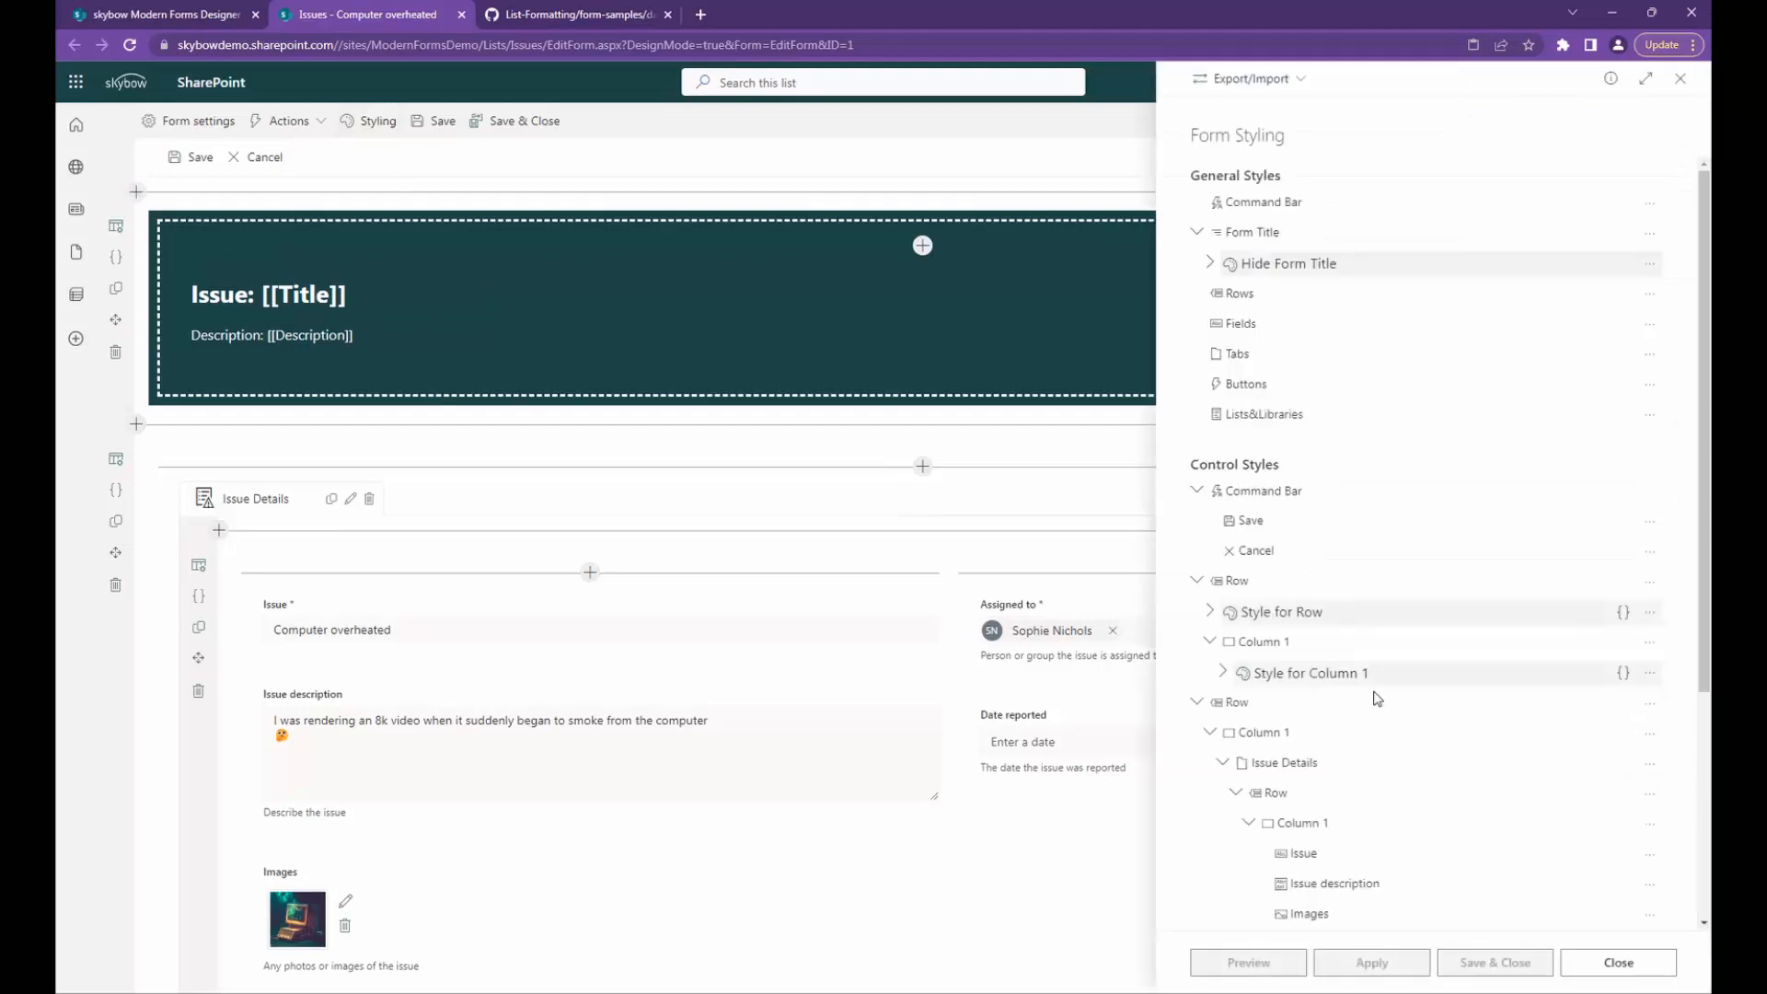
{"action": "scroll", "coordinate": [1390, 716], "scroll_direction": "down", "scroll_amount": 3}
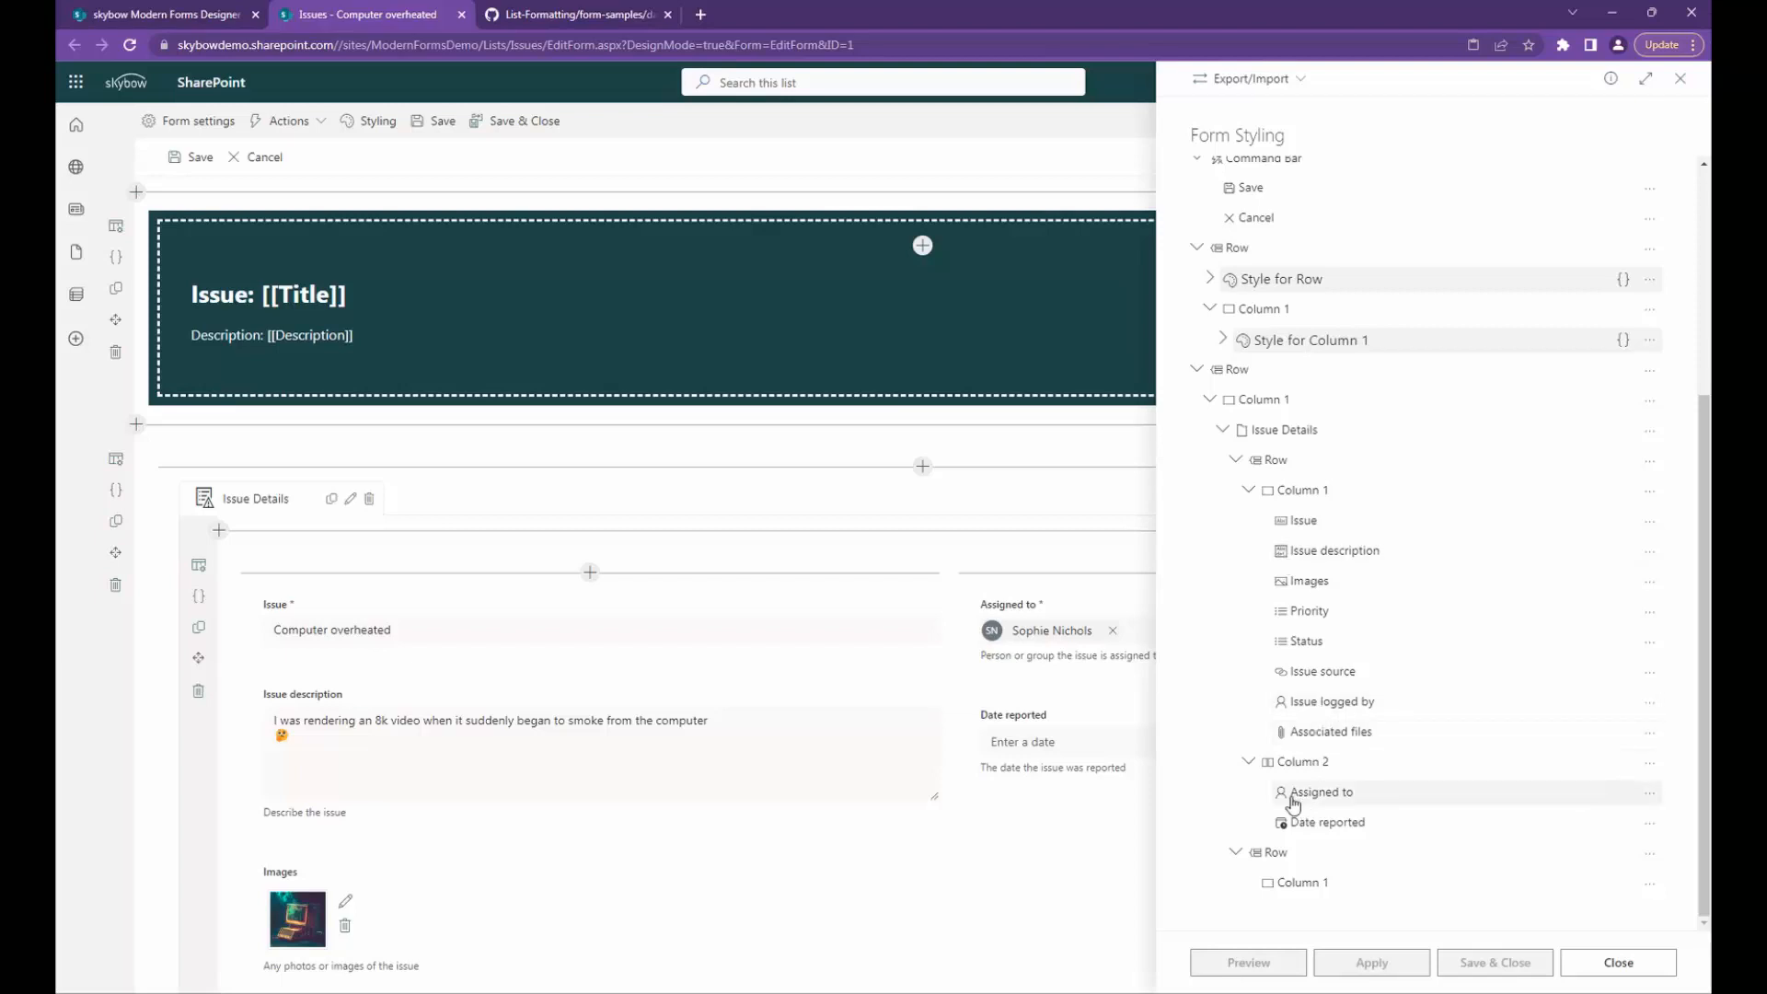
{"action": "left_click", "coordinate": [1650, 797]}
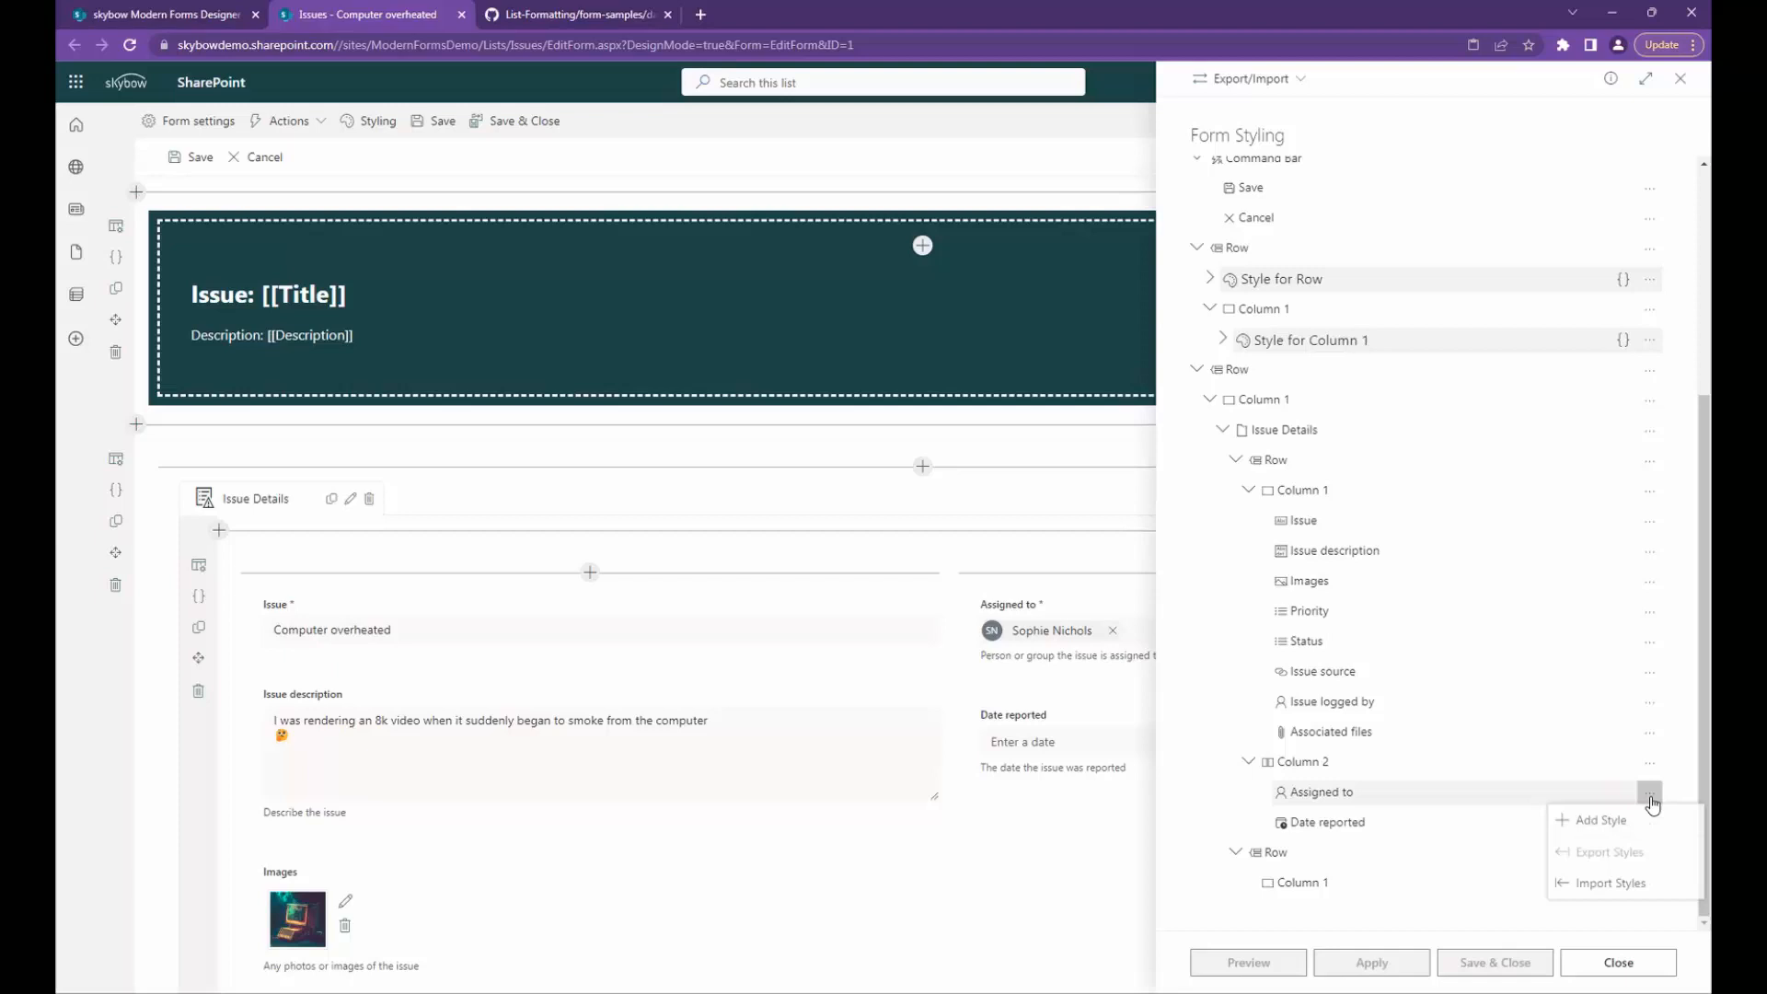
{"action": "left_click", "coordinate": [1595, 824]}
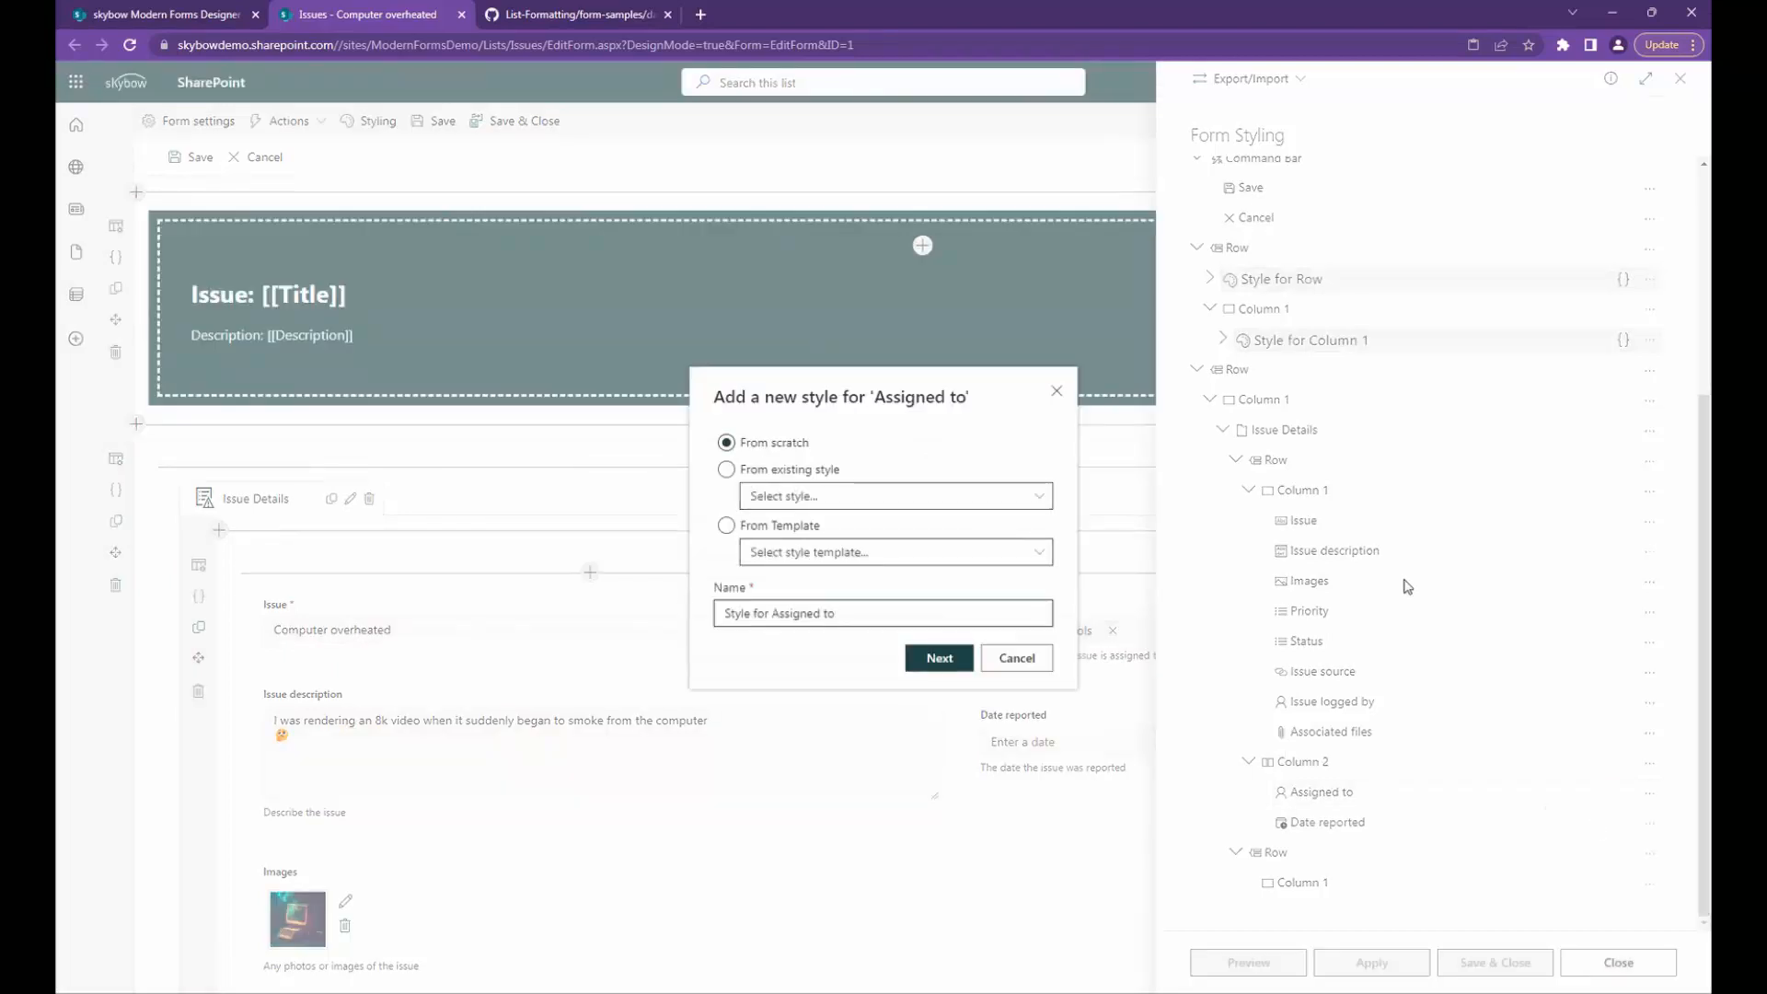
{"action": "left_click", "coordinate": [727, 469]}
{"action": "left_click", "coordinate": [773, 497]}
{"action": "left_click", "coordinate": [736, 512]}
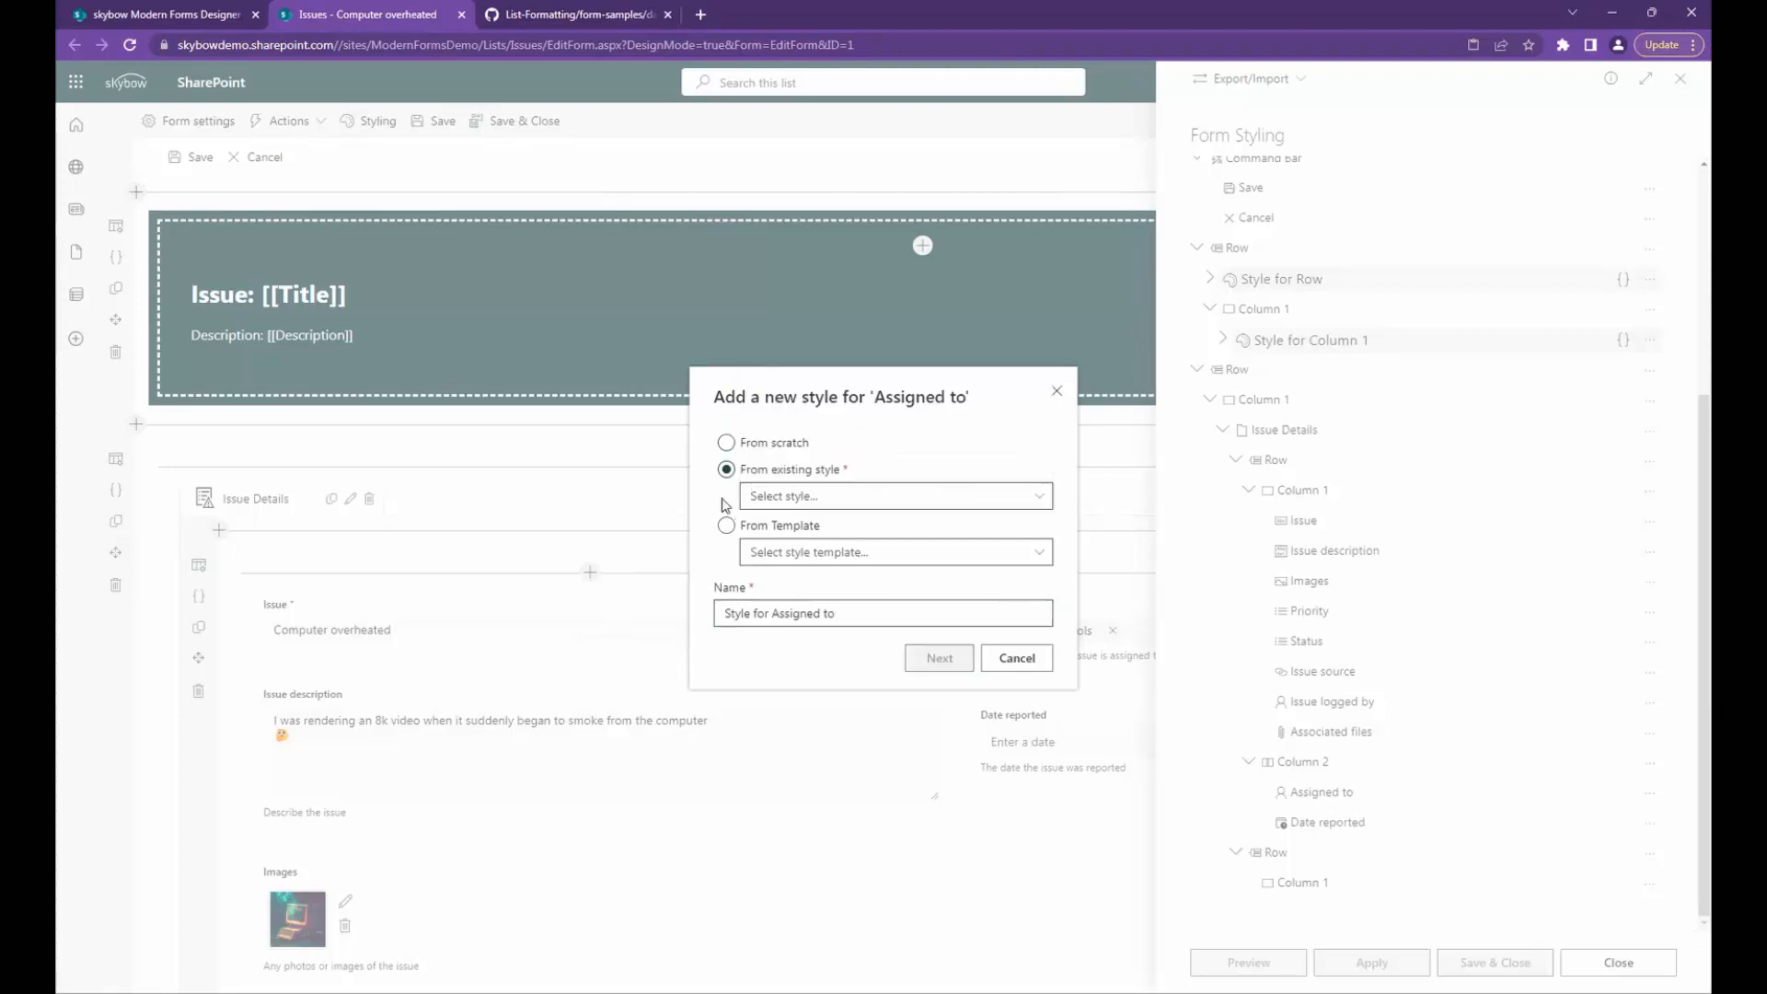
{"action": "left_click", "coordinate": [791, 552]}
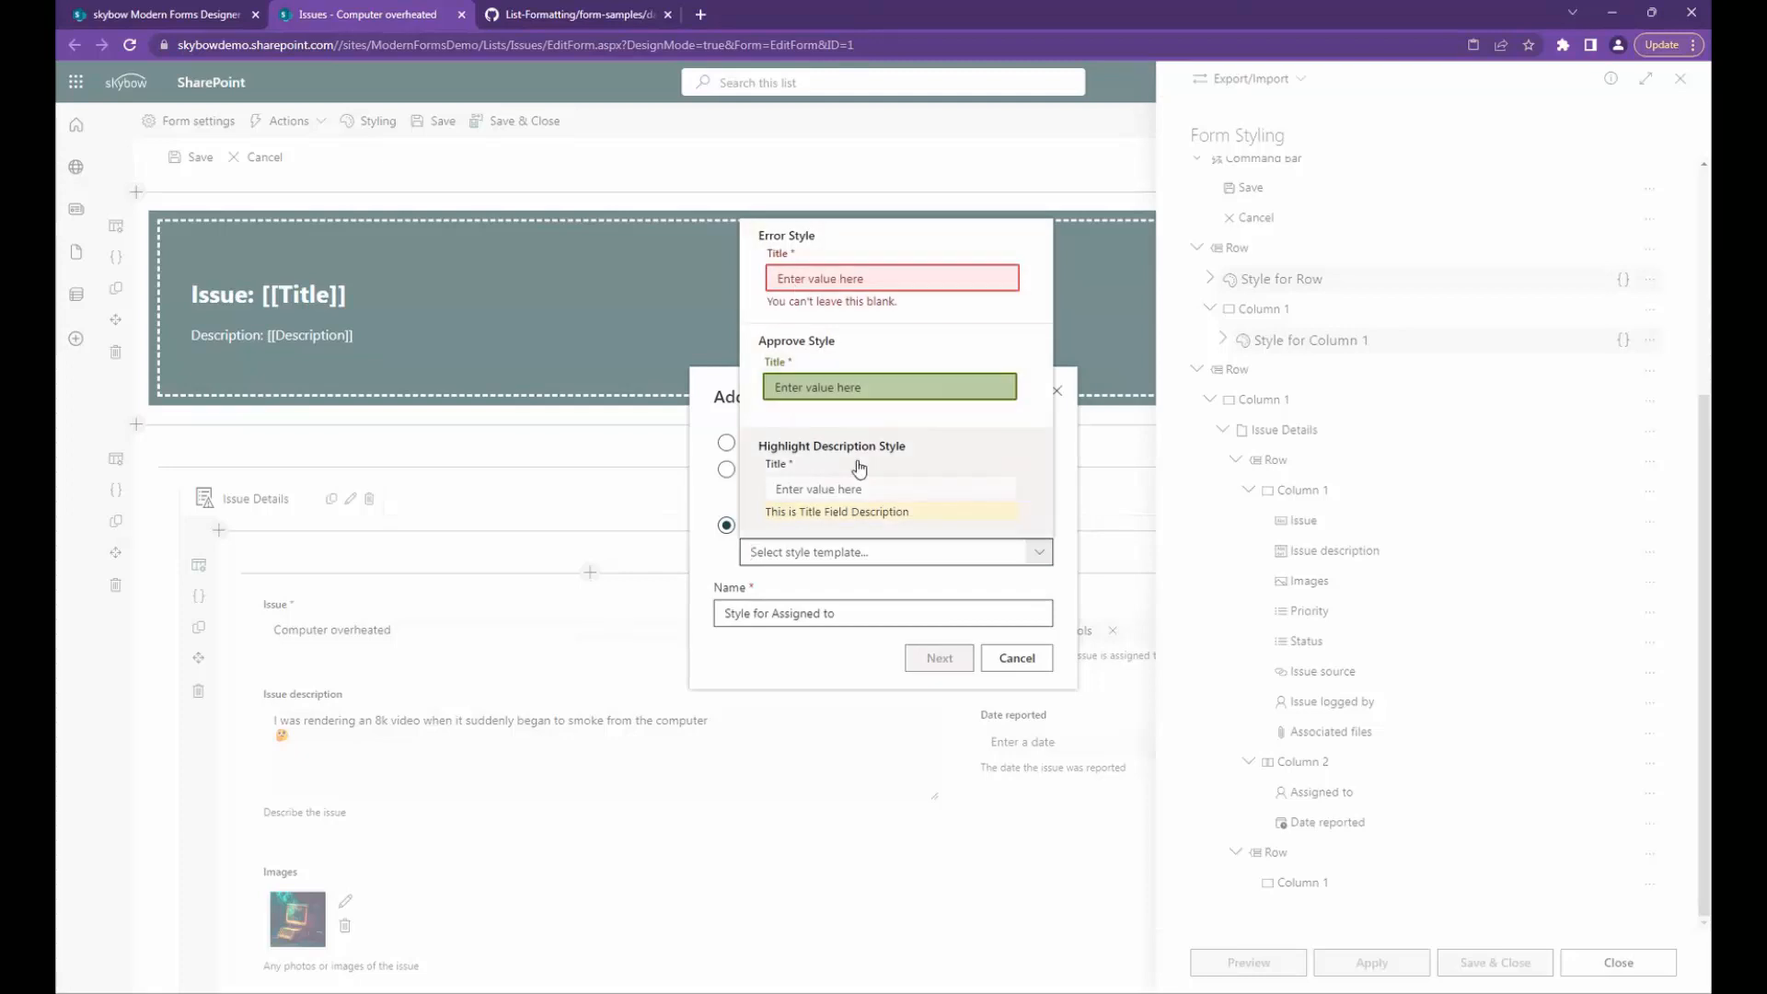
{"action": "left_click", "coordinate": [844, 288]}
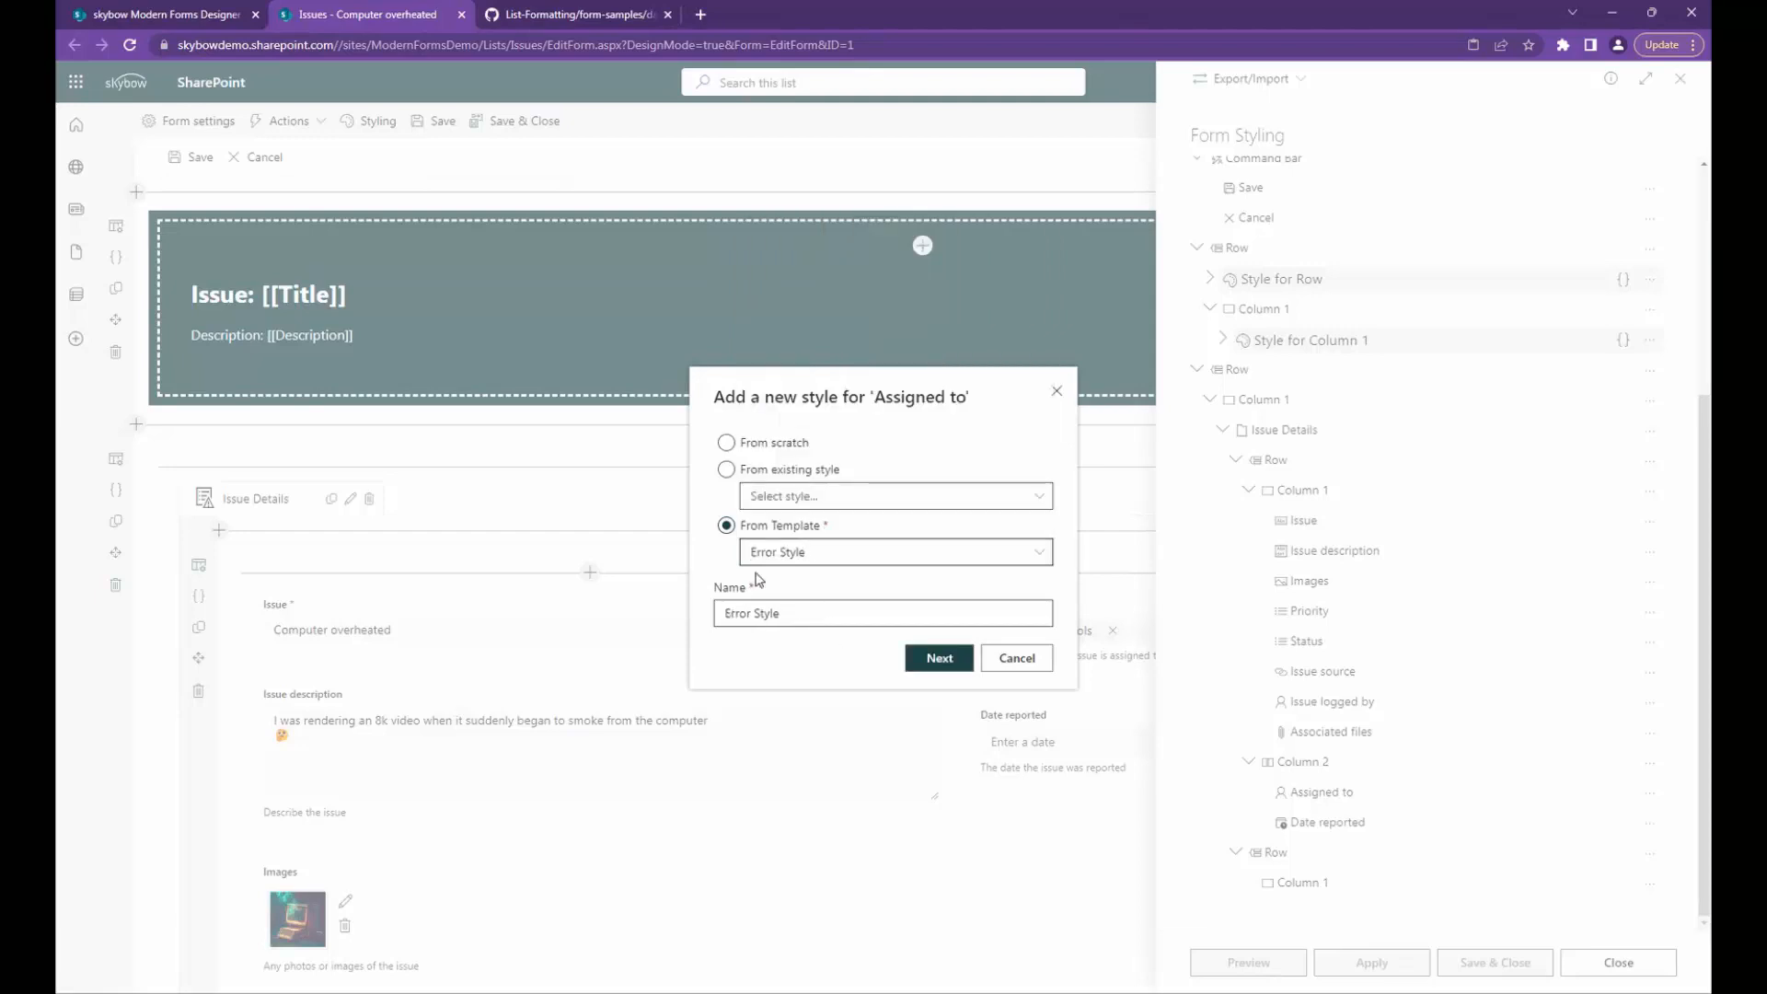
{"action": "left_click", "coordinate": [938, 658]}
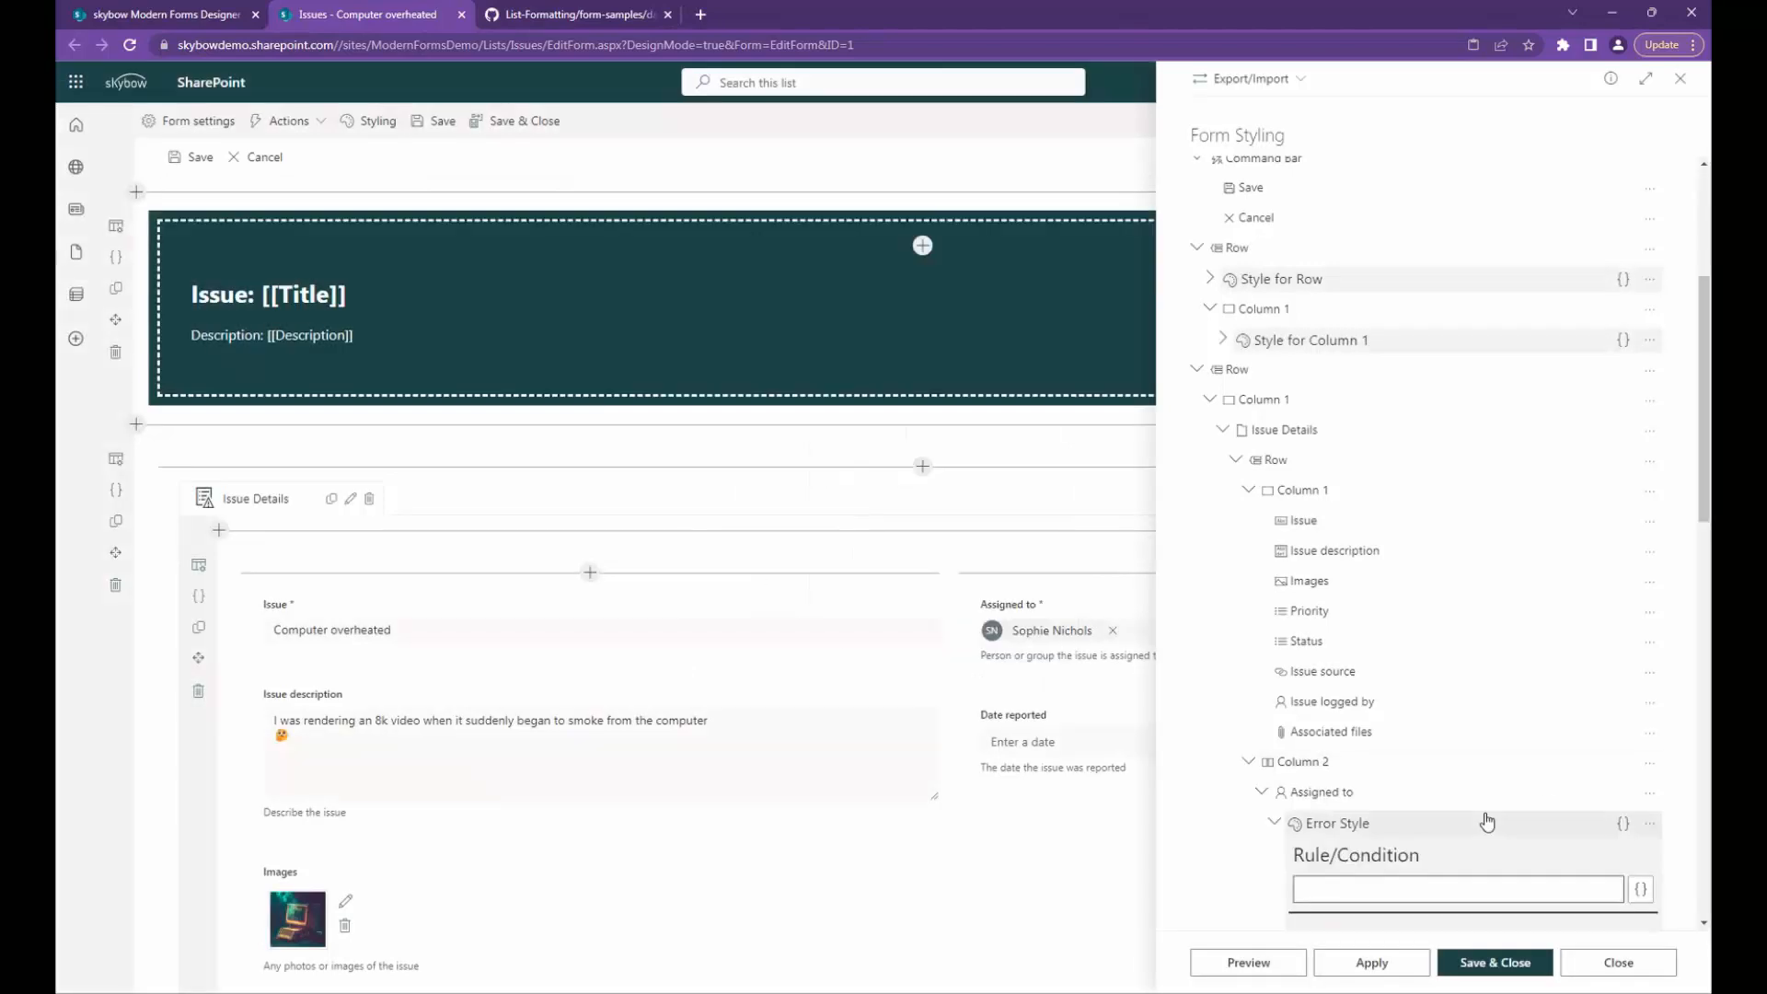
Step: Review the Error Style settings, preview them on the form and clear the person from the Assigned to field
{"action": "scroll", "coordinate": [1483, 815], "scroll_direction": "down", "scroll_amount": 5}
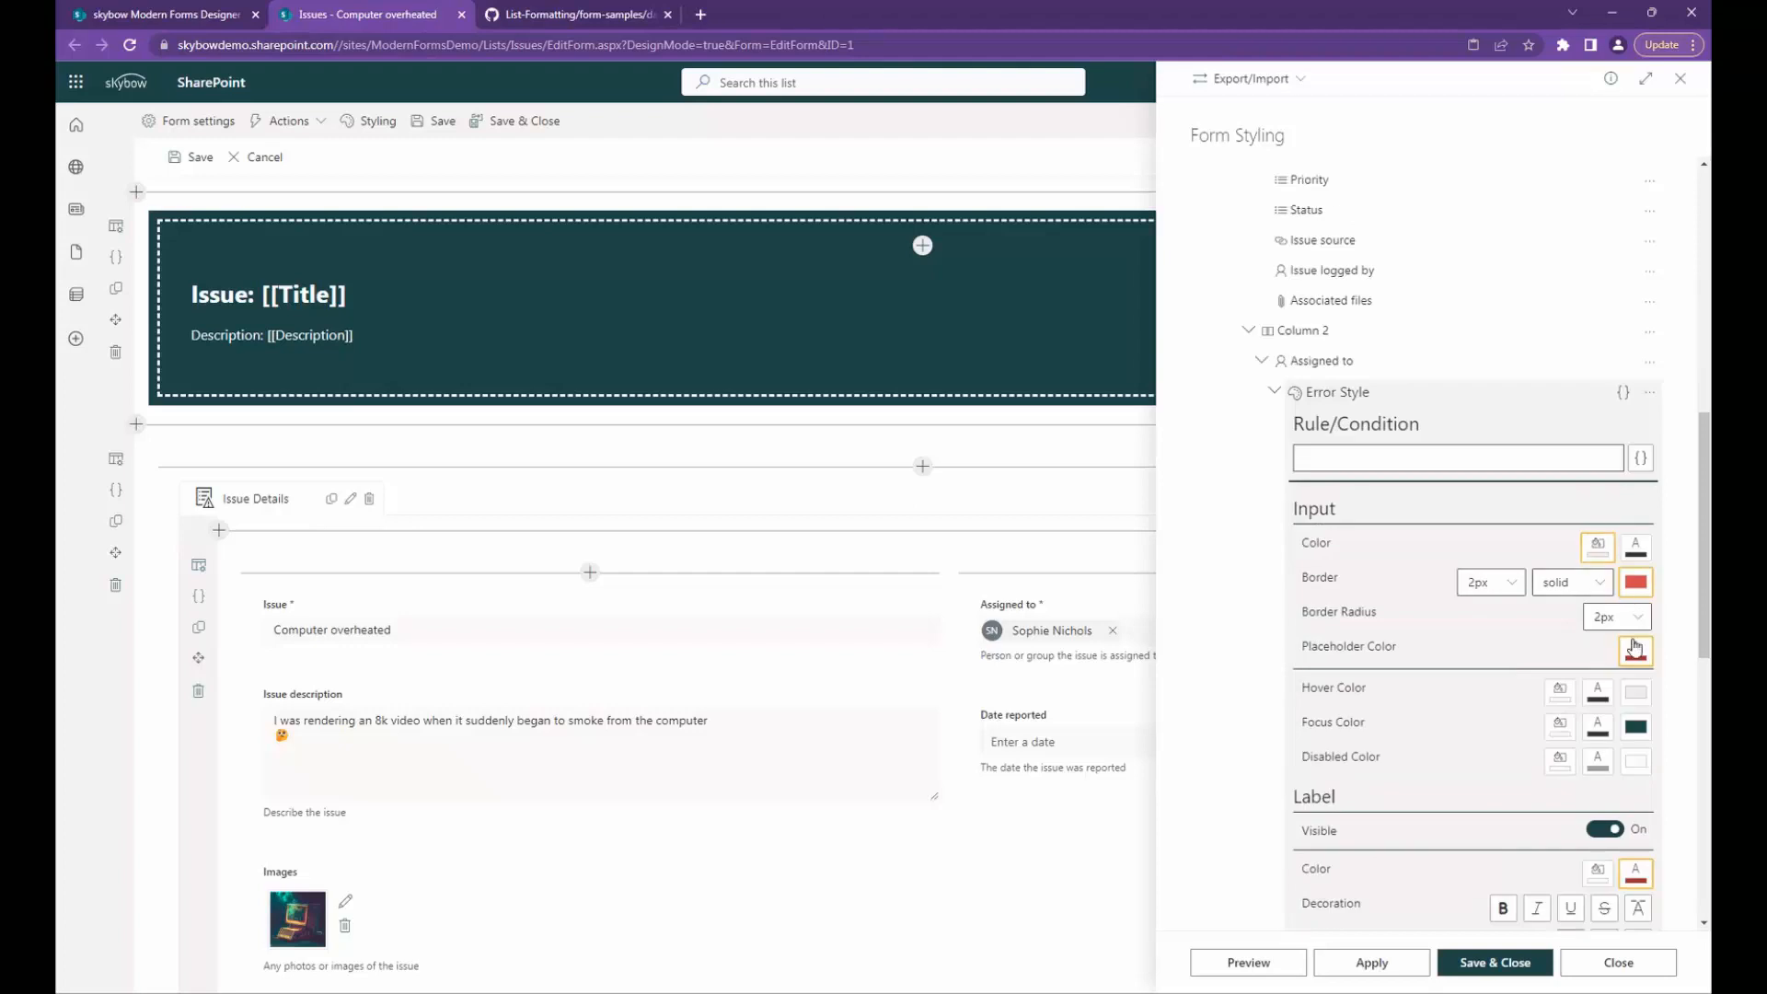
{"action": "scroll", "coordinate": [1485, 699], "scroll_direction": "down", "scroll_amount": 7}
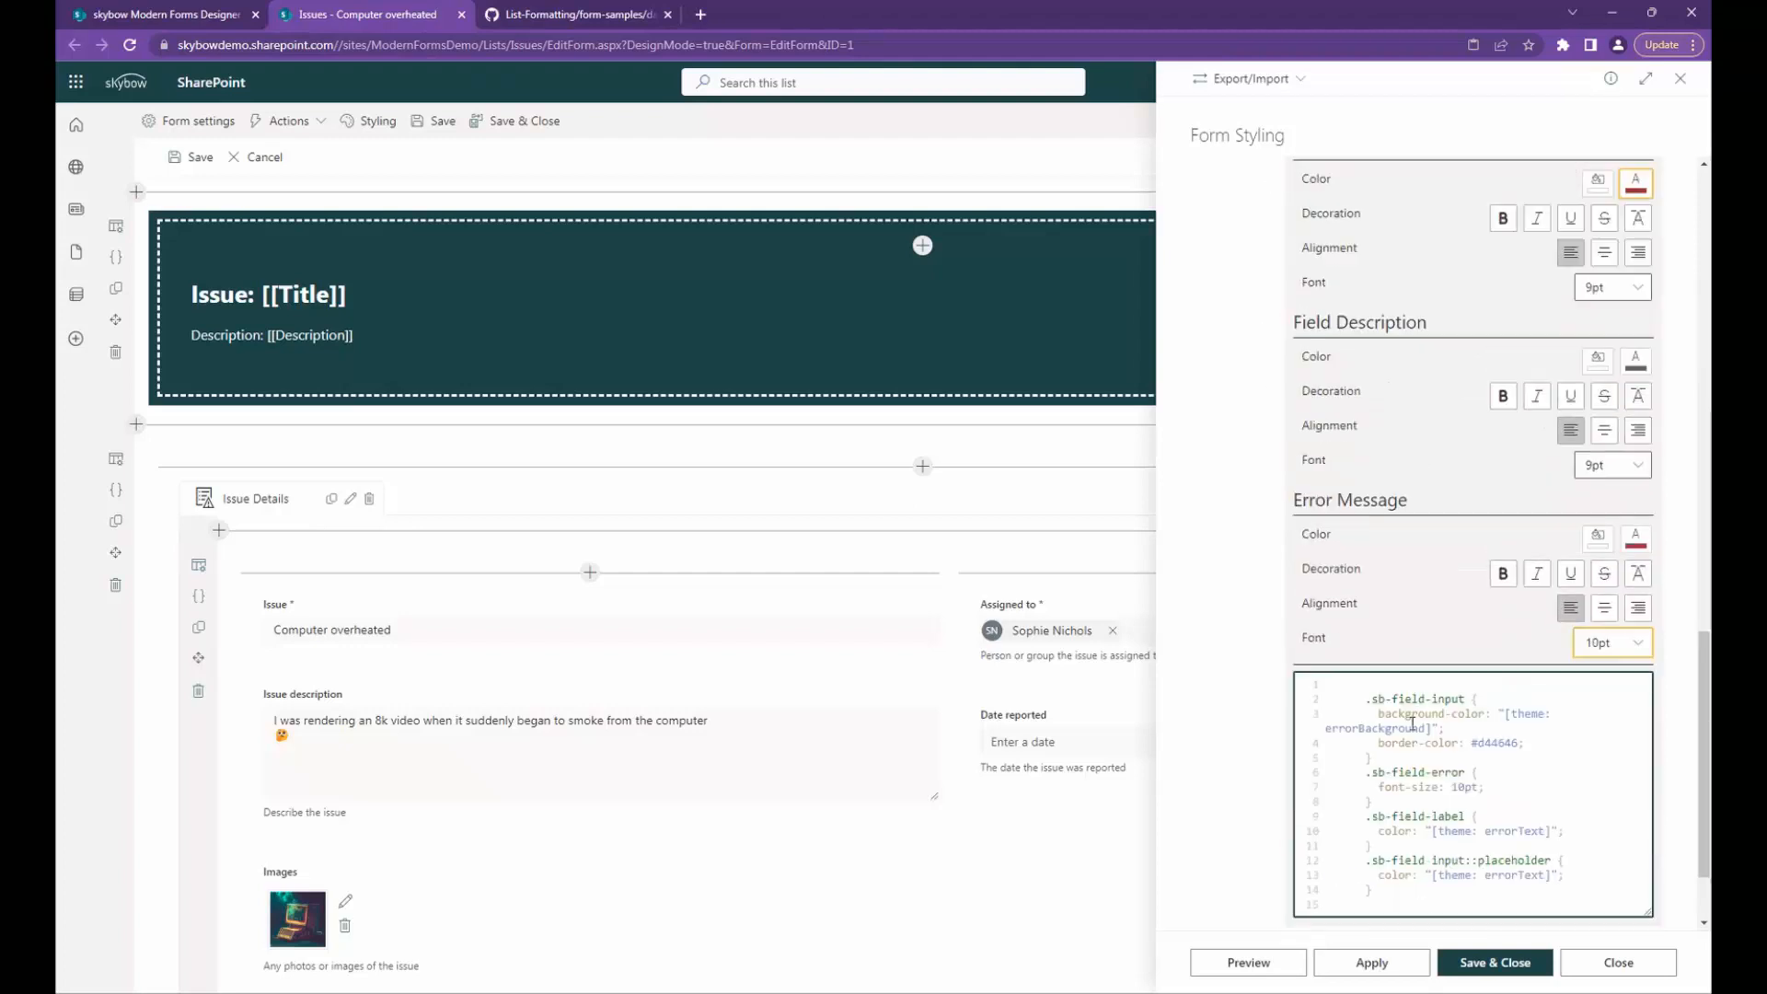
{"action": "scroll", "coordinate": [1413, 724], "scroll_direction": "up", "scroll_amount": 3}
{"action": "scroll", "coordinate": [1435, 788], "scroll_direction": "down", "scroll_amount": 1}
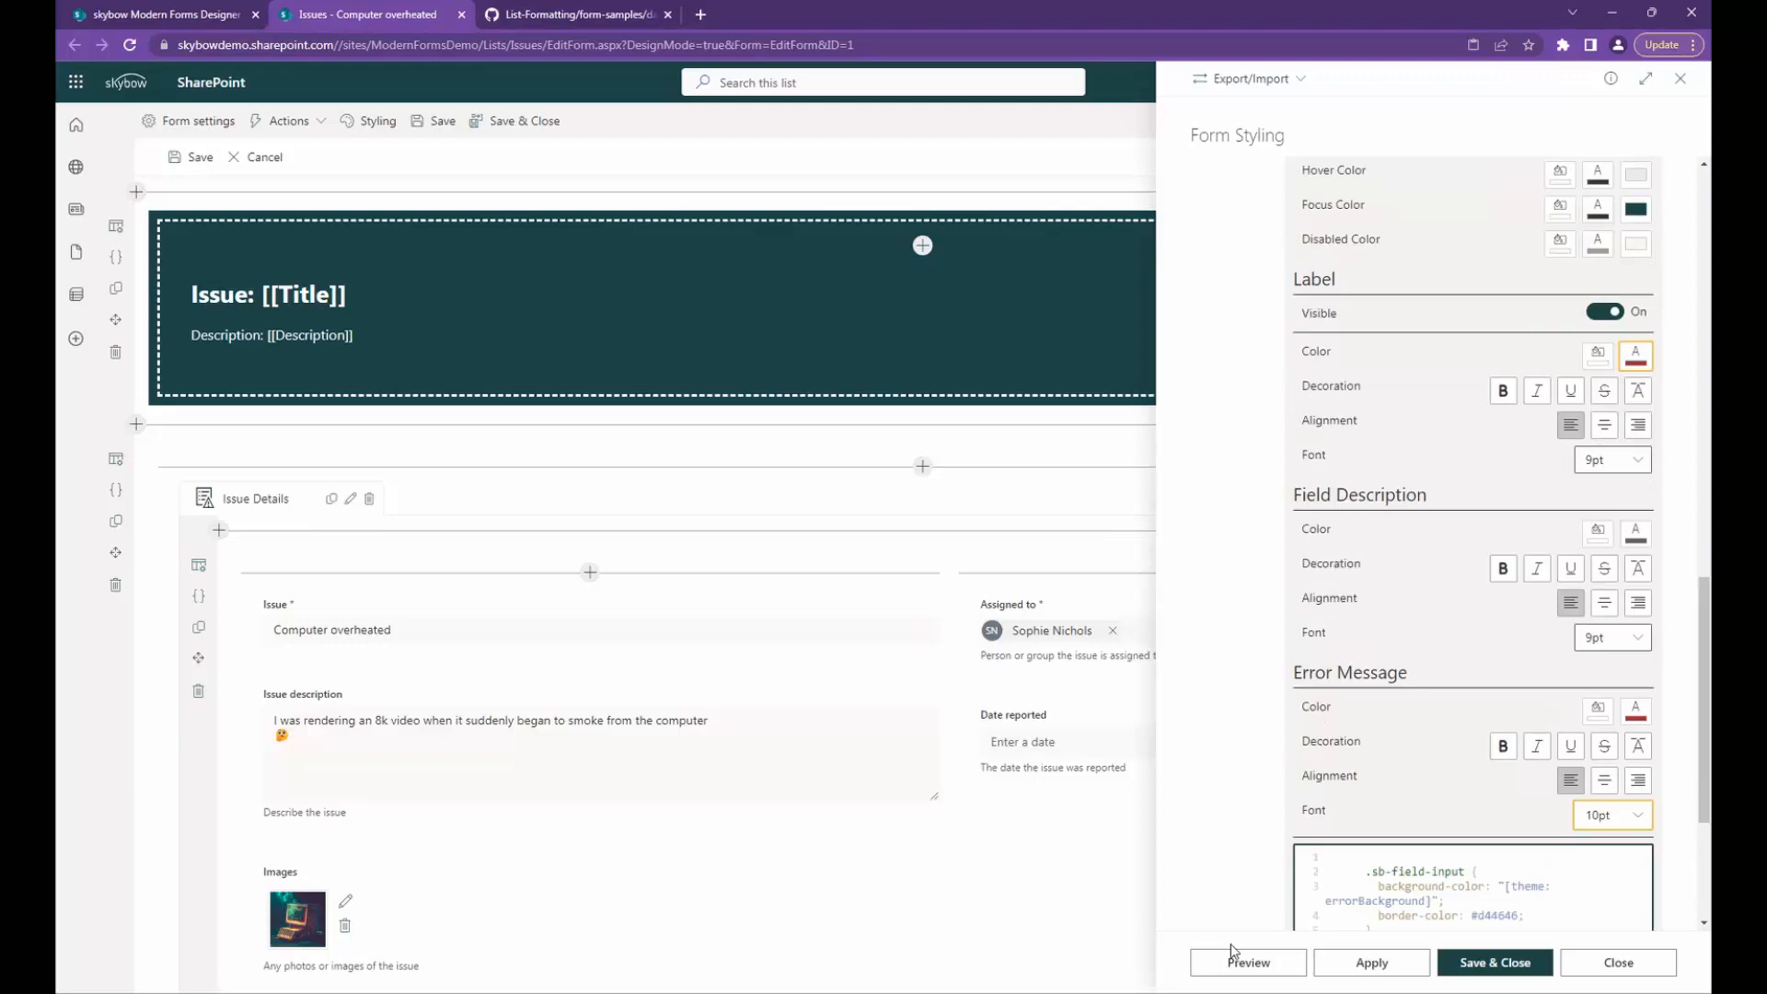
{"action": "left_click", "coordinate": [1238, 959]}
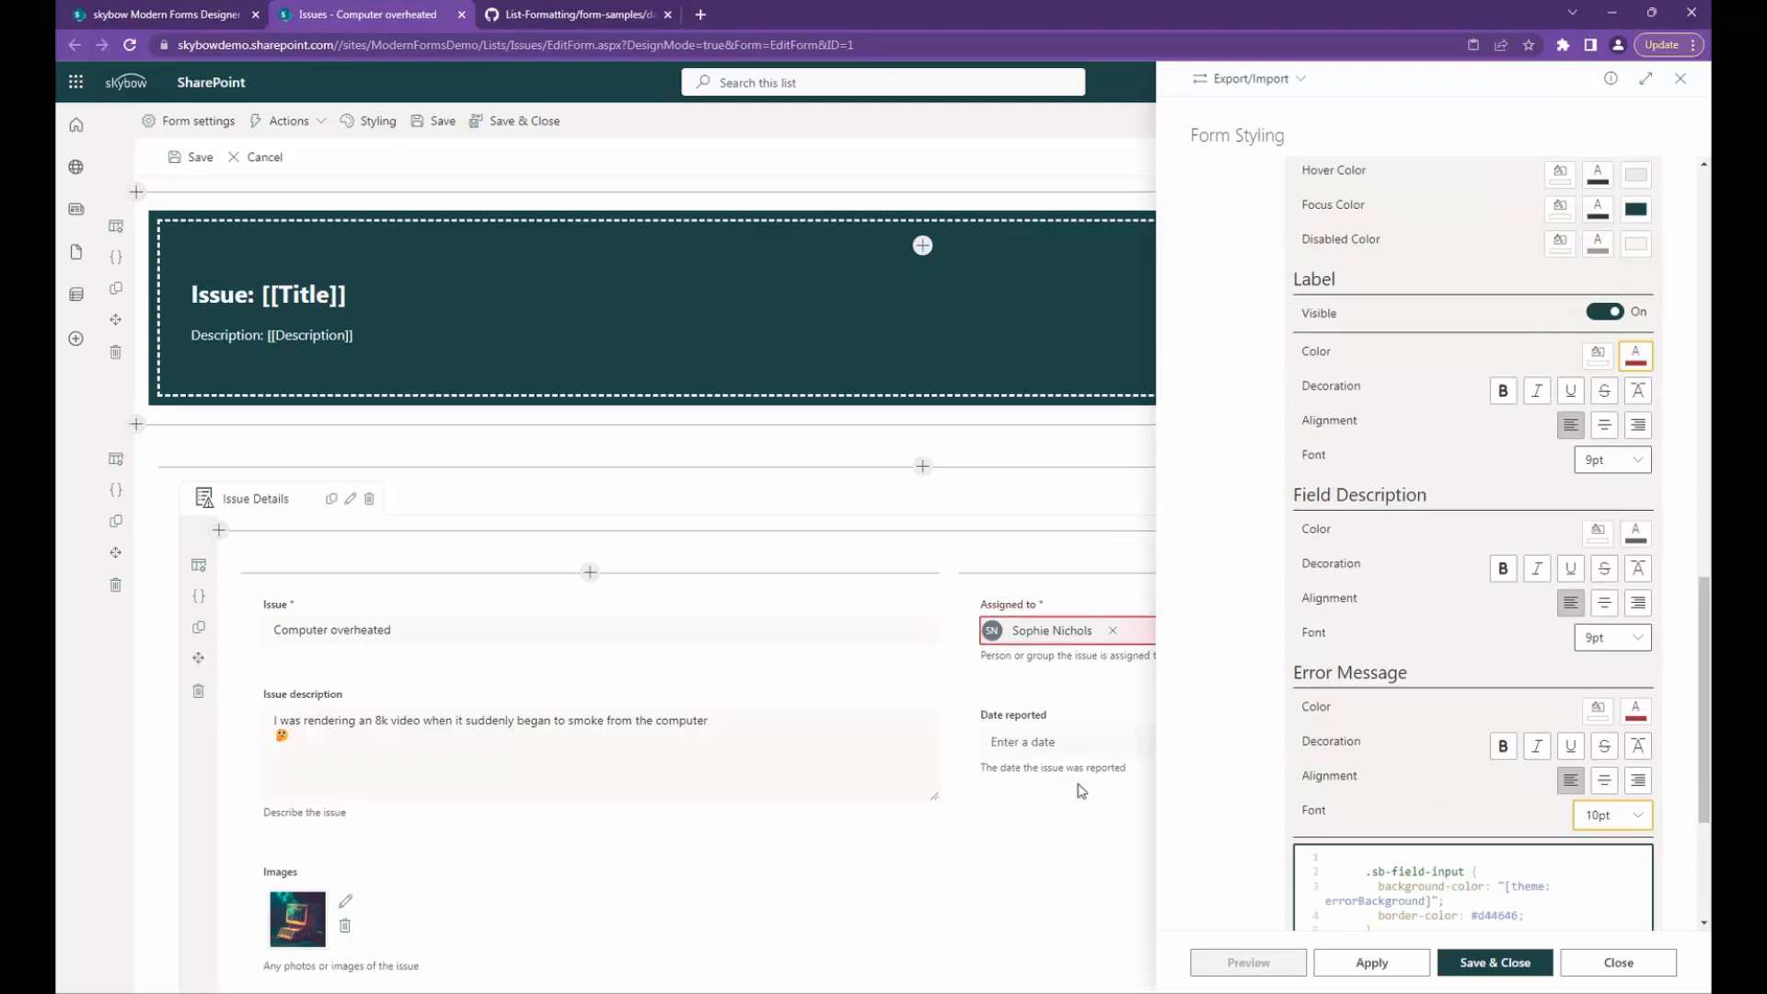
{"action": "left_click", "coordinate": [1110, 632]}
{"action": "left_click", "coordinate": [1063, 587]}
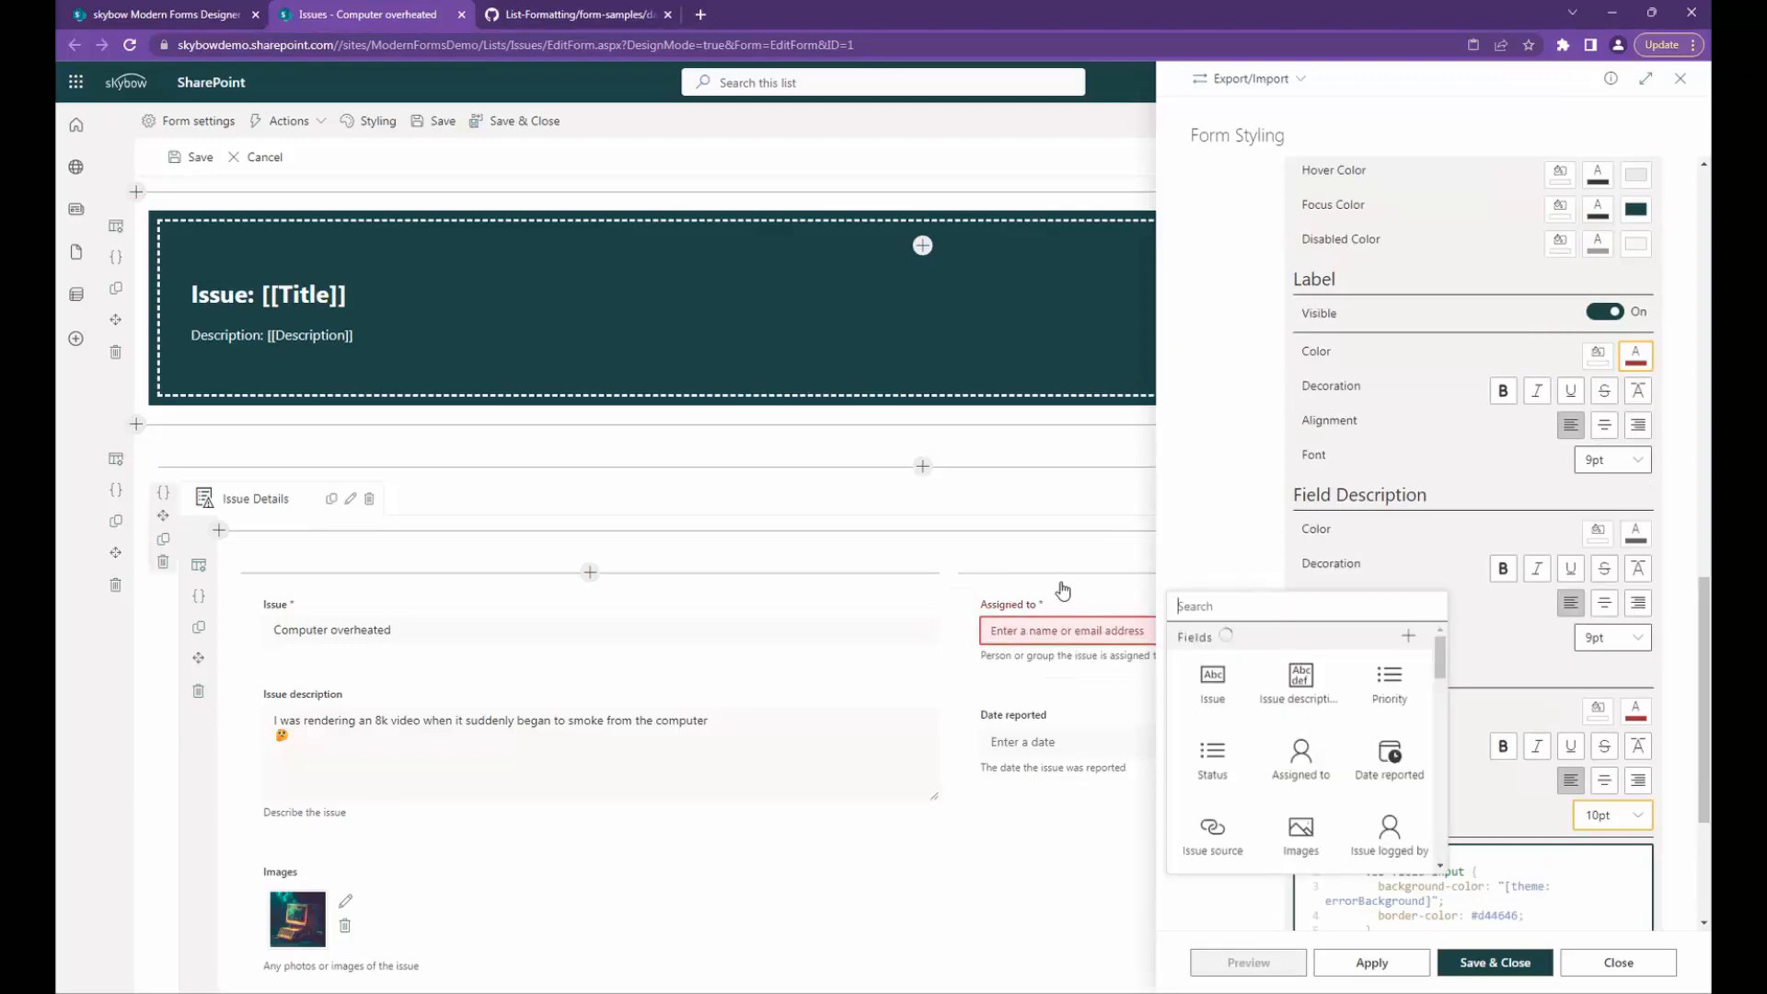
Step: Set the Error Style's rule/condition to the Assigned to field's IsInvalid placeholder, [[Assignedto0.IsInvalid]]
{"action": "scroll", "coordinate": [1312, 266], "scroll_direction": "up", "scroll_amount": 4}
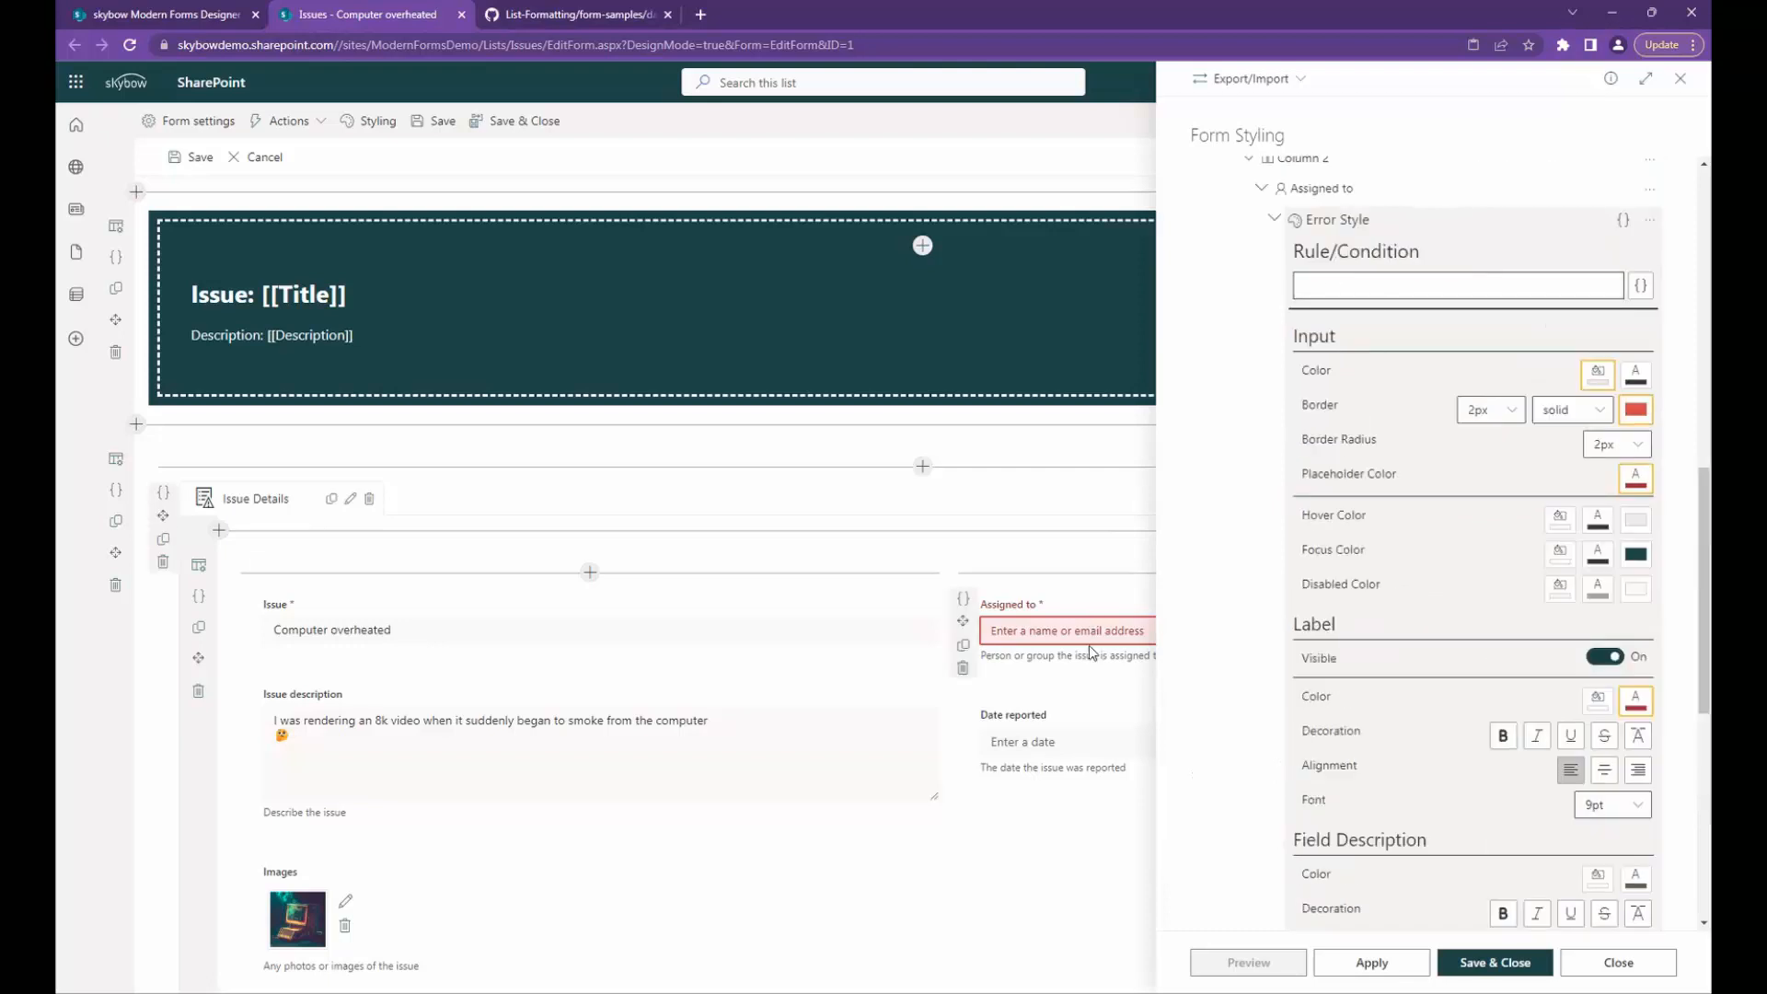
{"action": "left_click", "coordinate": [1441, 284]}
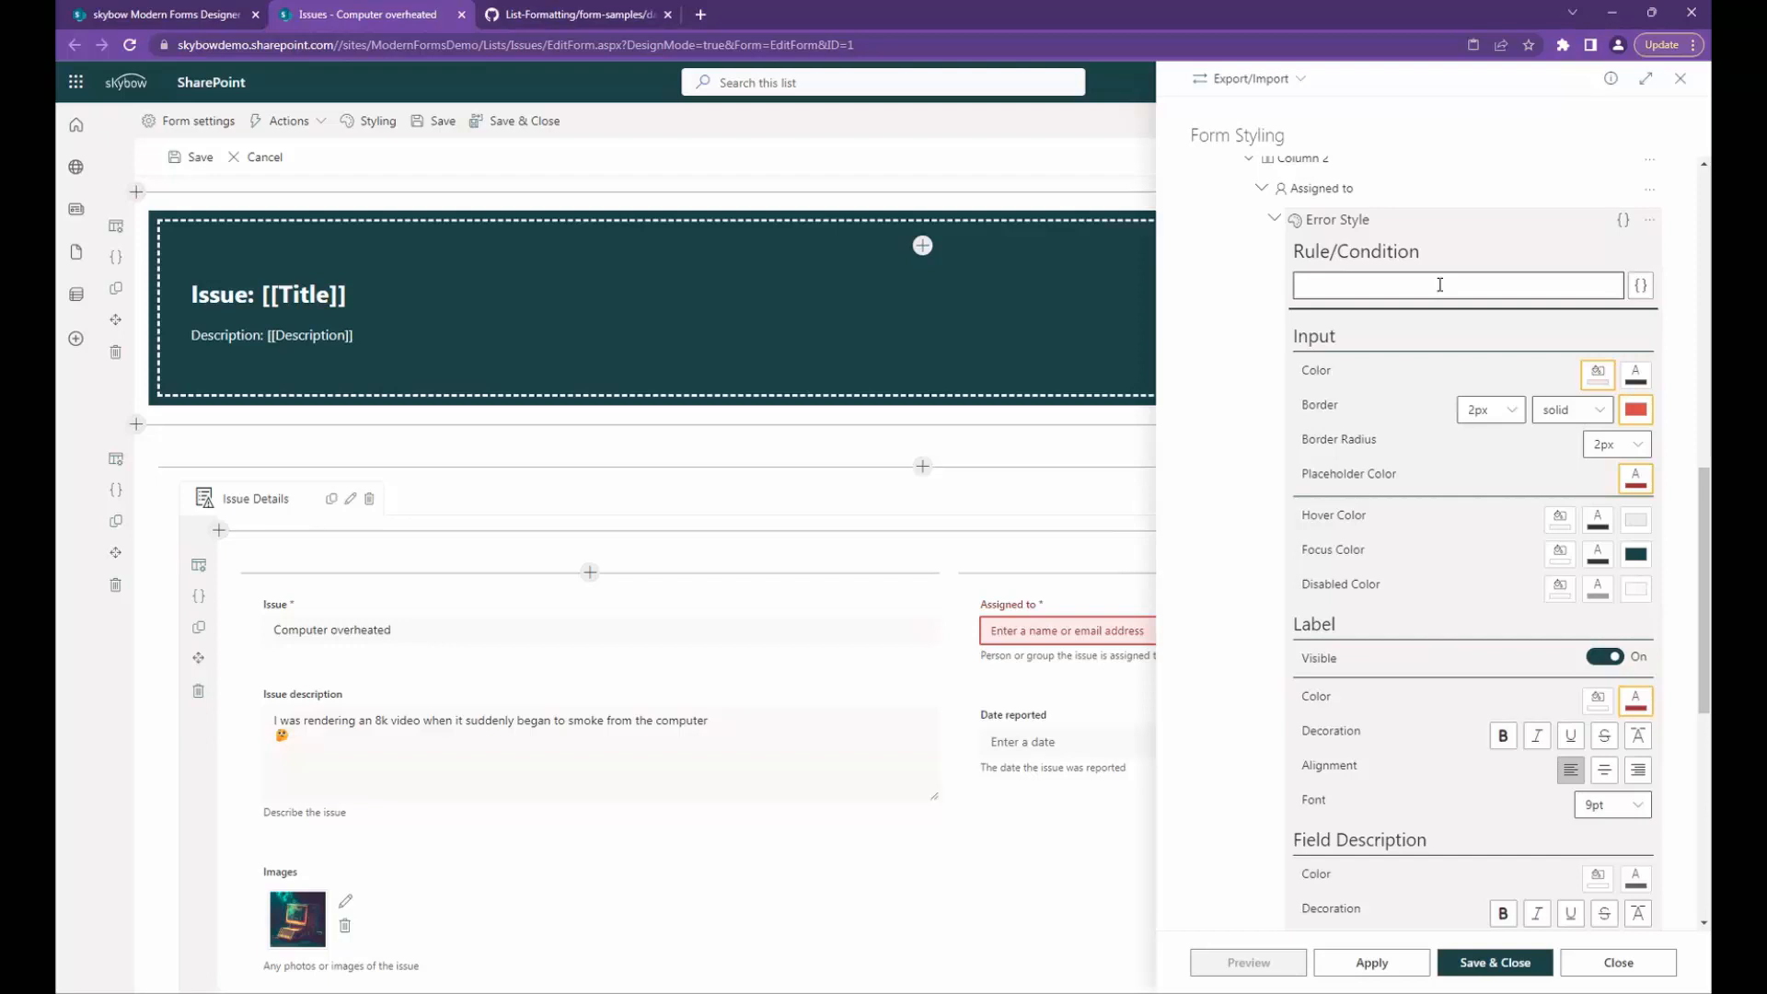
{"action": "left_click", "coordinate": [1640, 287]}
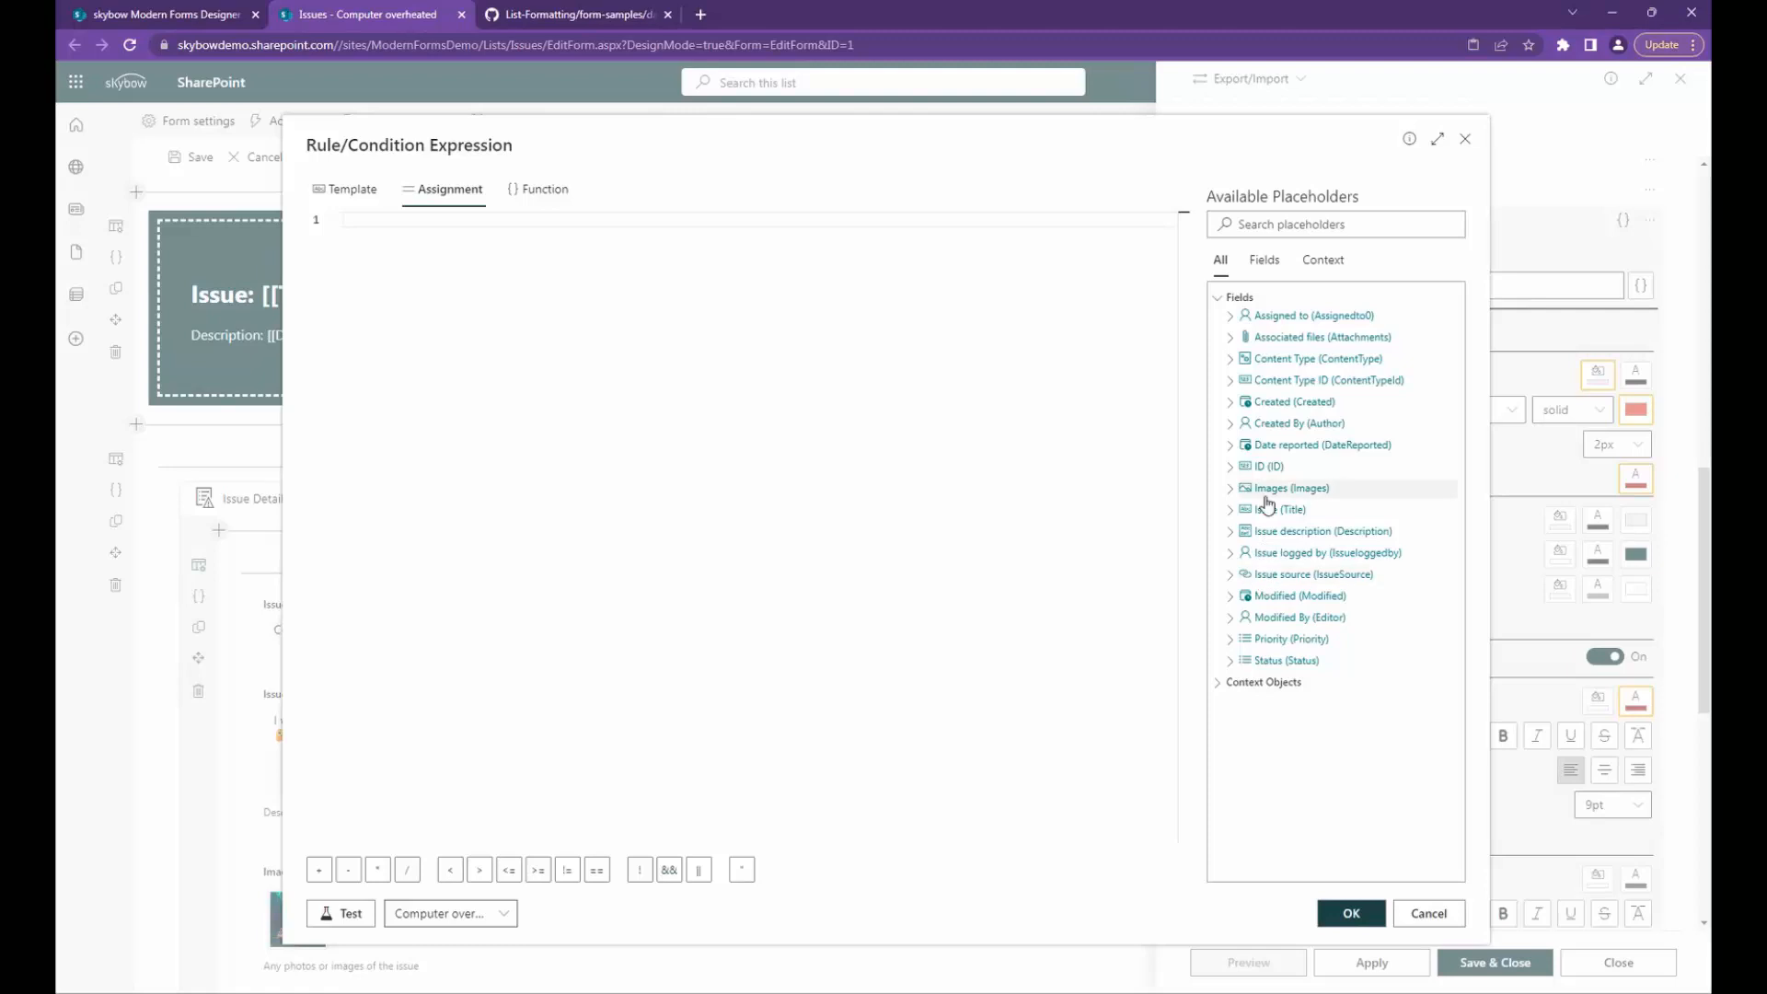
{"action": "left_click", "coordinate": [1230, 318]}
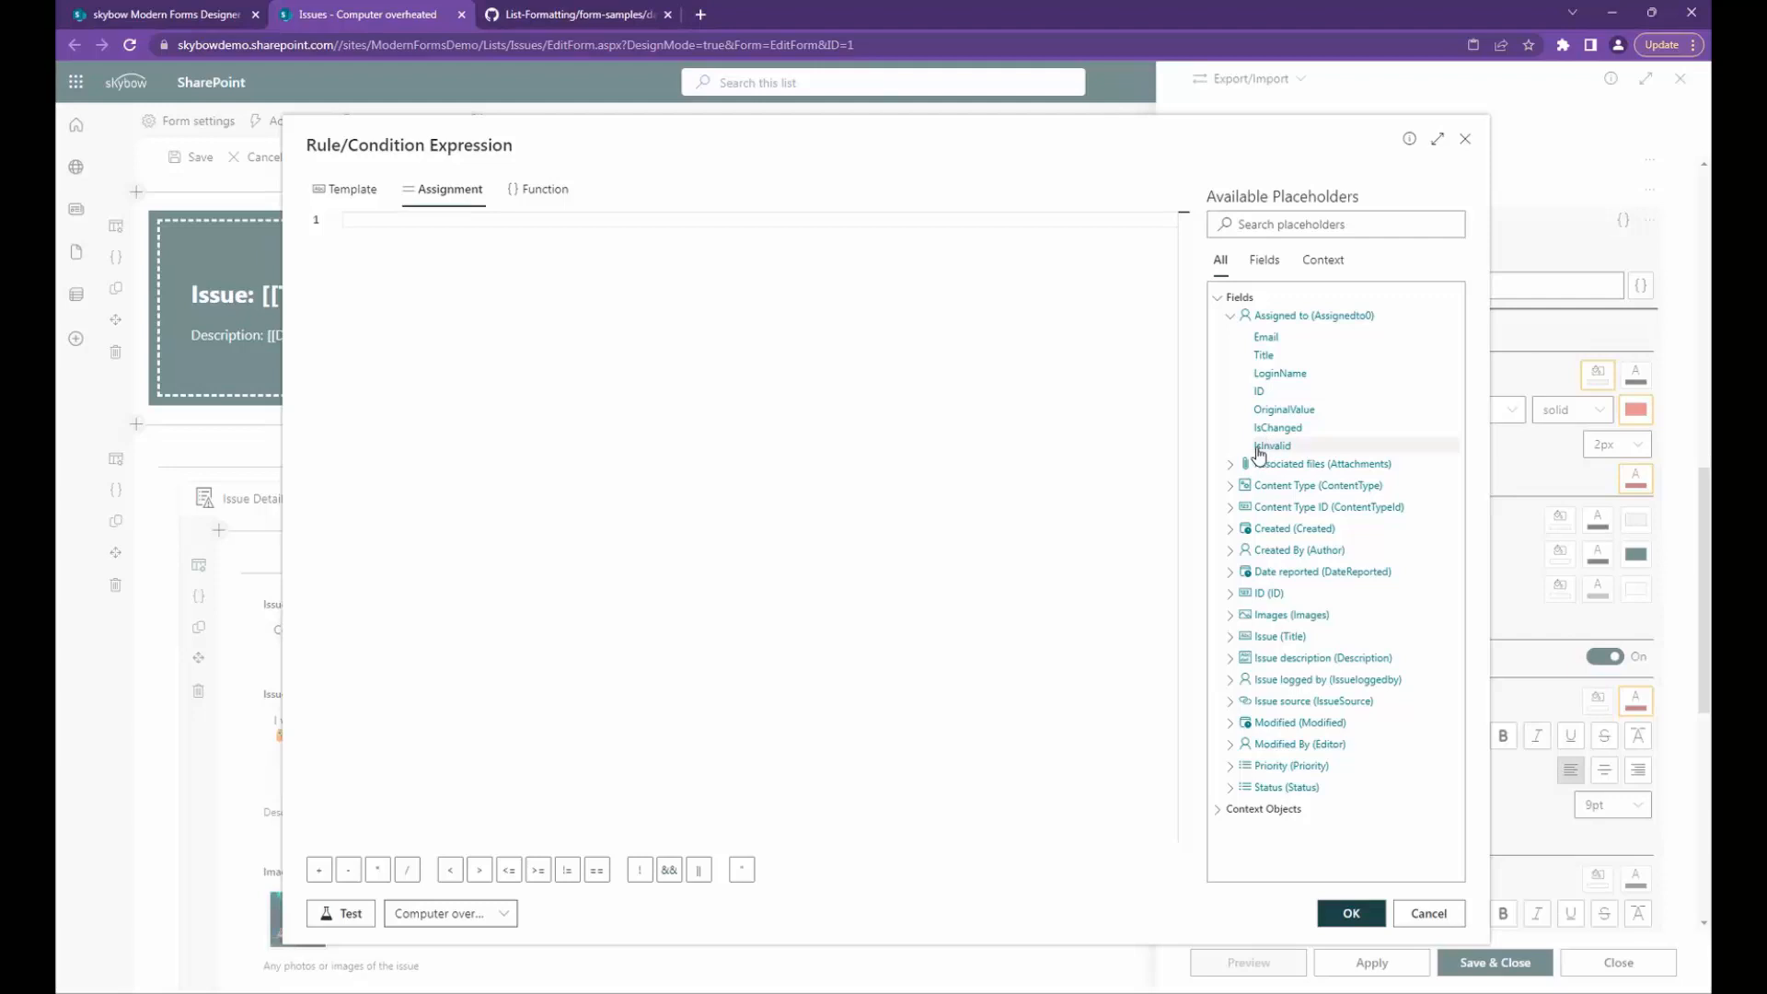
{"action": "left_click", "coordinate": [1230, 615]}
{"action": "left_click", "coordinate": [1230, 727]}
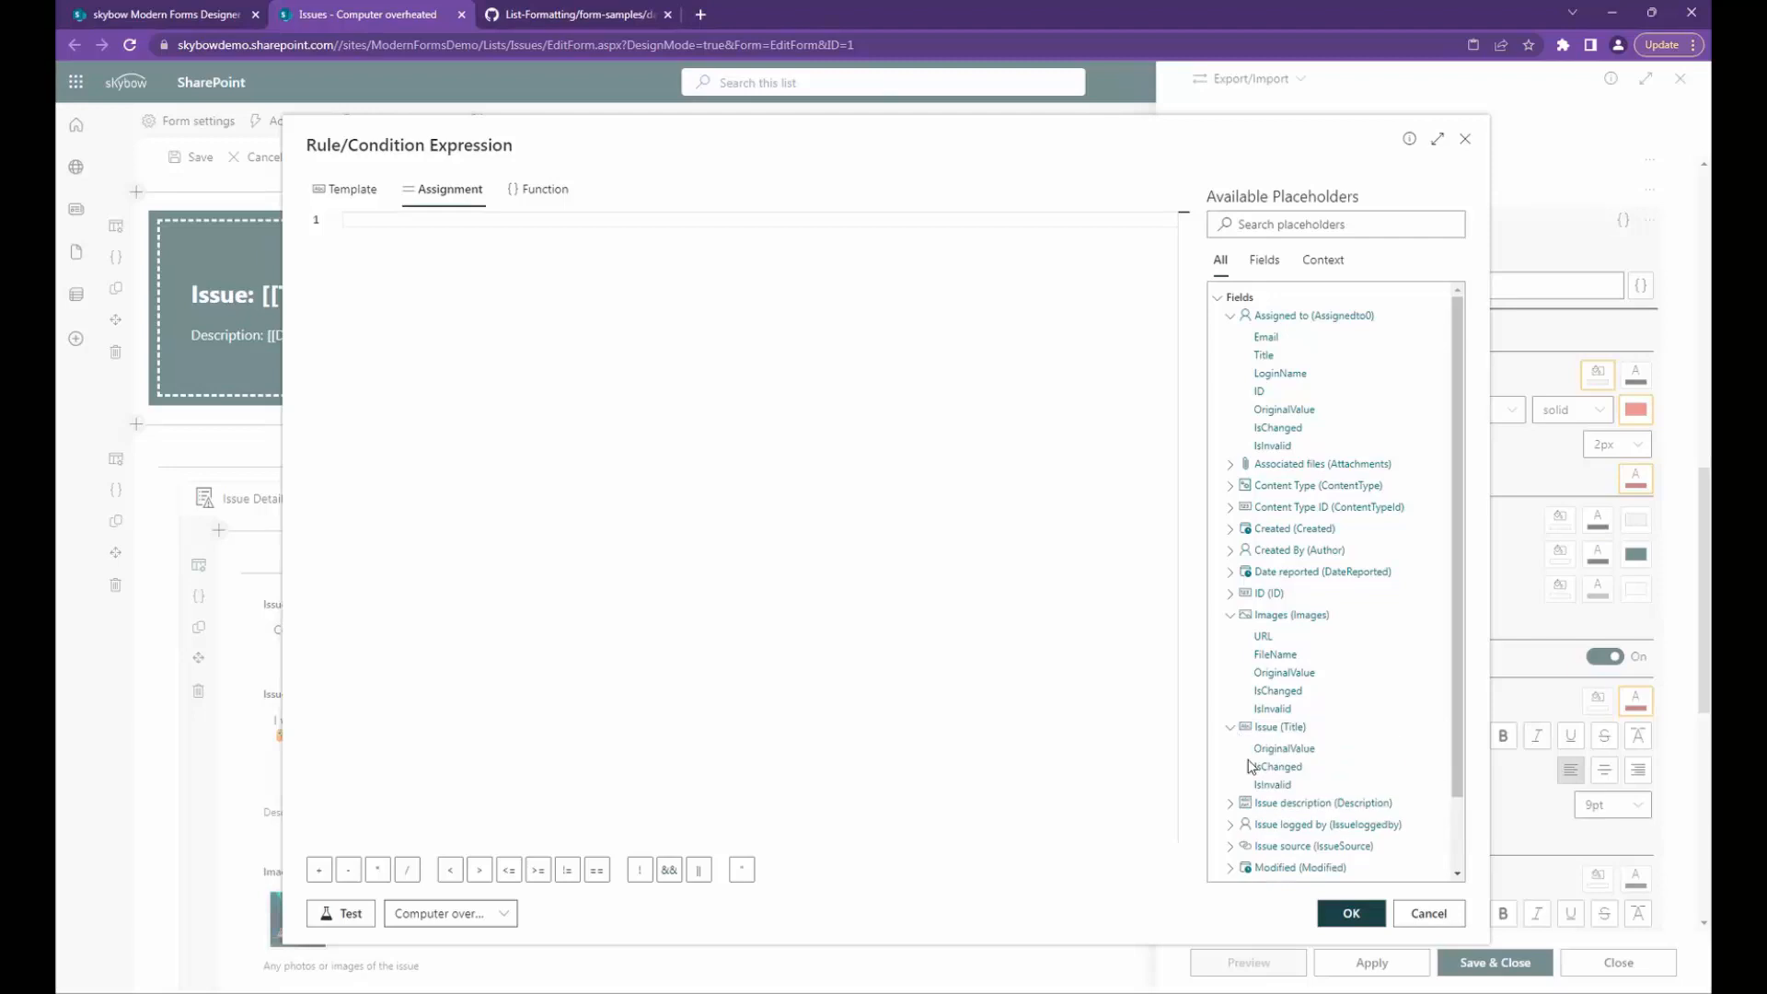
{"action": "left_click", "coordinate": [1274, 447]}
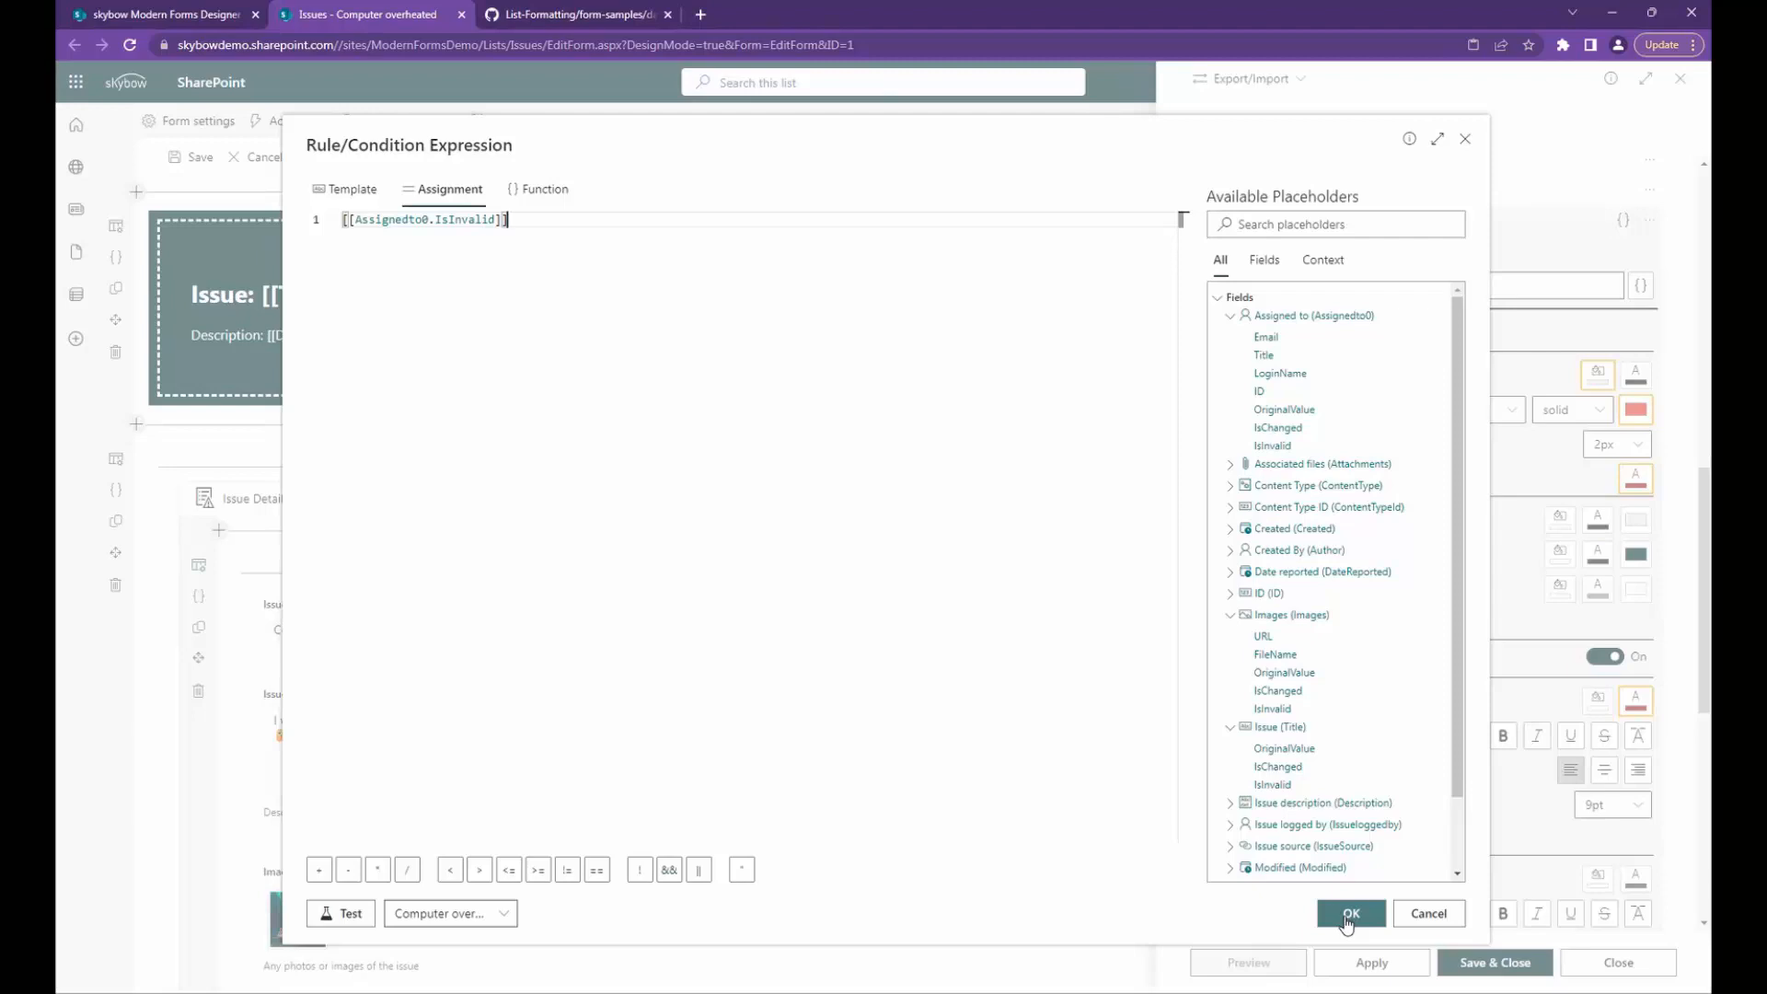
{"action": "left_click", "coordinate": [1348, 914]}
Step: Check the Error Style's rule expression, then save the styling and the form configuration
{"action": "left_click_drag", "start_coordinate": [1441, 287], "coordinate": [1318, 290]}
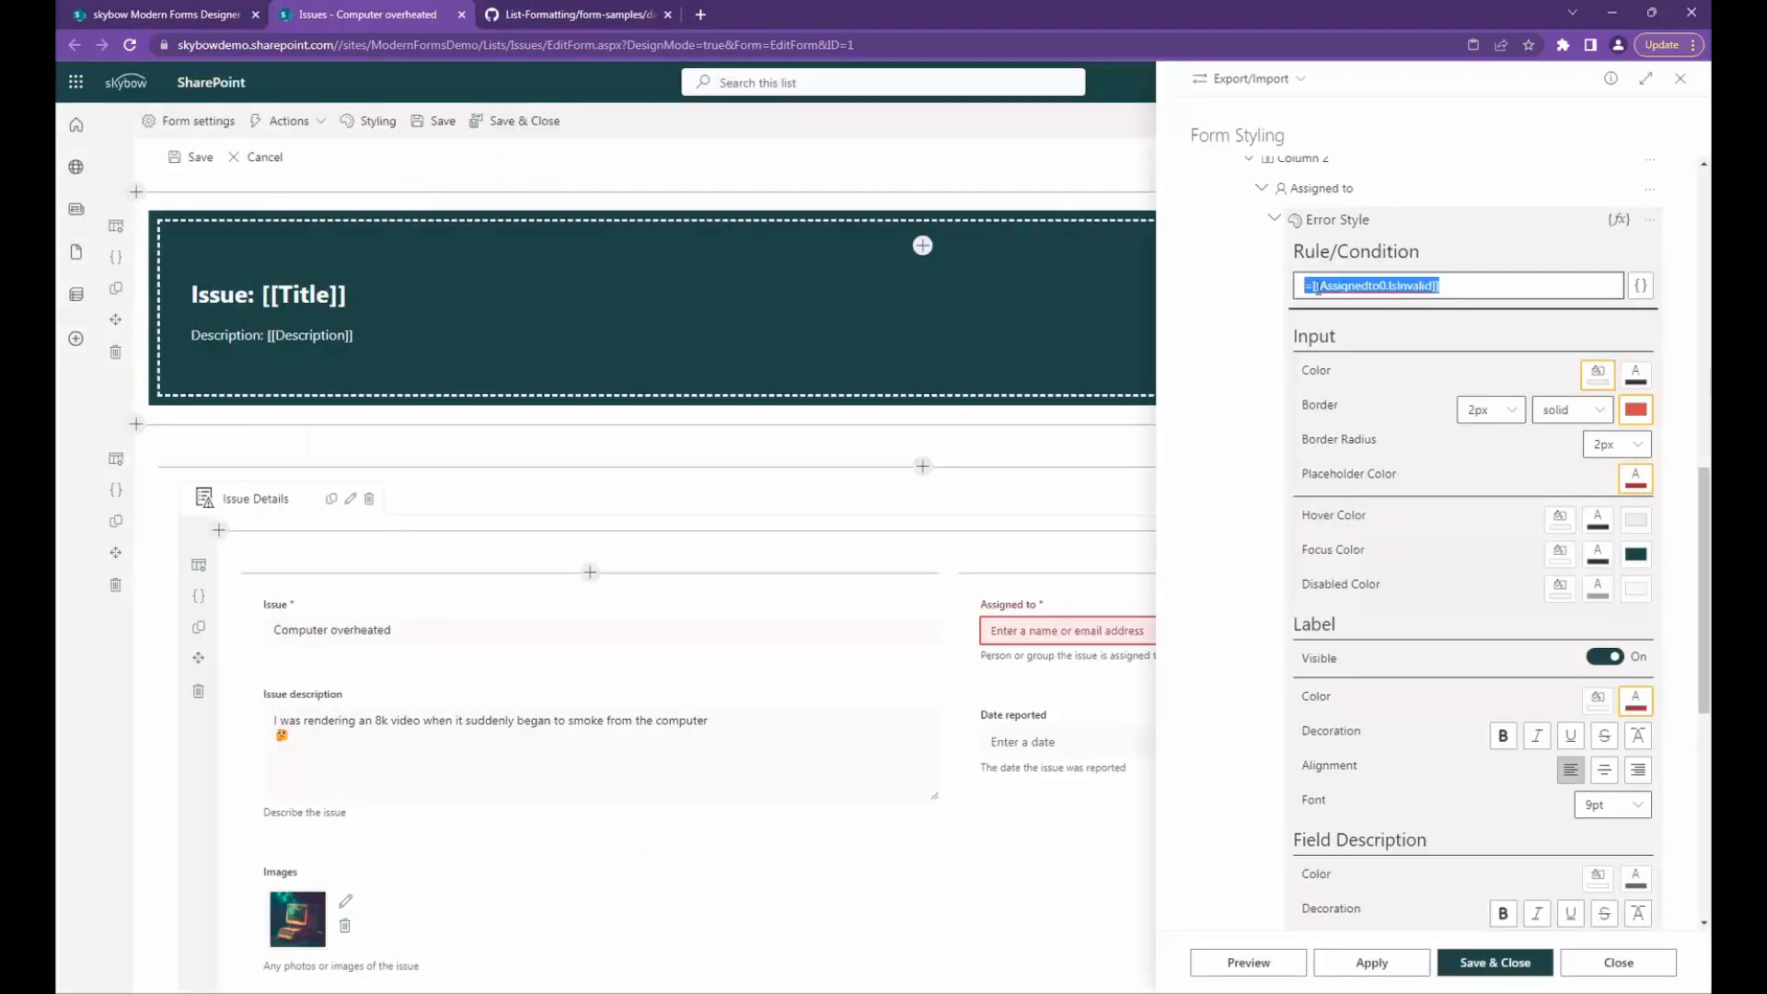
{"action": "left_click", "coordinate": [1318, 290]}
{"action": "left_click", "coordinate": [1368, 286]}
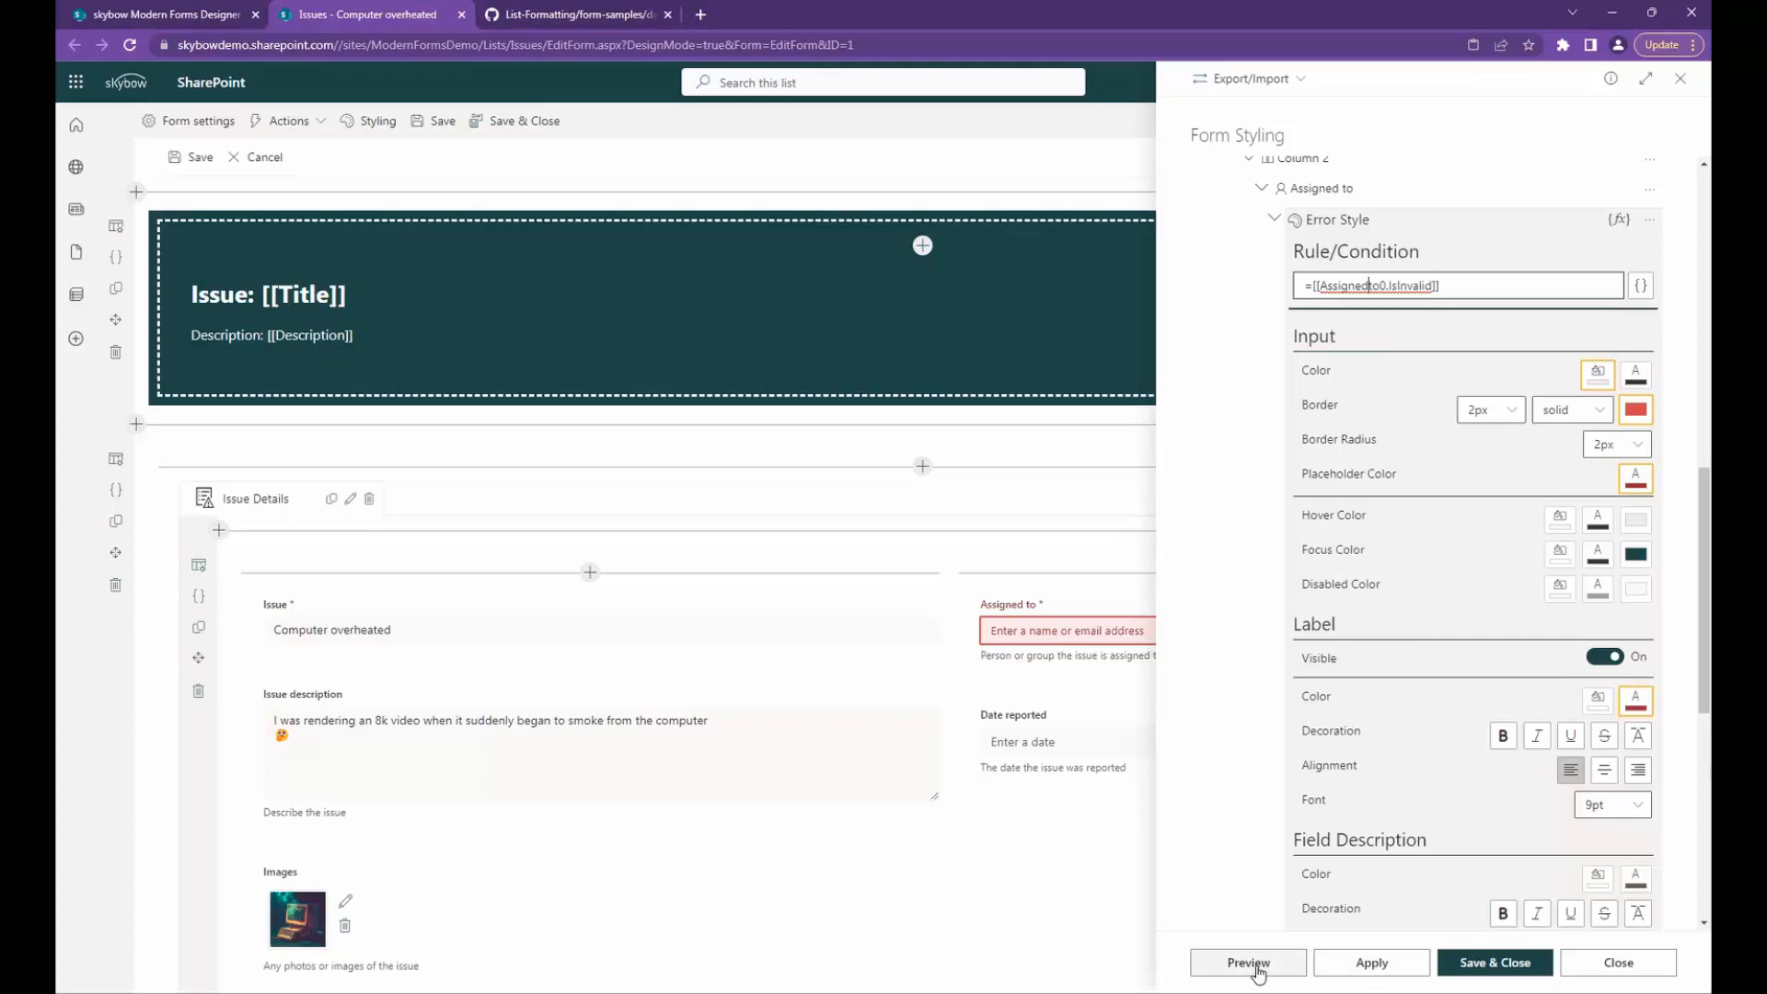
{"action": "left_click", "coordinate": [1470, 966]}
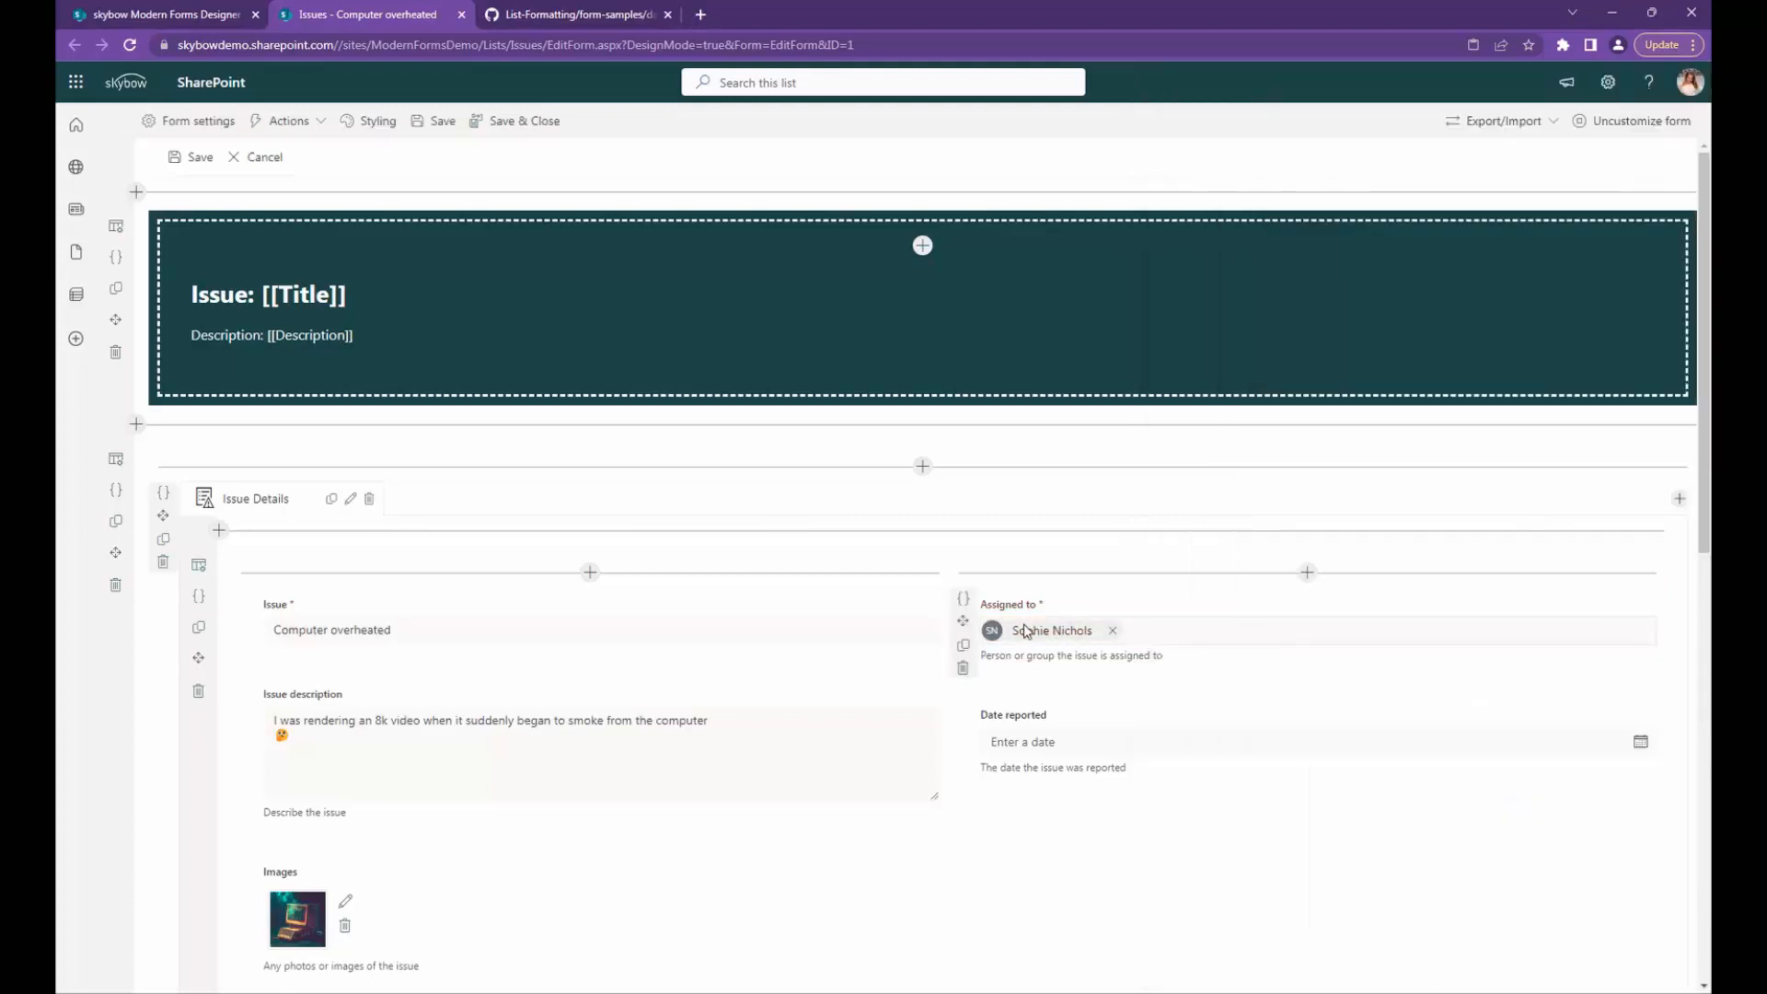
{"action": "left_click", "coordinate": [435, 122]}
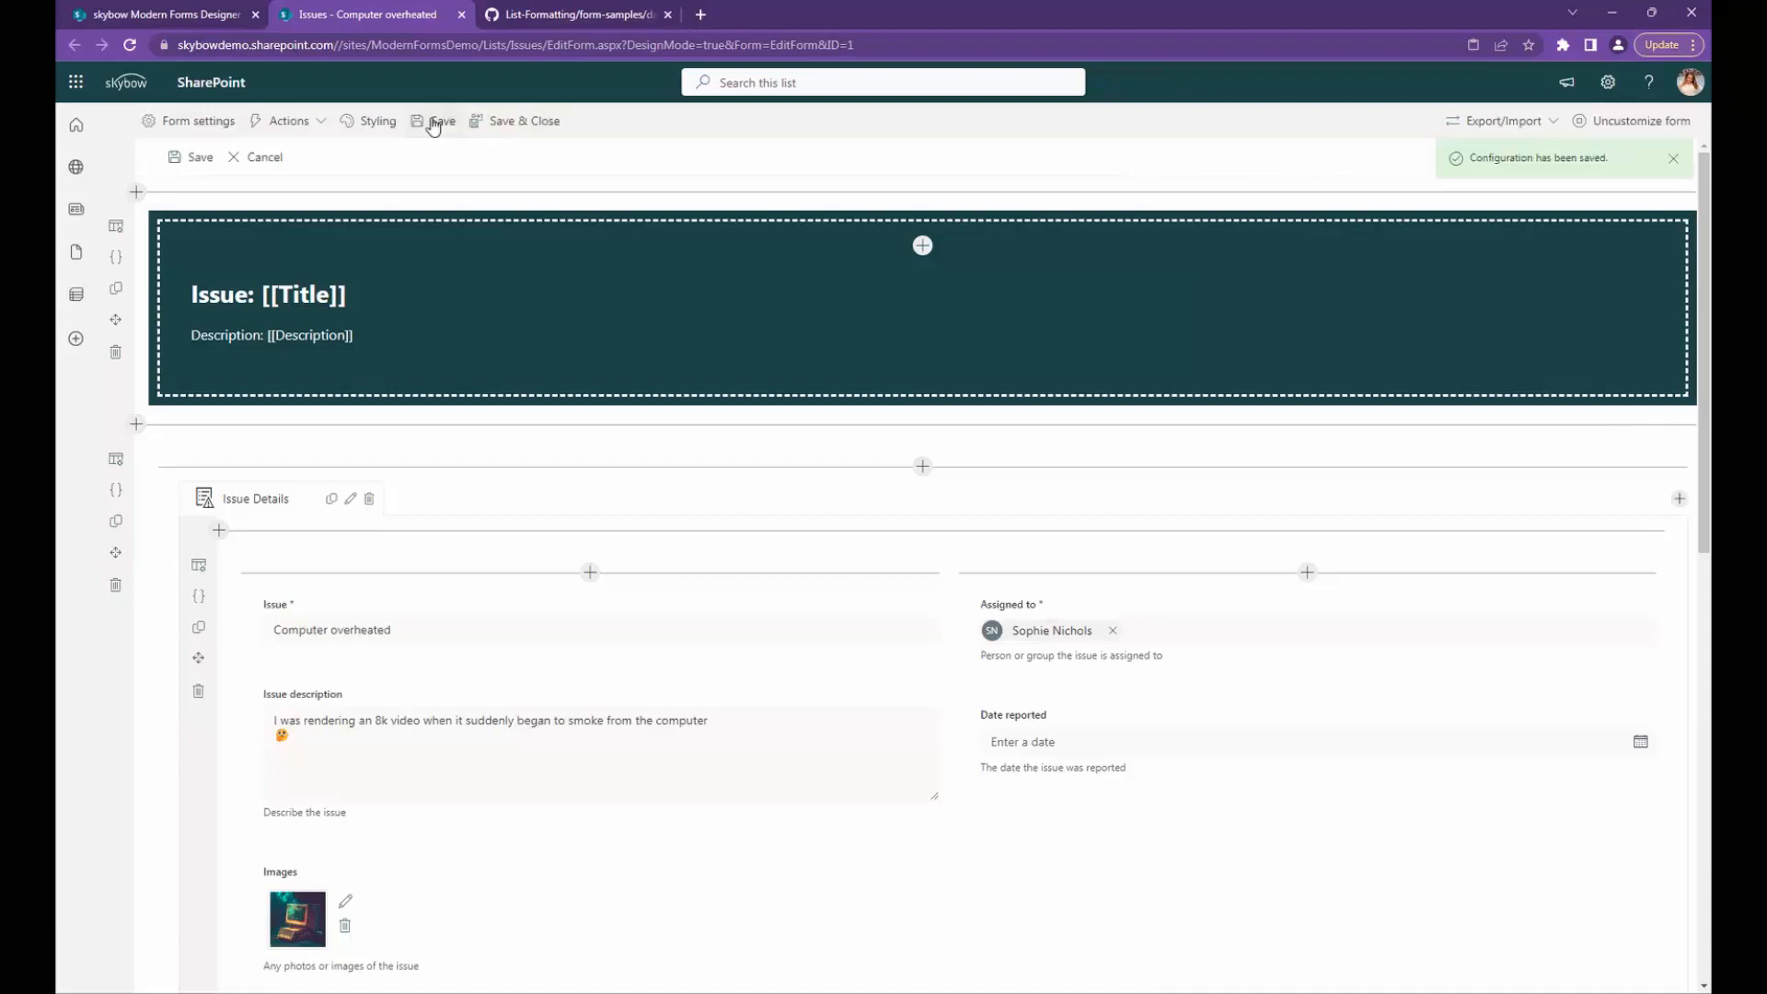
Step: Switch to the Issues list, refresh it and open the "Computer overheated" item for editing
{"action": "left_click", "coordinate": [158, 15]}
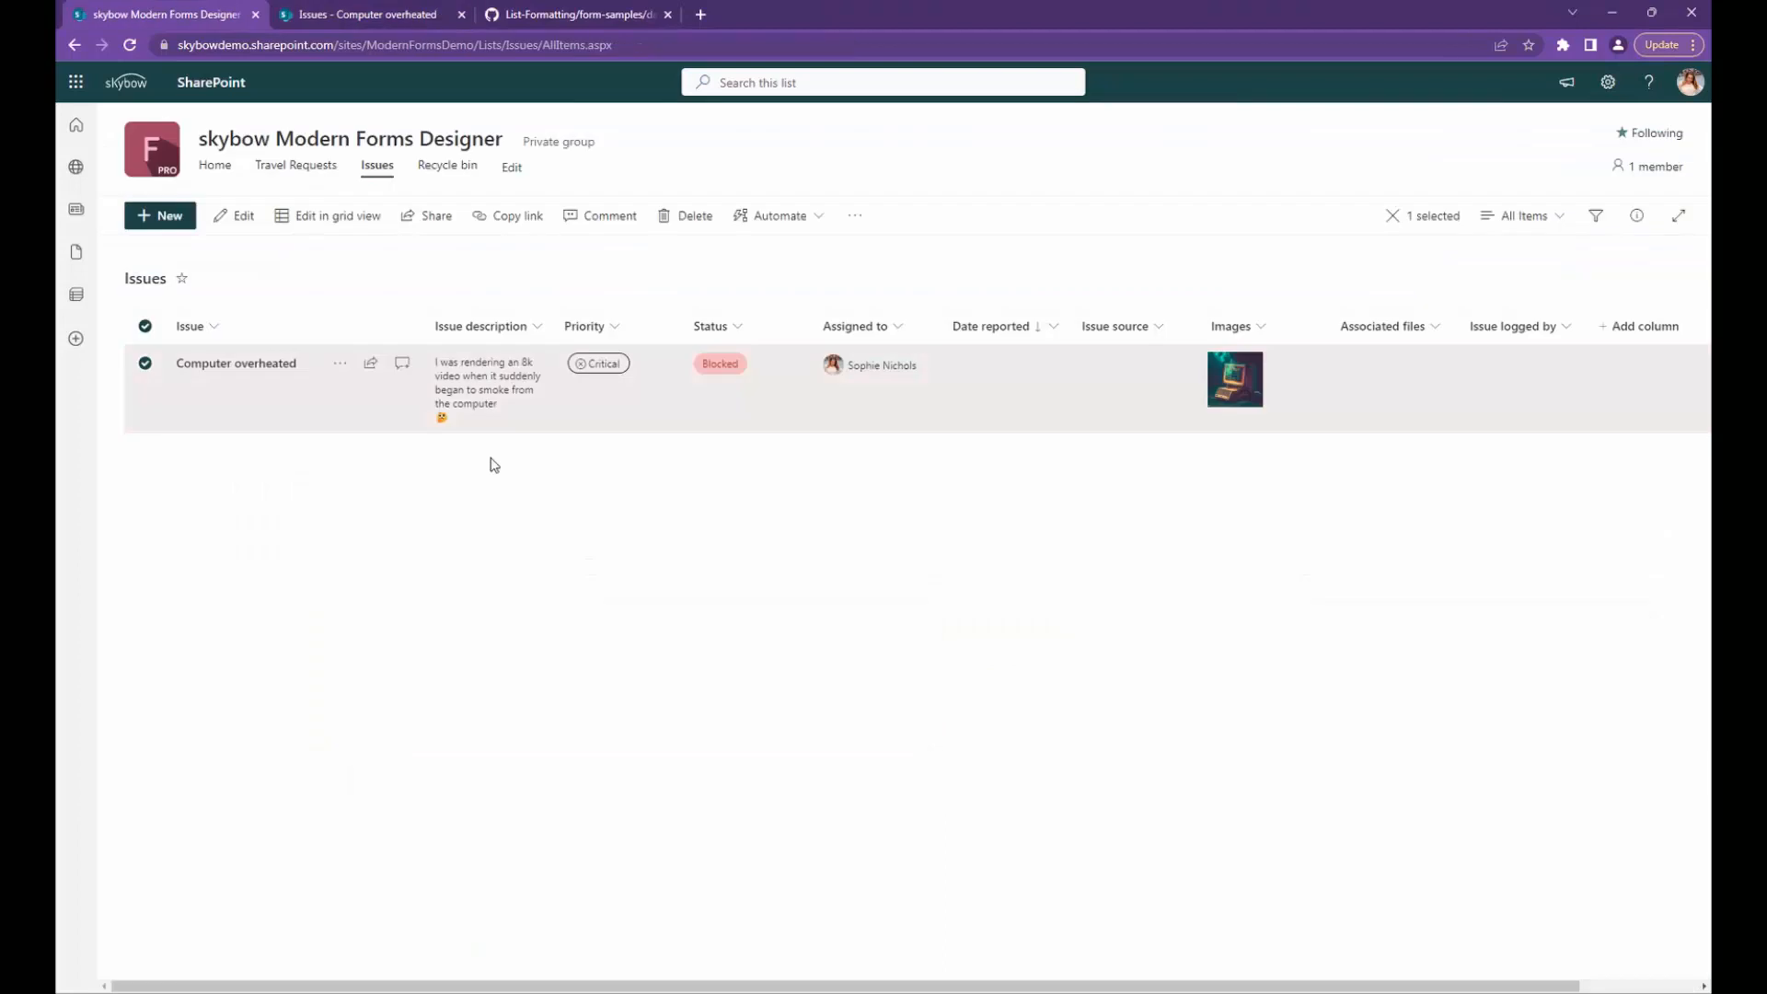
{"action": "right_click", "coordinate": [311, 402]}
{"action": "left_click", "coordinate": [327, 414]}
{"action": "key", "text": "F5"}
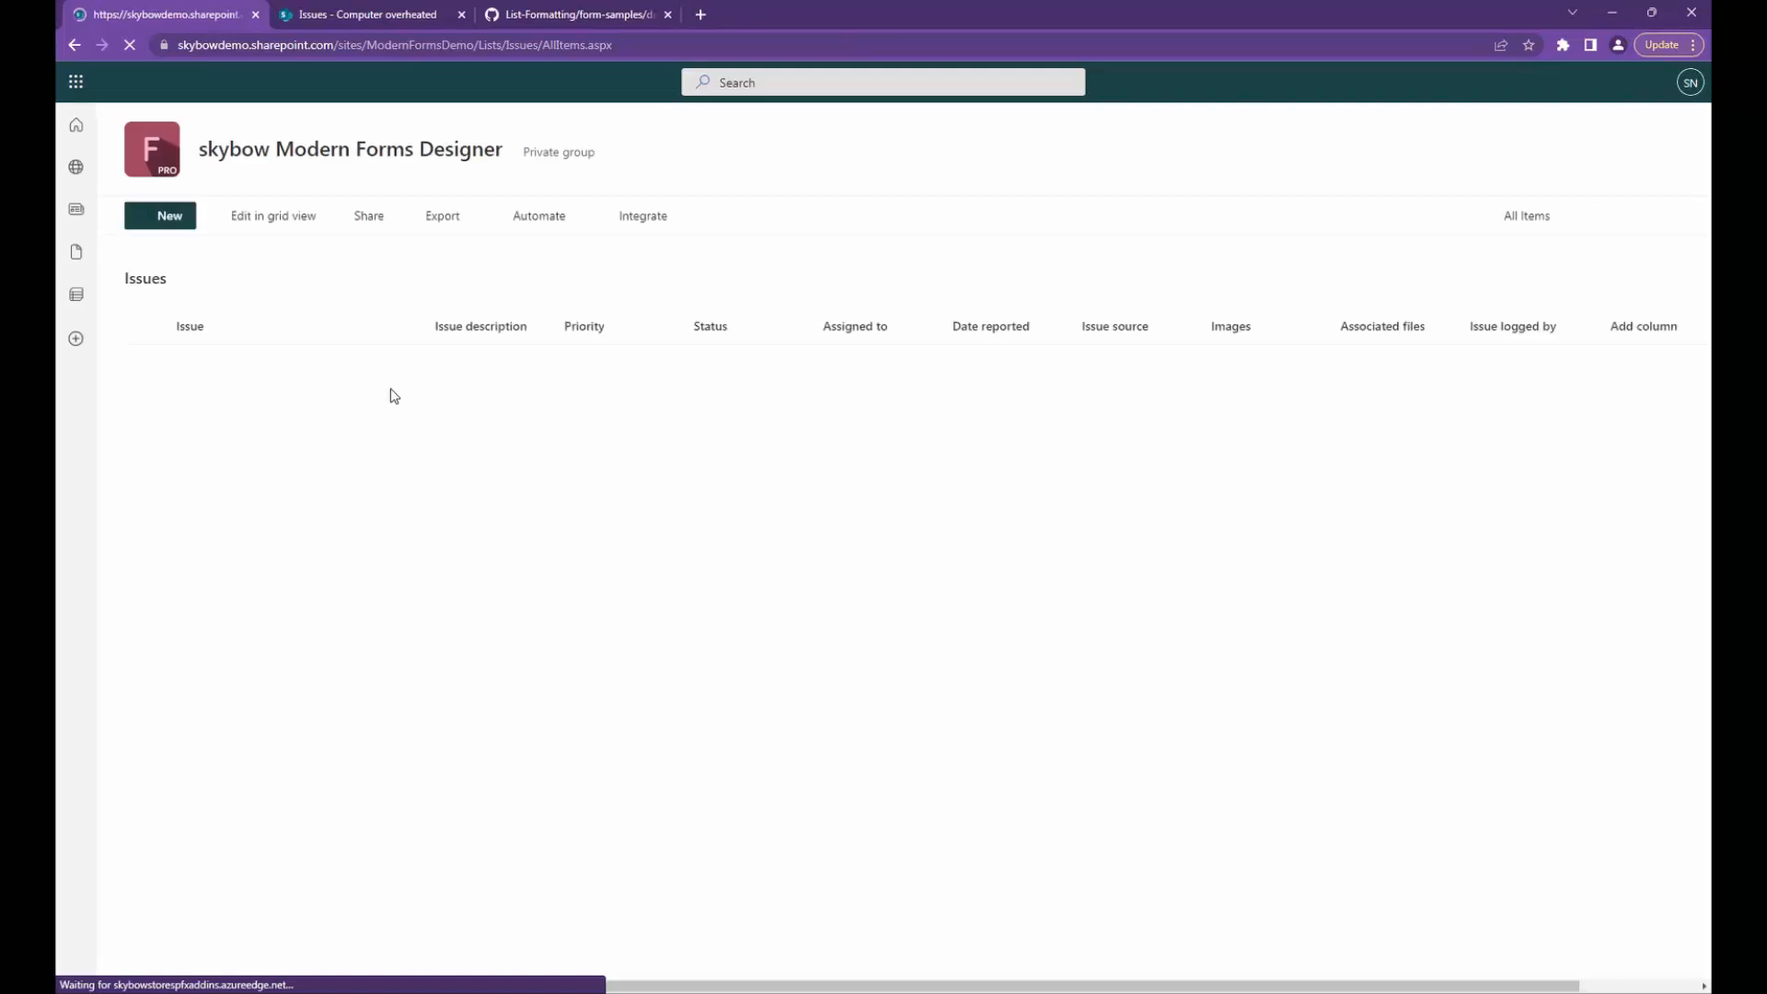
{"action": "right_click", "coordinate": [390, 407]}
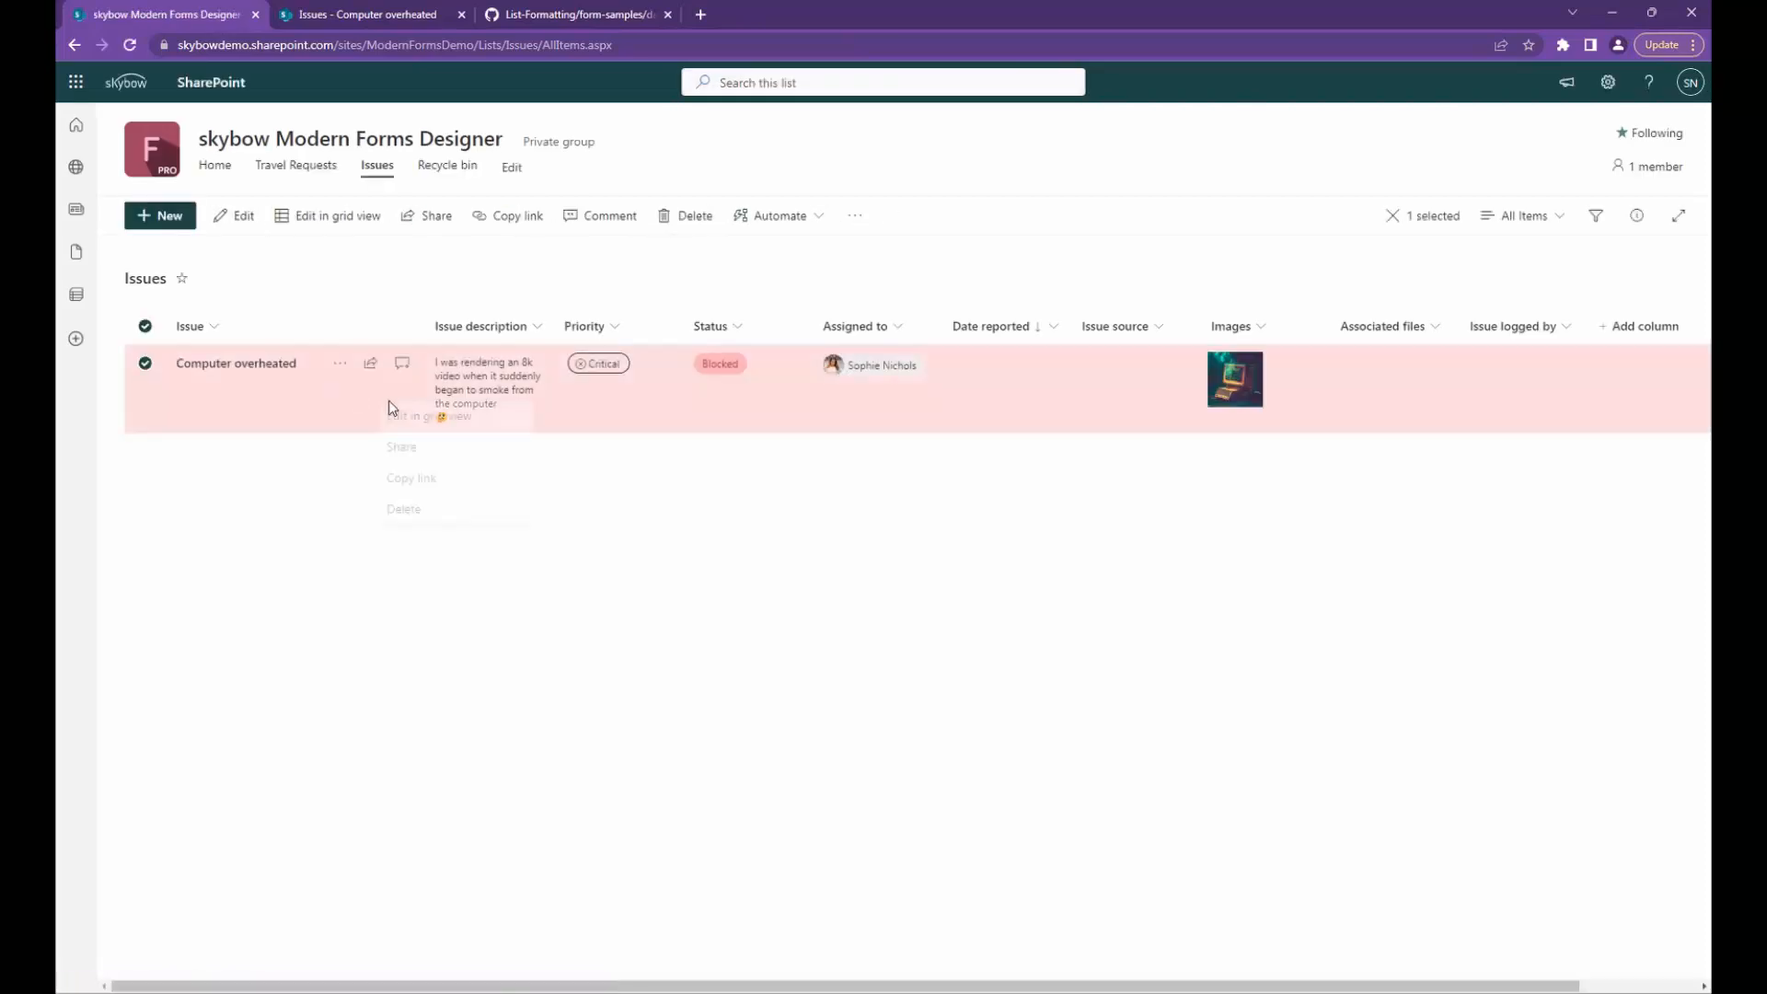
{"action": "left_click", "coordinate": [426, 447]}
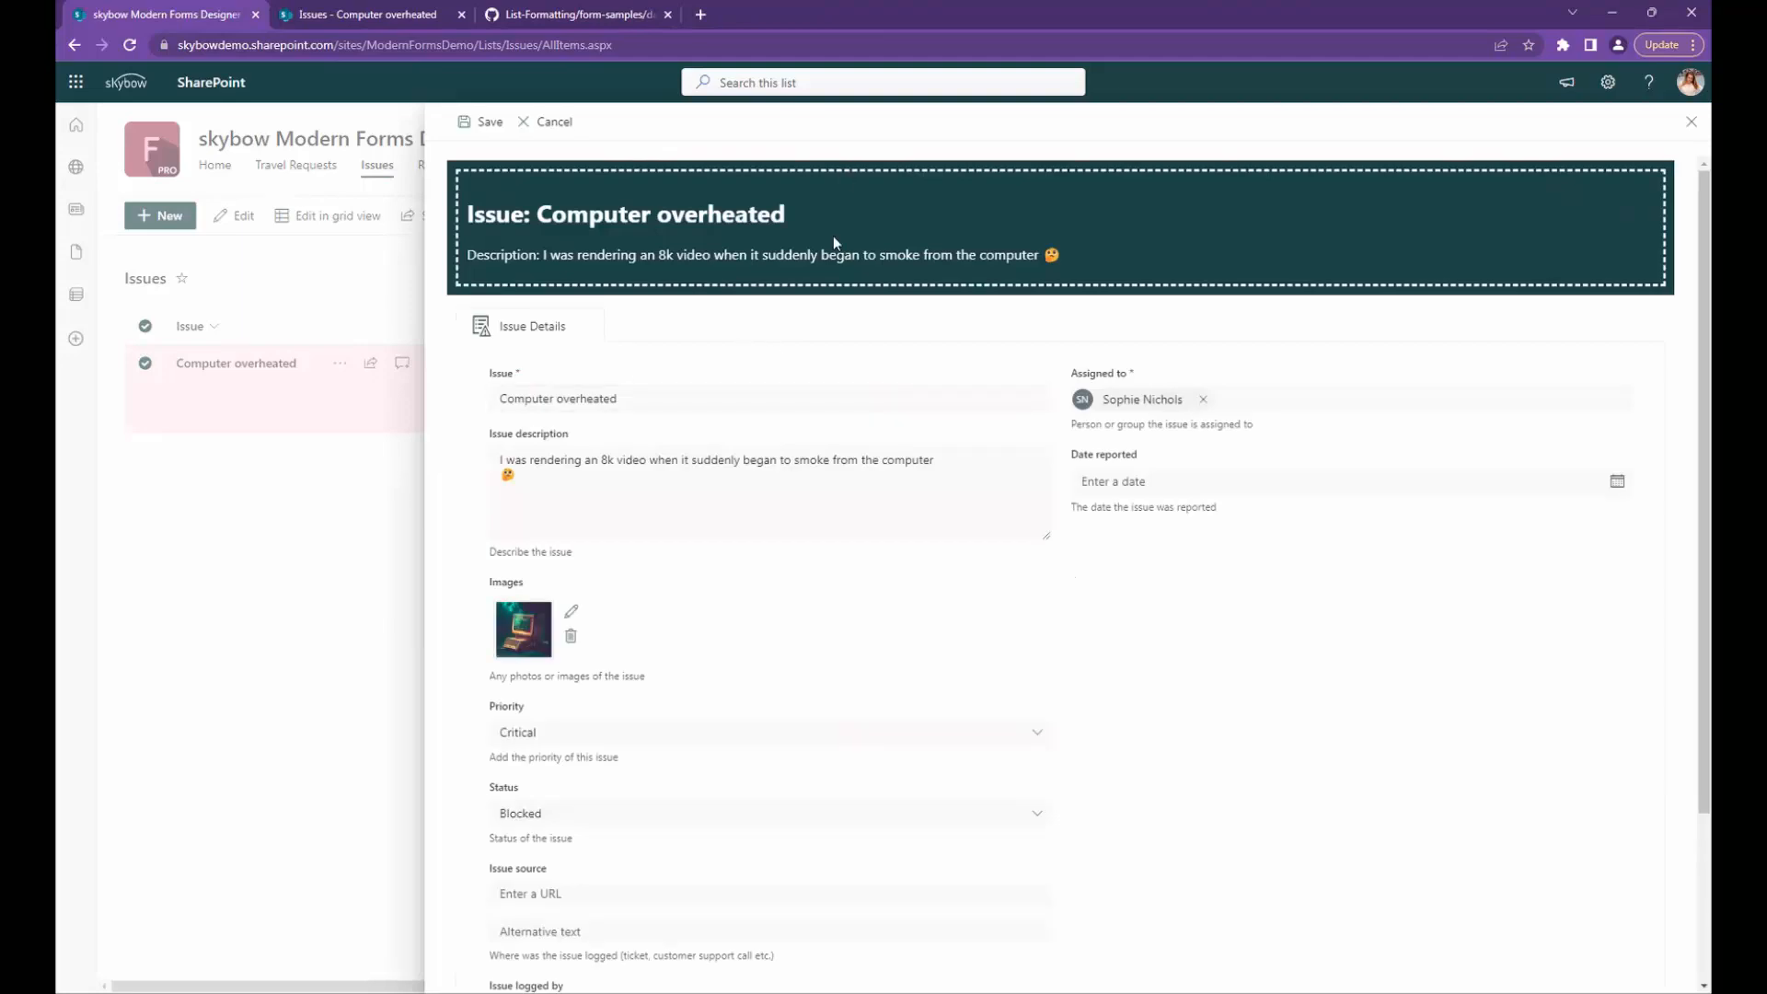
Step: Append "werew" to the Issue title to test the dynamic header
{"action": "left_click", "coordinate": [677, 398]}
{"action": "type", "text": "werew"}
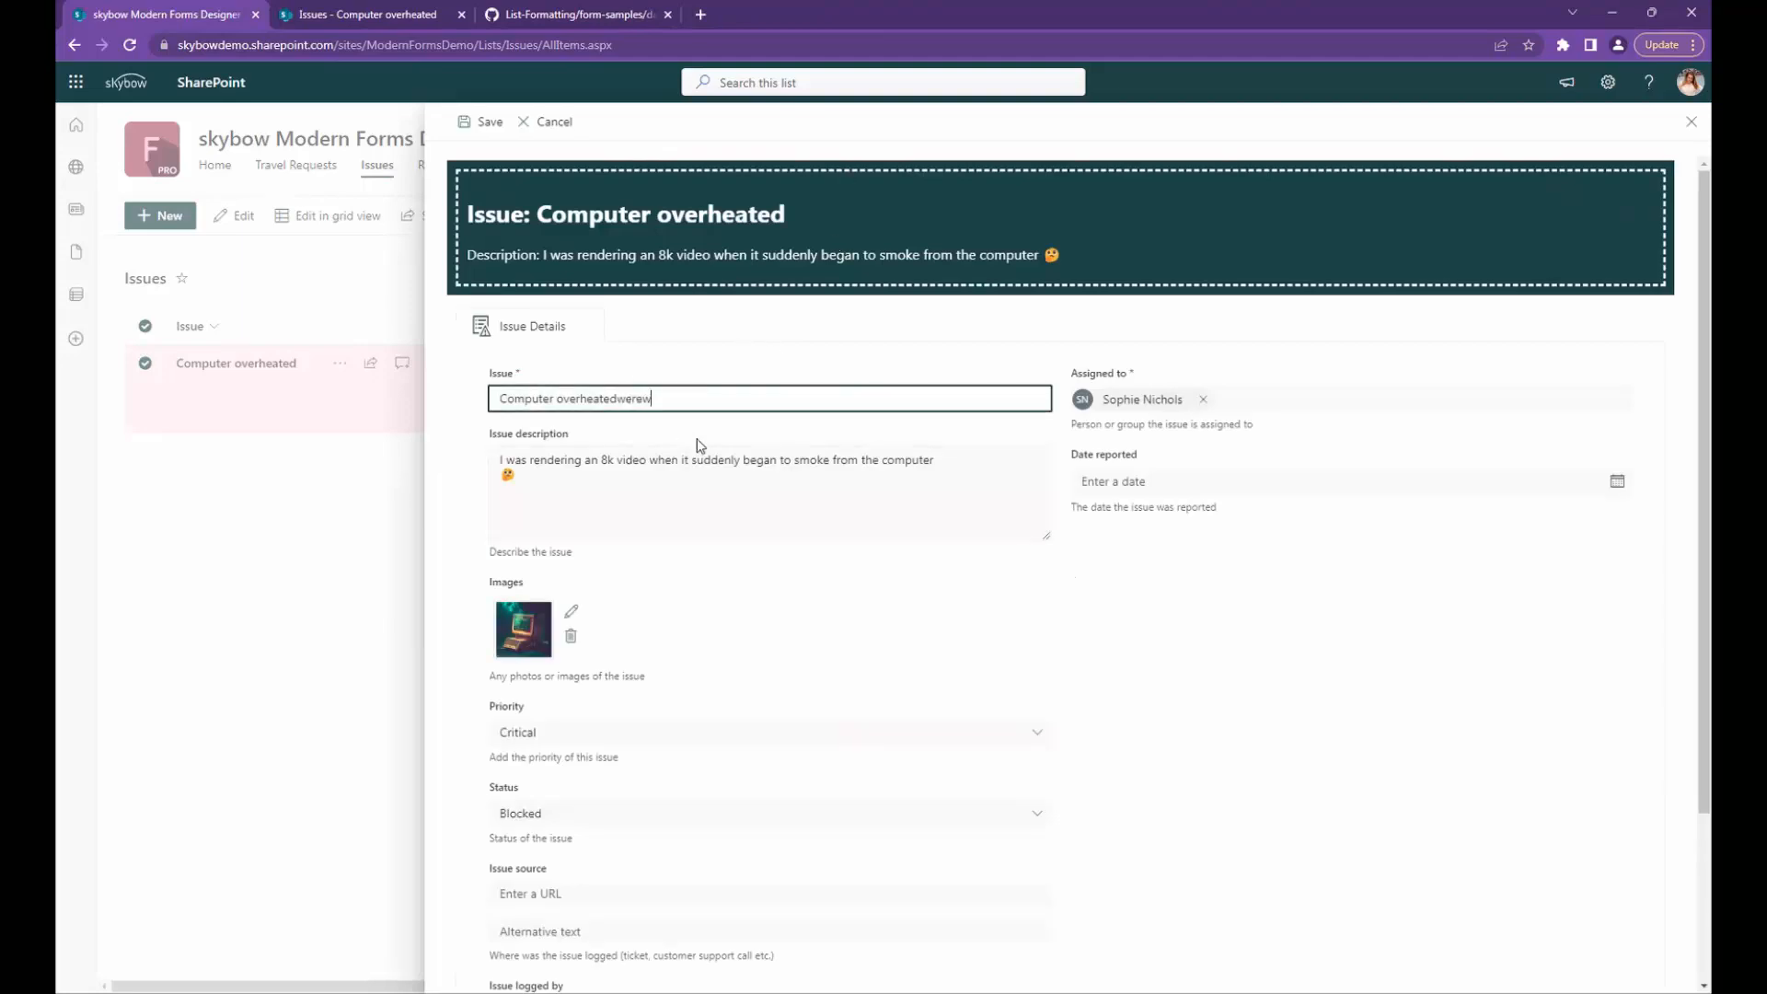
{"action": "left_click", "coordinate": [708, 444]}
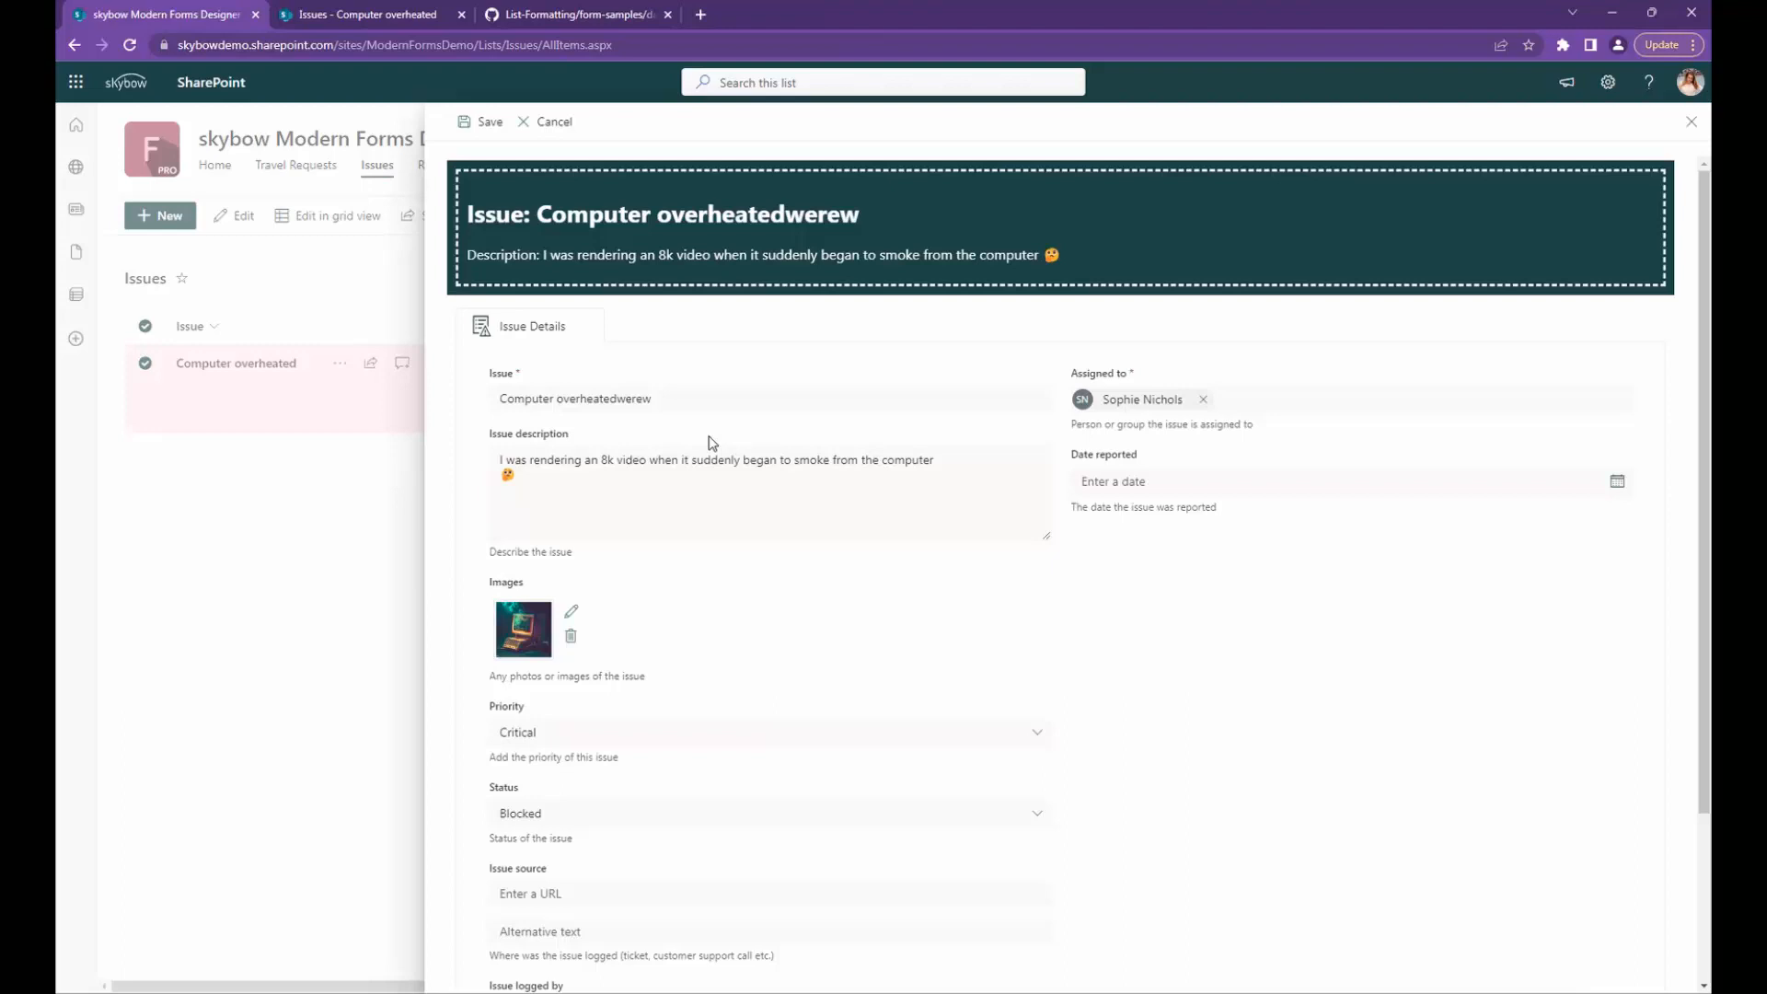
Step: Test the error style by clearing Assigned to and selecting another person, review the form, and cancel the edit
{"action": "left_click", "coordinate": [1202, 399]}
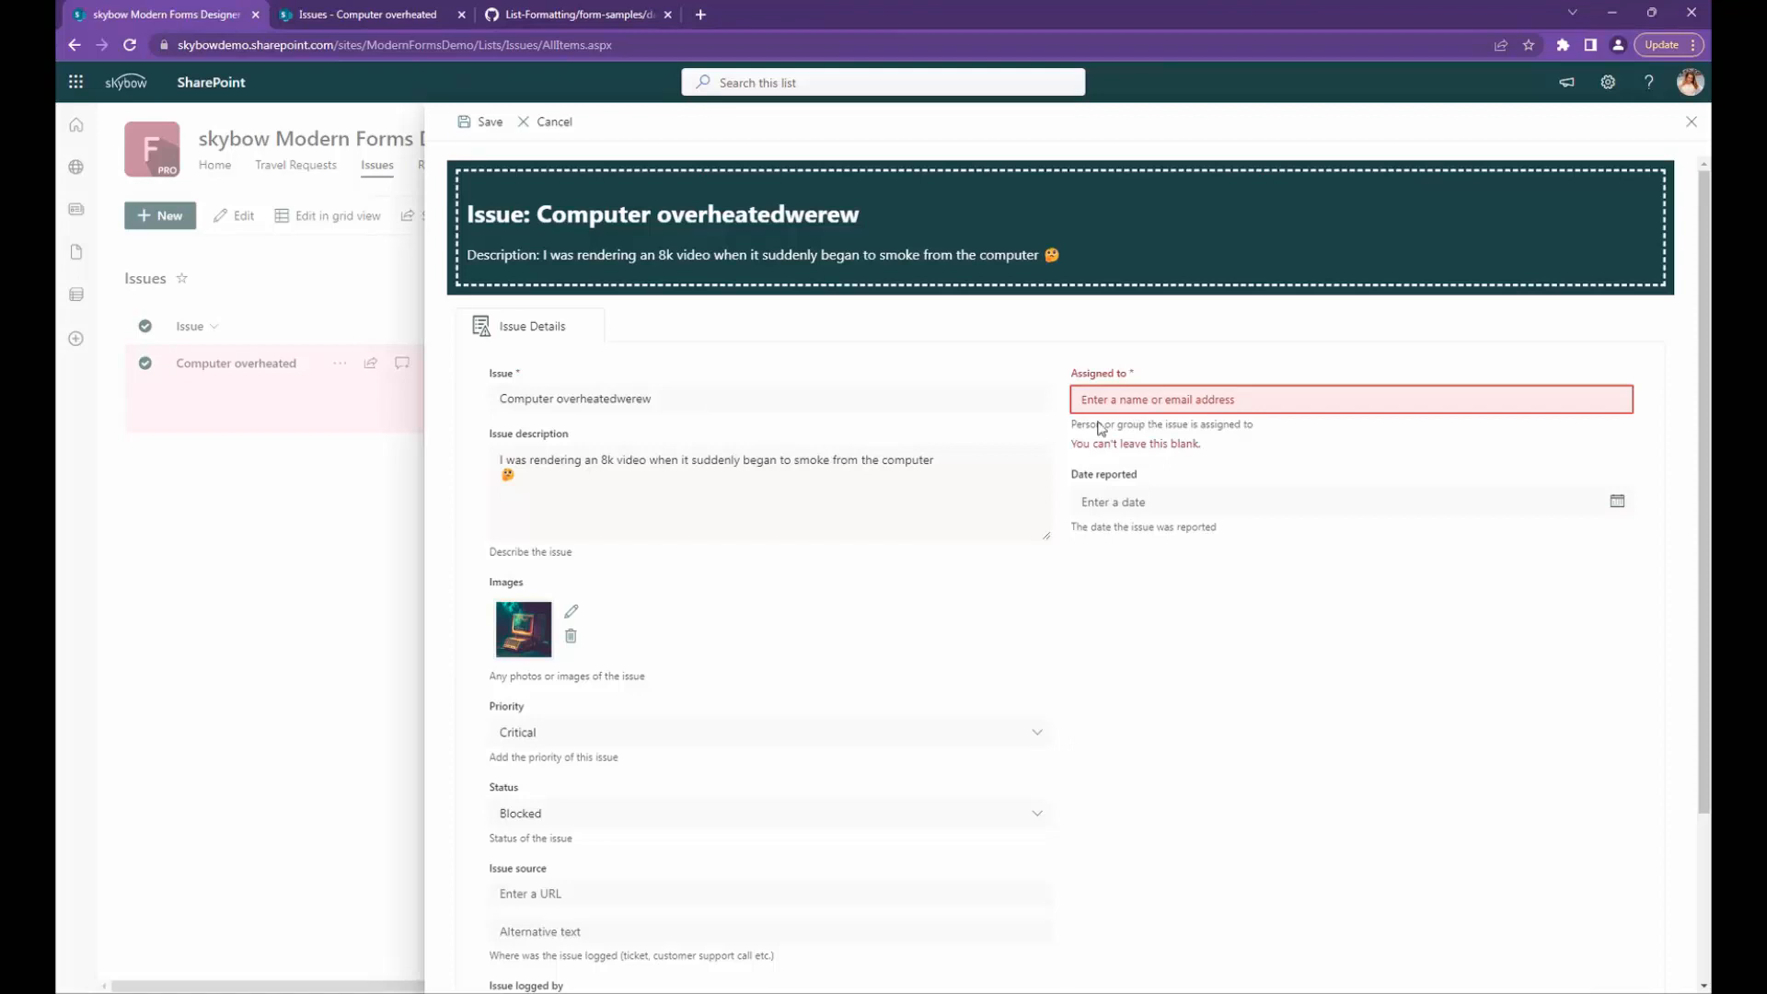
{"action": "left_click", "coordinate": [1145, 400]}
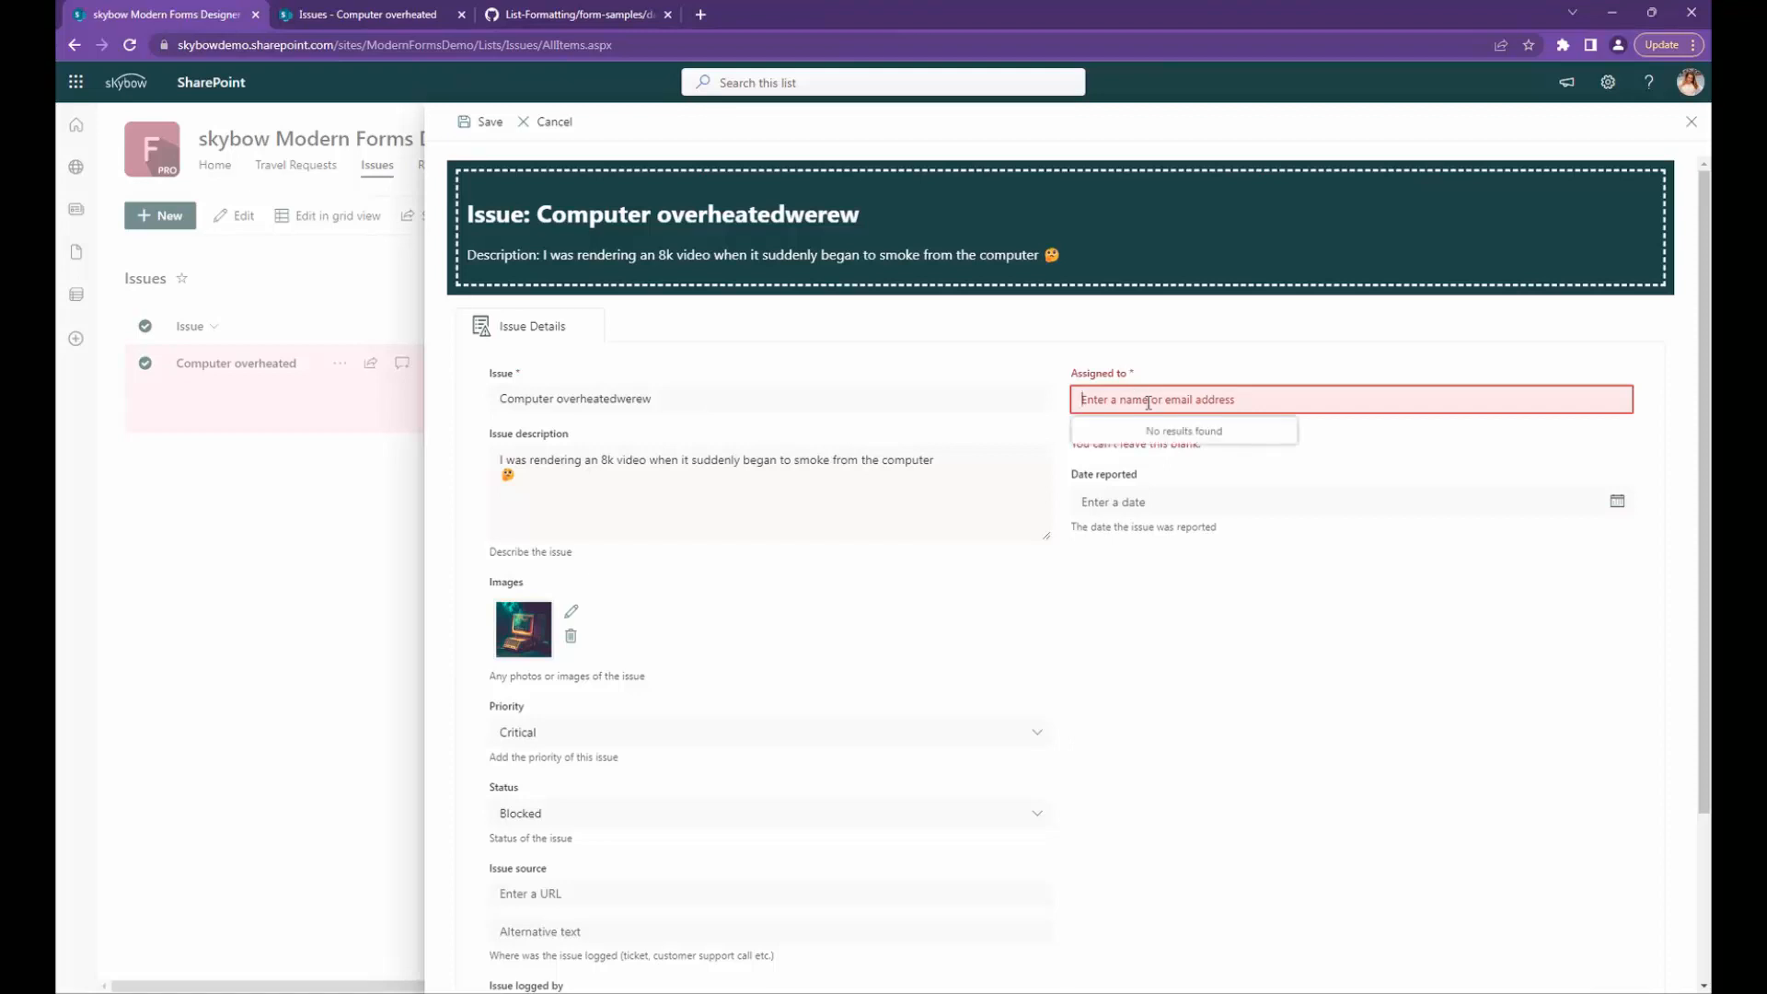
{"action": "type", "text": "ed"}
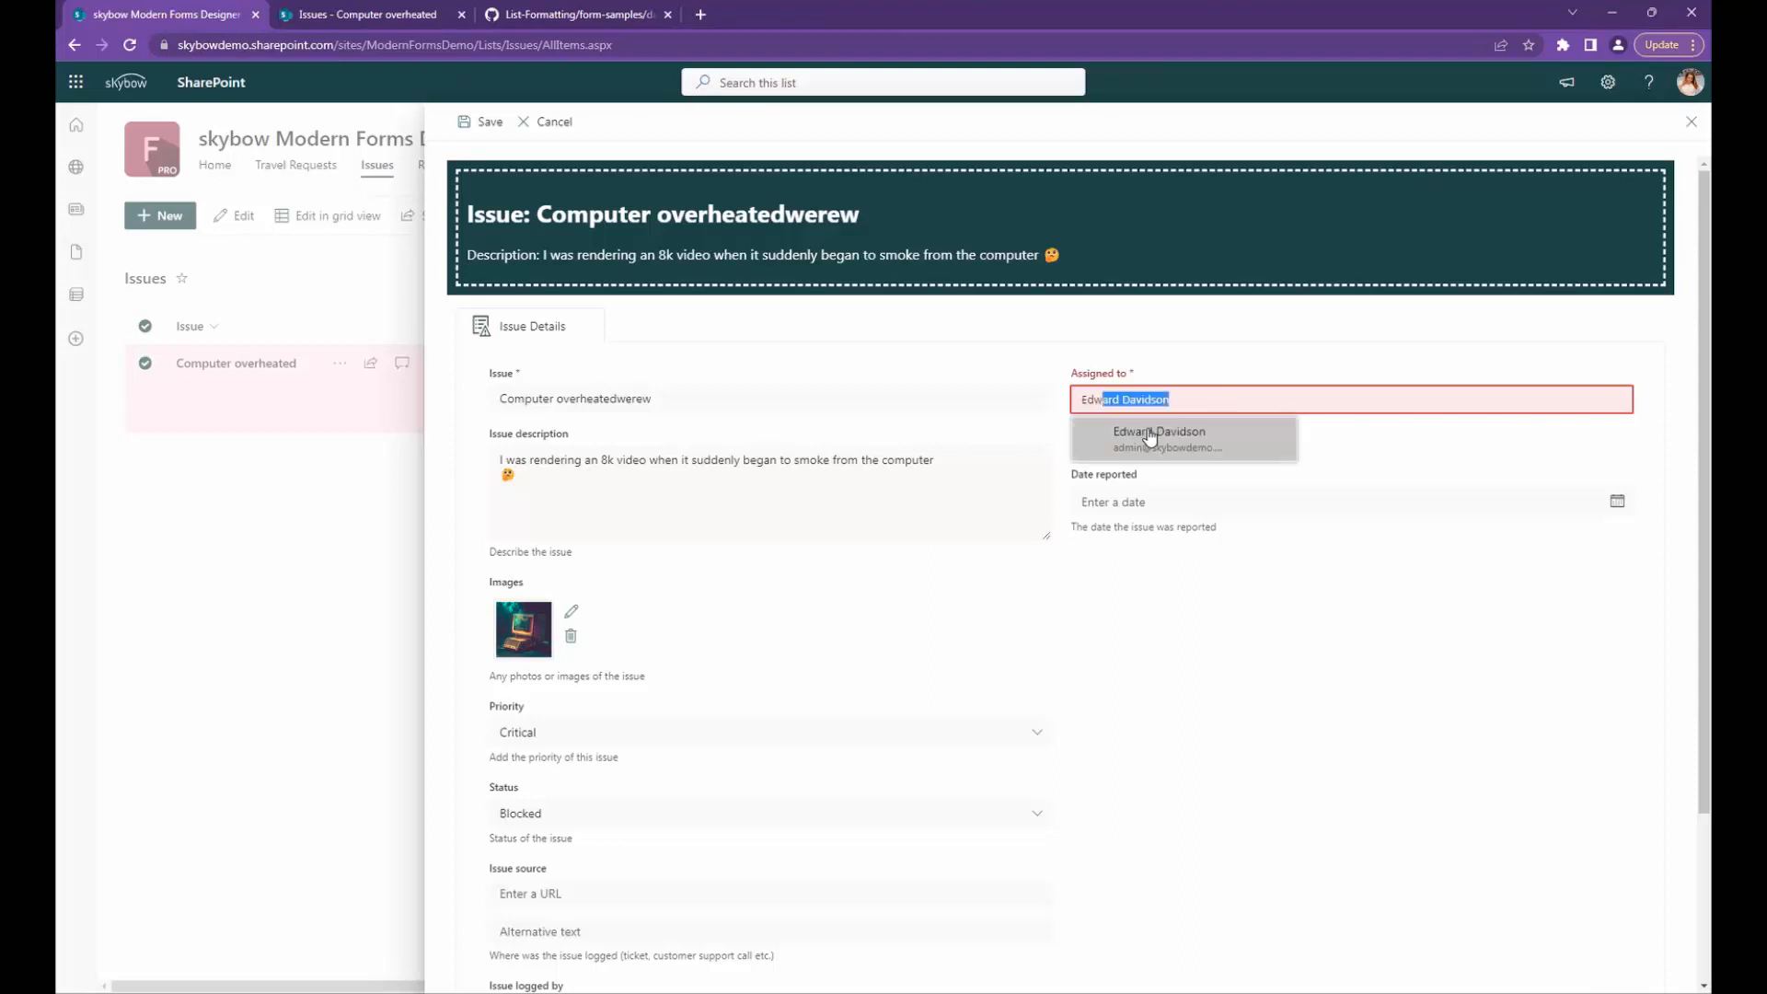
{"action": "left_click", "coordinate": [1160, 451]}
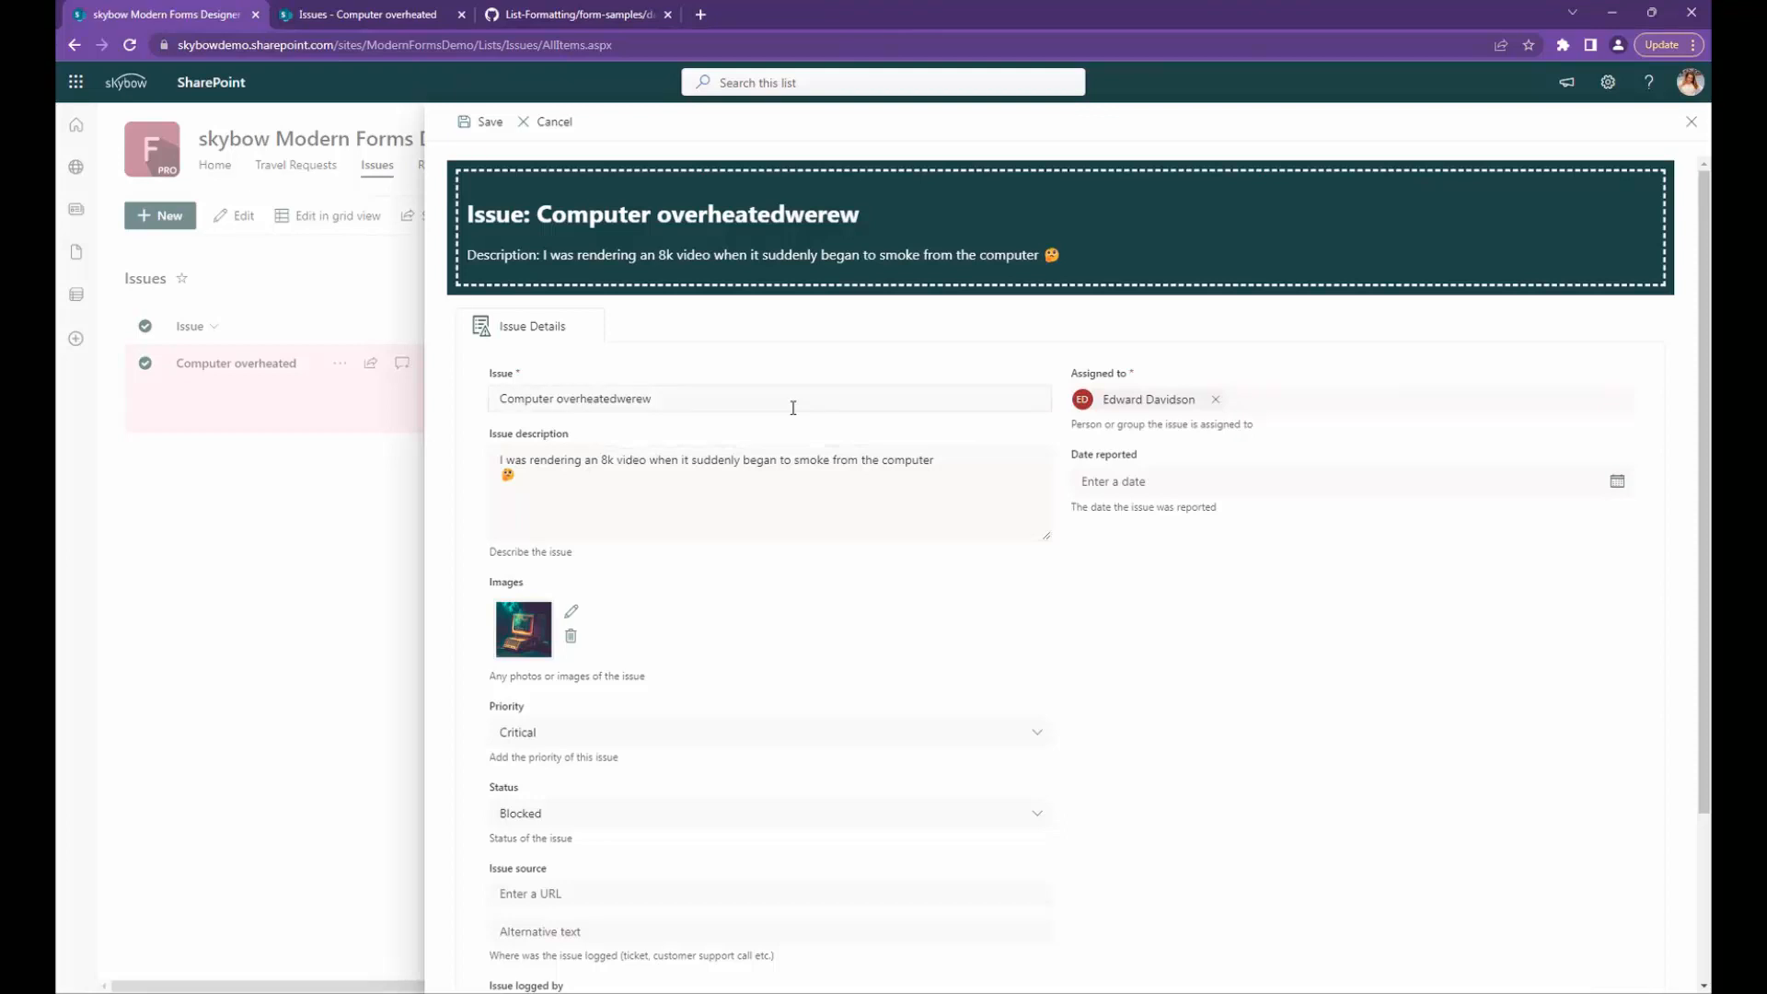
{"action": "scroll", "coordinate": [777, 669], "scroll_direction": "down", "scroll_amount": 2}
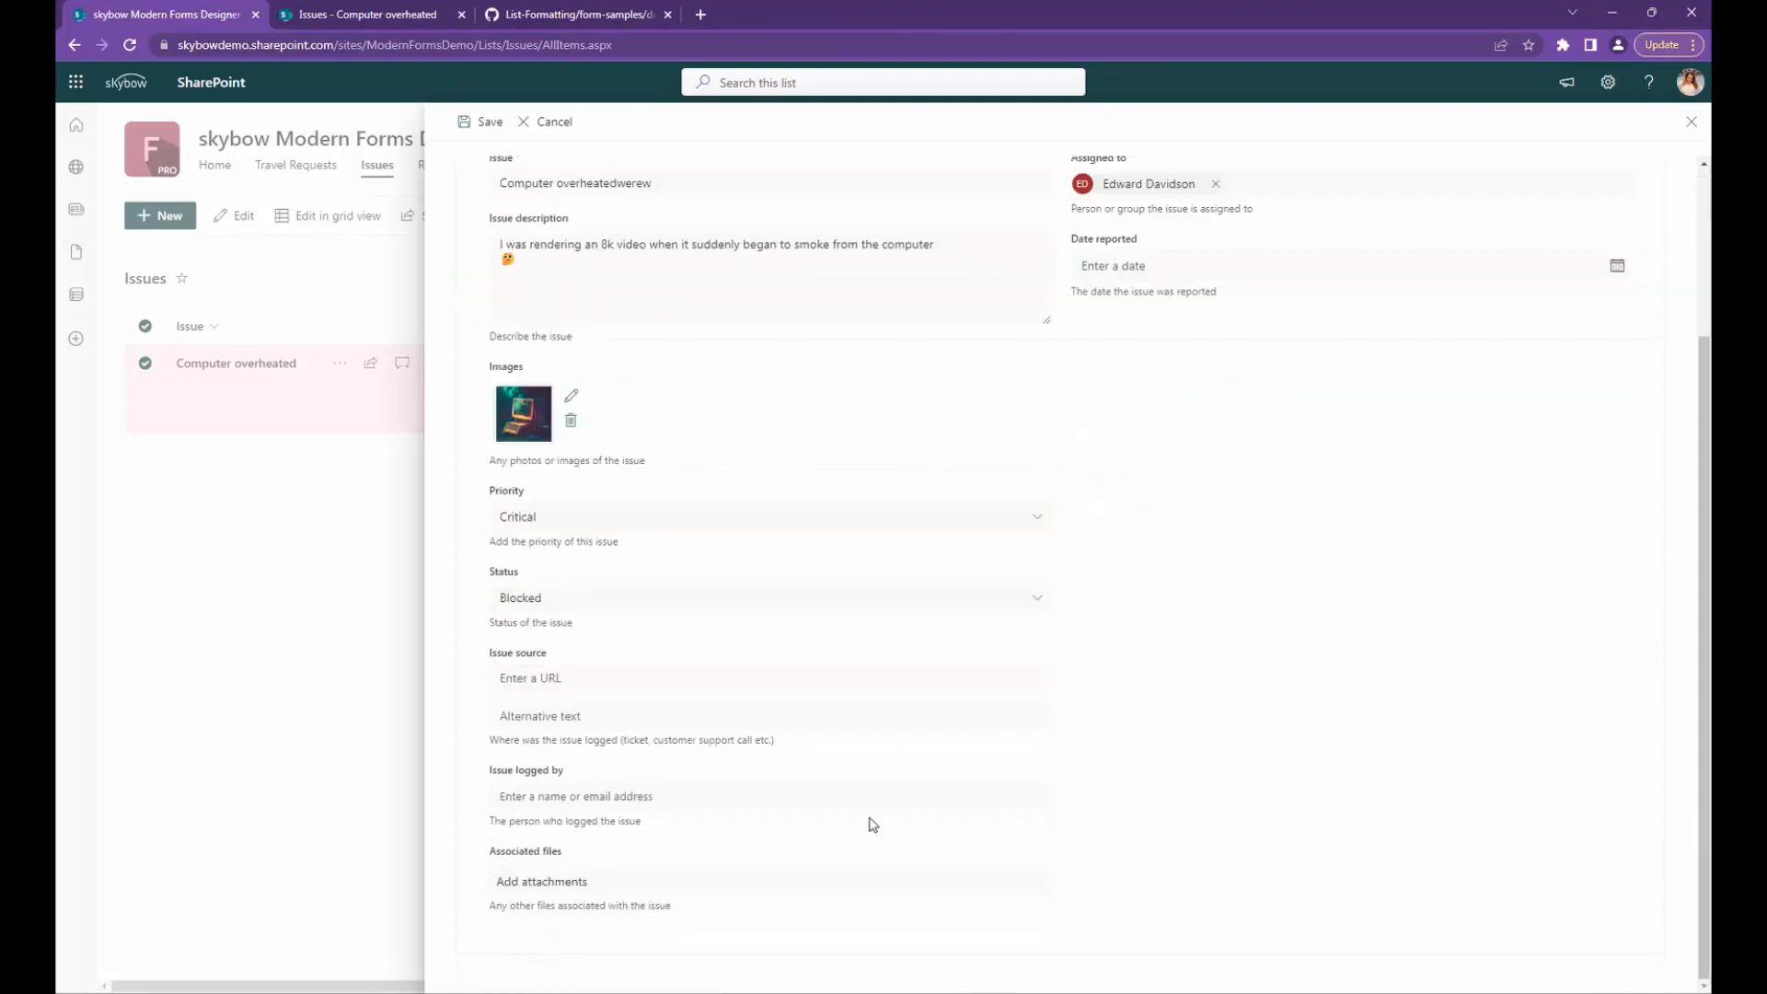
{"action": "scroll", "coordinate": [737, 623], "scroll_direction": "up", "scroll_amount": 2}
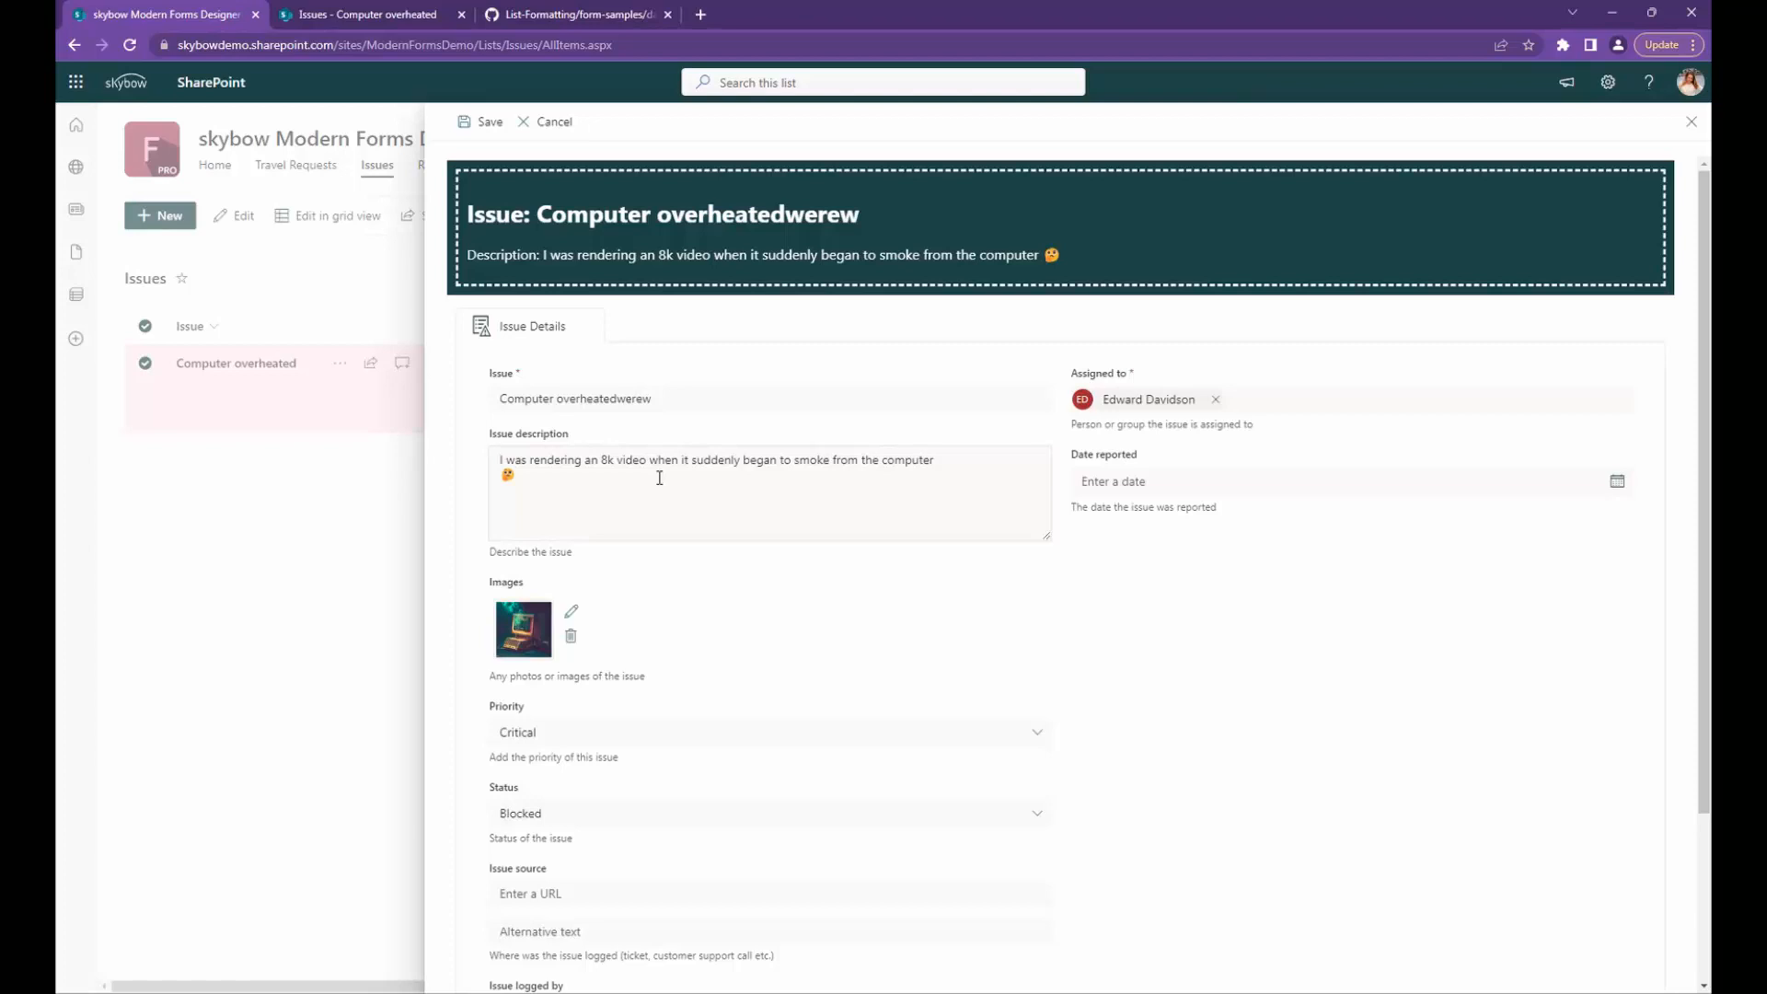
{"action": "left_click", "coordinate": [553, 124]}
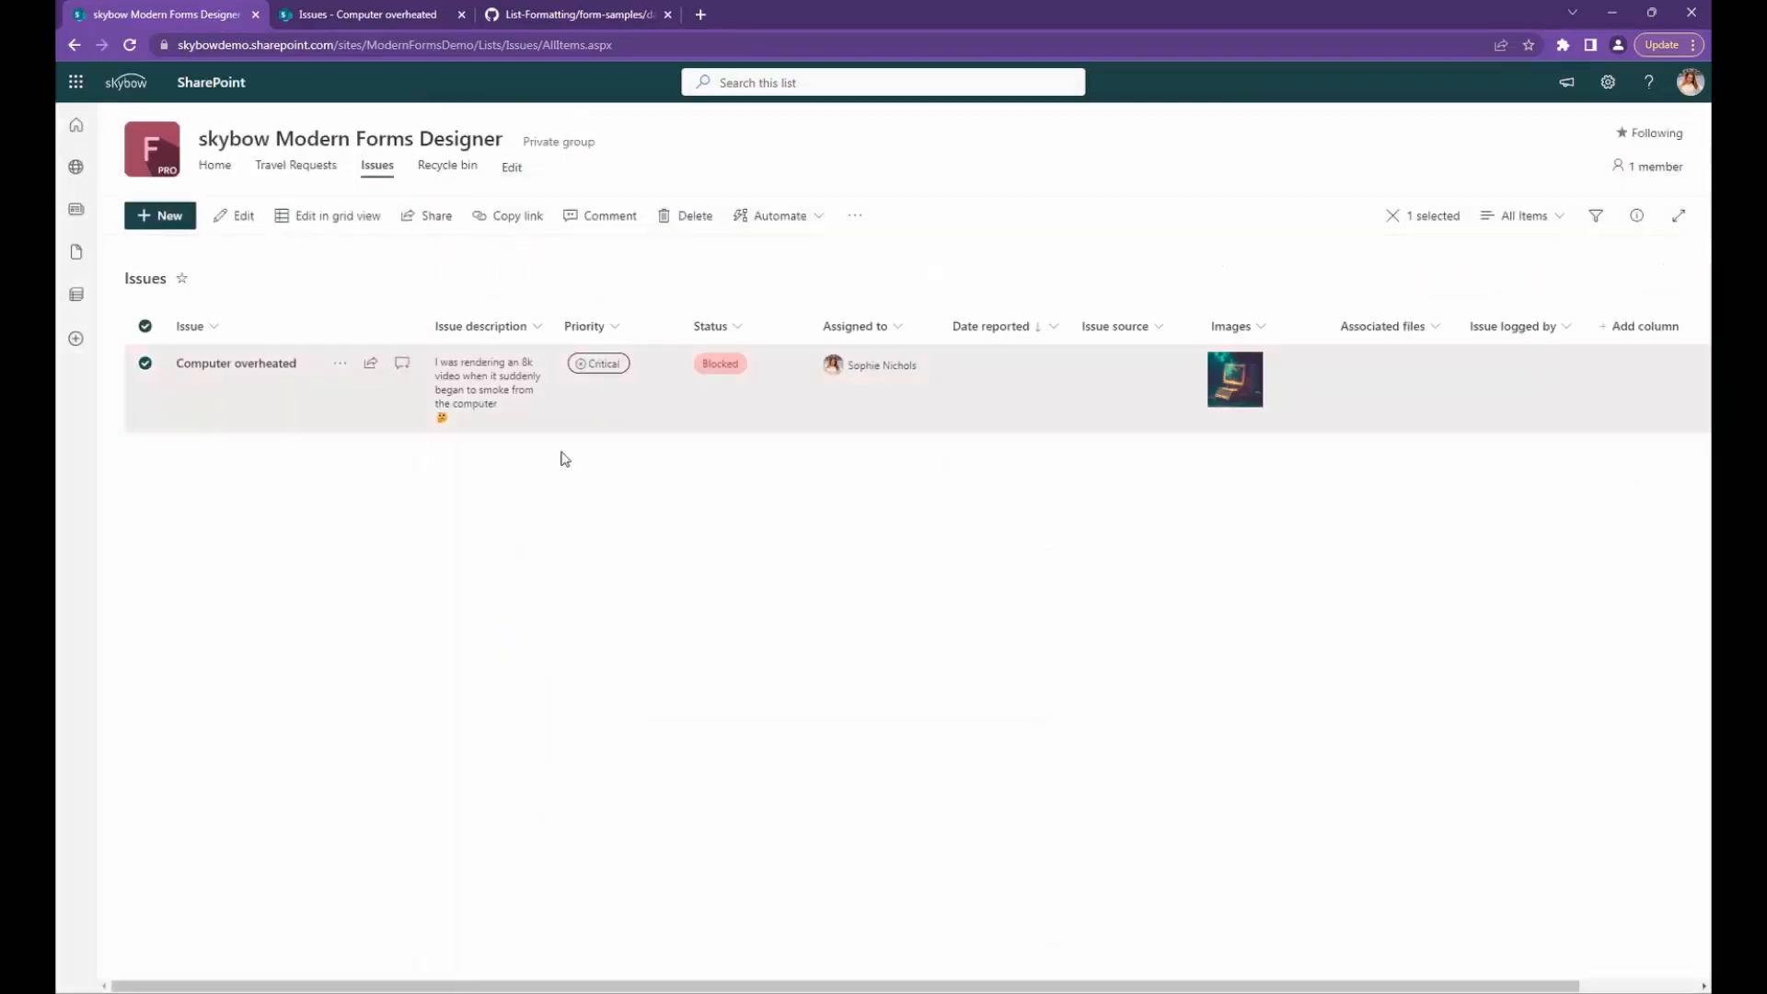
Step: Return to the form designer and examine the export and import options for the whole form styling, the Column 1 style and the Row styles
{"action": "left_click", "coordinate": [377, 20]}
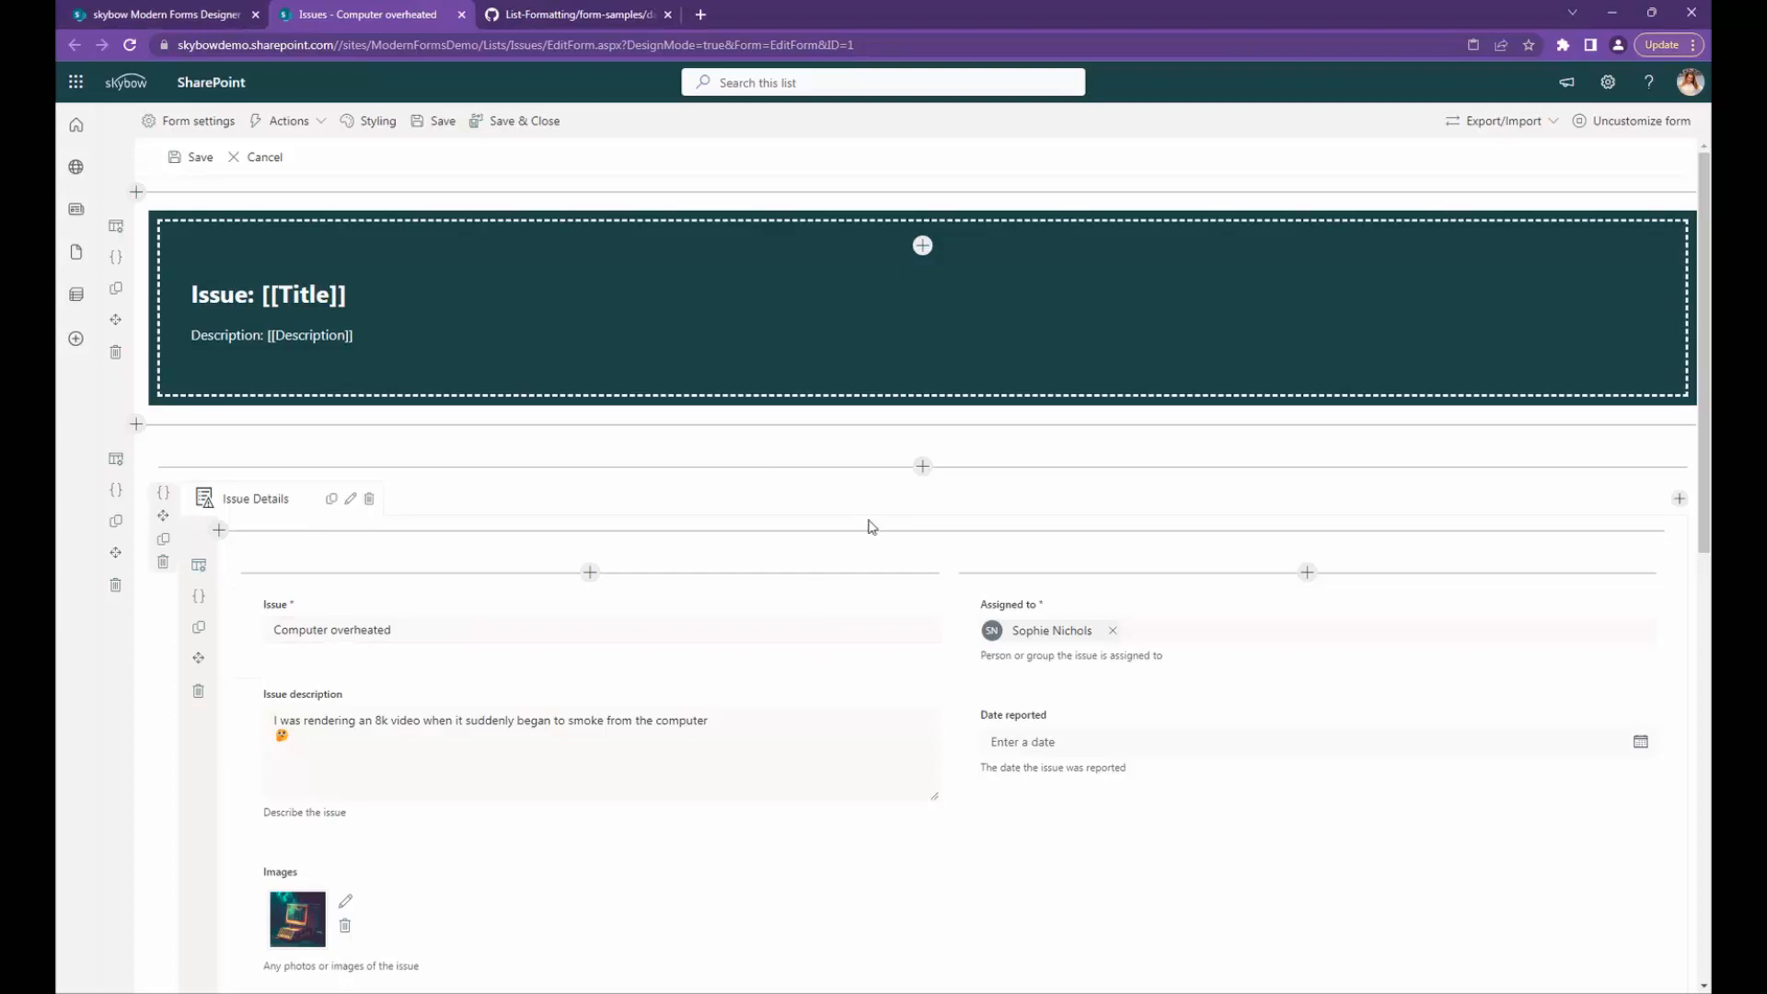
{"action": "left_click", "coordinate": [374, 126]}
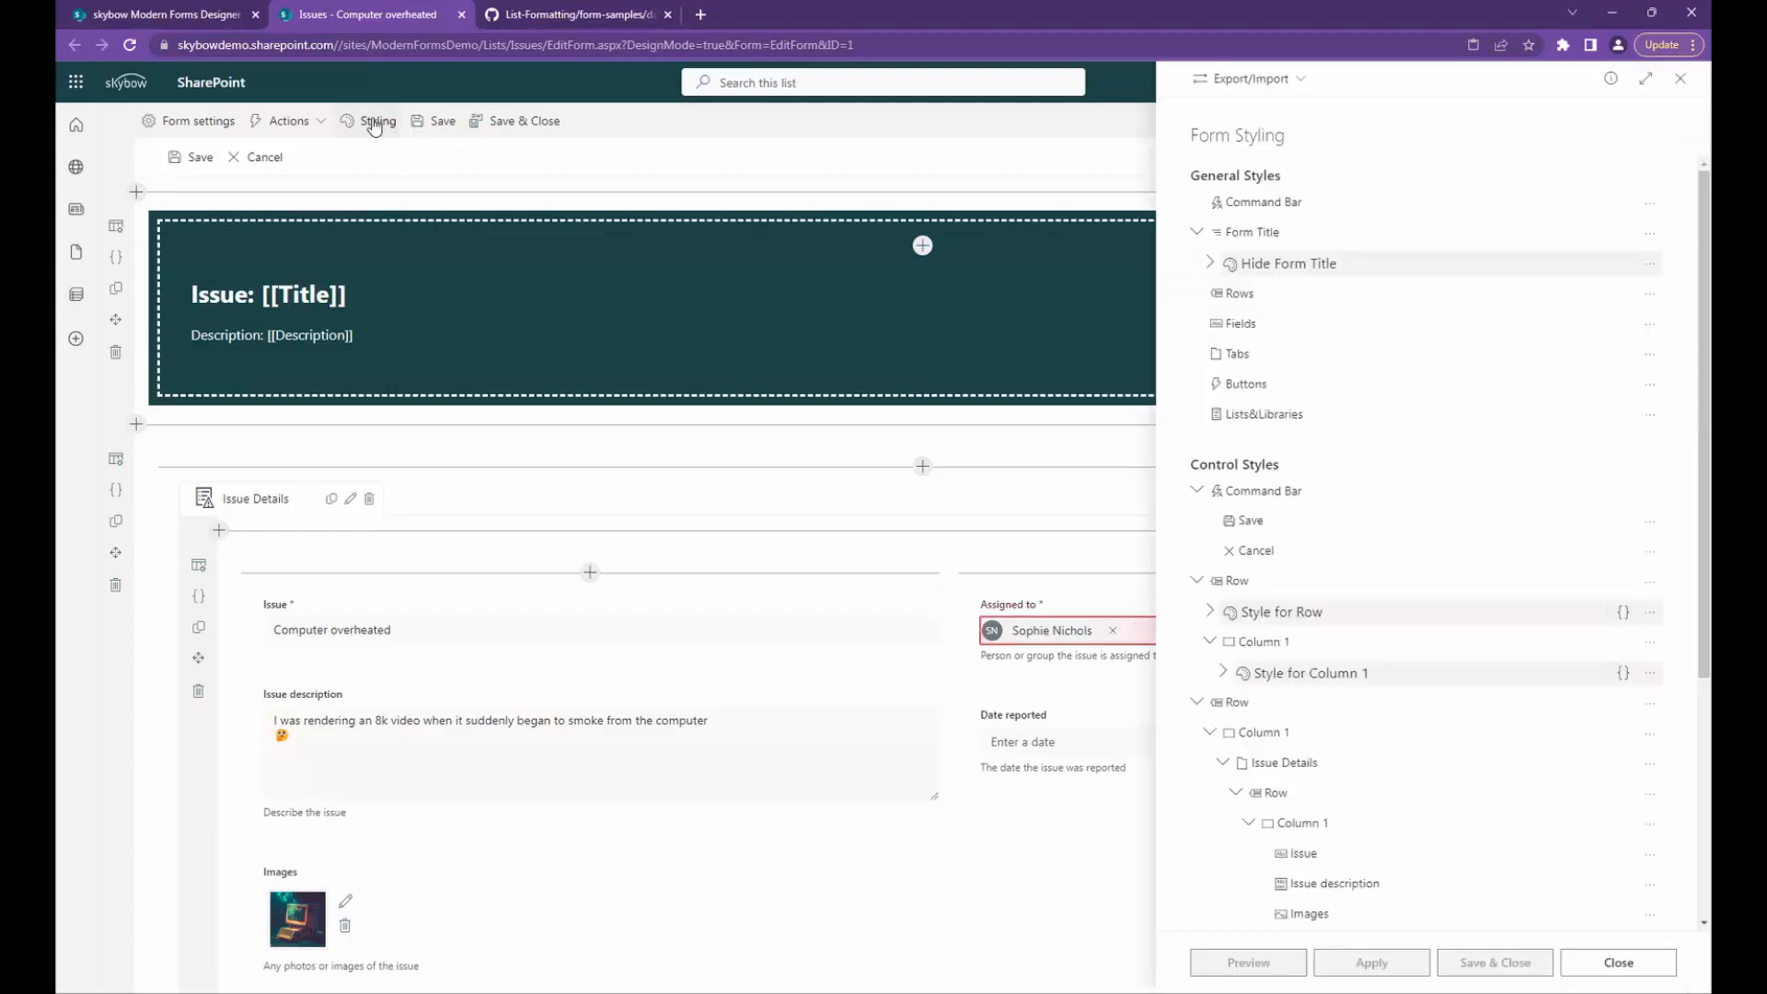
{"action": "left_click", "coordinate": [1271, 83]}
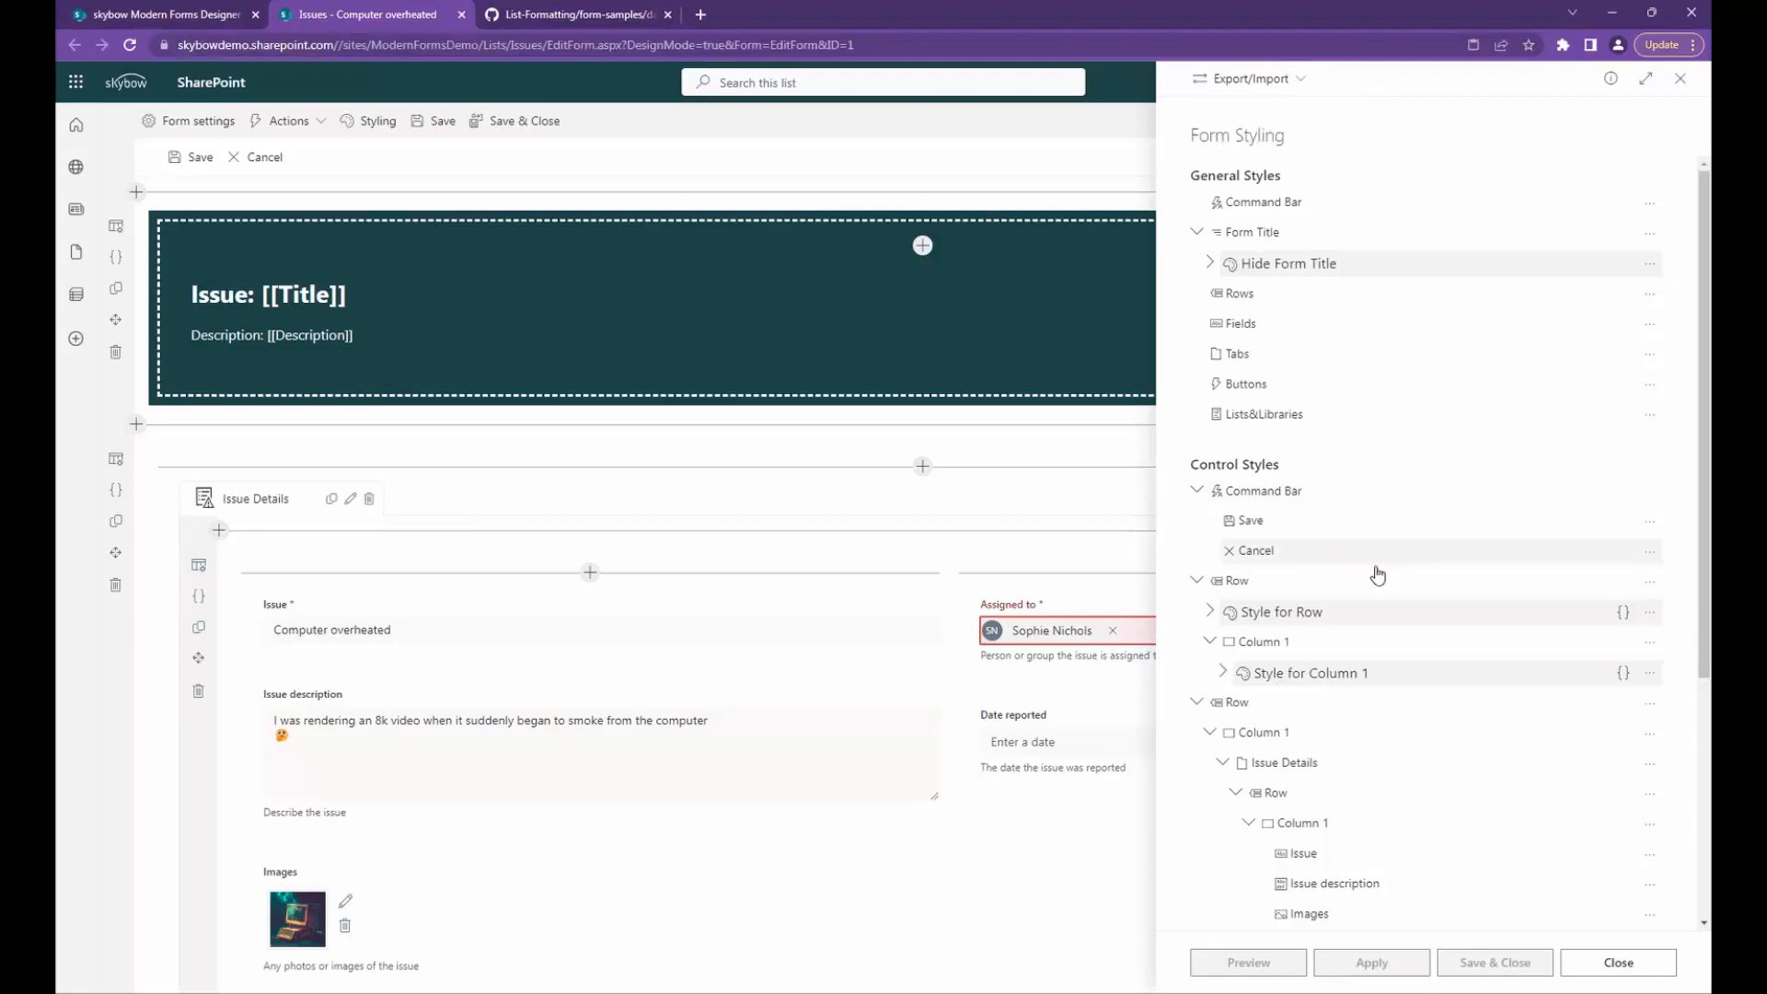
{"action": "left_click", "coordinate": [1649, 673]}
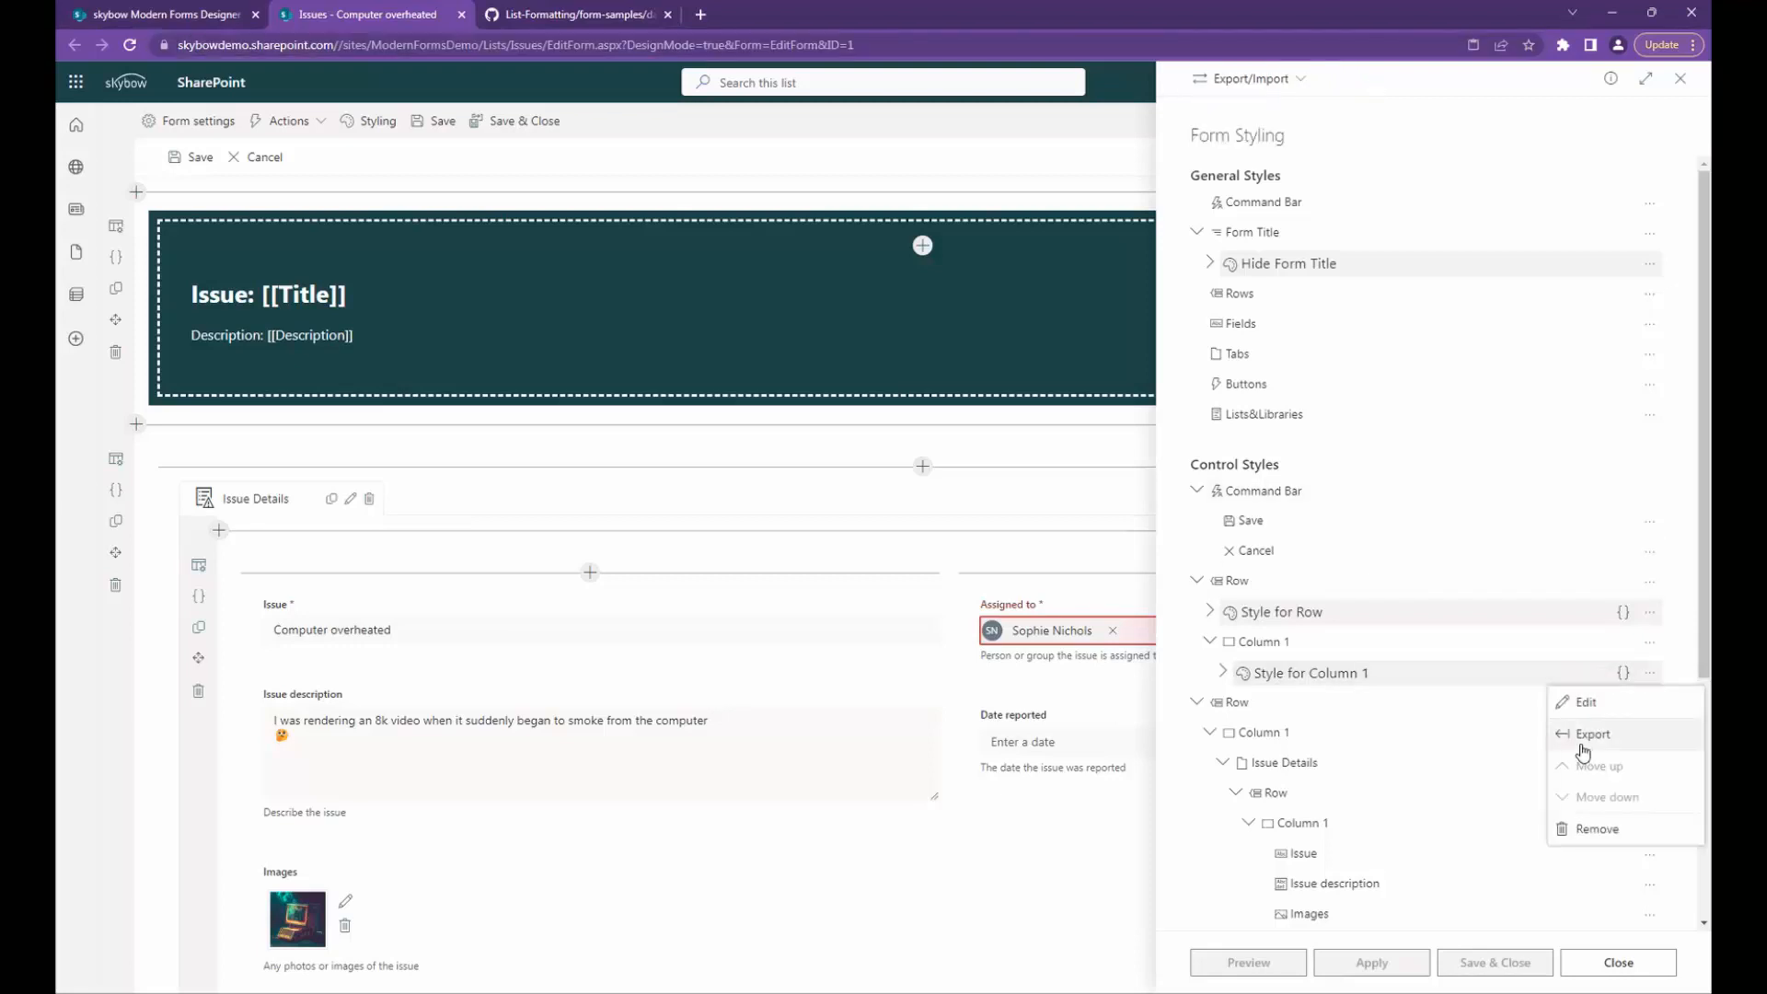
{"action": "left_click", "coordinate": [1651, 587]}
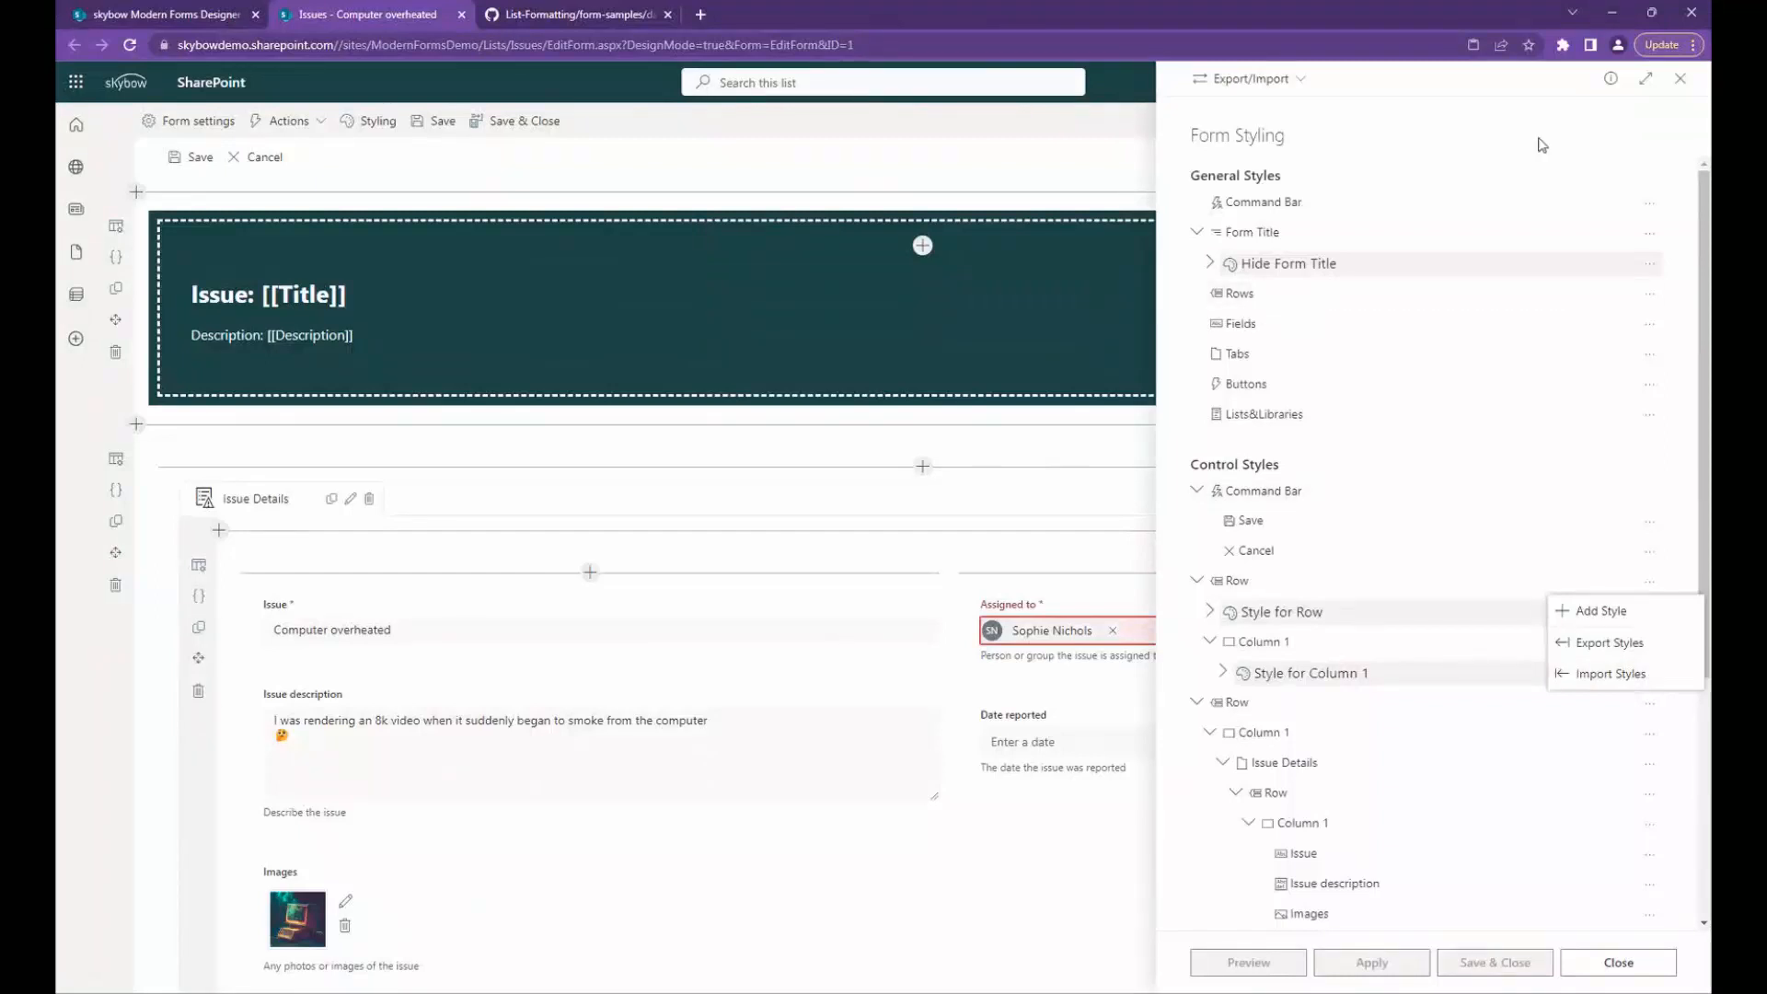
{"action": "left_click", "coordinate": [1688, 82]}
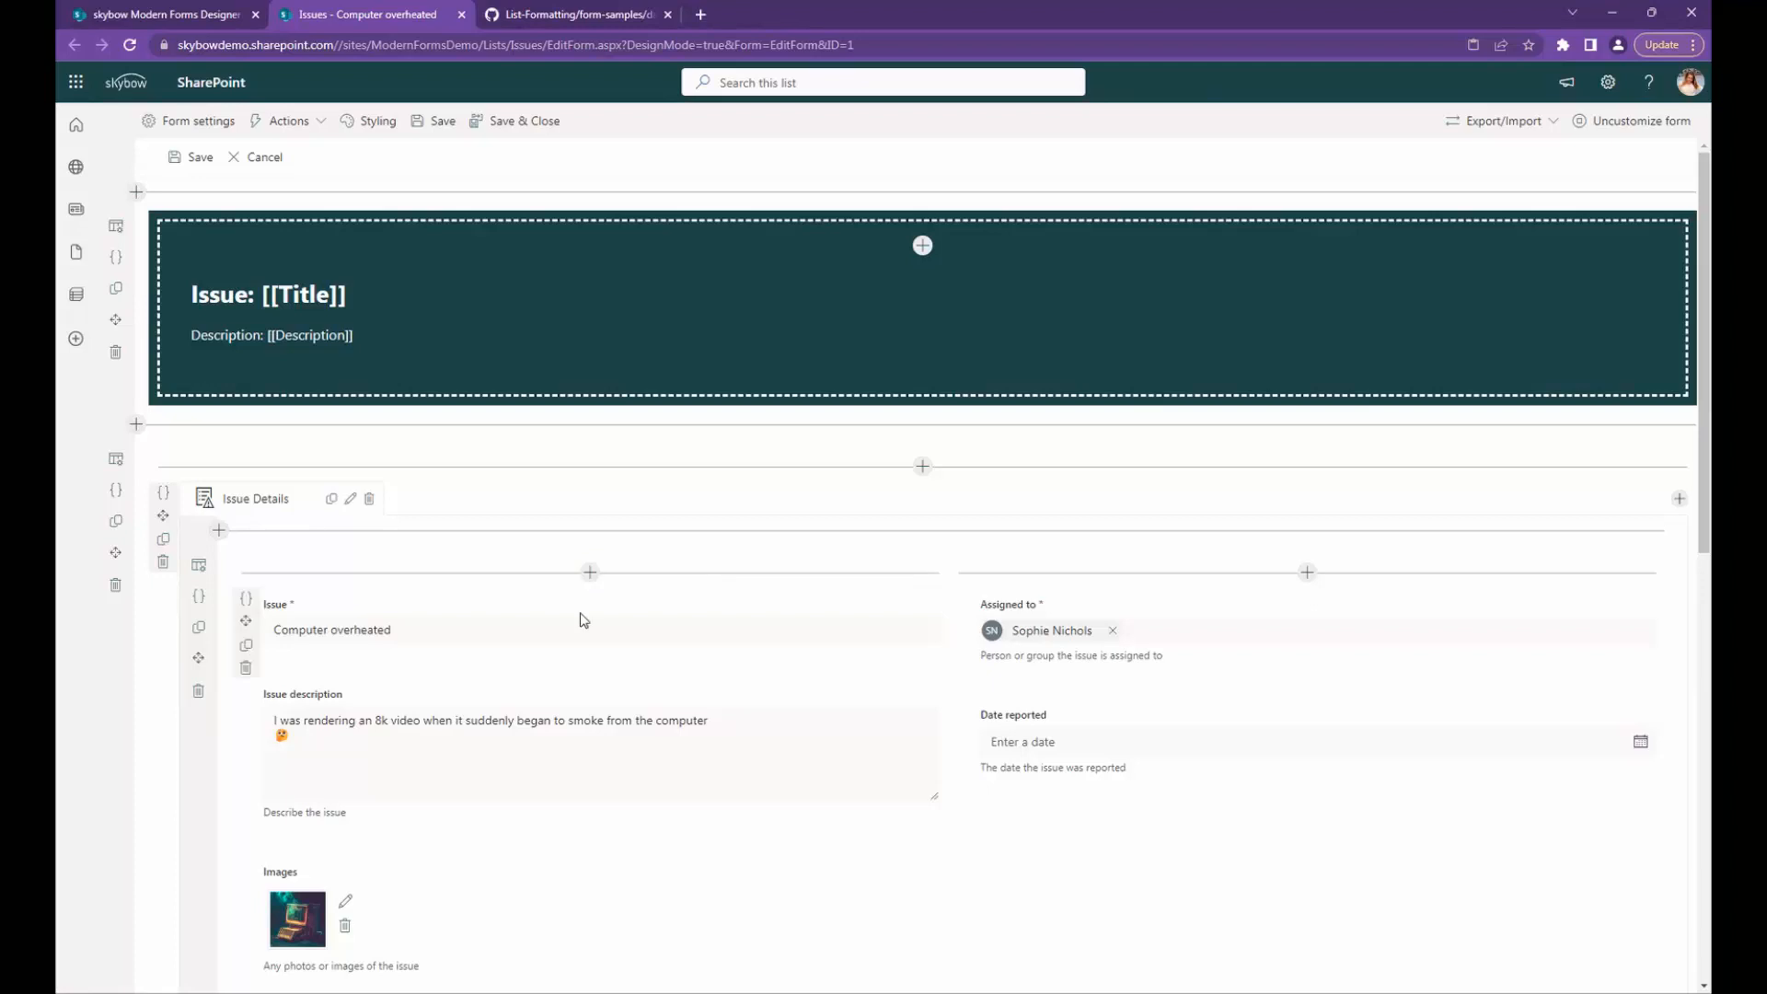
Step: Import Forms_Styling_Webinar_Issues_EditForm.json into the form, including form settings, command bar actions, form controls and general styles, but not form load actions
{"action": "left_click", "coordinate": [1496, 122]}
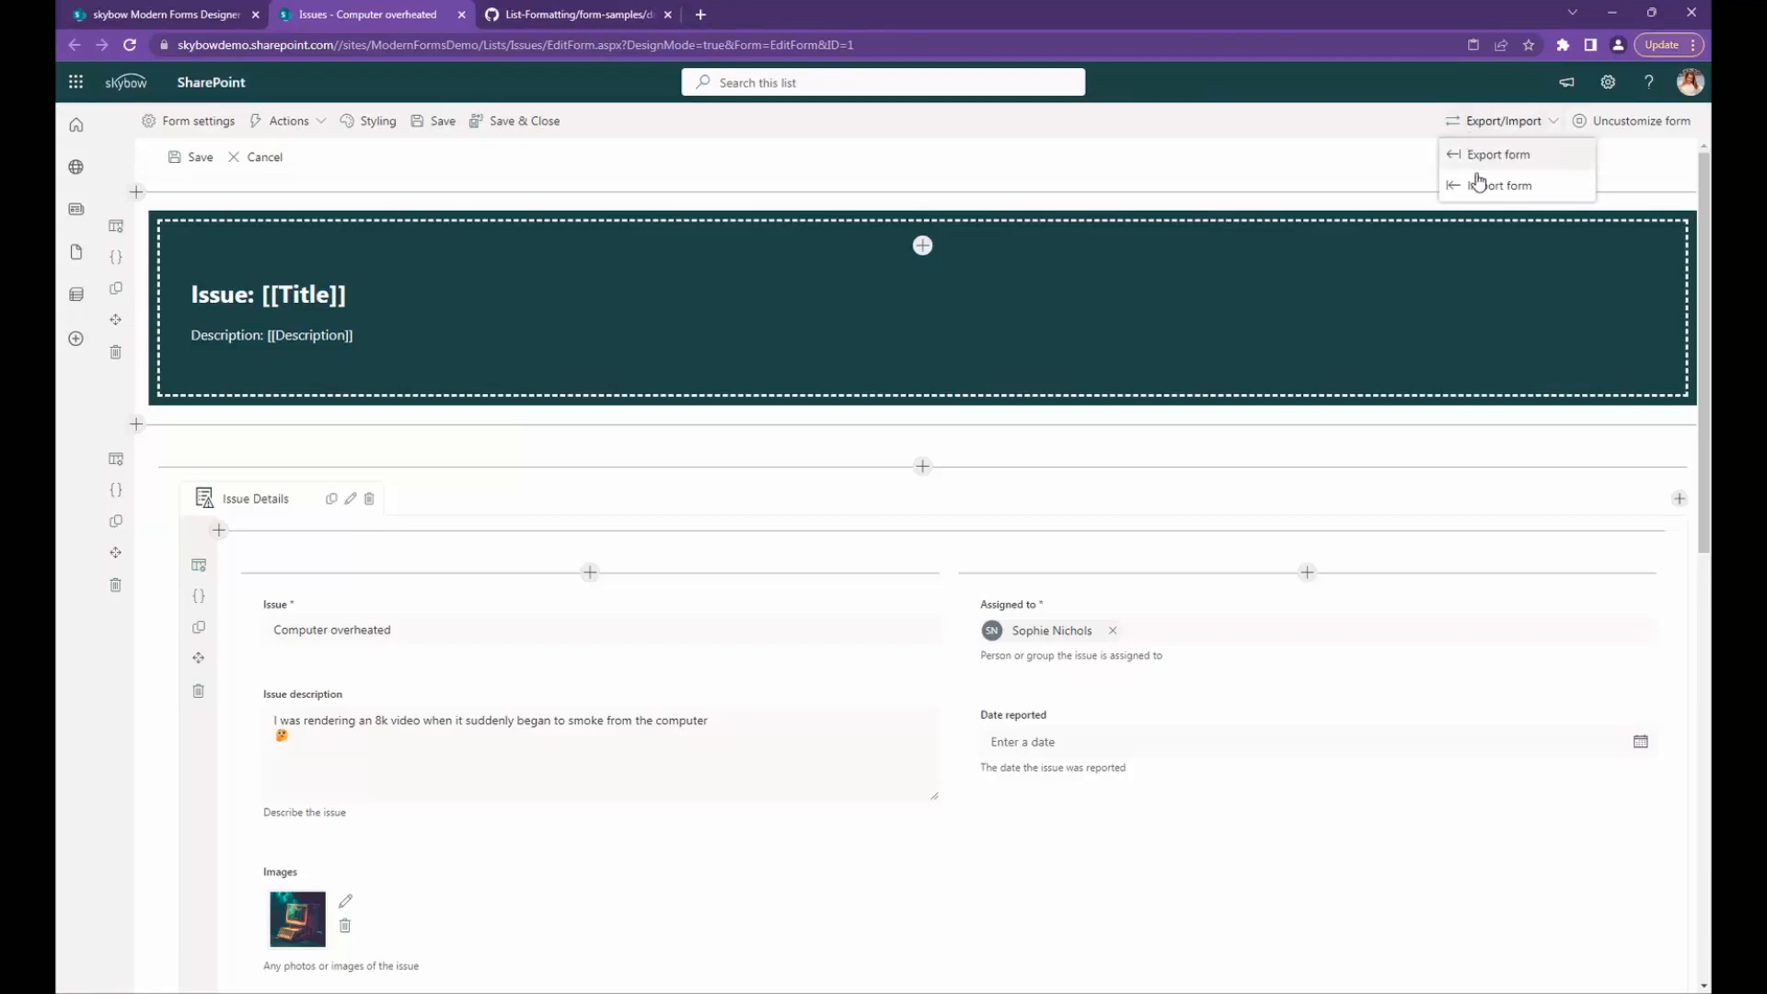
{"action": "left_click", "coordinate": [1506, 191]}
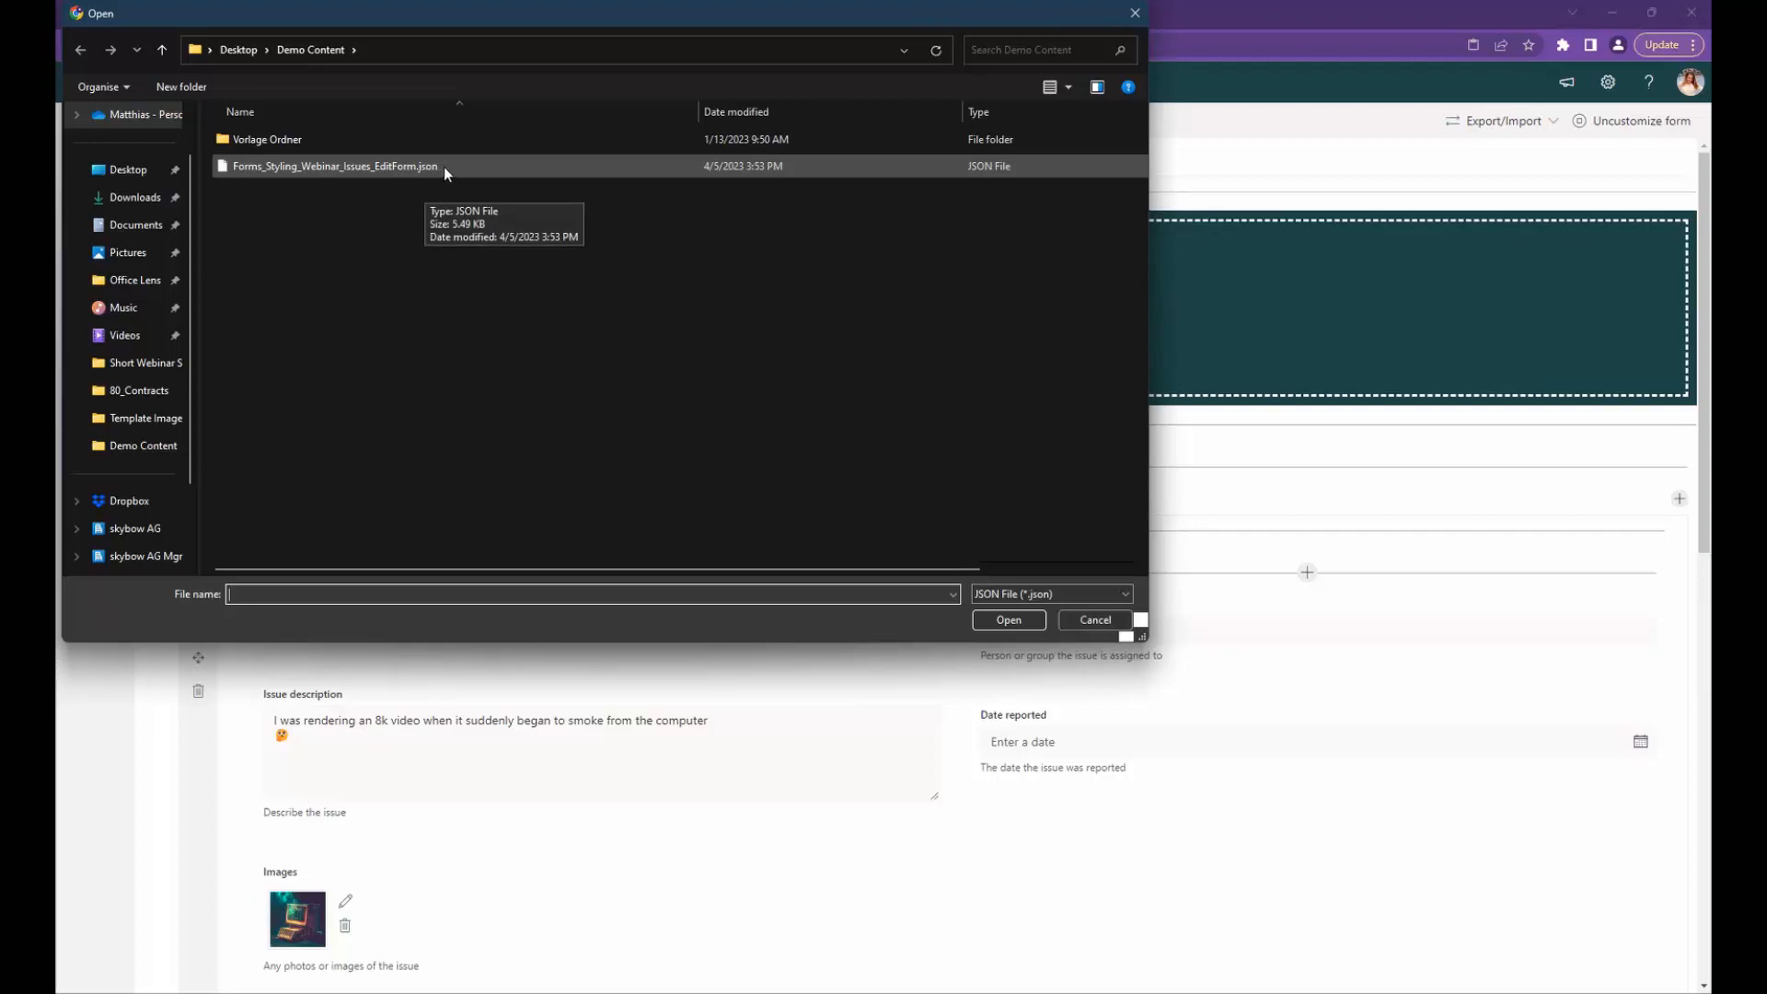
{"action": "double_click", "coordinate": [374, 164]}
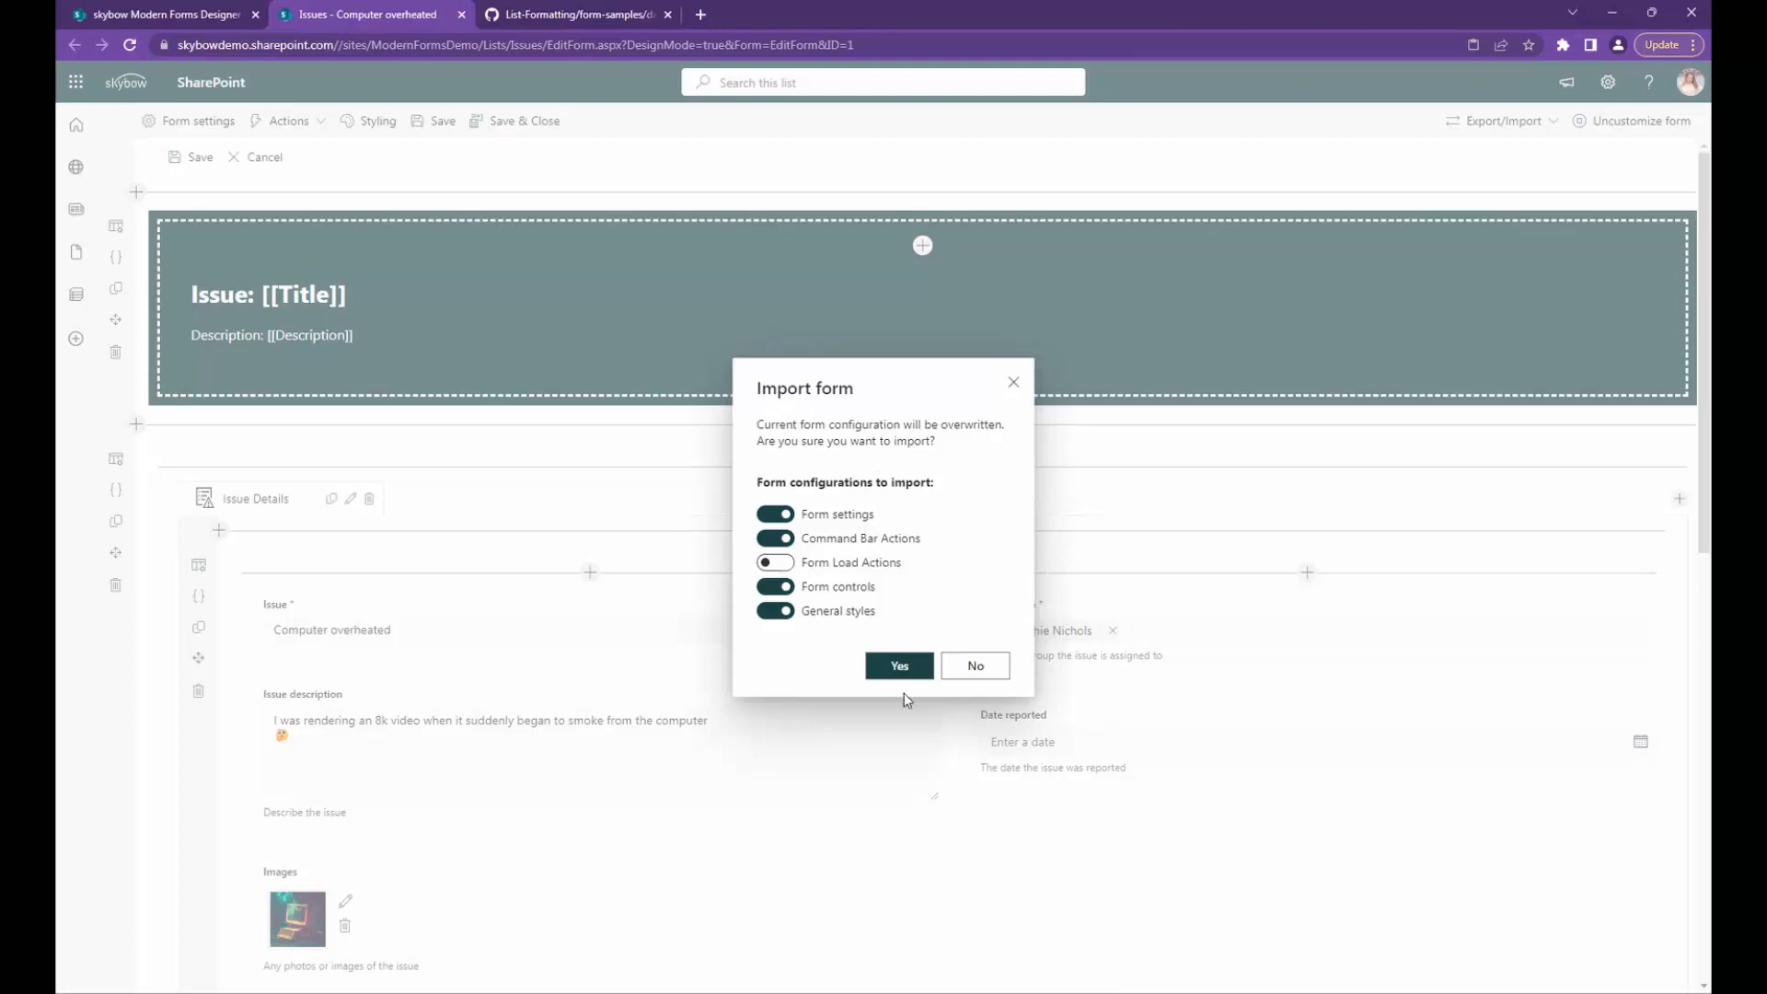
{"action": "left_click", "coordinate": [779, 615]}
{"action": "left_click", "coordinate": [773, 615]}
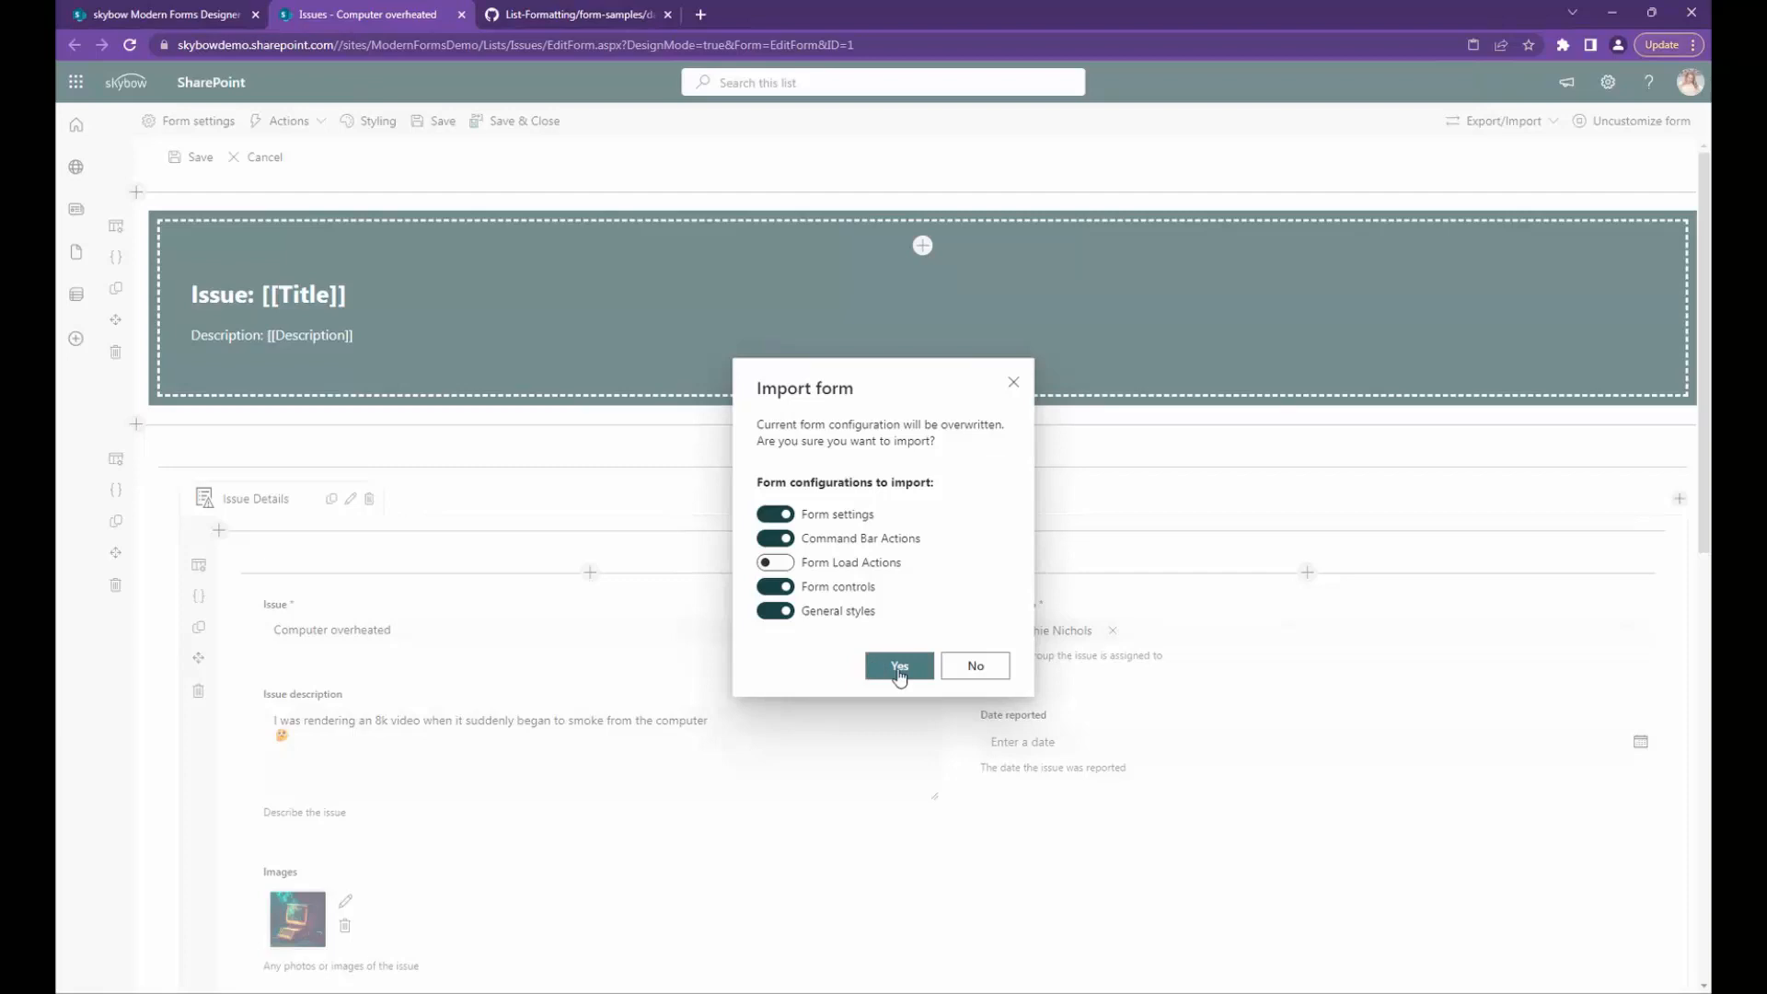
{"action": "left_click", "coordinate": [901, 669]}
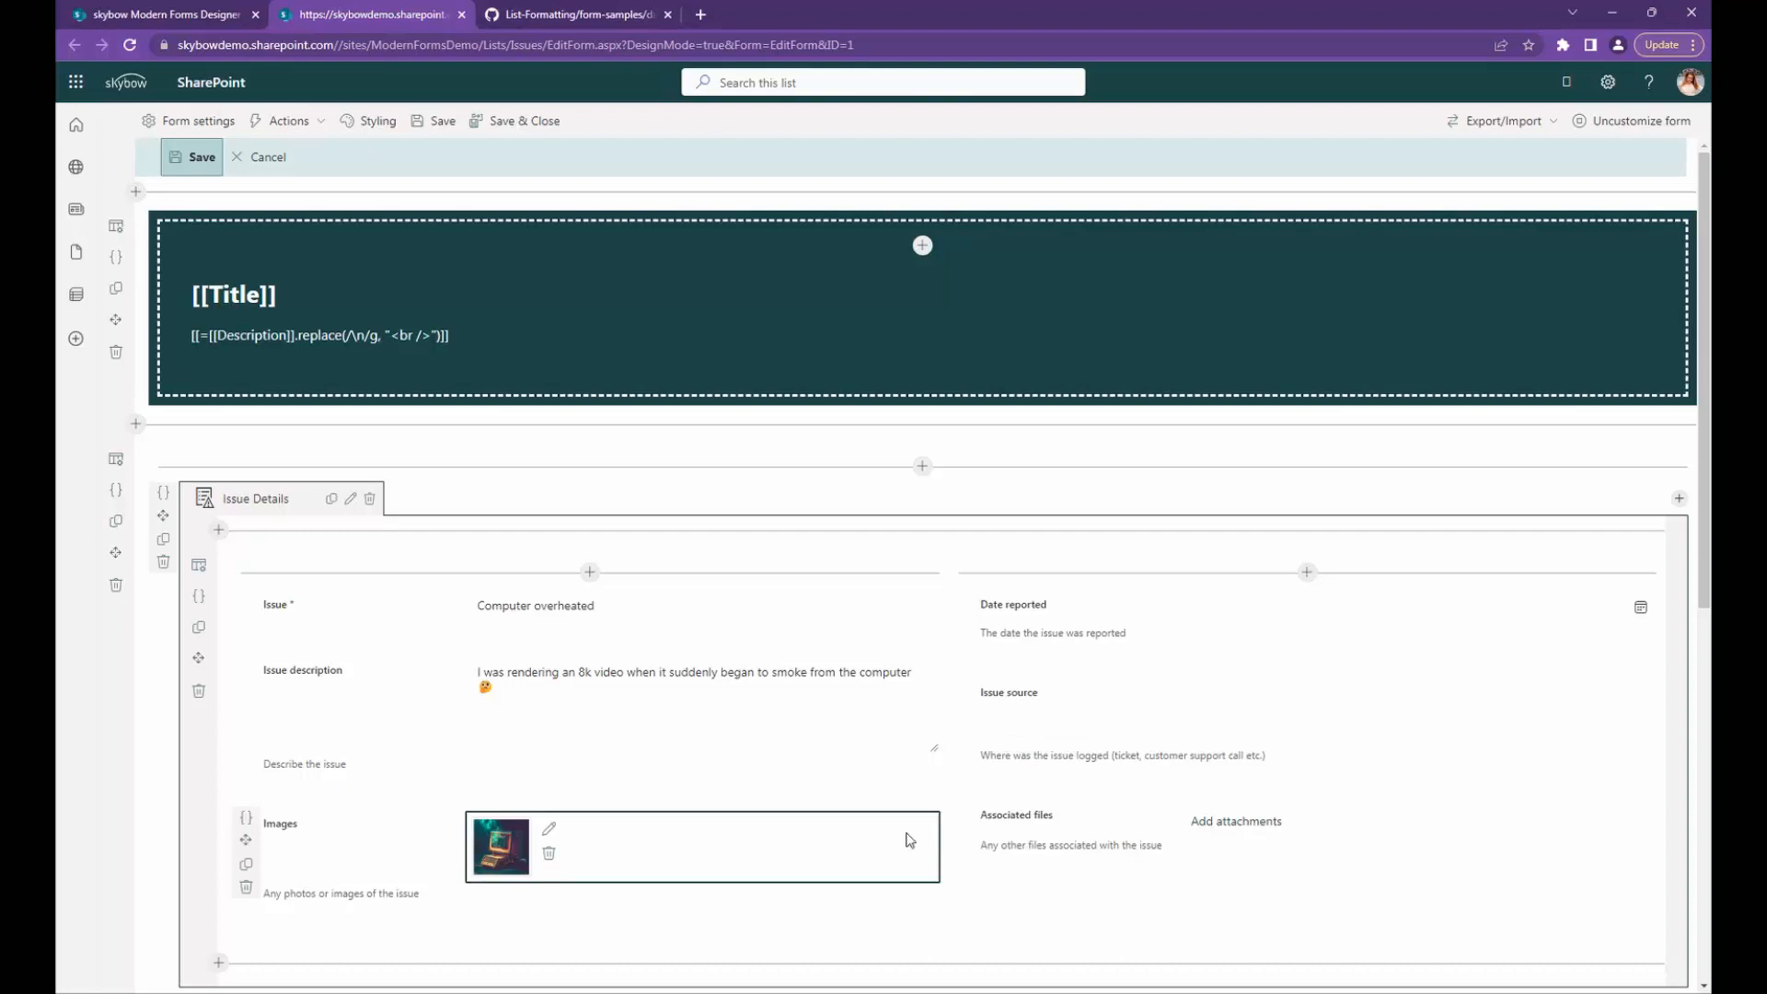
Step: Examine the imported form's layout from header to footer, and its general and control styles in the form styling
{"action": "scroll", "coordinate": [911, 837], "scroll_direction": "down", "scroll_amount": 6}
{"action": "scroll", "coordinate": [921, 883], "scroll_direction": "down", "scroll_amount": 1}
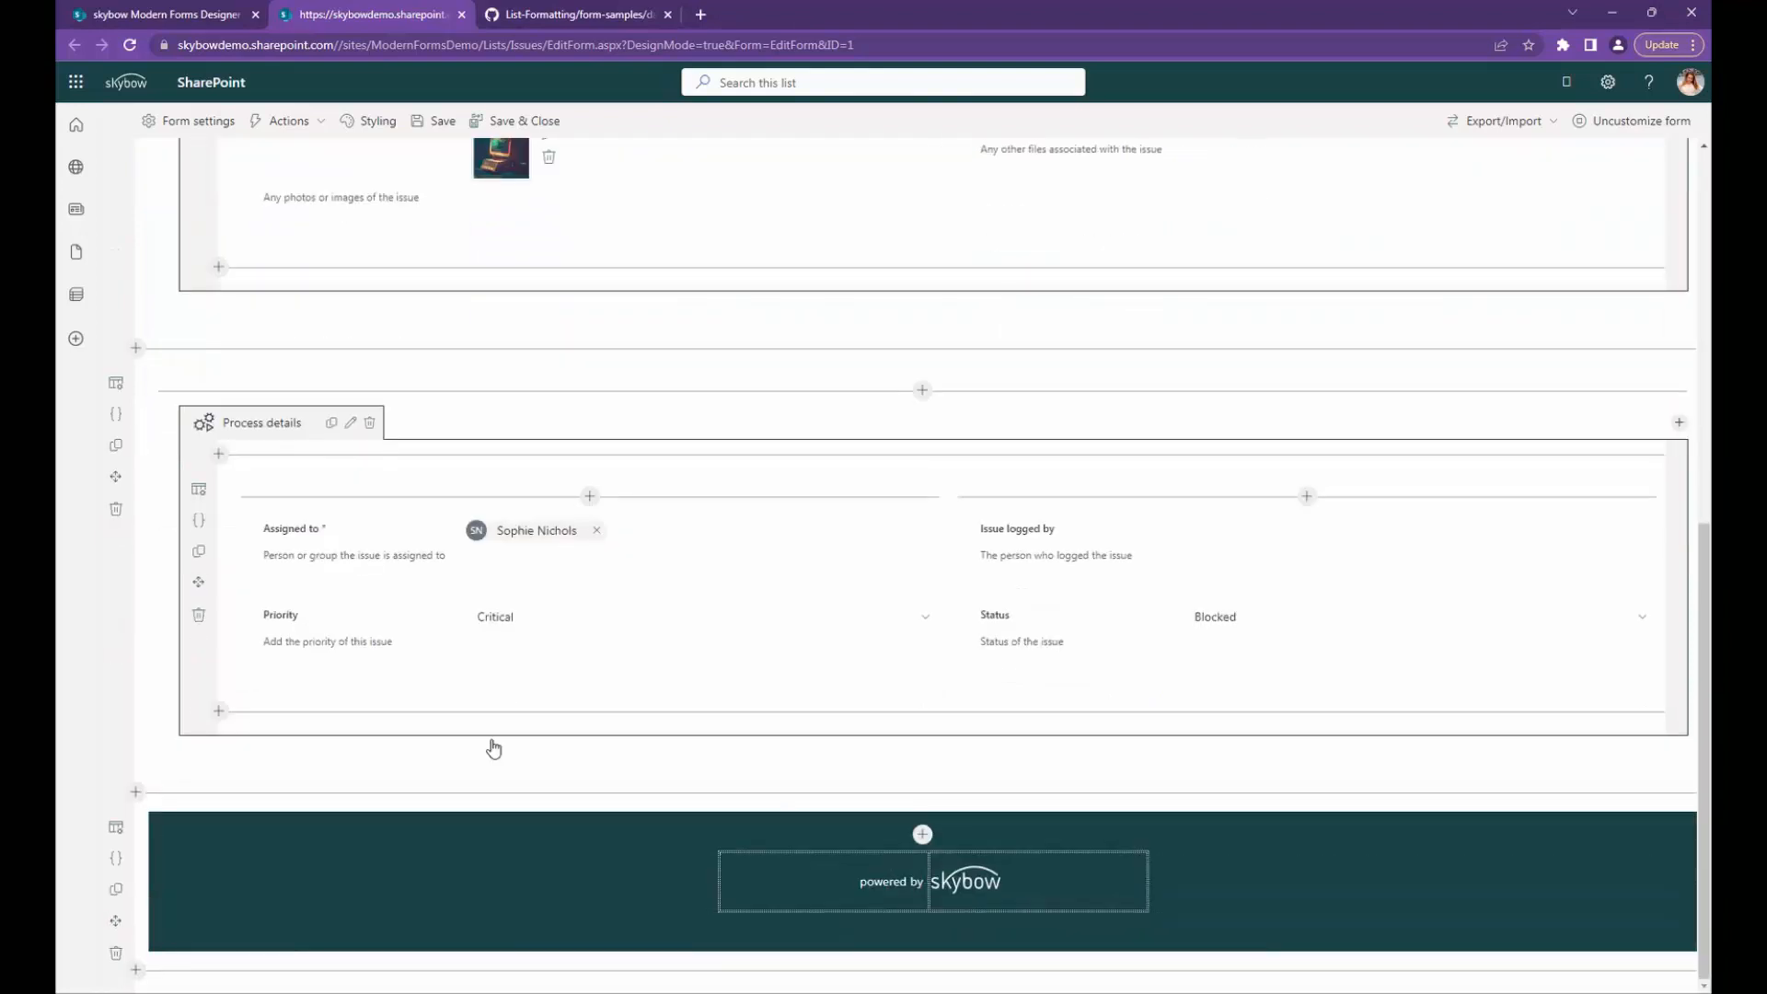
{"action": "scroll", "coordinate": [303, 476], "scroll_direction": "up", "scroll_amount": 4}
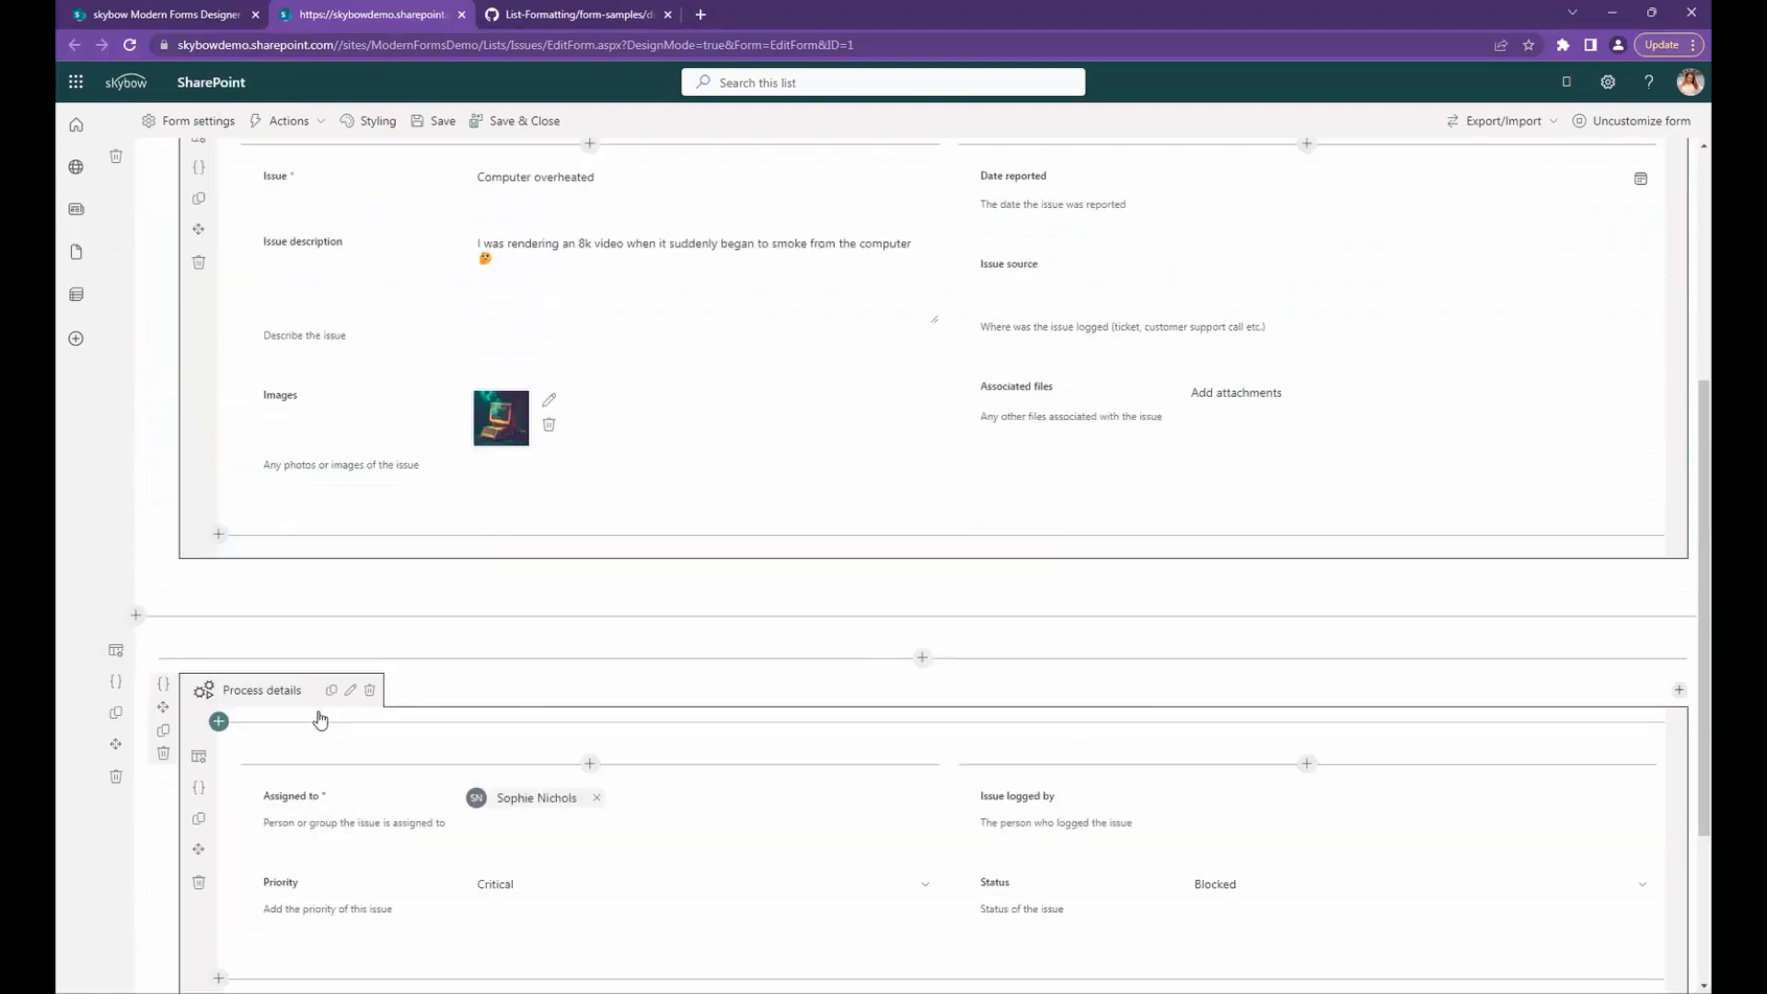
{"action": "scroll", "coordinate": [331, 765], "scroll_direction": "up", "scroll_amount": 4}
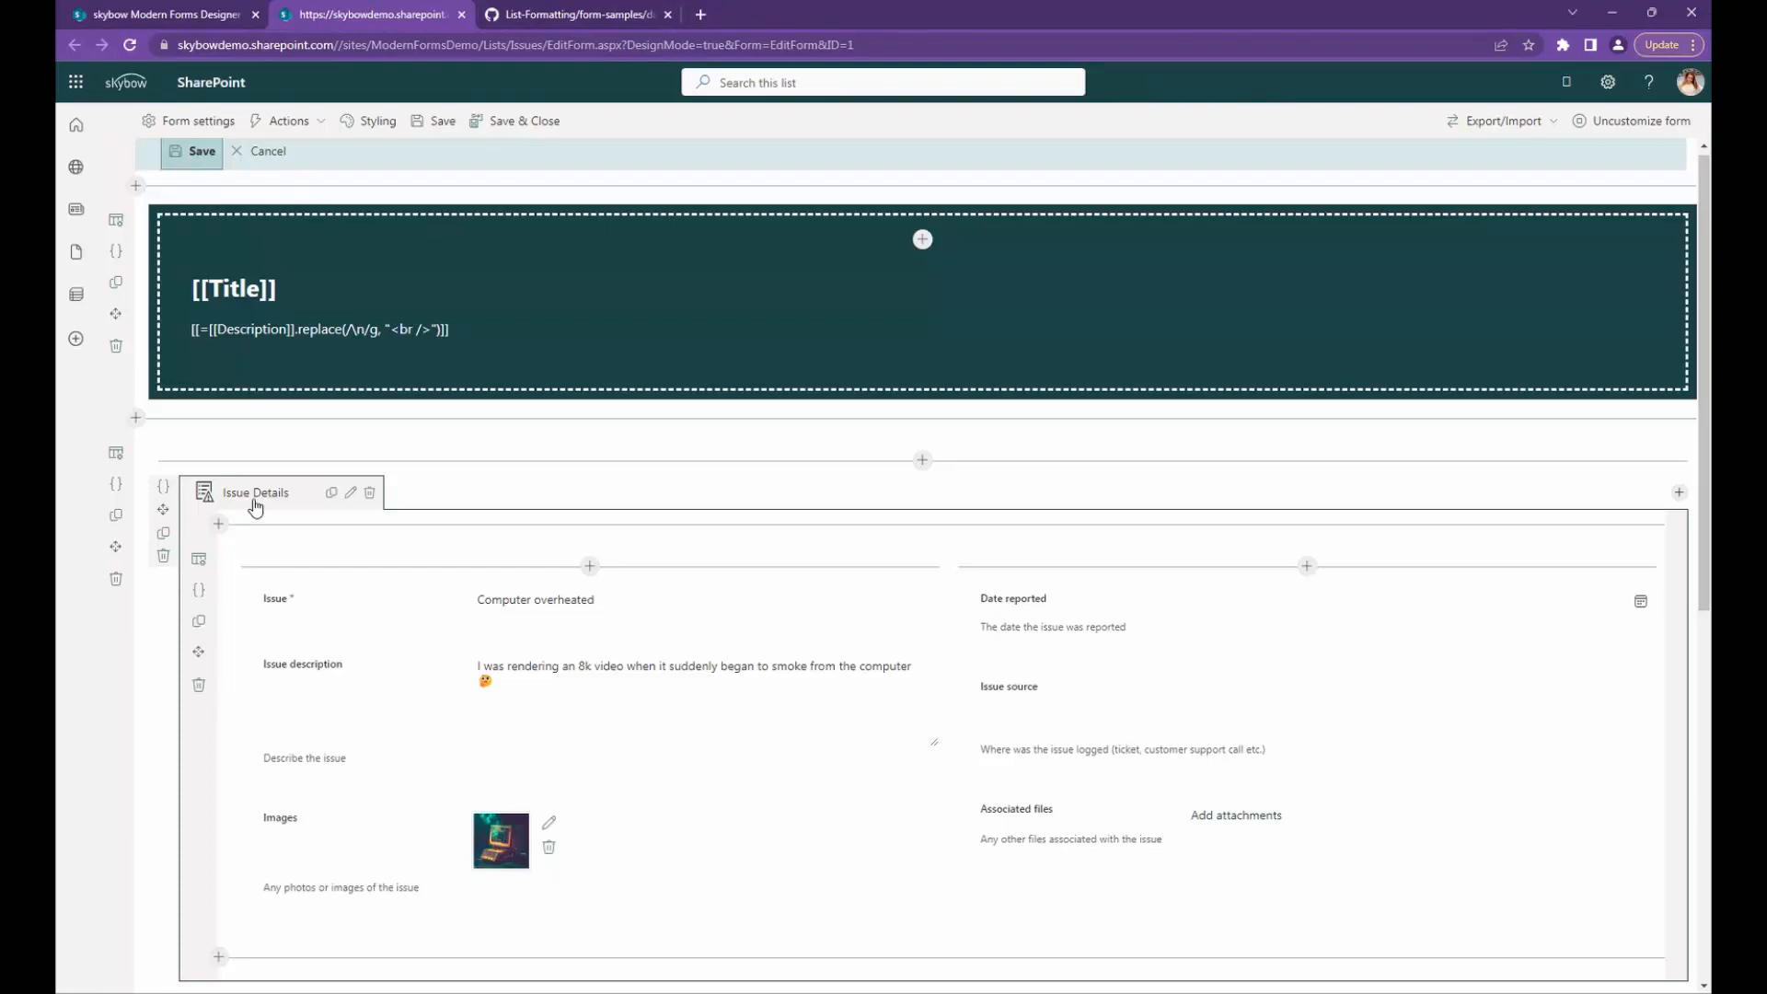
{"action": "scroll", "coordinate": [316, 594], "scroll_direction": "up", "scroll_amount": 1}
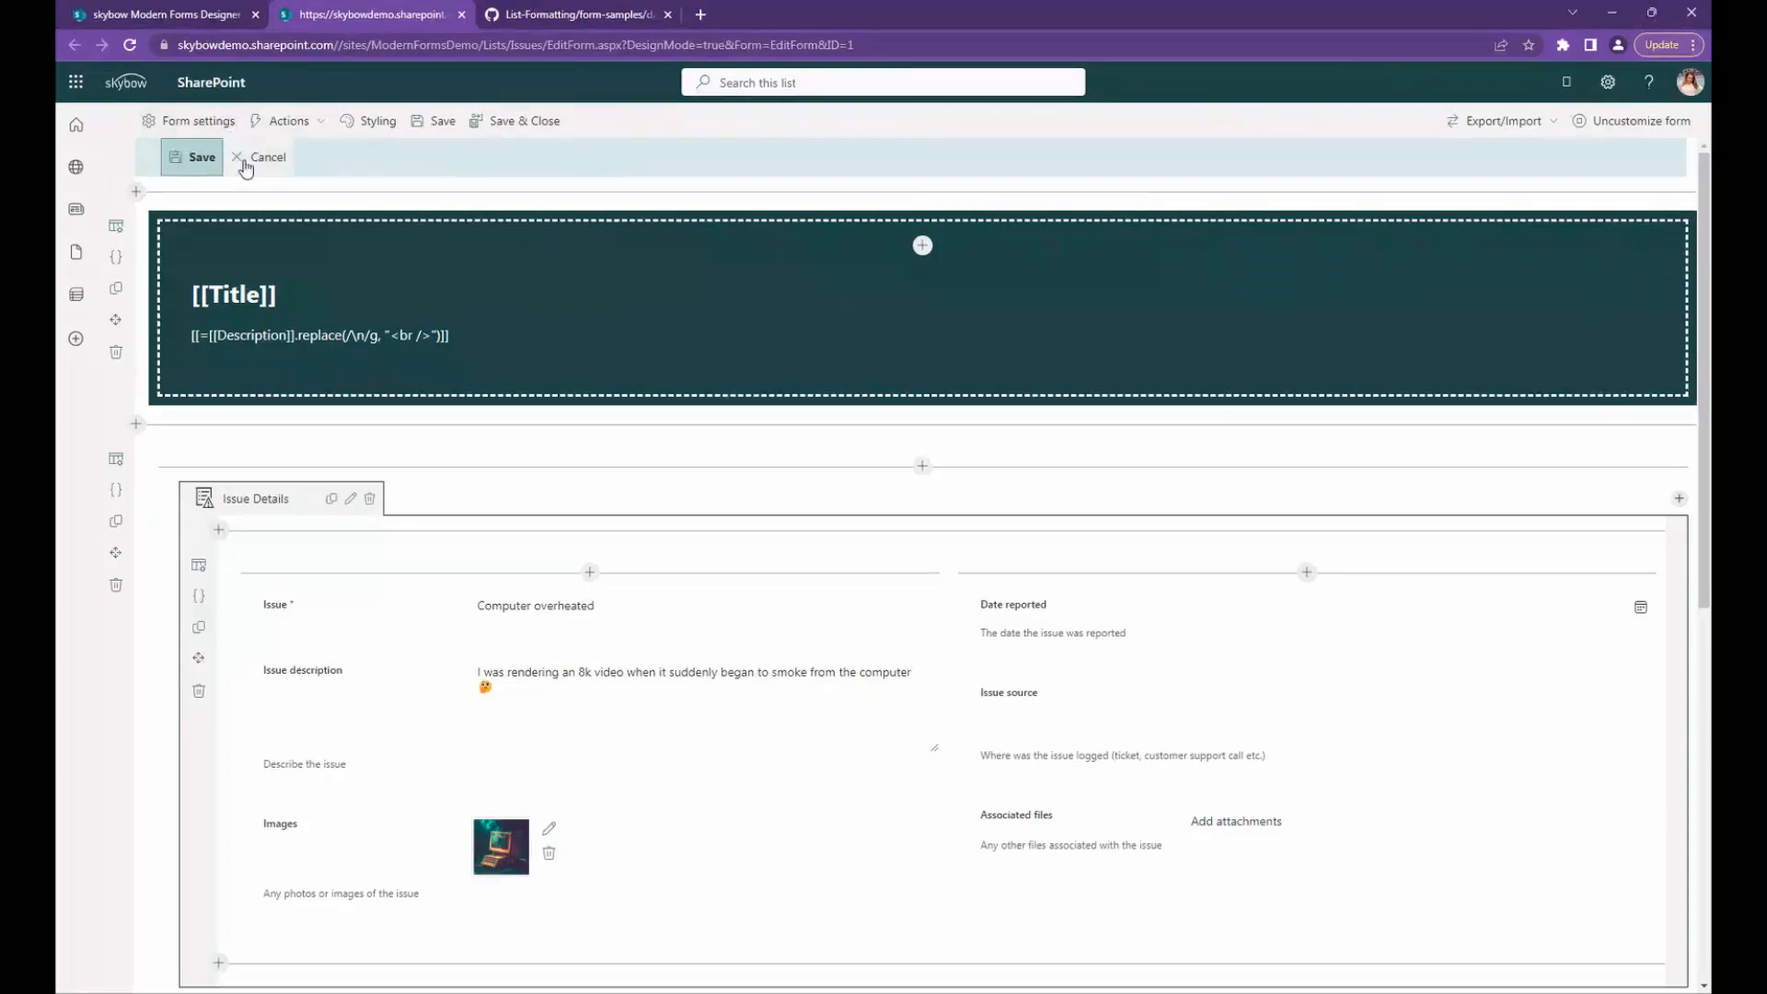
{"action": "left_click", "coordinate": [362, 124]}
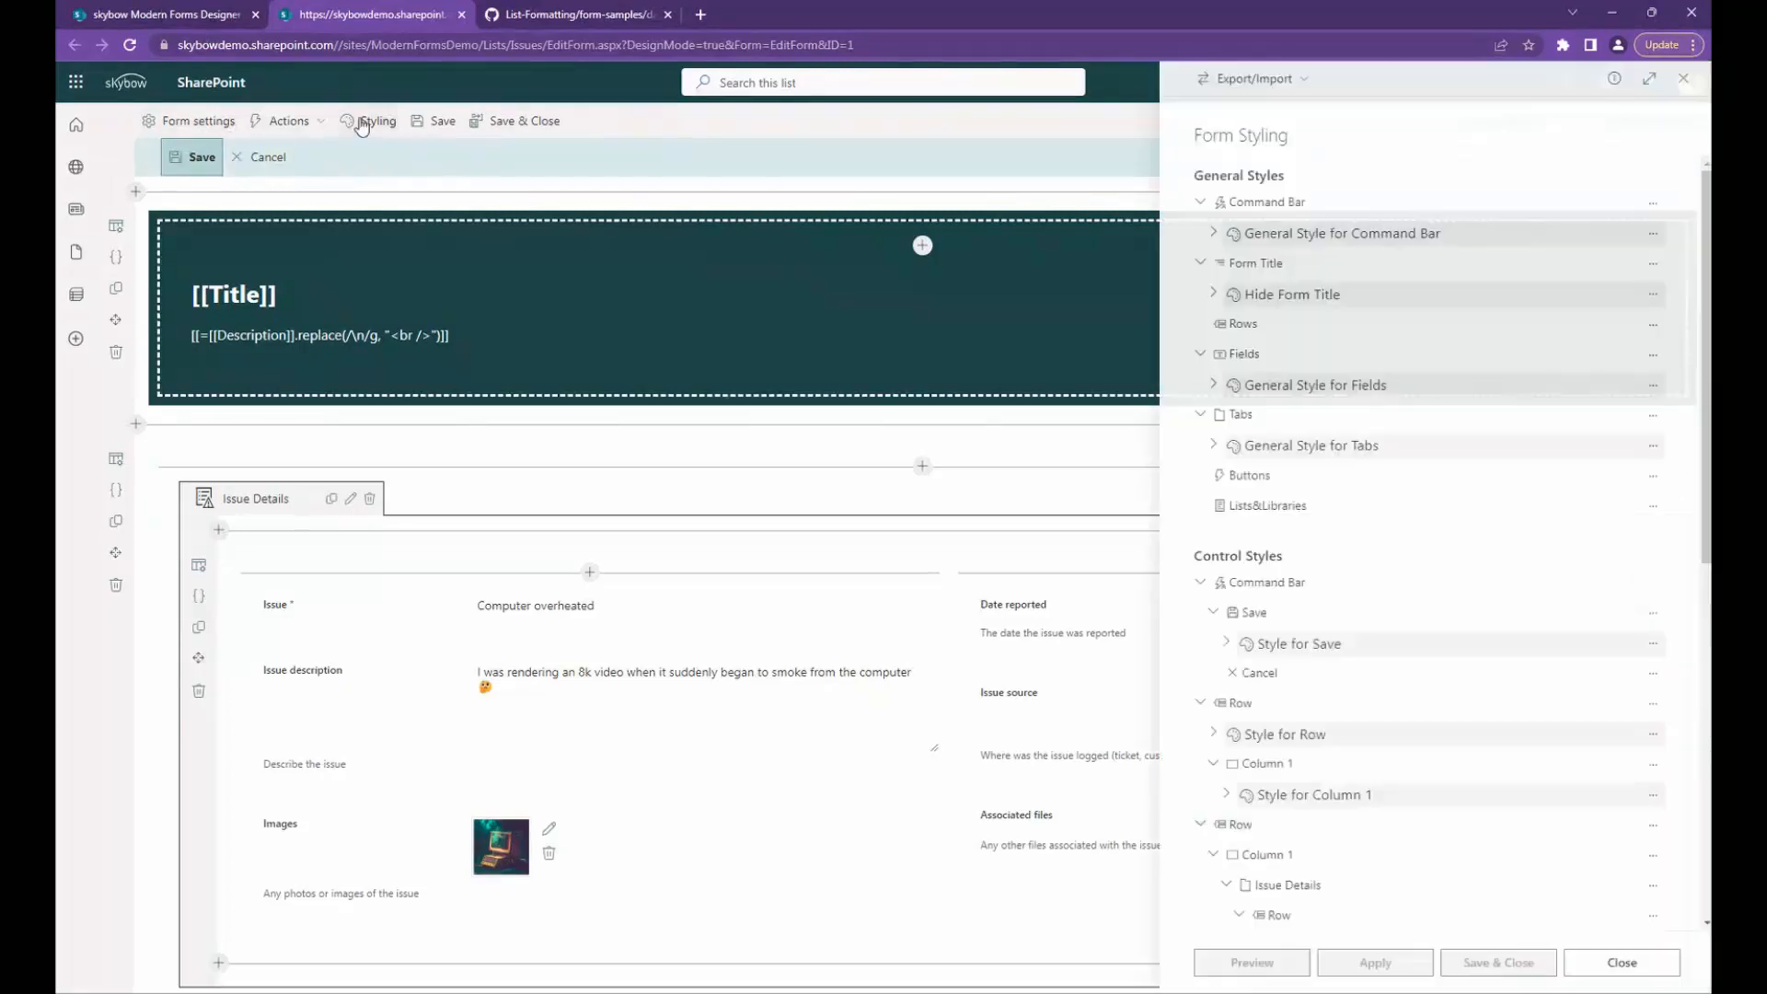
{"action": "scroll", "coordinate": [1388, 819], "scroll_direction": "down", "scroll_amount": 5}
{"action": "scroll", "coordinate": [1388, 819], "scroll_direction": "up", "scroll_amount": 5}
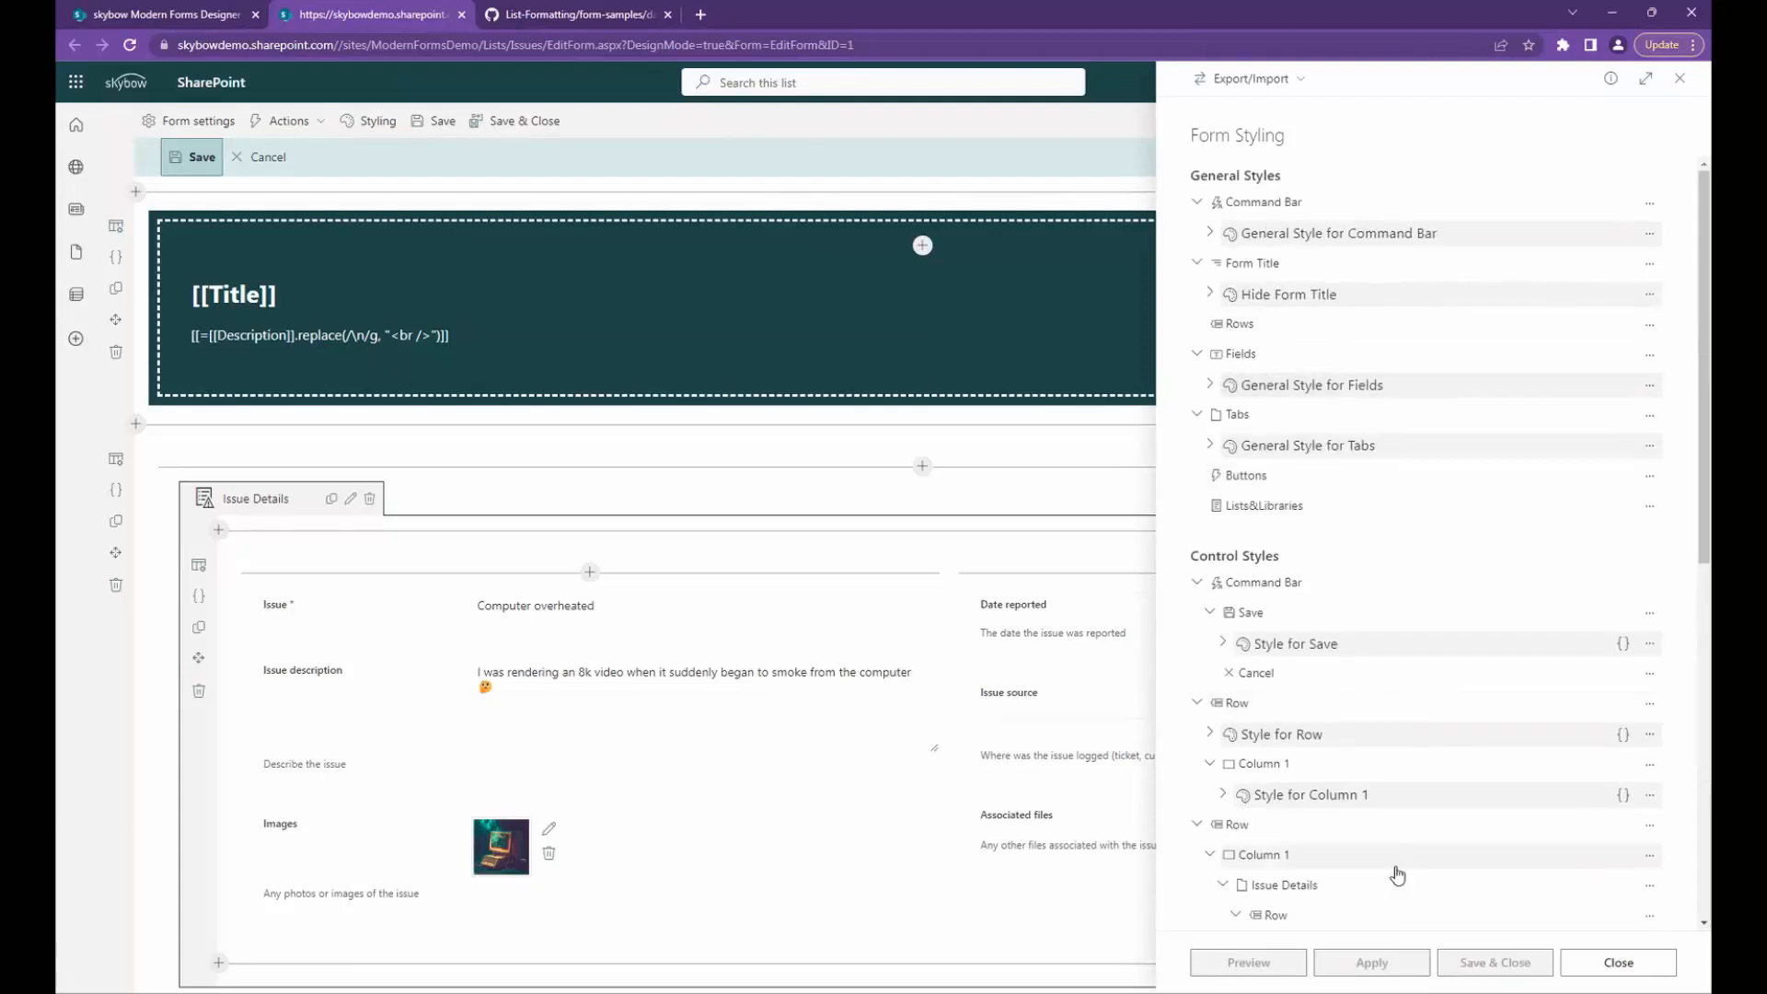
{"action": "left_click", "coordinate": [1679, 79]}
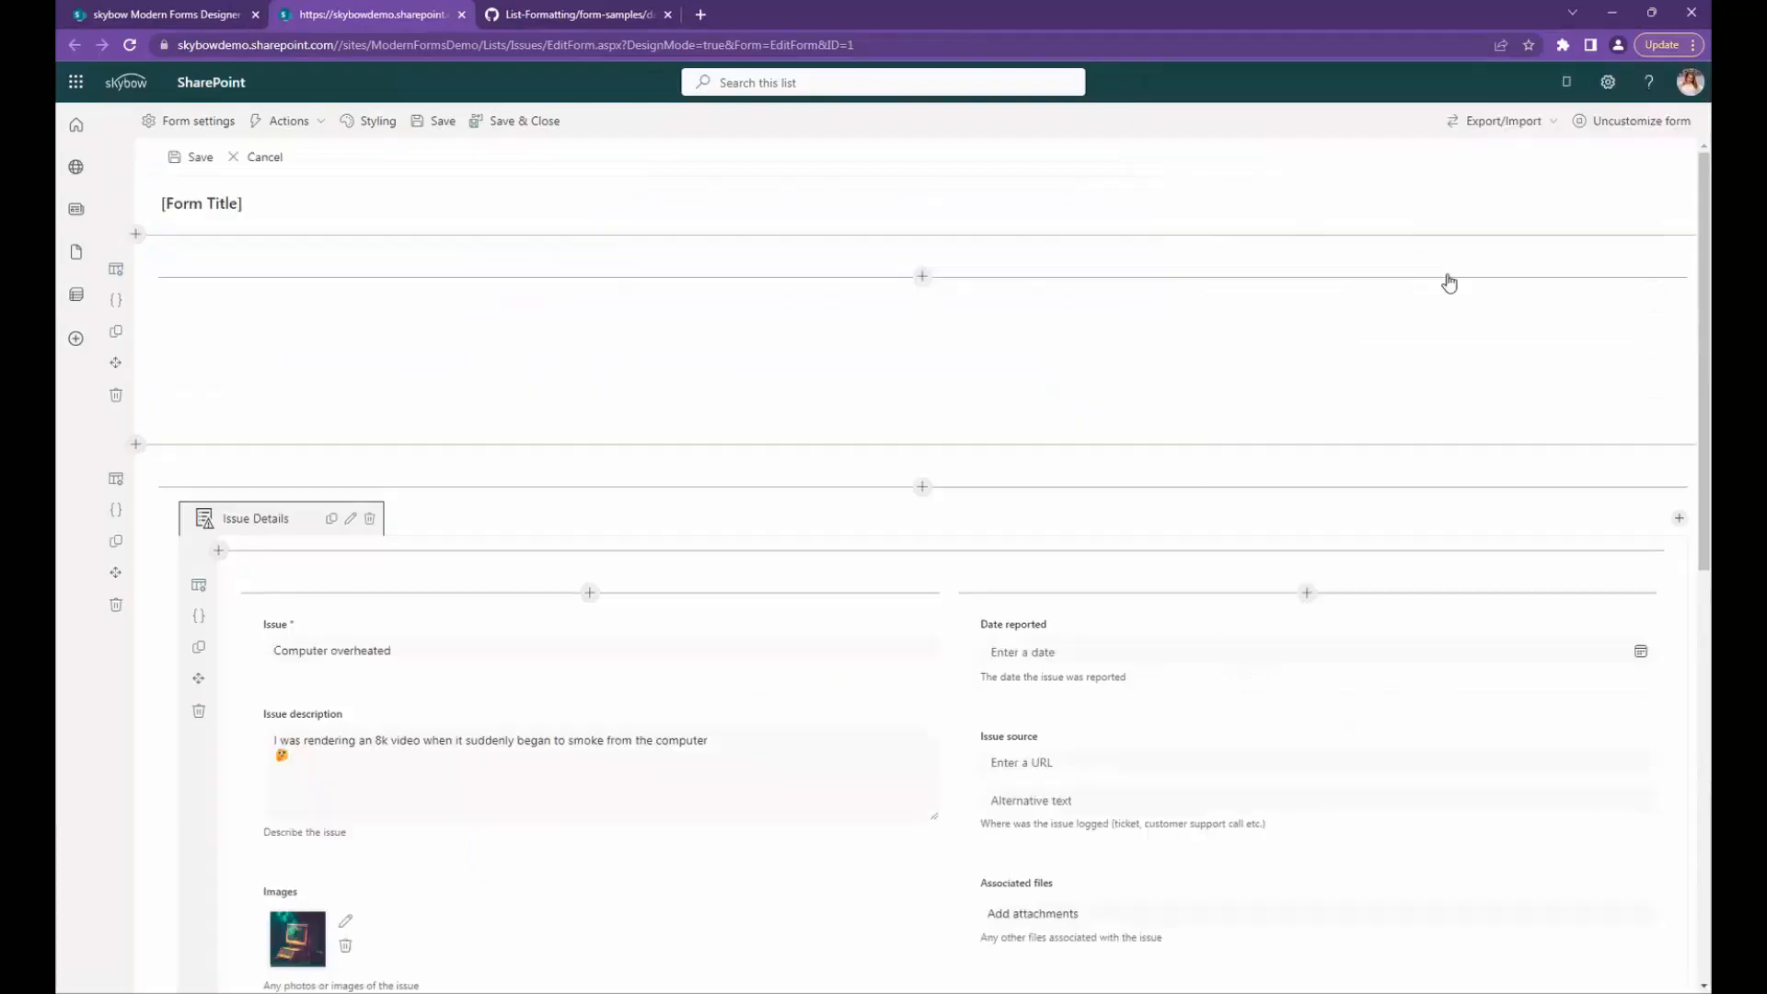
Step: Save the form configuration, then check the imported design by opening the "Computer overheated" item for editing in the Issues list, and close it
{"action": "left_click", "coordinate": [442, 124]}
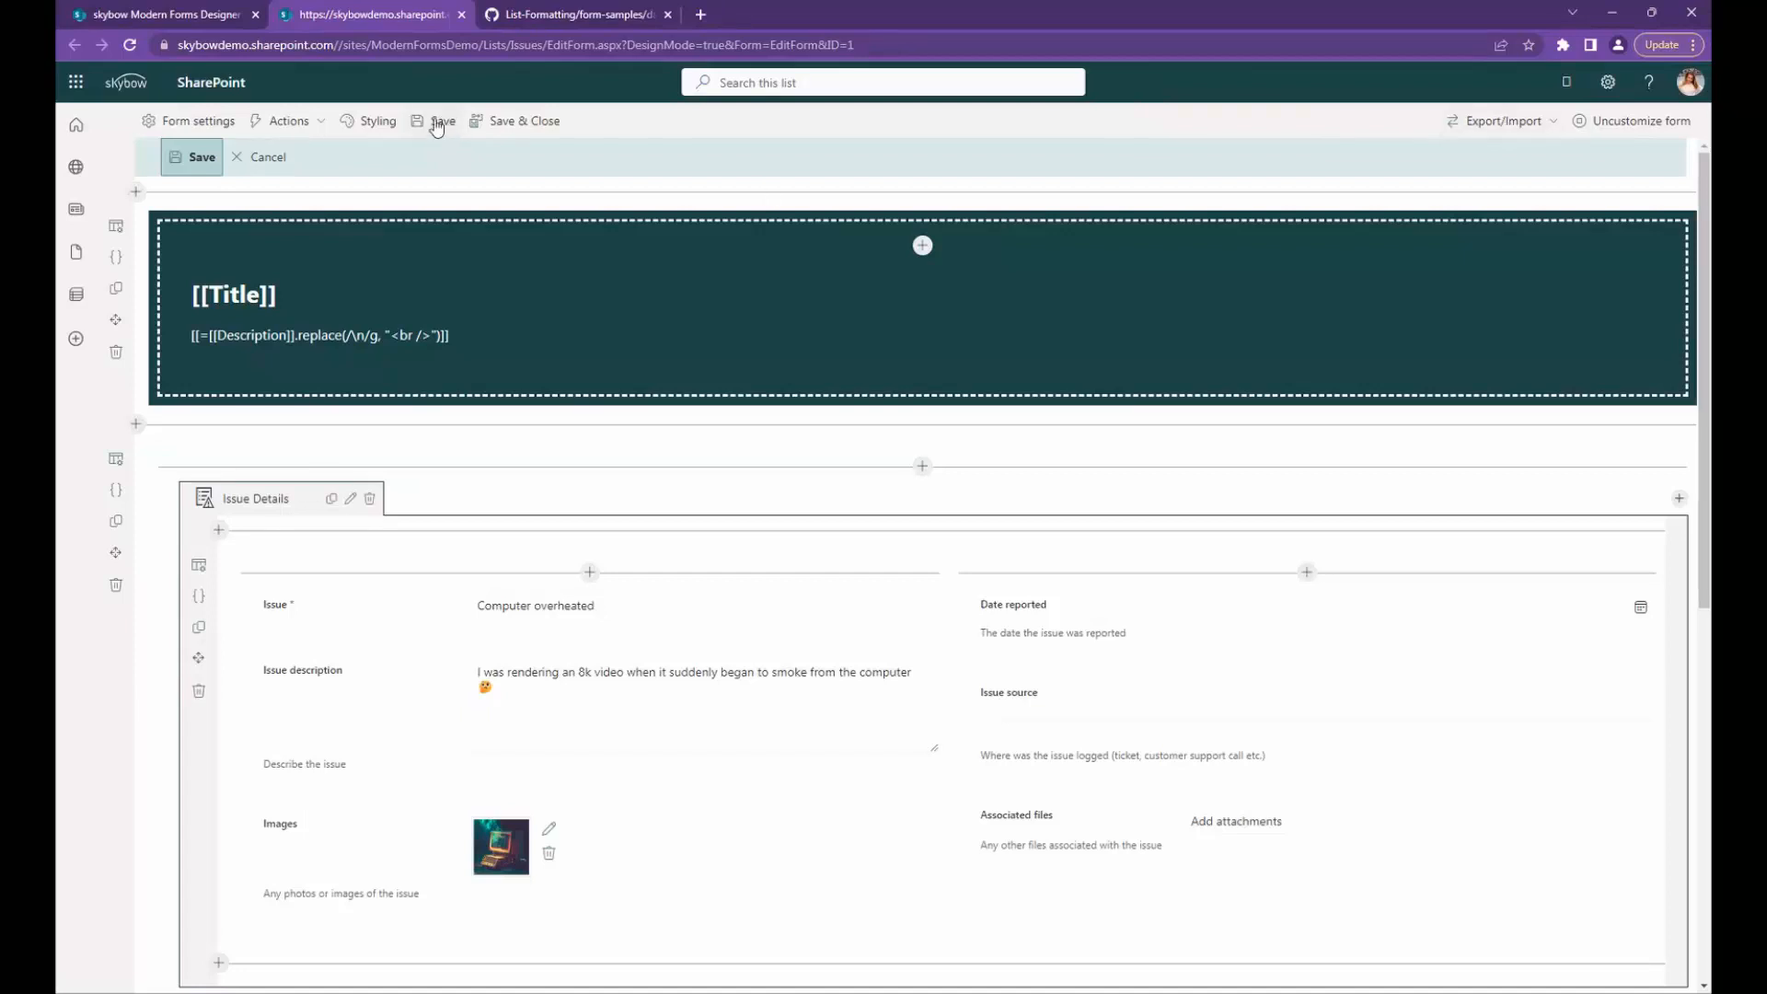
{"action": "left_click", "coordinate": [174, 18]}
{"action": "right_click", "coordinate": [304, 405]}
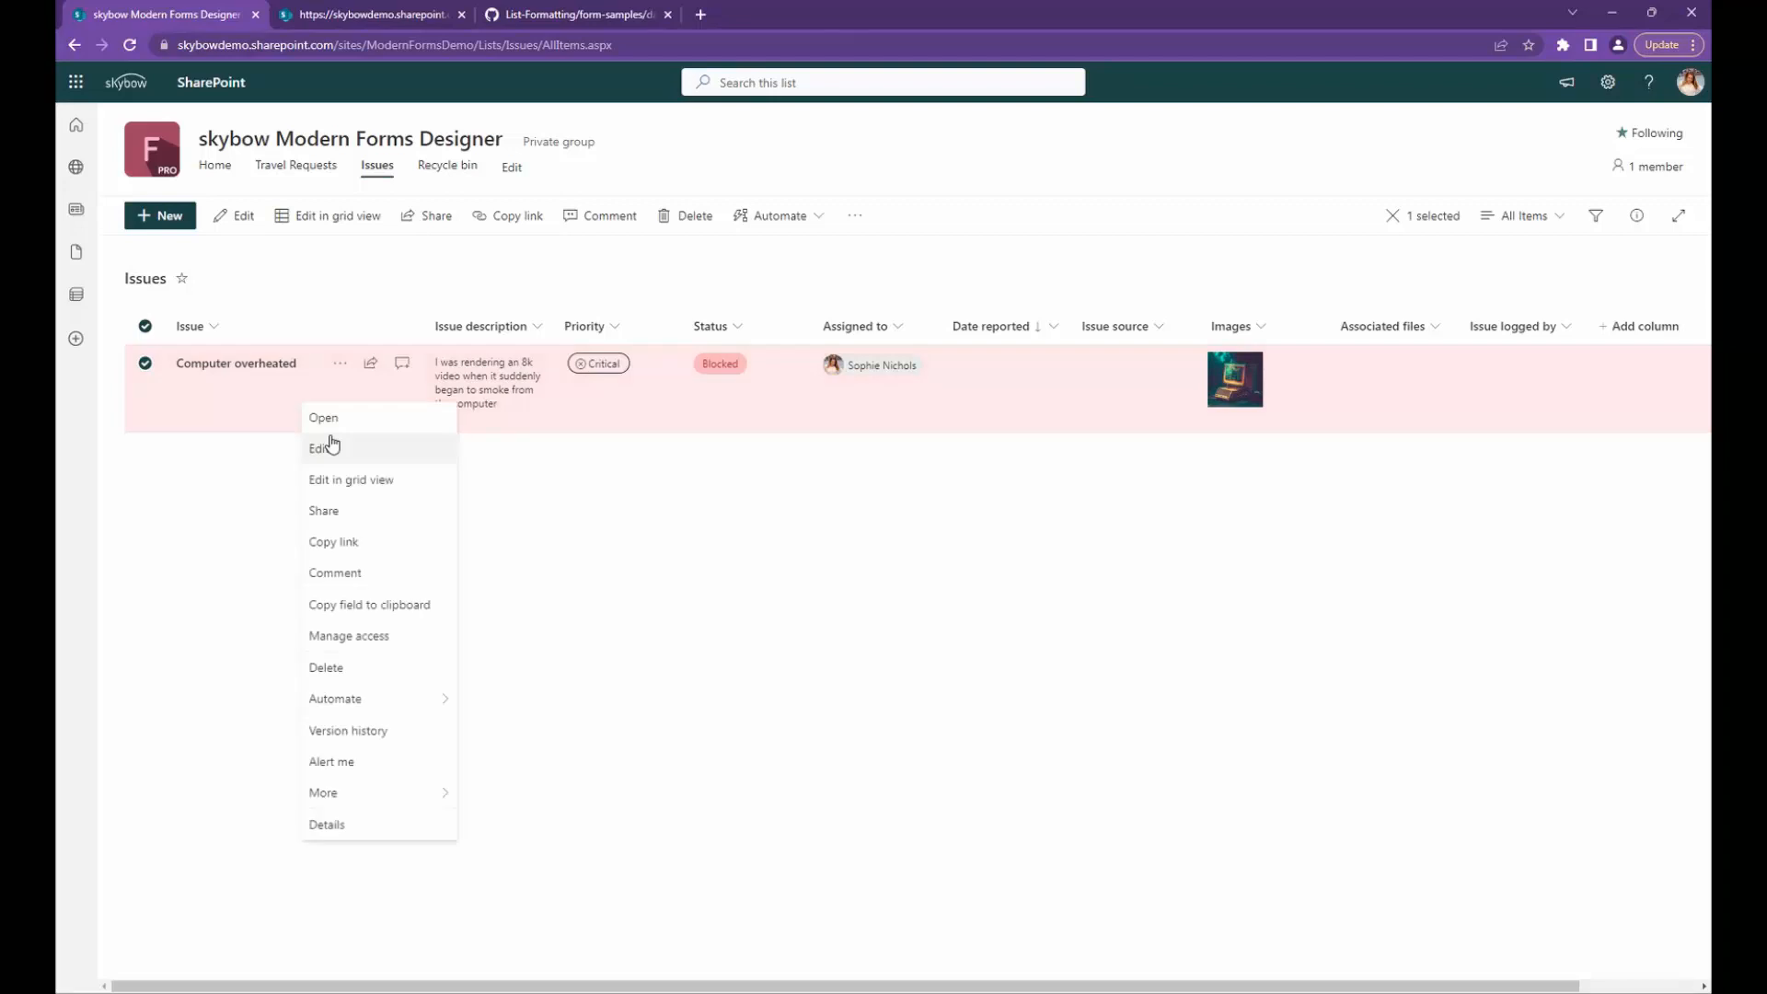
{"action": "left_click", "coordinate": [321, 449]}
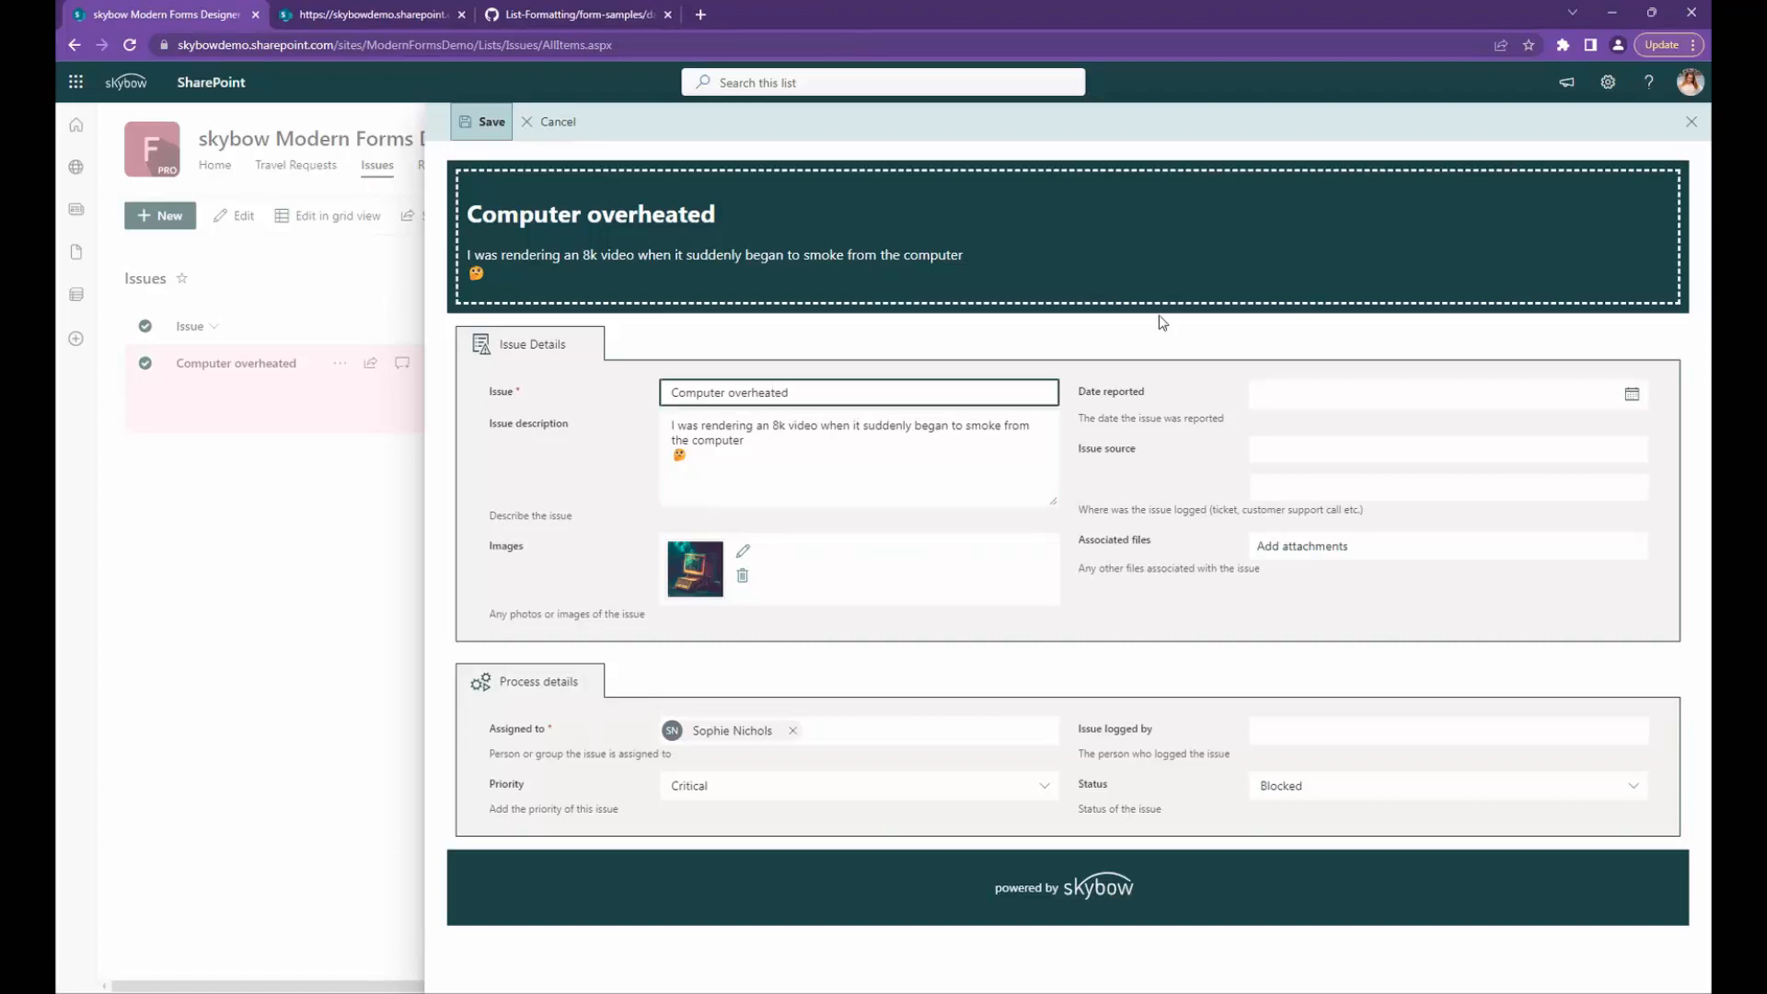
{"action": "left_click", "coordinate": [1692, 122]}
Step: Change the site's look to the Orange SharePoint theme and save it
{"action": "left_click", "coordinate": [1607, 84]}
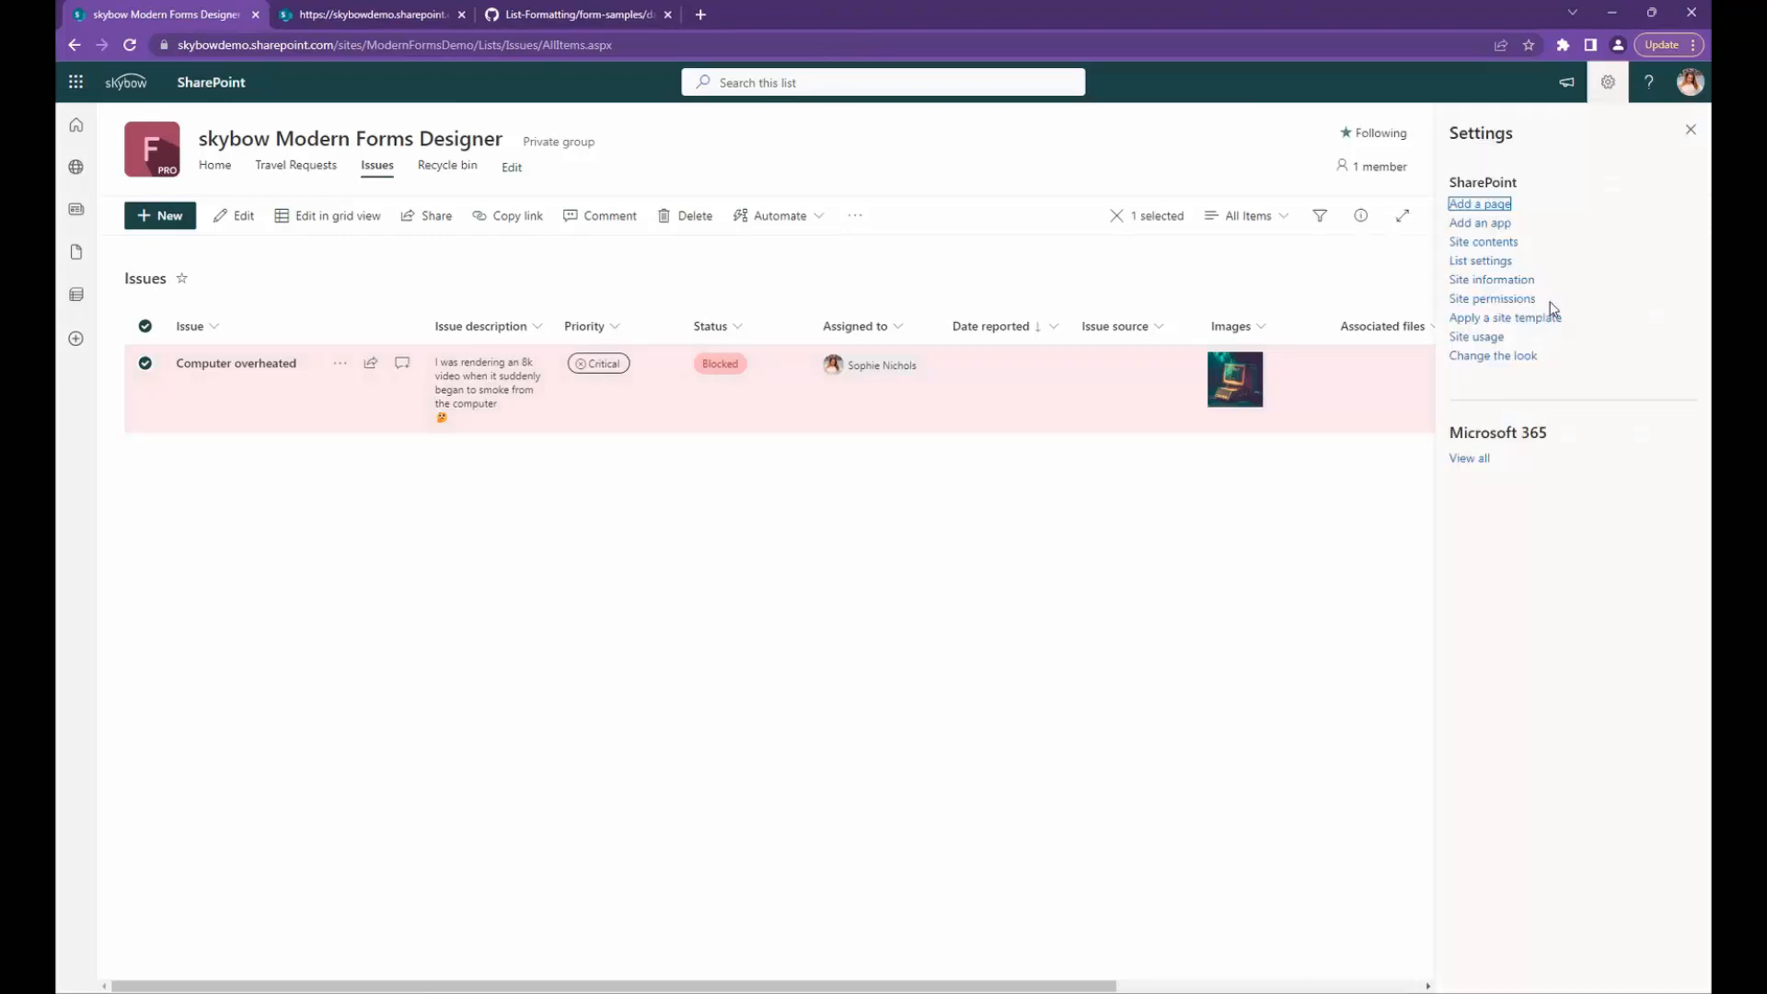
{"action": "left_click", "coordinate": [1473, 361]}
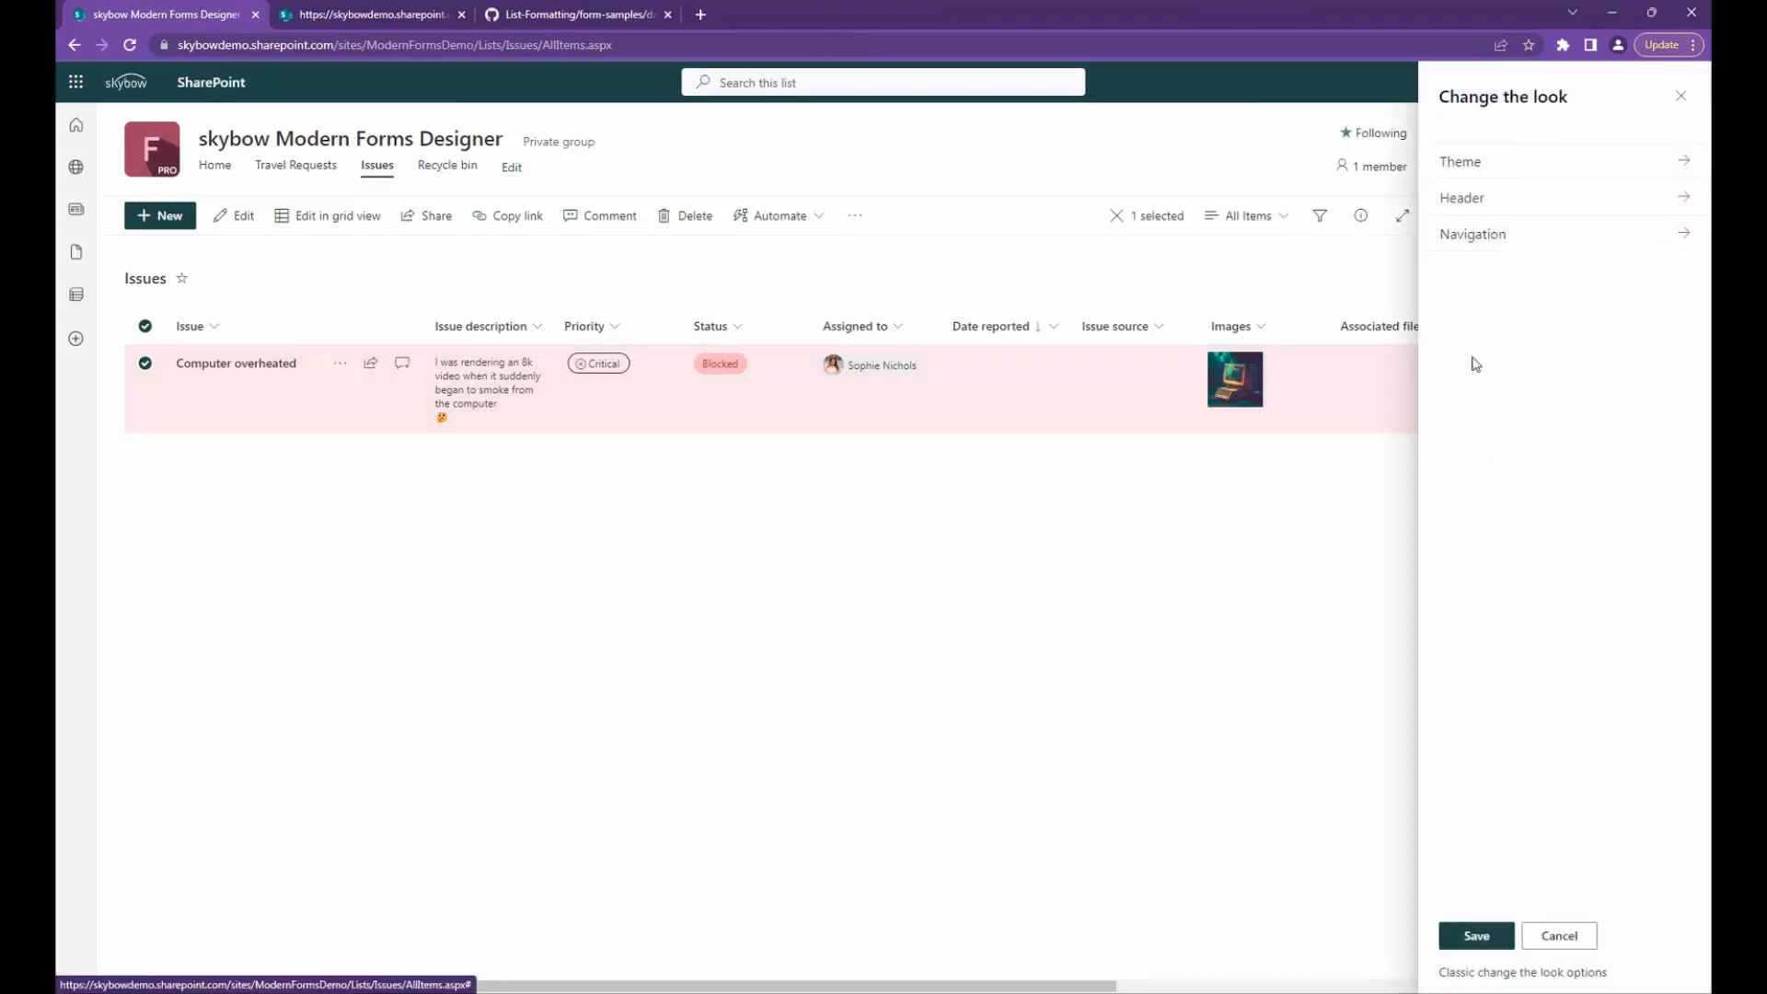
{"action": "left_click", "coordinate": [1447, 175]}
{"action": "left_click", "coordinate": [1448, 355]}
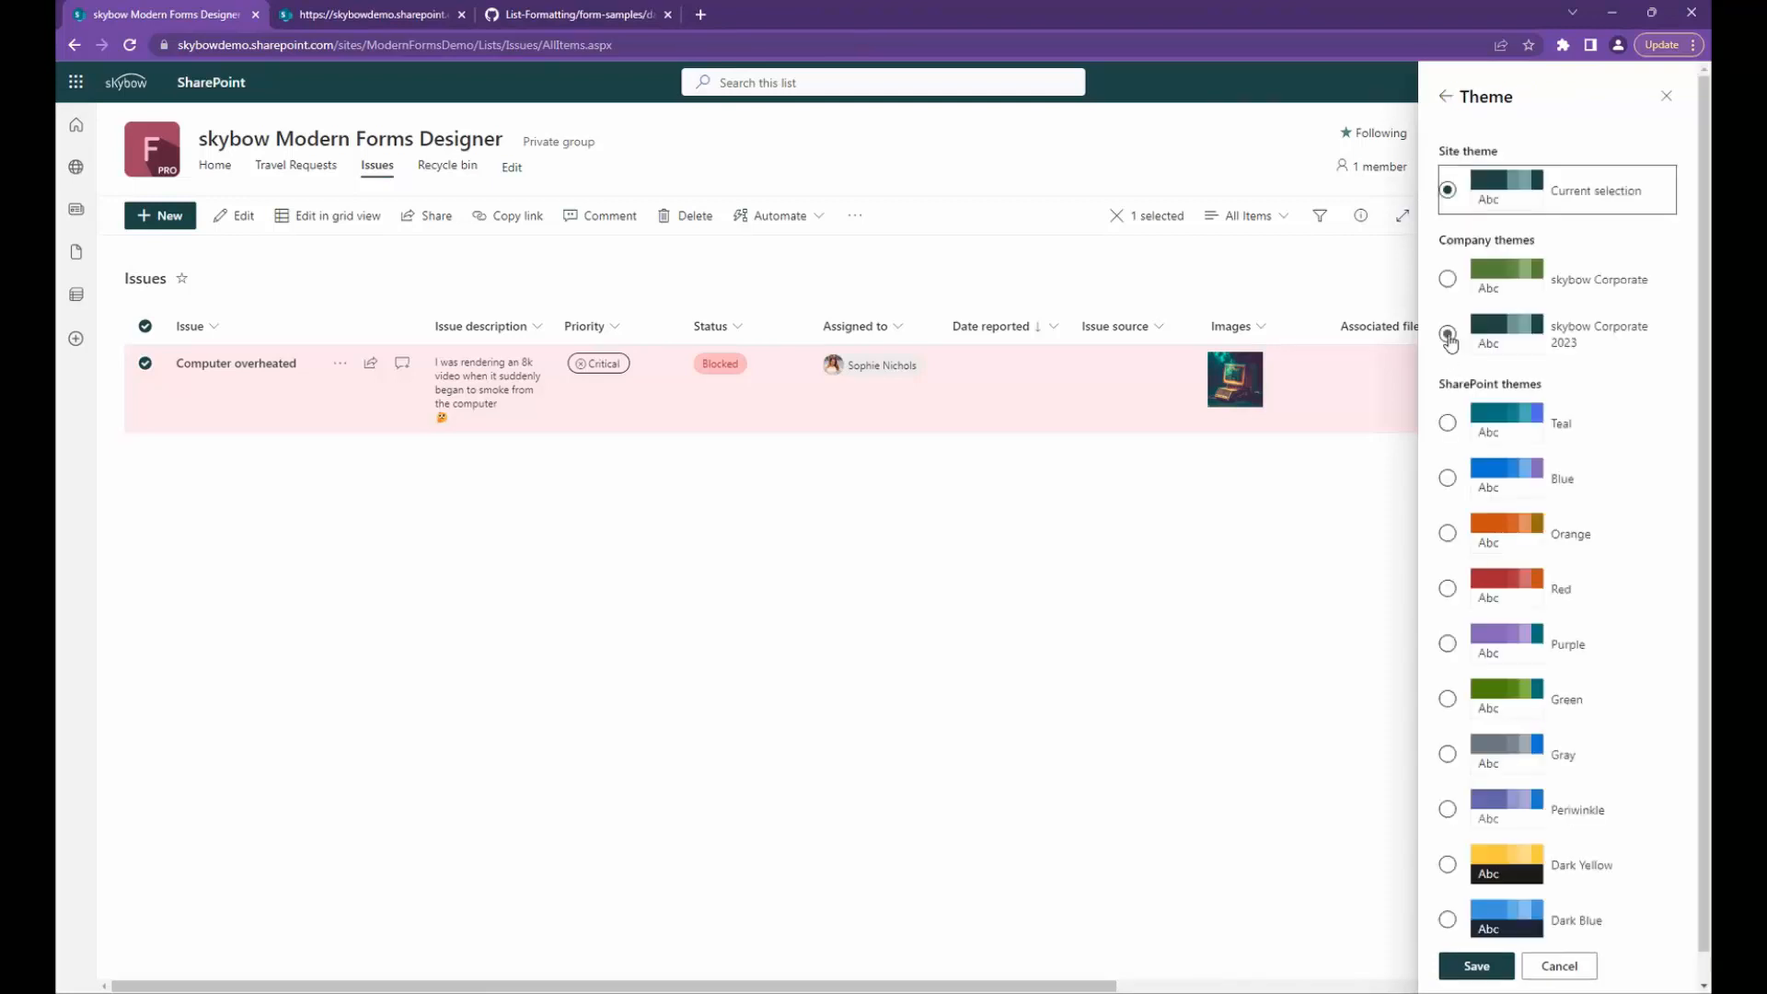
{"action": "left_click", "coordinate": [1448, 535]}
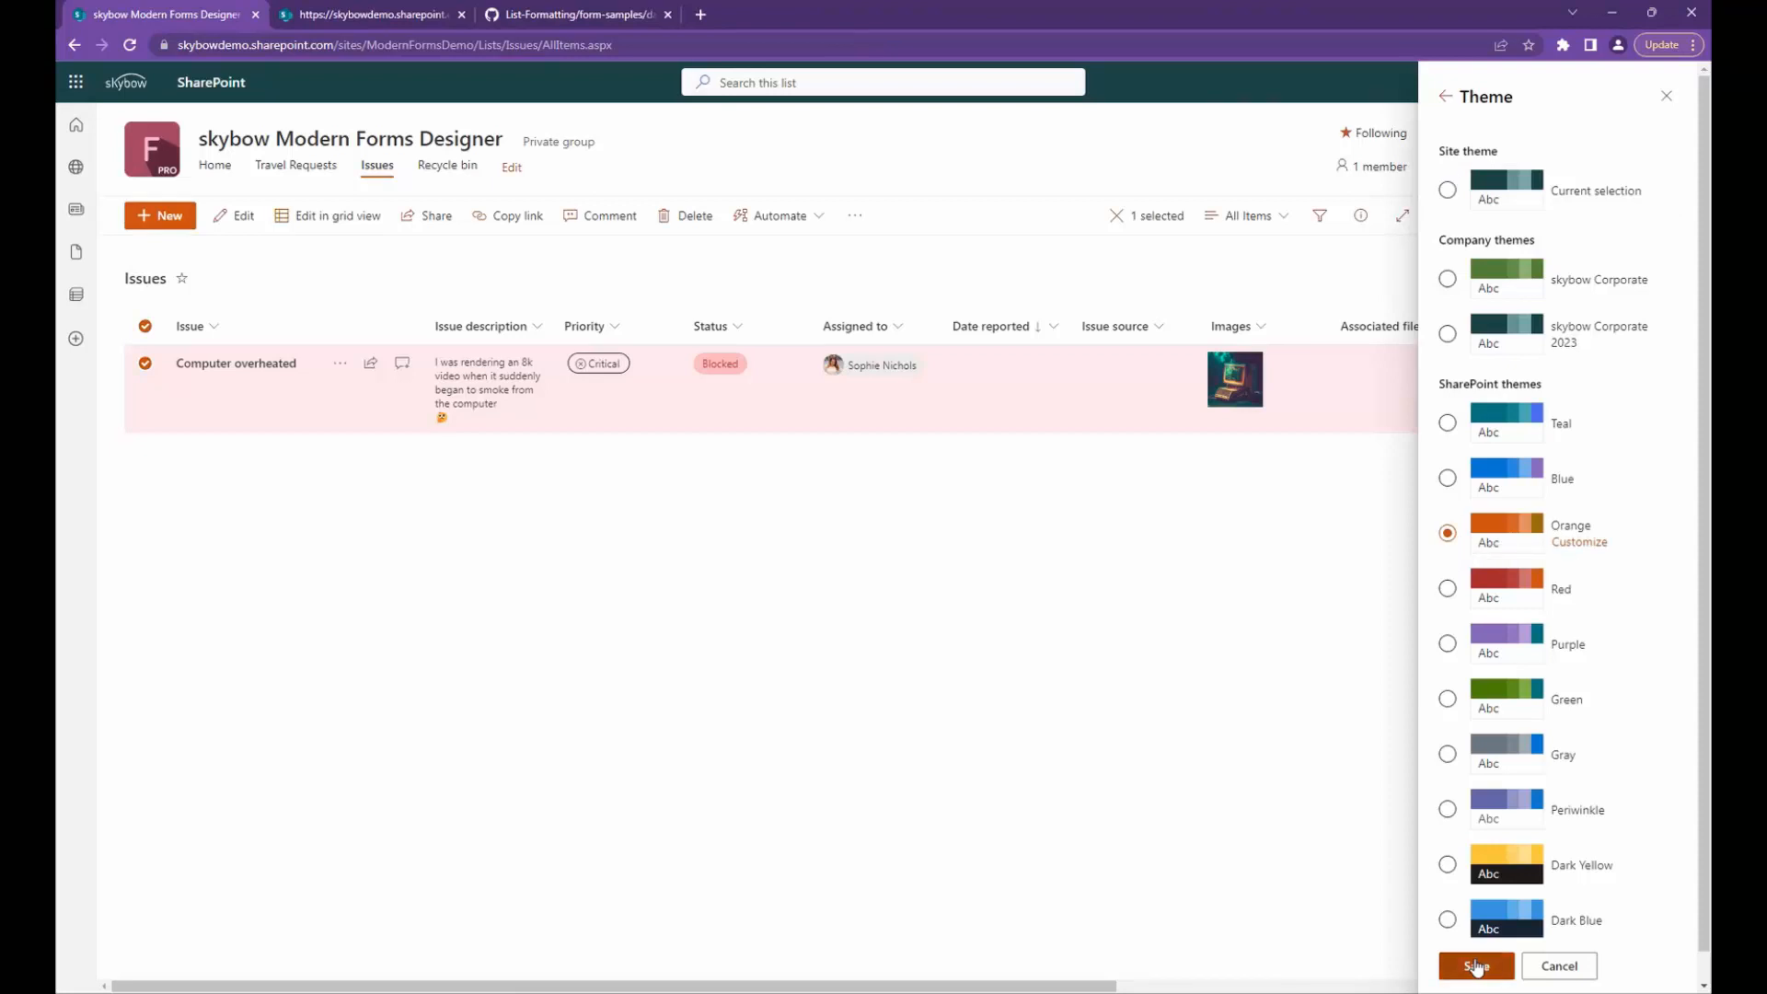
{"action": "left_click", "coordinate": [1476, 967]}
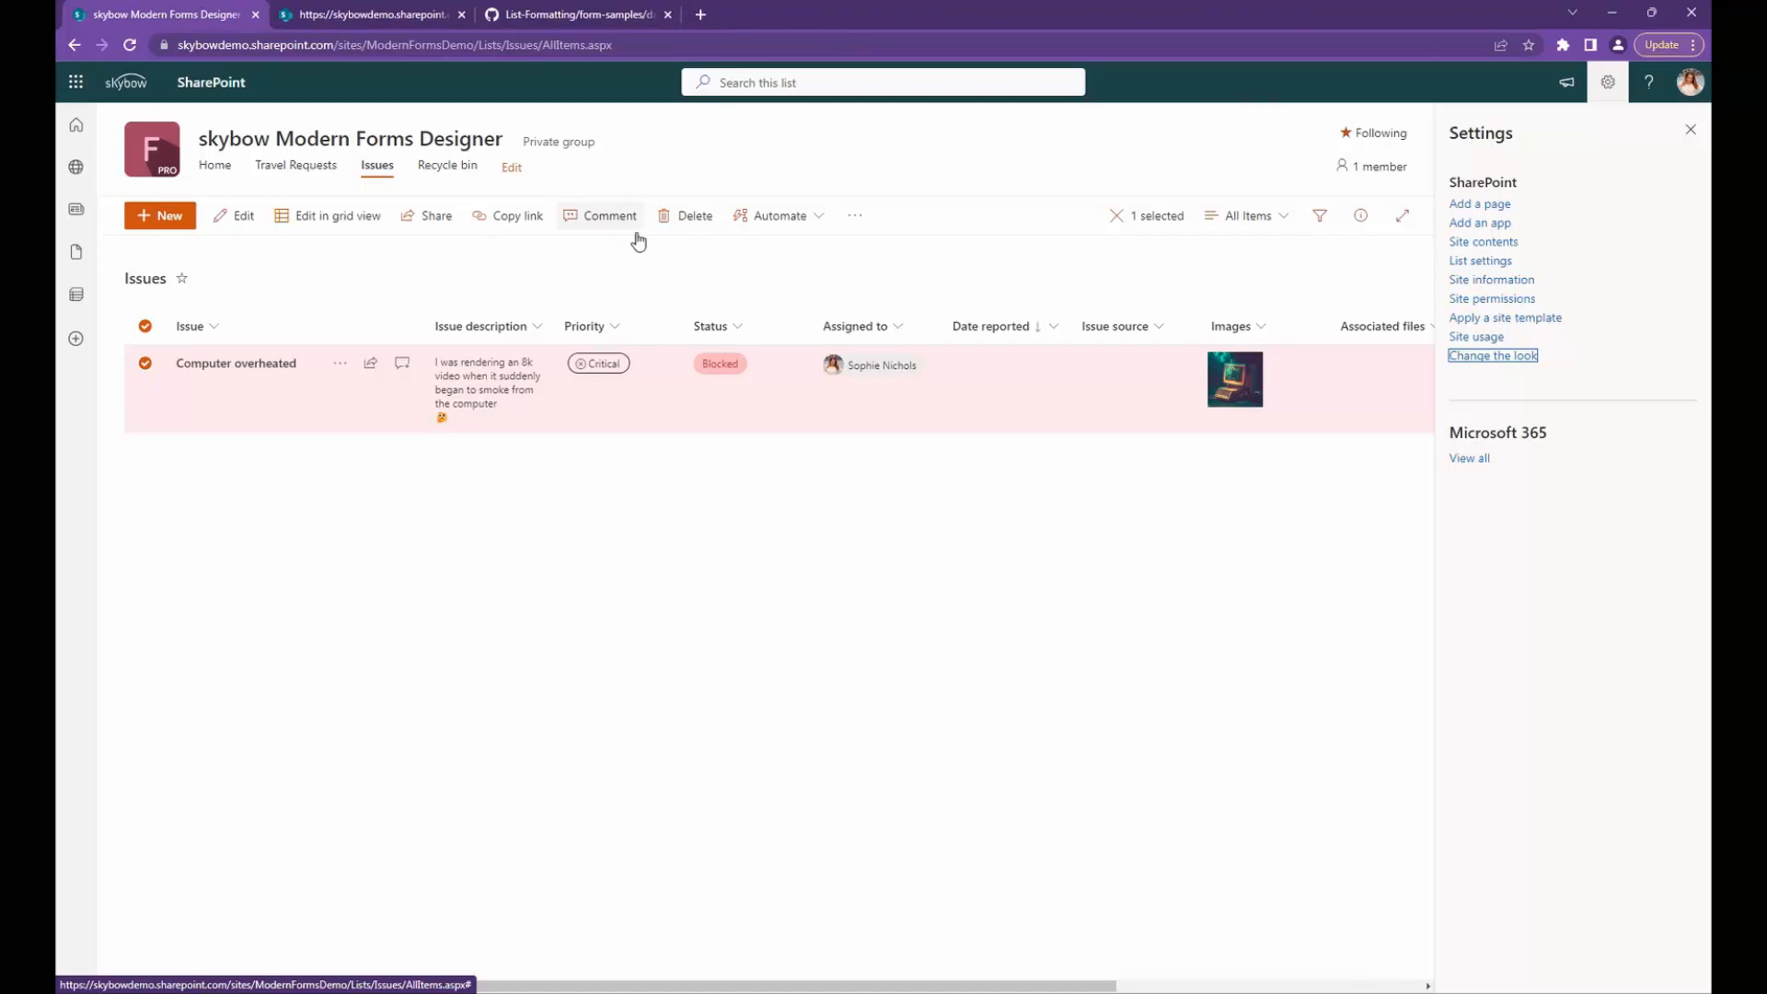
{"action": "left_click", "coordinate": [704, 622]}
Step: Reload the Issues list and open the "Computer overheated" item for editing to check the form design in the new theme
{"action": "key", "text": "F5"}
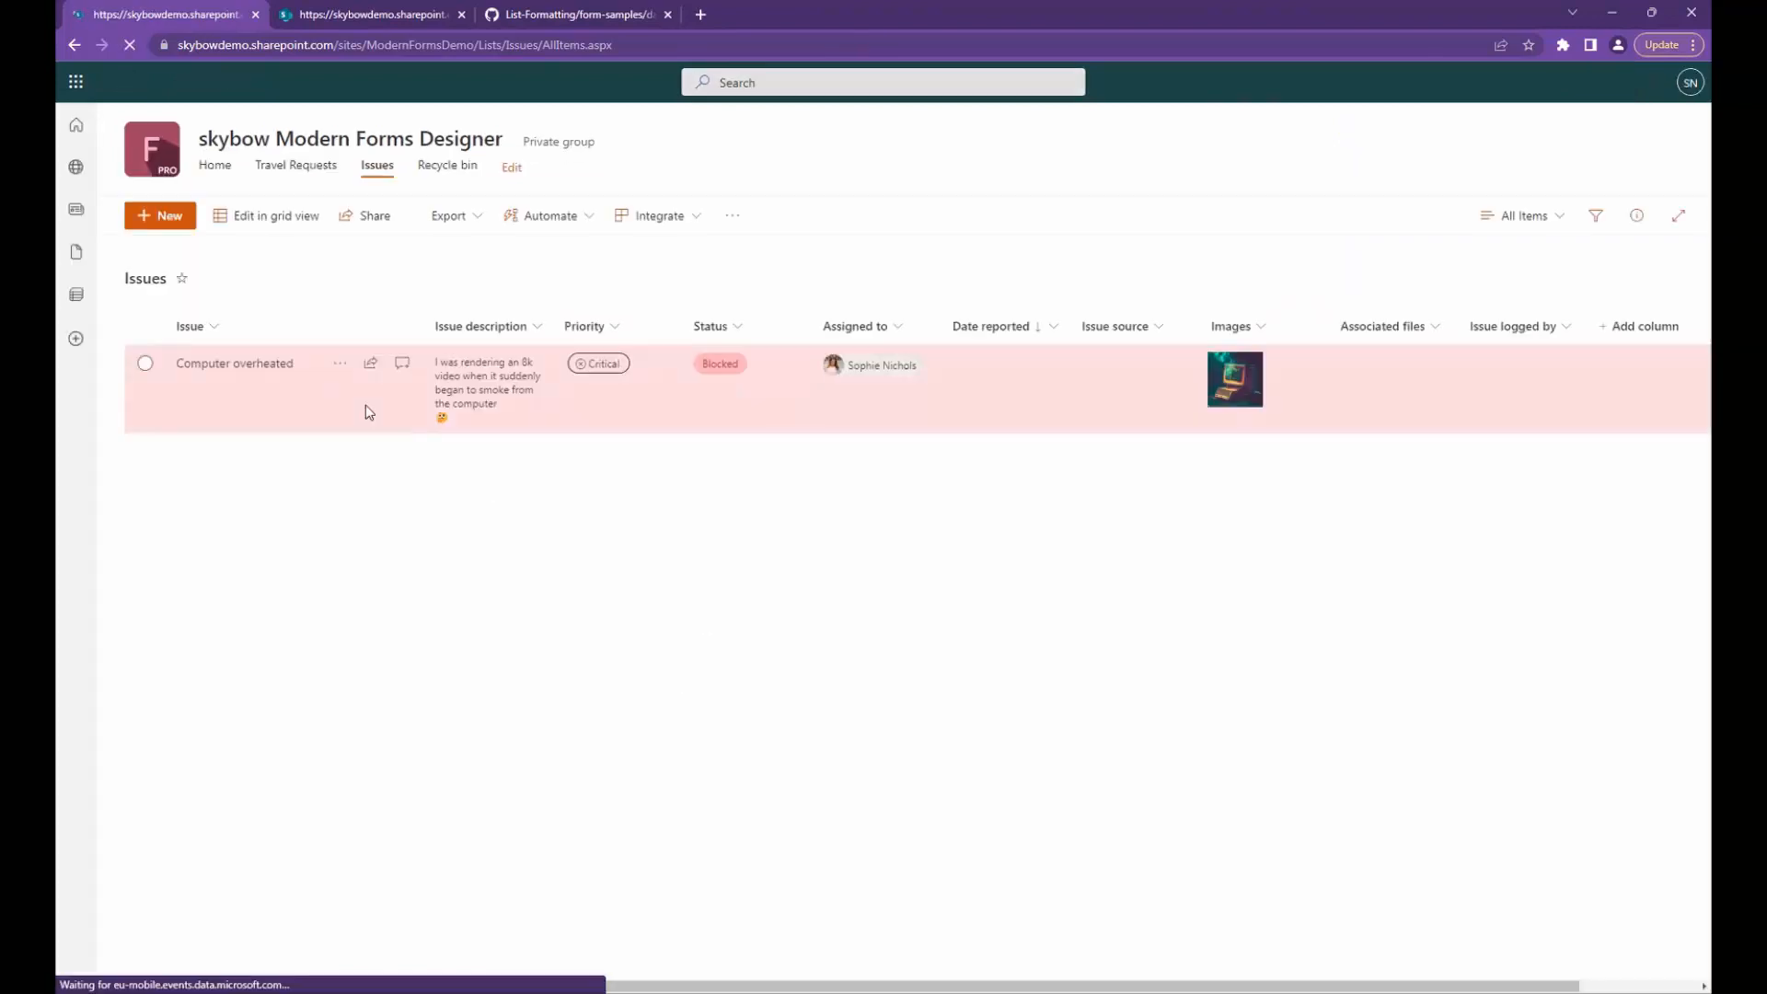
{"action": "right_click", "coordinate": [364, 401]}
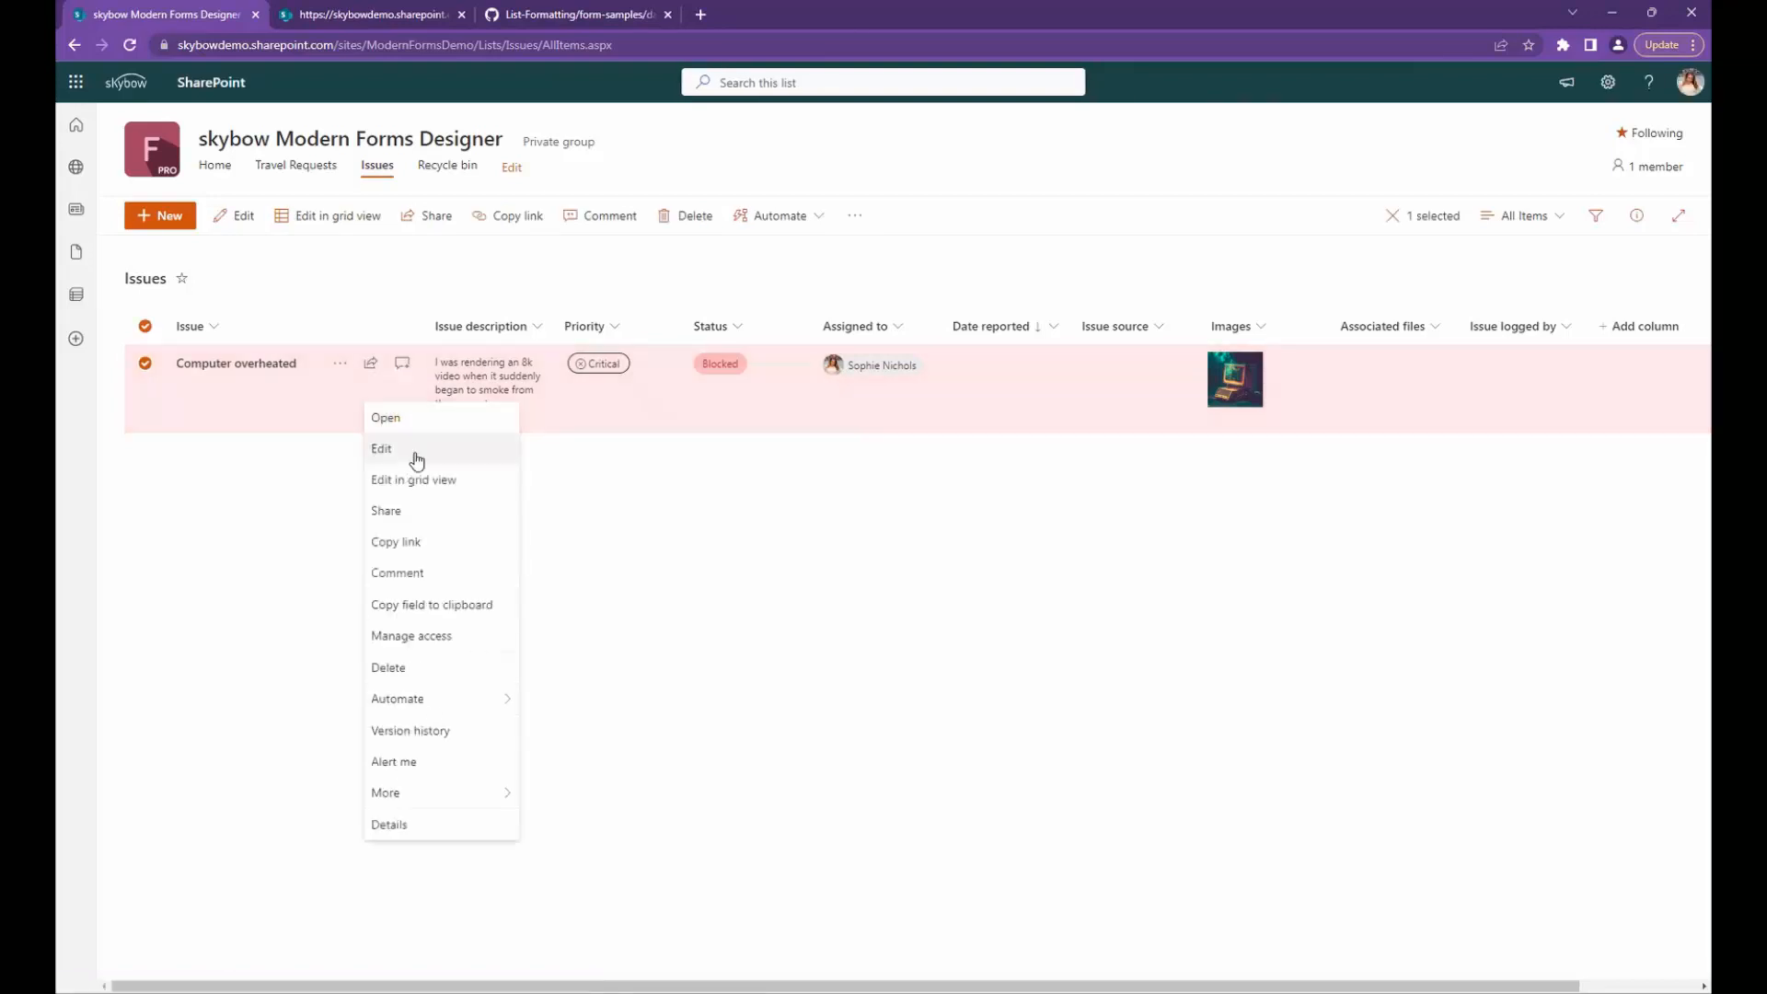
{"action": "left_click", "coordinate": [415, 451]}
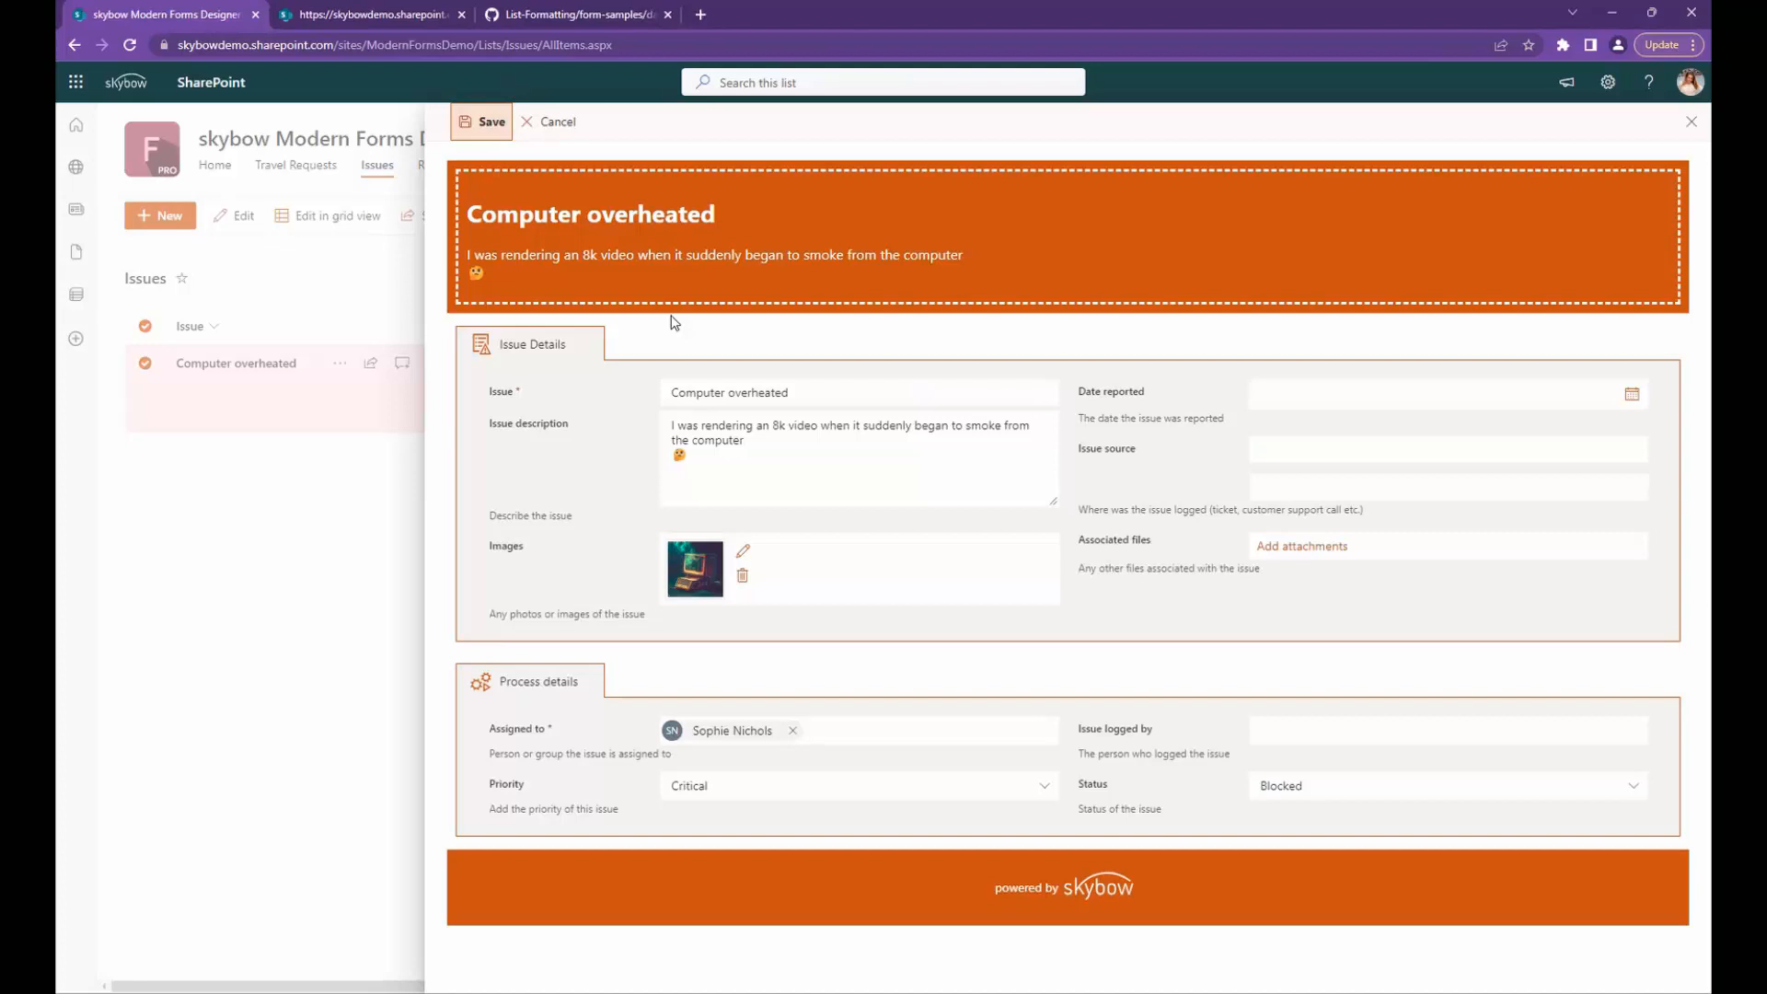
{"action": "left_click", "coordinate": [966, 462]}
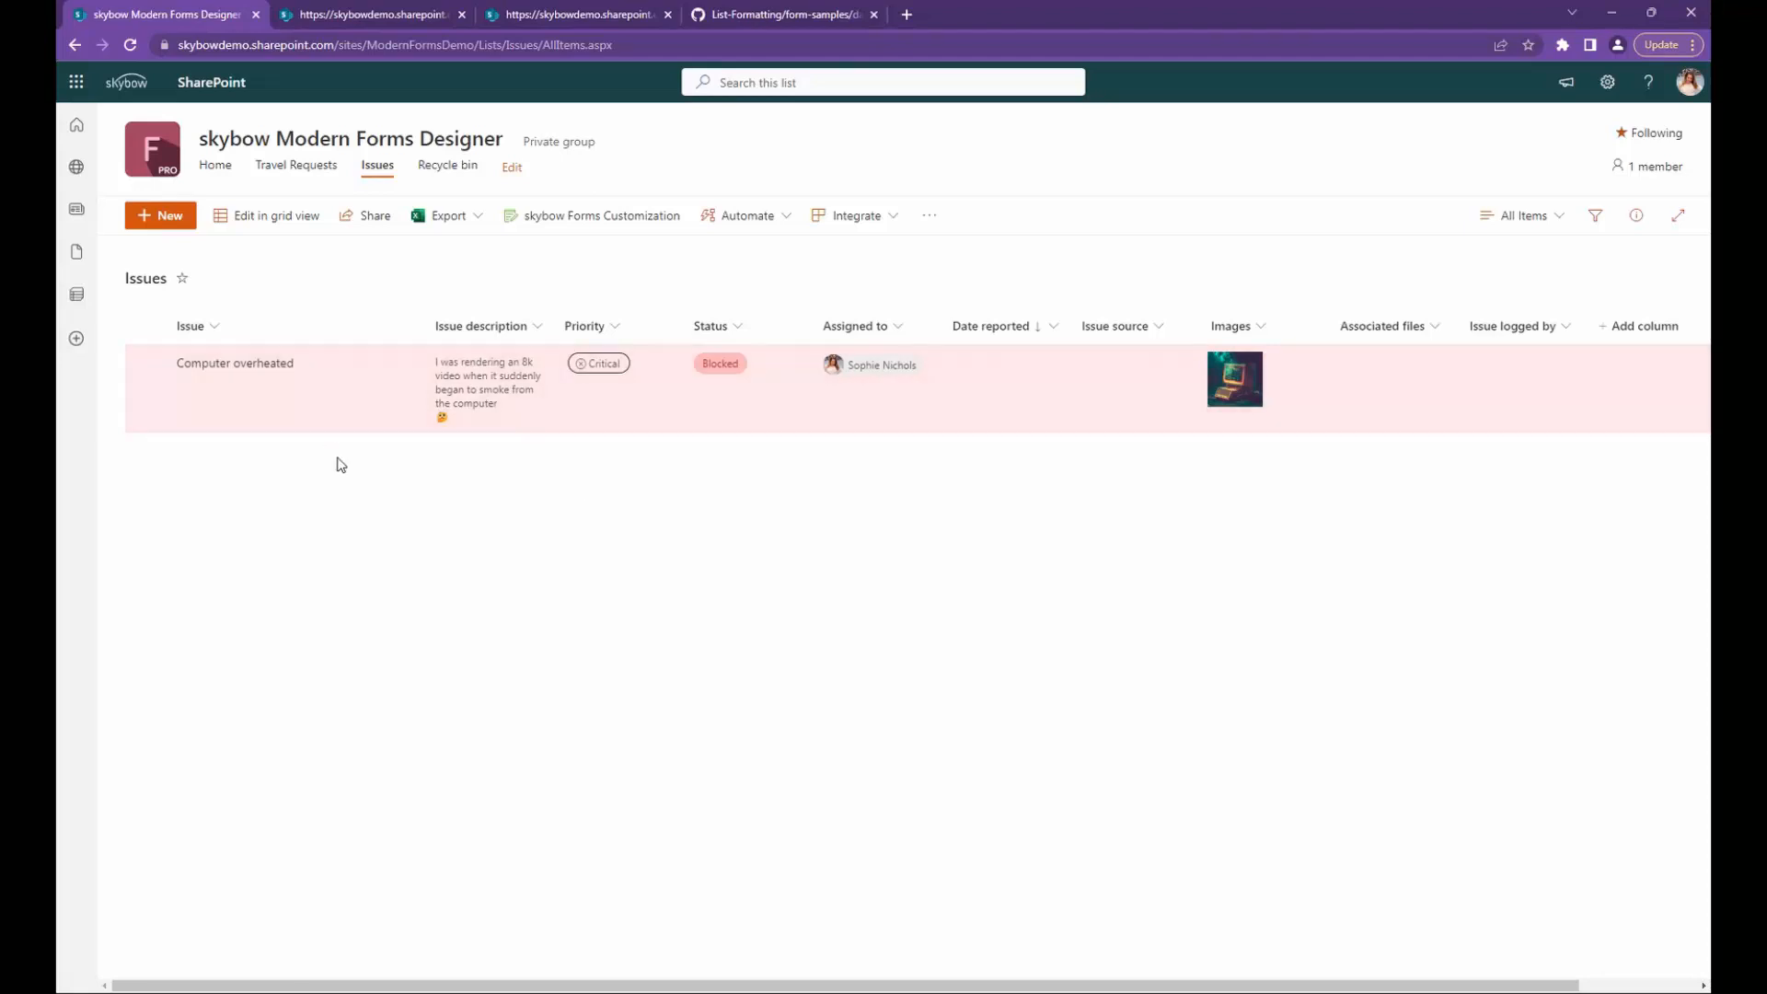
Step: Open the "Computer overheated" item for editing and check its form and Issue Details section in an enlarged Samsung Galaxy S20 Ultra preview
{"action": "right_click", "coordinate": [335, 397]}
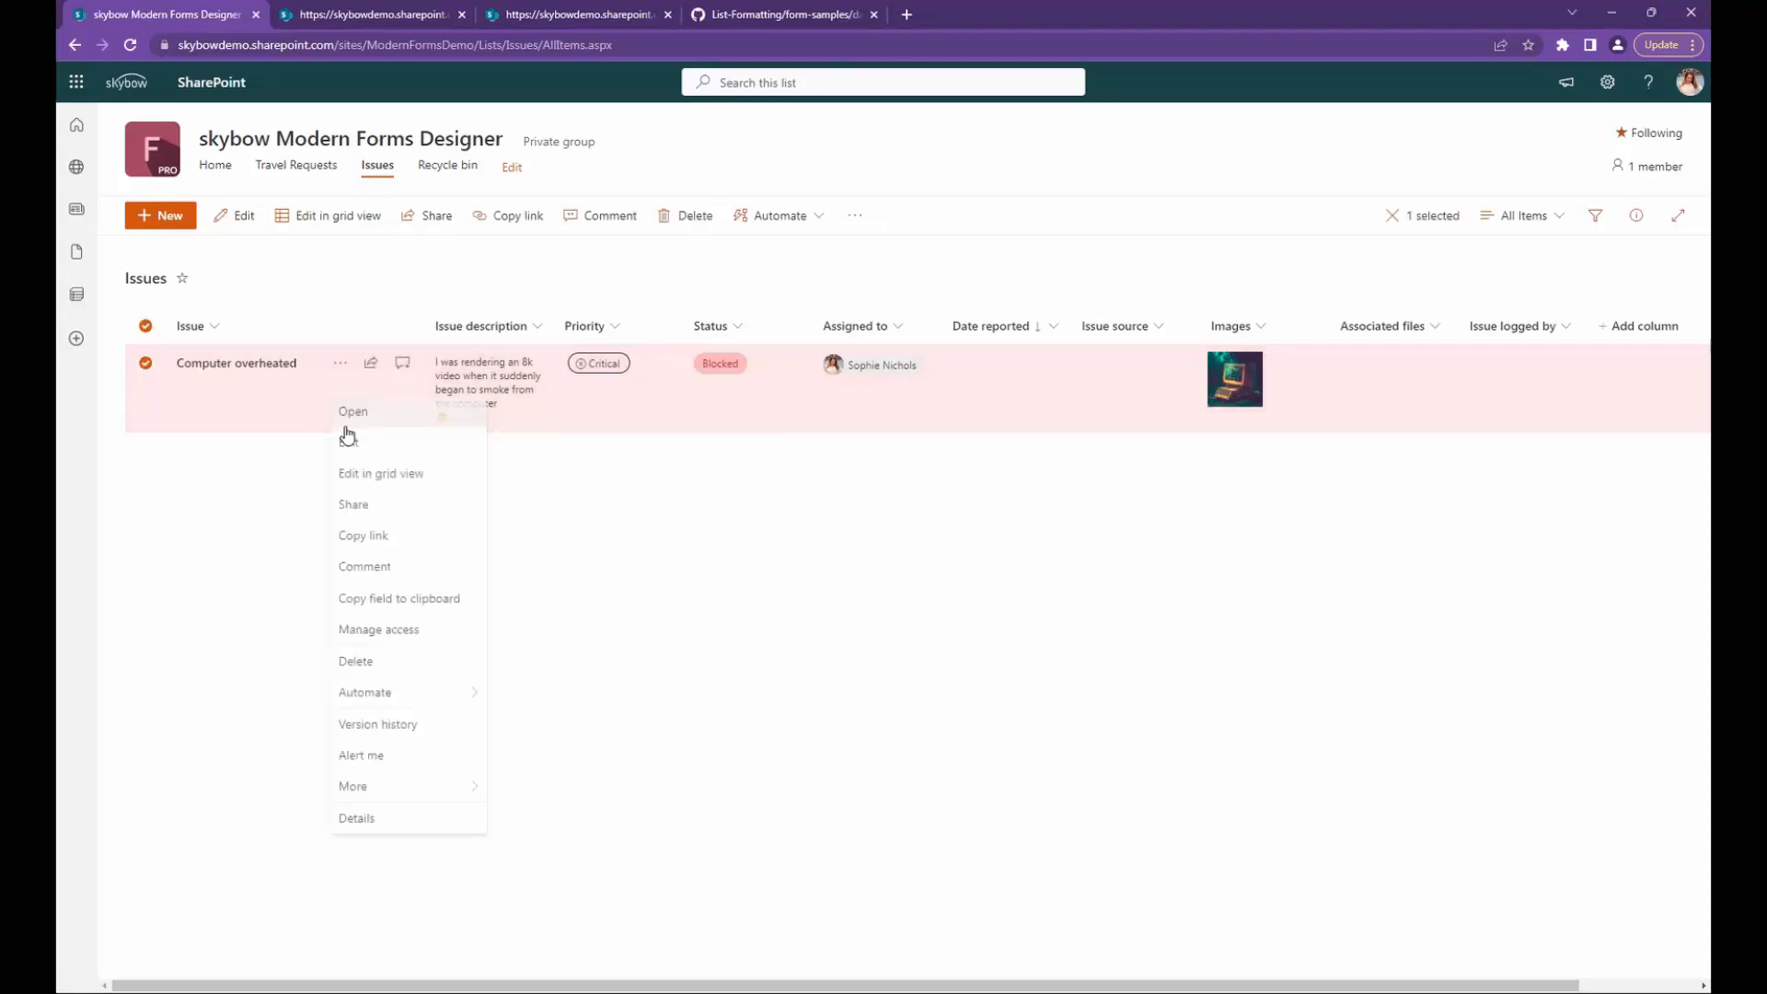
{"action": "left_click", "coordinate": [367, 449]}
{"action": "key", "text": "F12"}
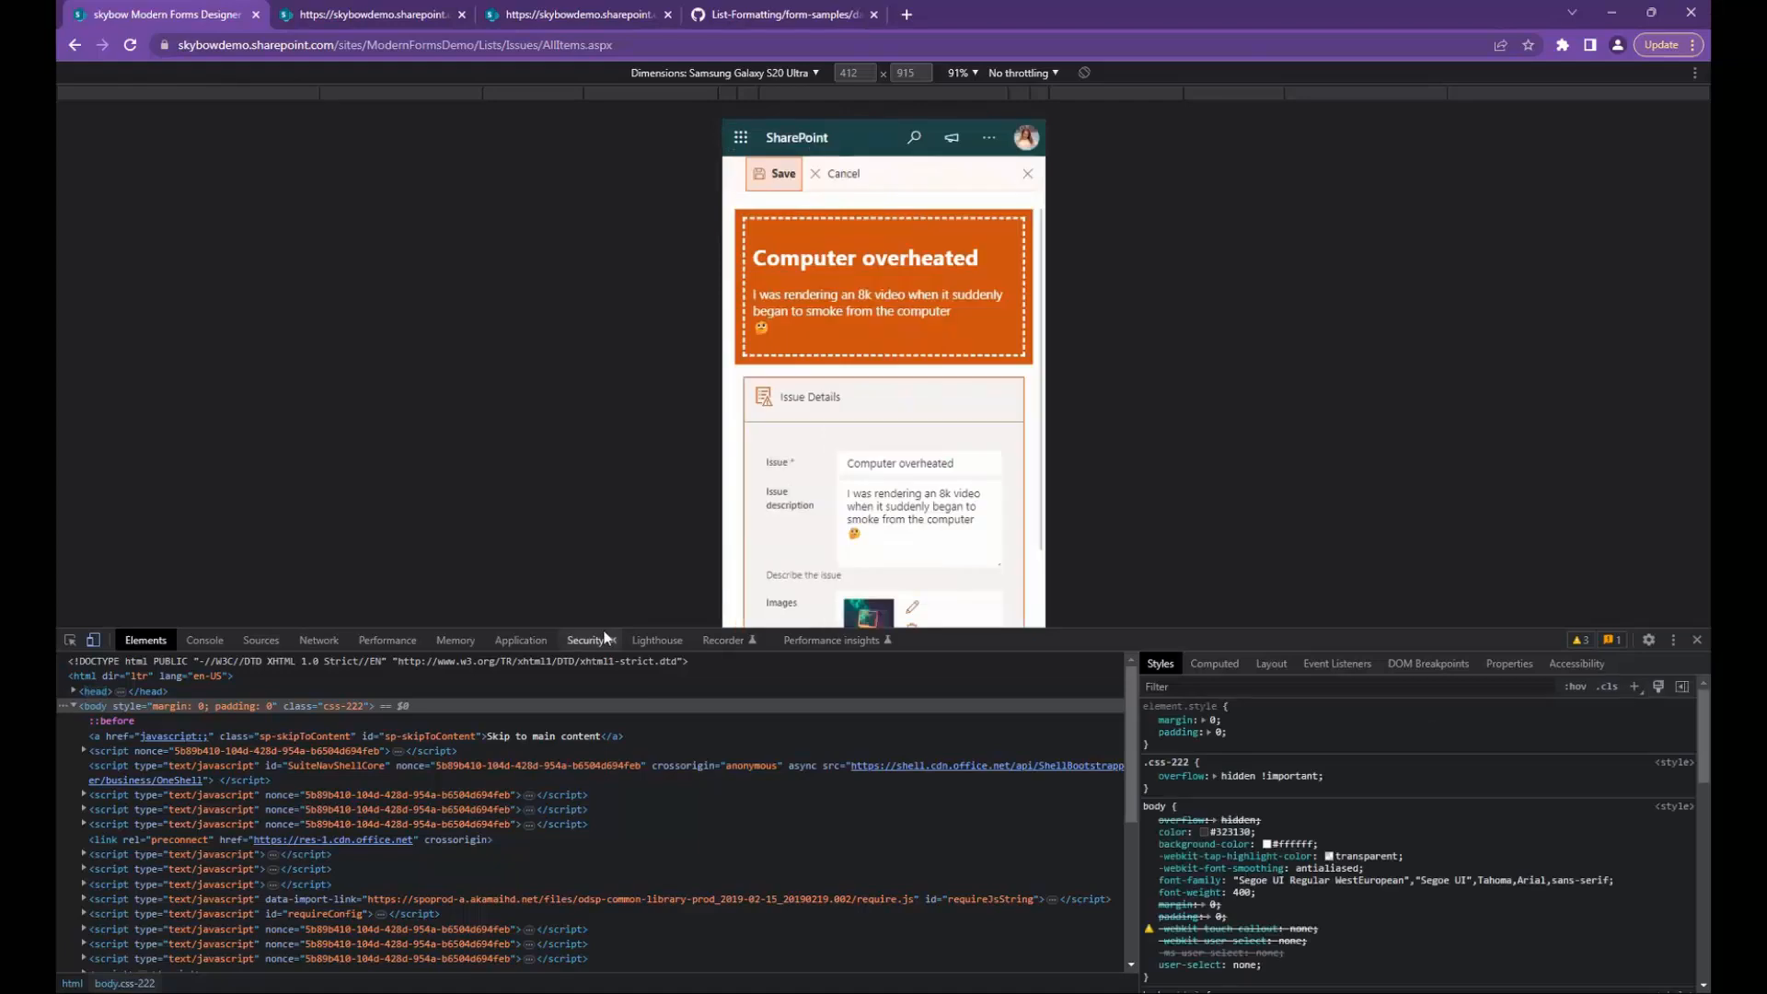
{"action": "left_click_drag", "start_coordinate": [608, 626], "coordinate": [642, 864]}
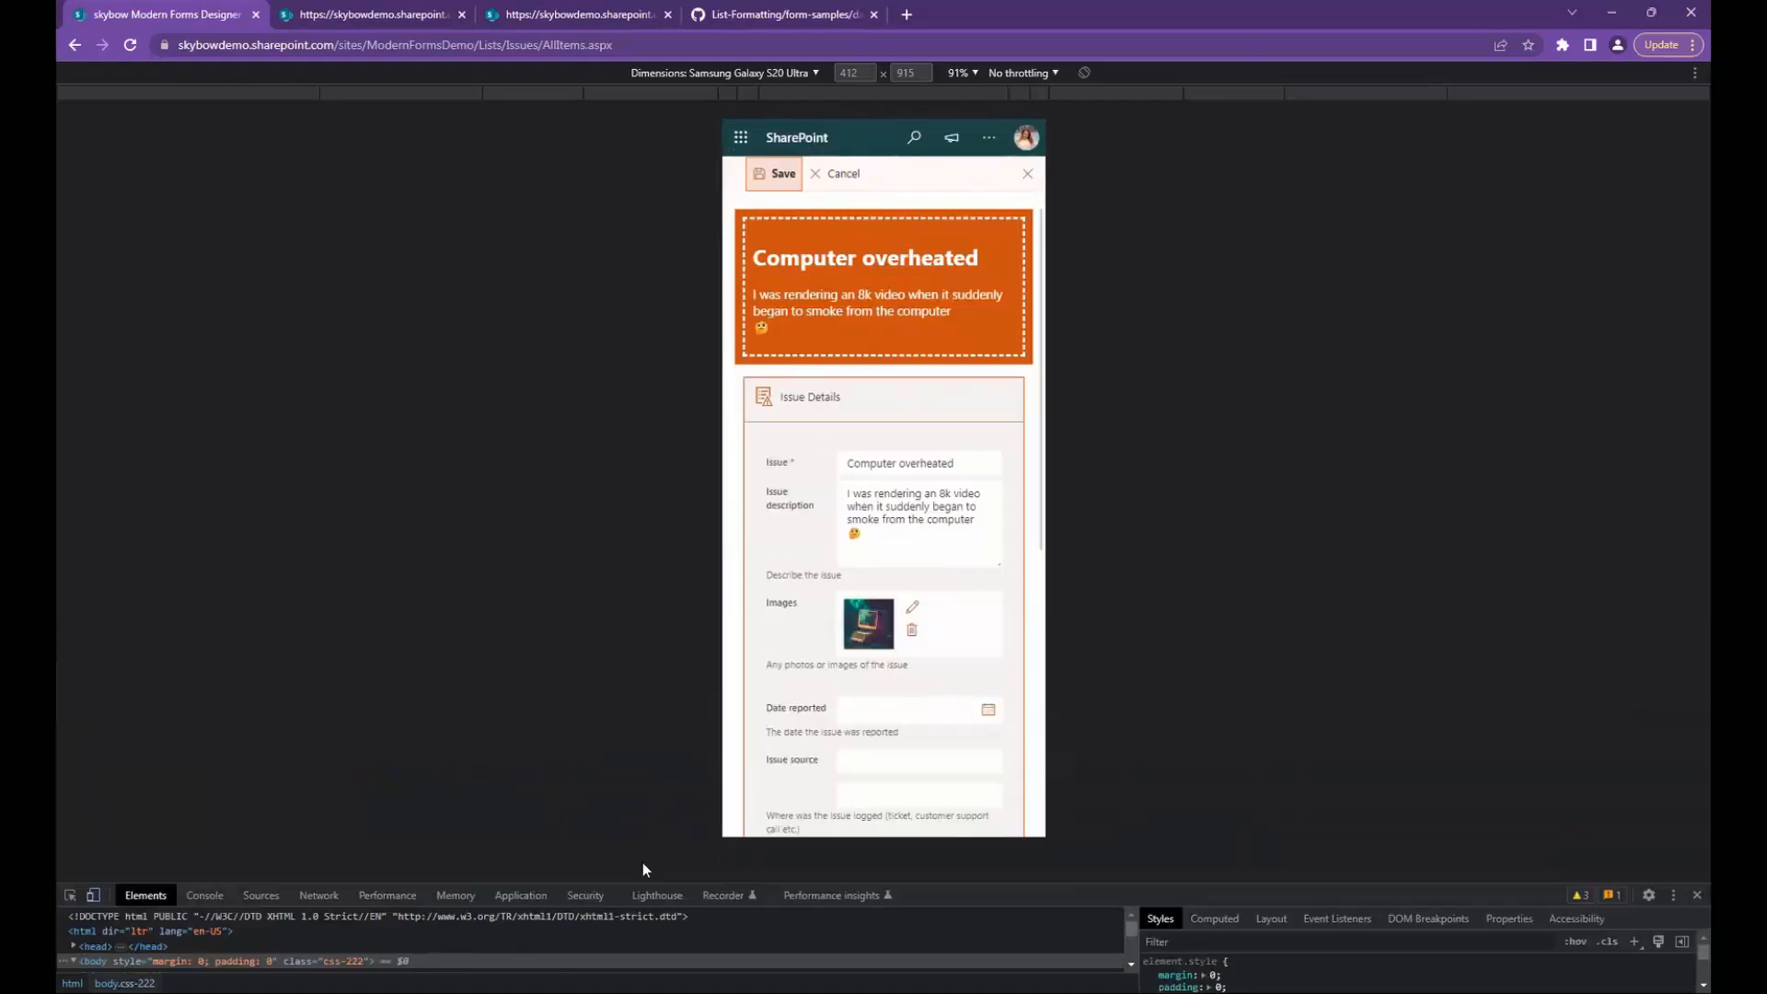
{"action": "left_click", "coordinate": [810, 401]}
{"action": "left_click", "coordinate": [812, 399]}
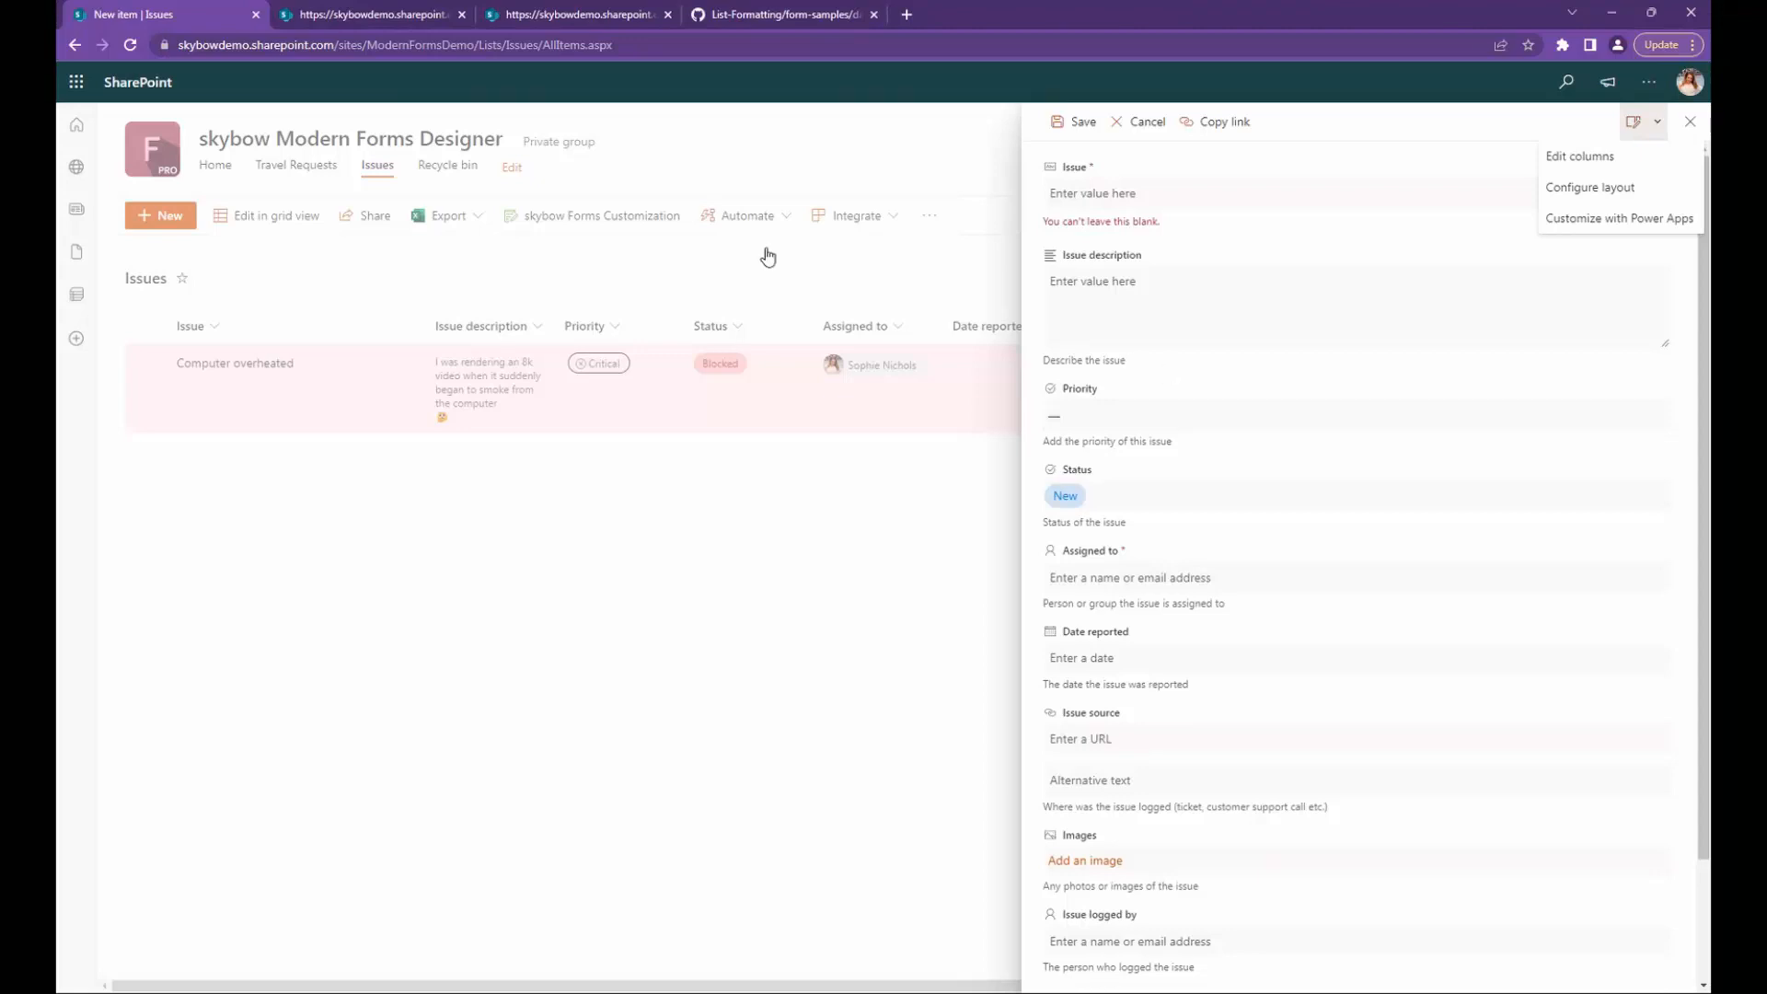
Step: Cancel the new item form without saving an issue
{"action": "left_click", "coordinate": [1137, 133]}
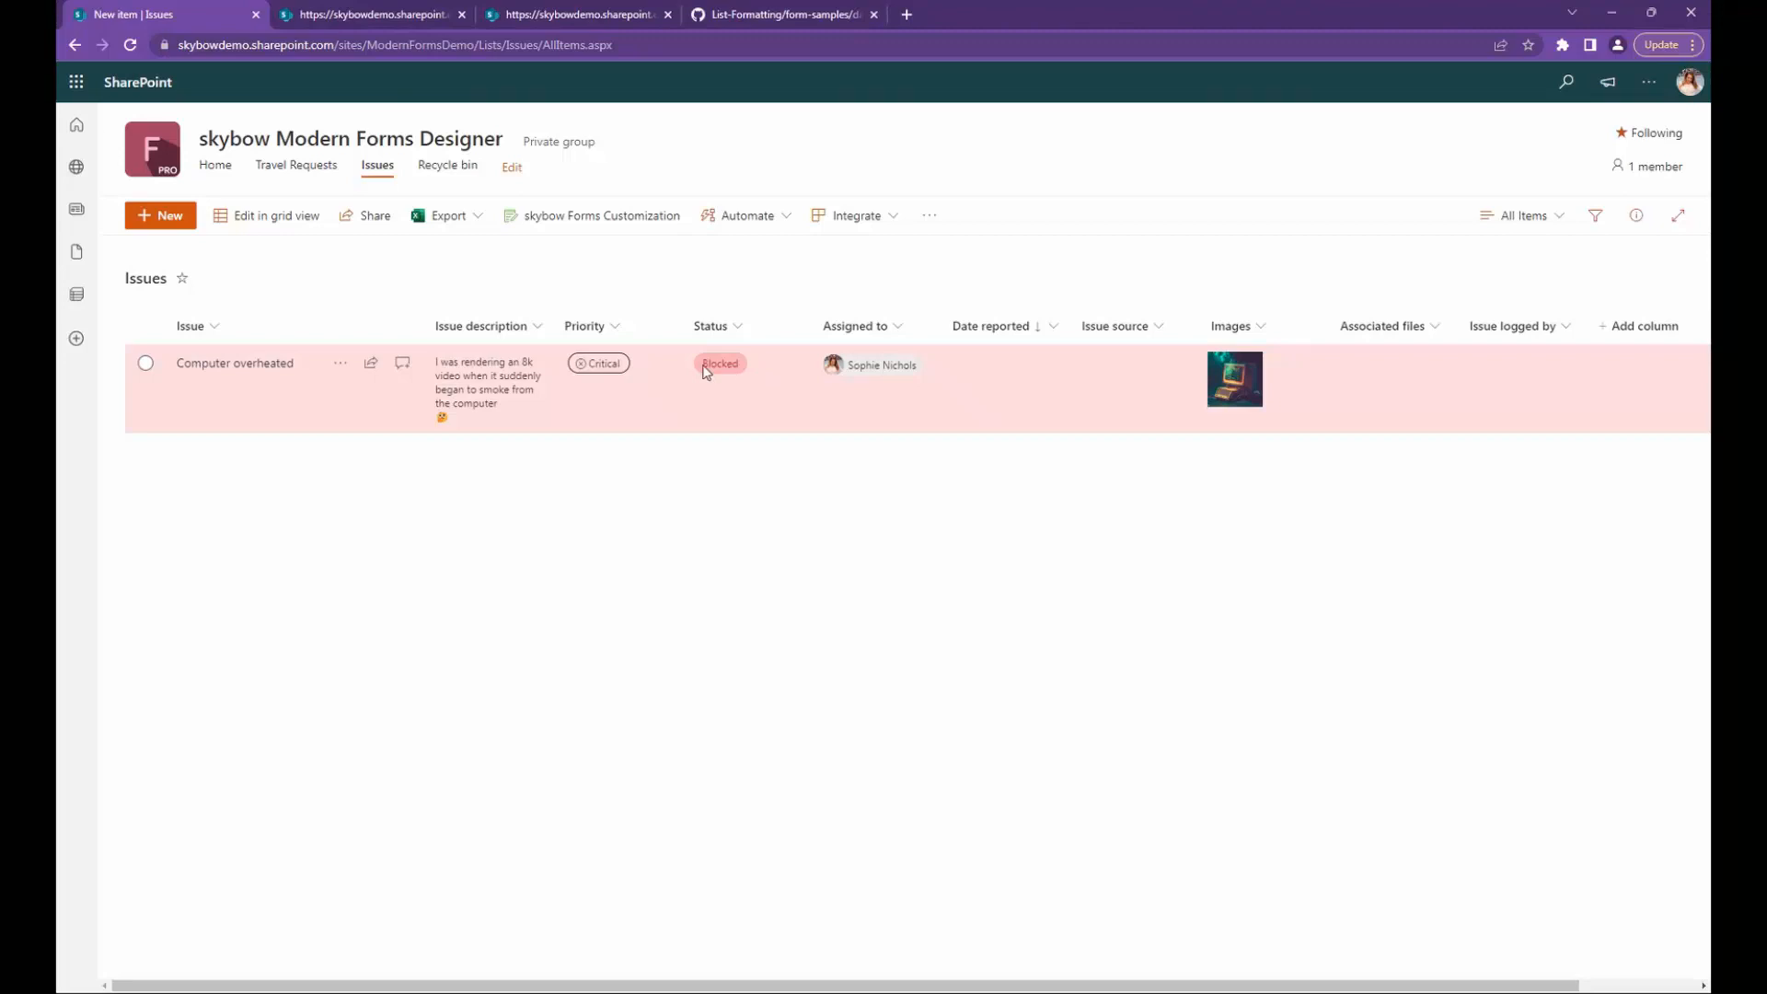